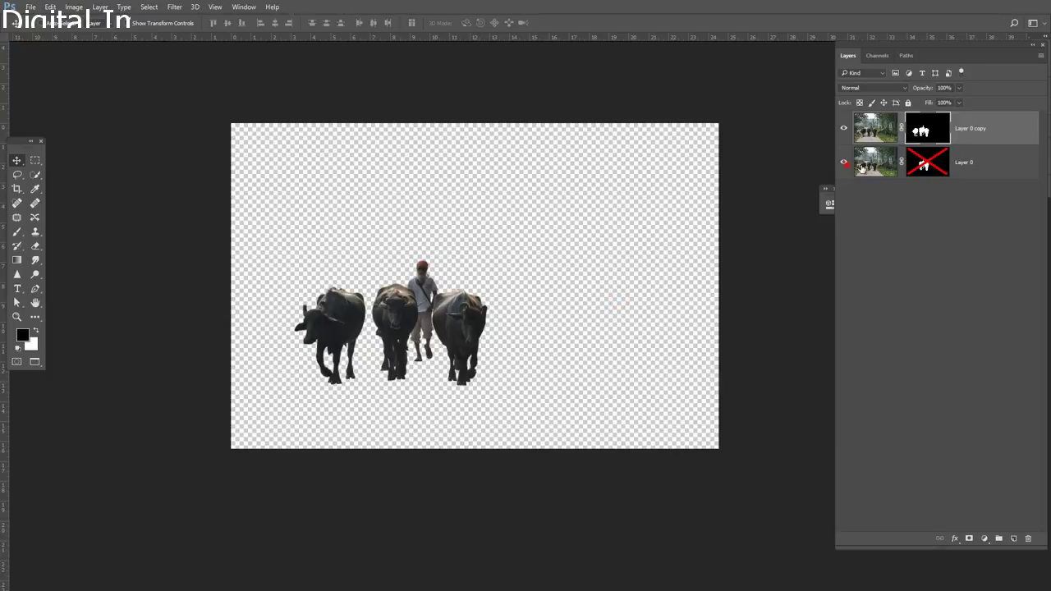
Step: Make Layer 0 visible and delete its disabled layer mask
left_click(844, 162)
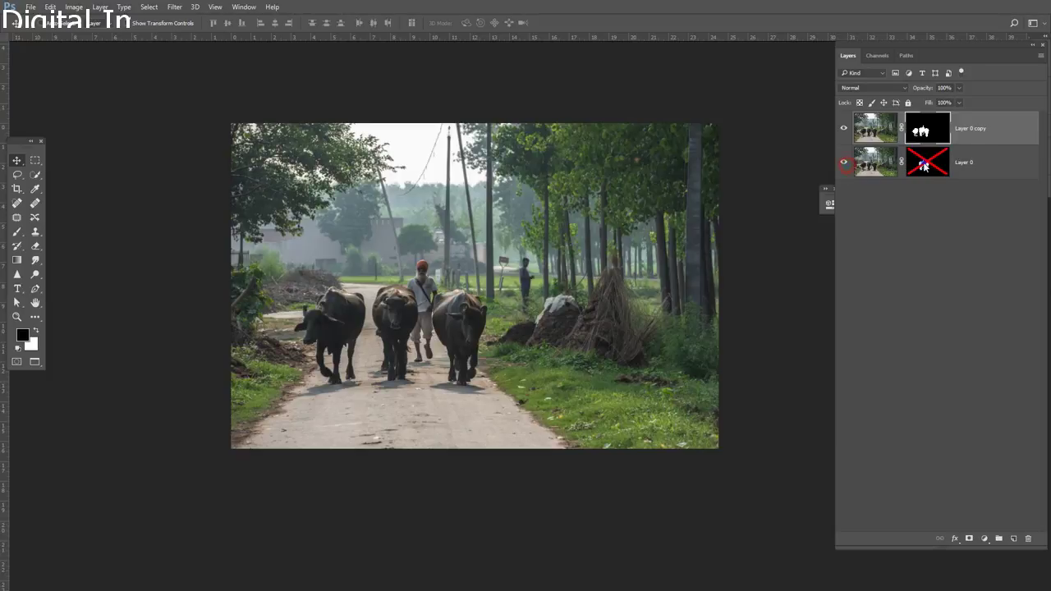
right_click(926, 164)
left_click(935, 190)
Step: Add a Solid Color fill layer in gray #b9b9b9
key("ctrl+plus")
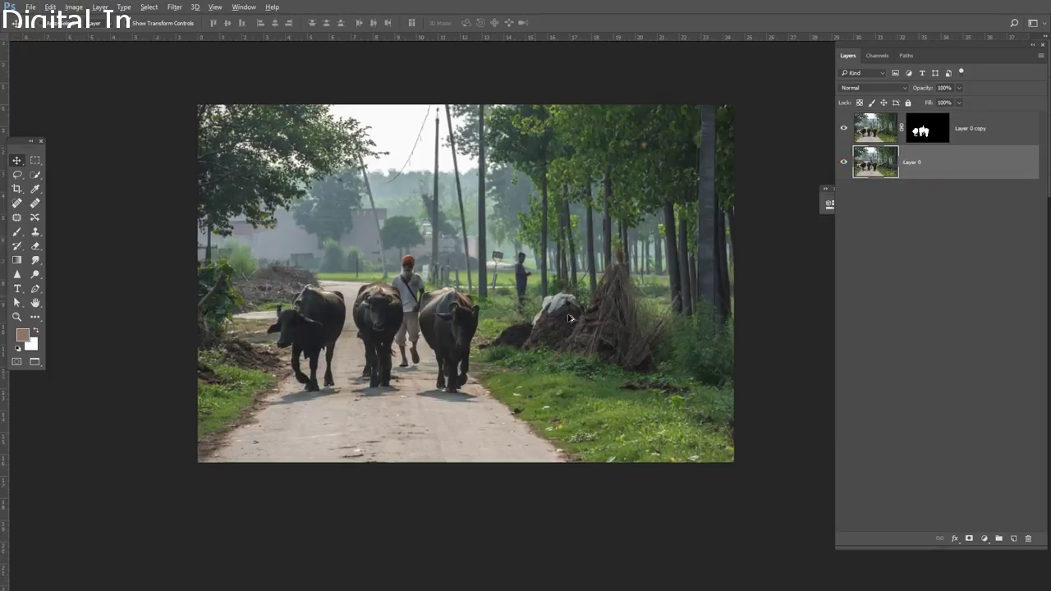
left_click(981, 540)
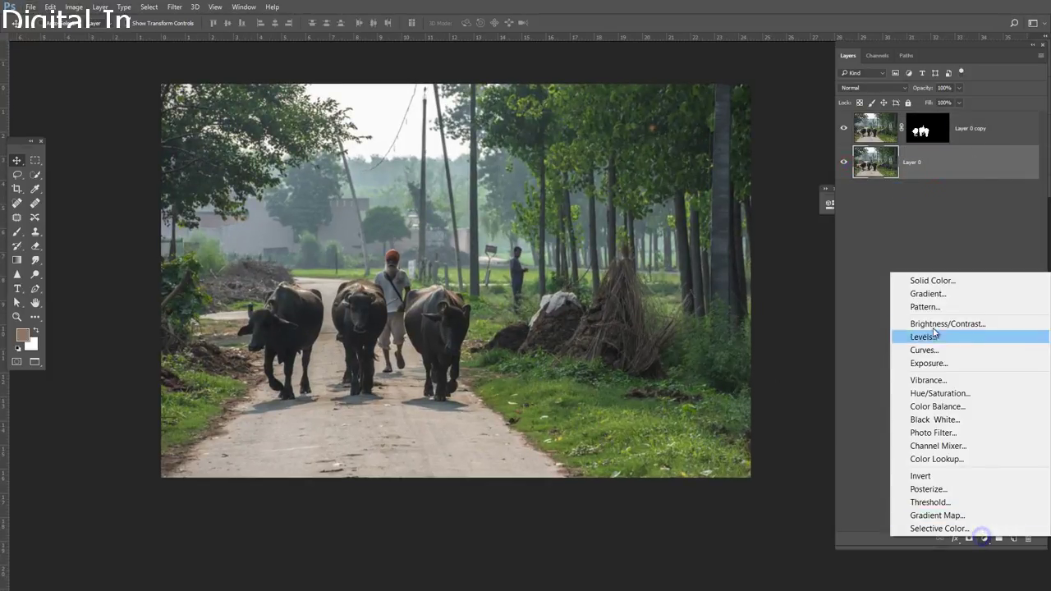
left_click(929, 279)
left_click(667, 267)
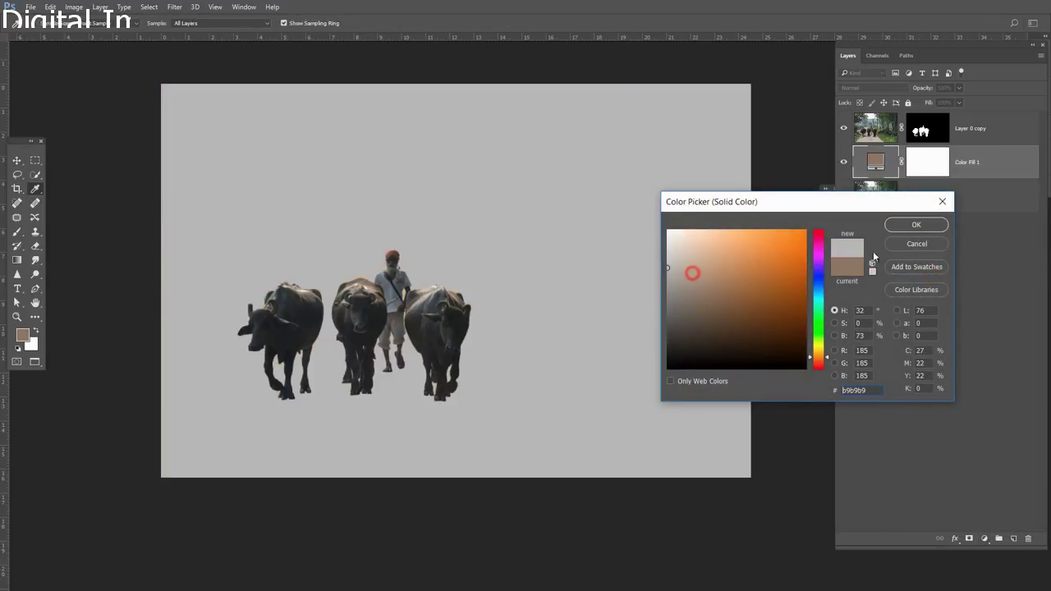
left_click(917, 225)
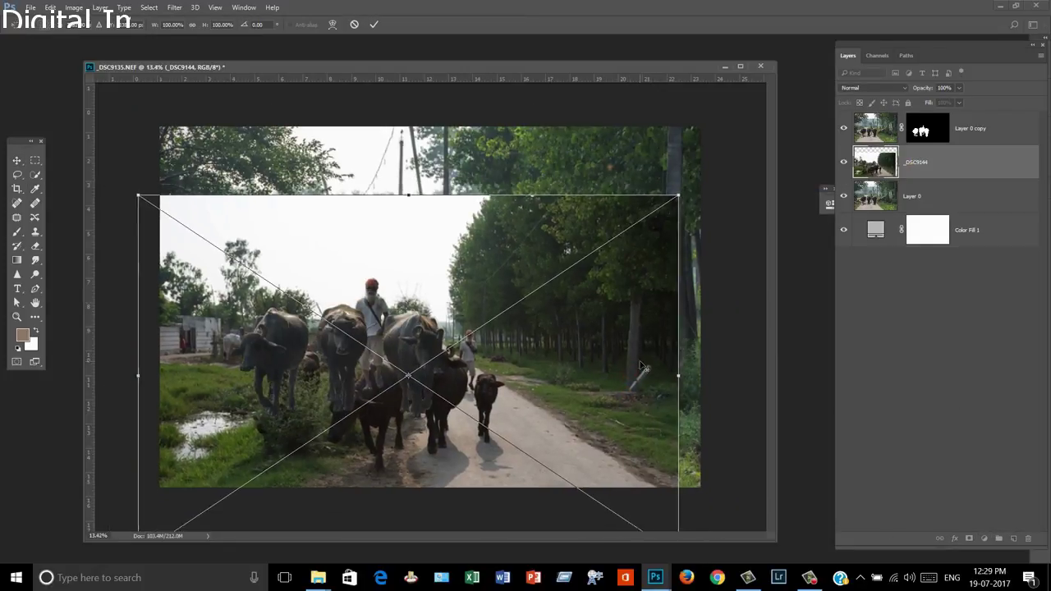
Step: Scale the placed _DSC9144 photo to about 142% and give it a black hide-all mask
key("ctrl+minus")
left_click_drag(622, 223, 591, 247)
left_click_drag(638, 172, 616, 192)
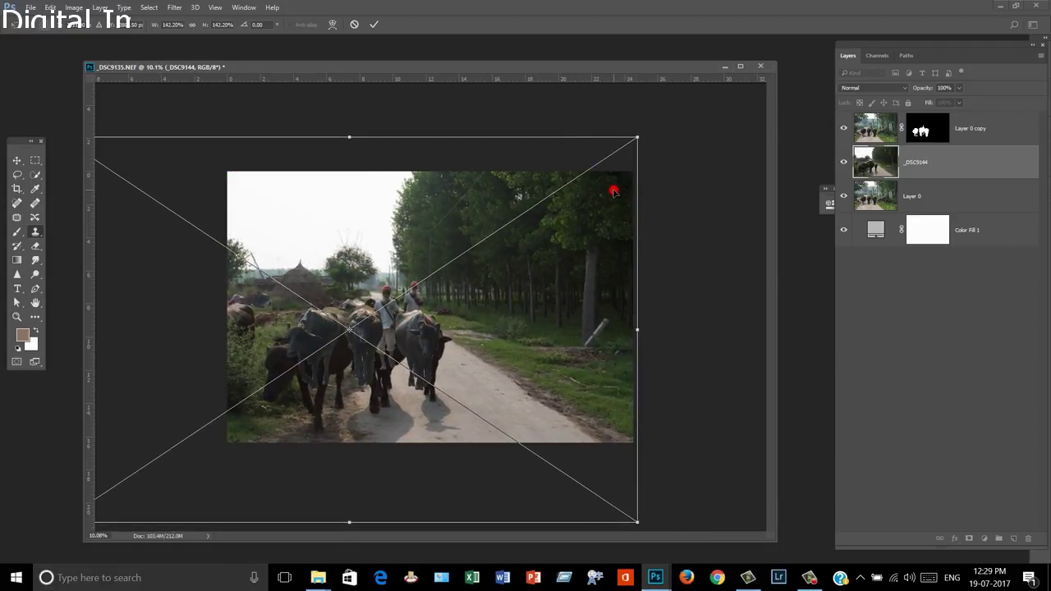
key("Return")
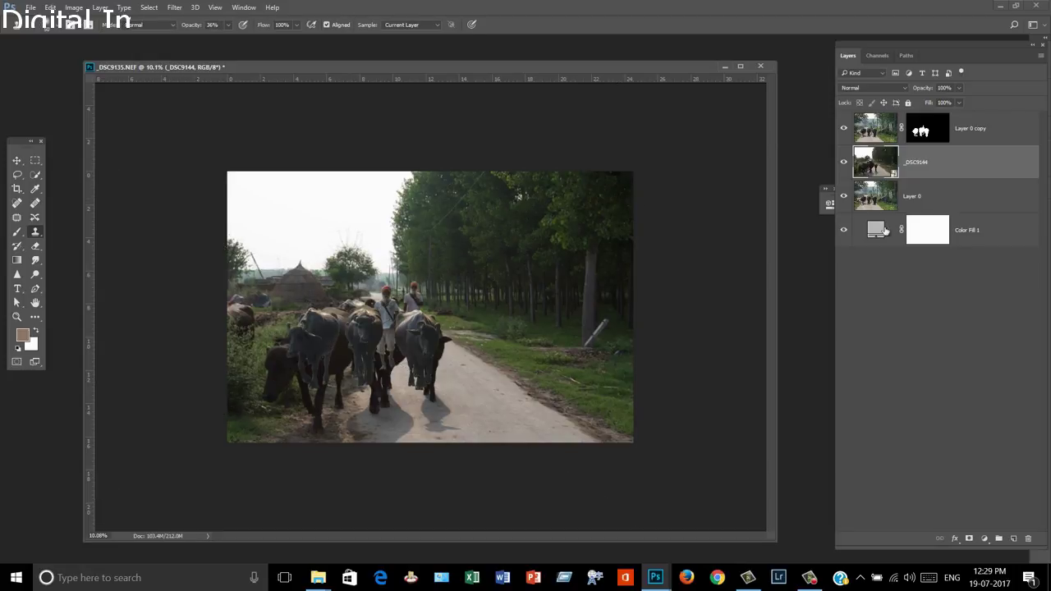
left_click(968, 539, "alt")
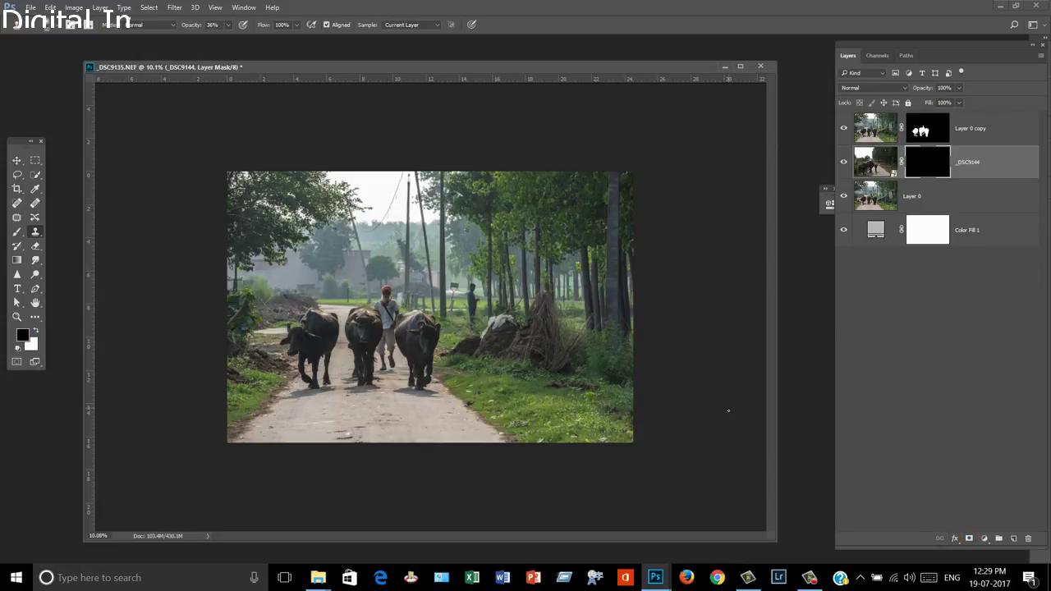
Step: Paint white on the _DSC9144 mask to reveal grass over the haystack and the dirt path
key("f")
key("ctrl+0")
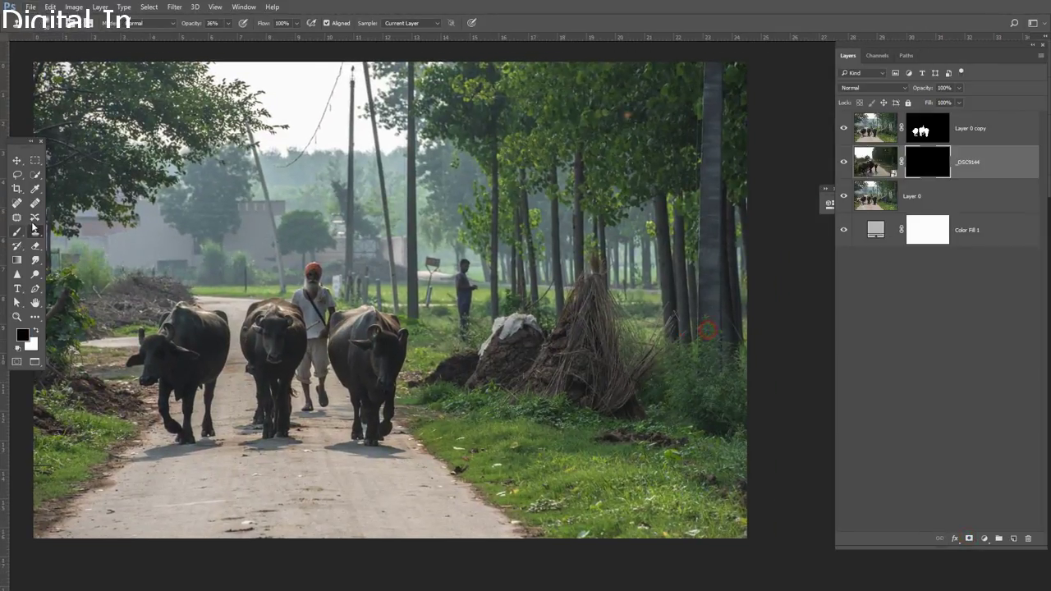
left_click(20, 231)
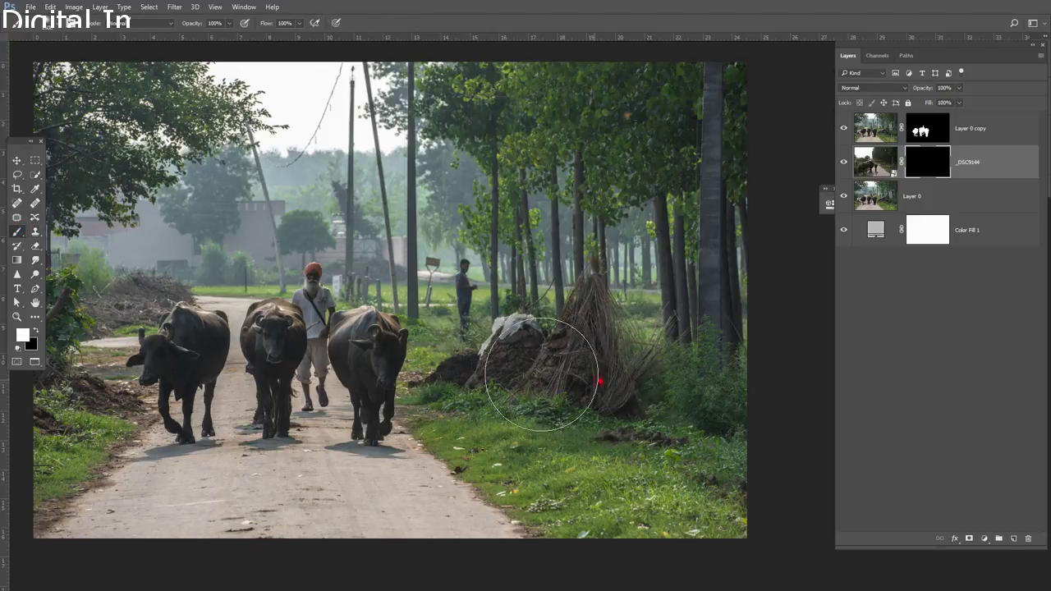
left_click_drag(535, 374, 578, 374)
mouse_move(638, 419)
left_mouse_down()
mouse_move(699, 462)
mouse_move(681, 471)
mouse_move(482, 386)
mouse_move(458, 362)
left_mouse_up()
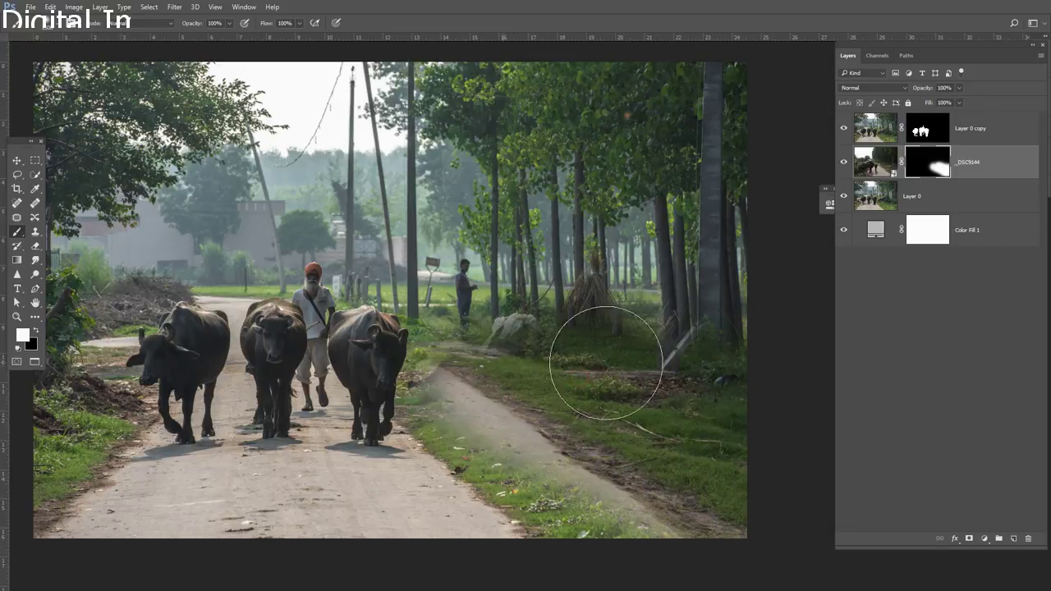
Step: Shift the _DSC9144 photo left to align the trees, then paint black to soften the grass seam
key("ctrl+t")
left_click_drag(645, 396, 611, 408)
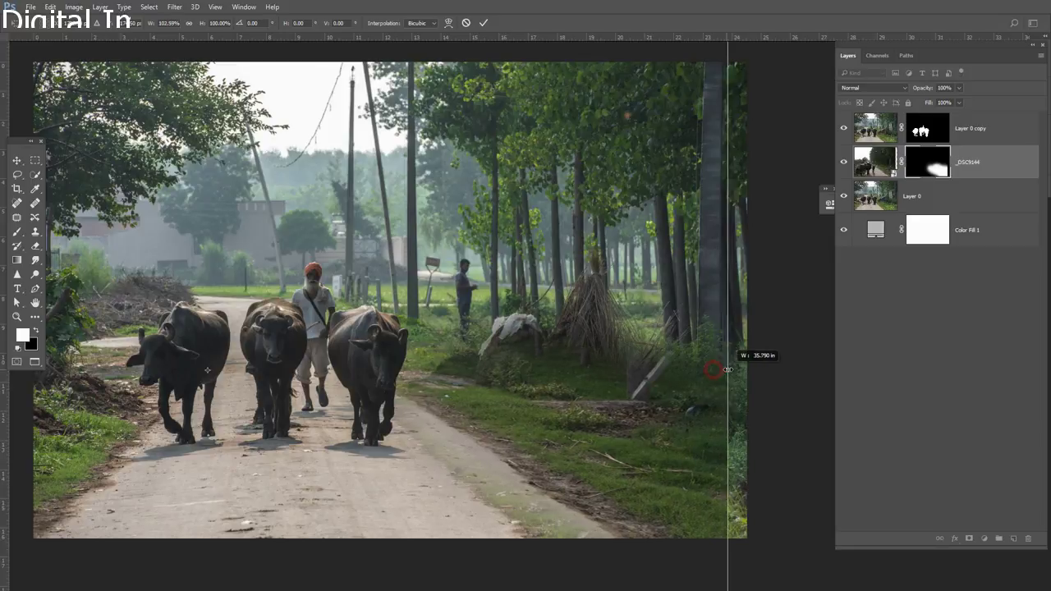
left_click_drag(714, 370, 731, 362)
left_click_drag(663, 387, 622, 405)
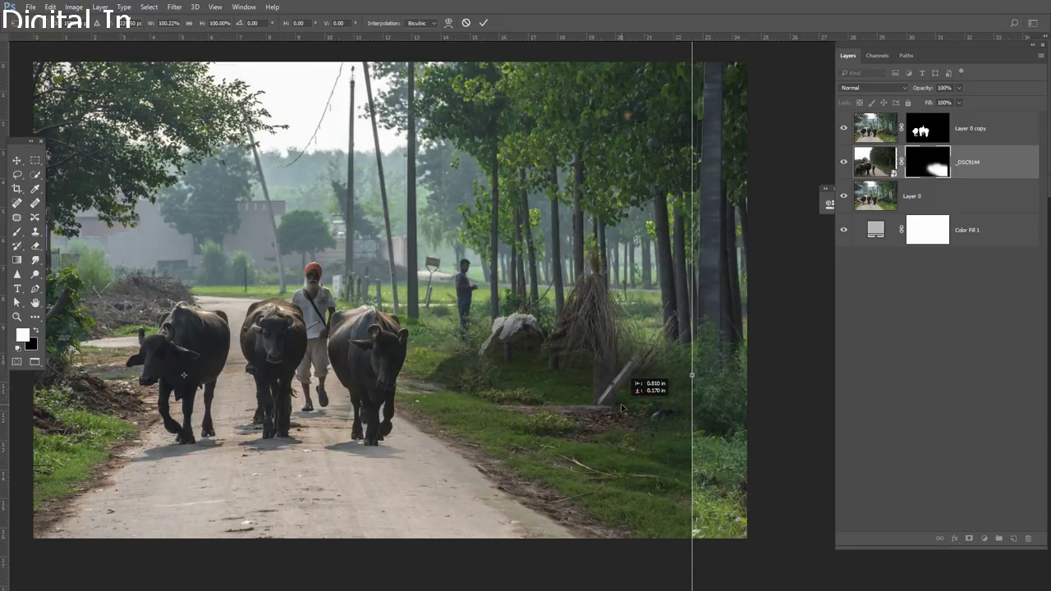
key("Return")
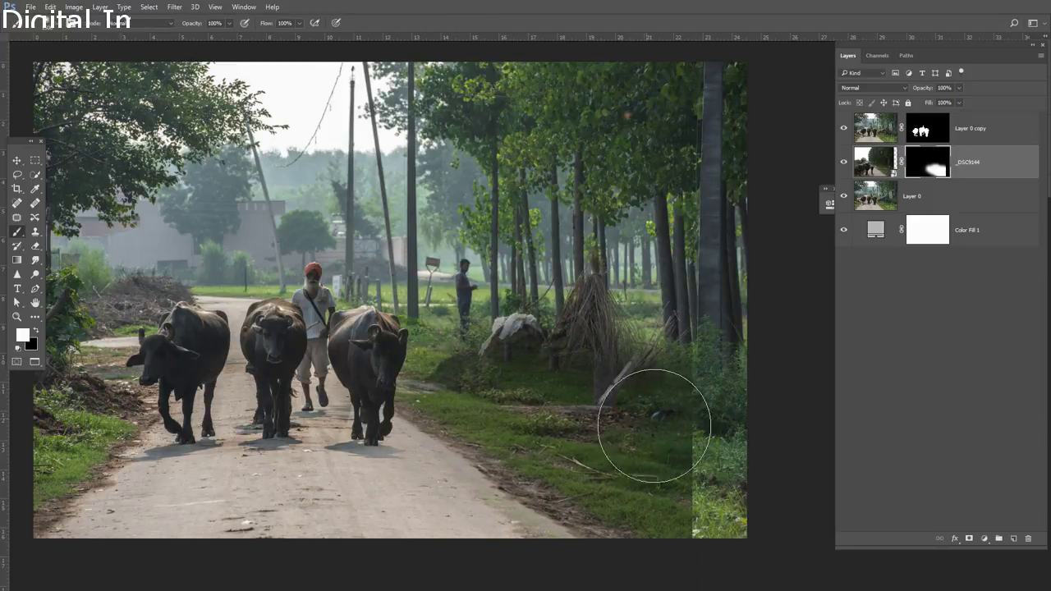
key("x")
mouse_move(669, 550)
left_mouse_down()
mouse_move(688, 505)
mouse_move(696, 394)
mouse_move(643, 398)
left_mouse_up()
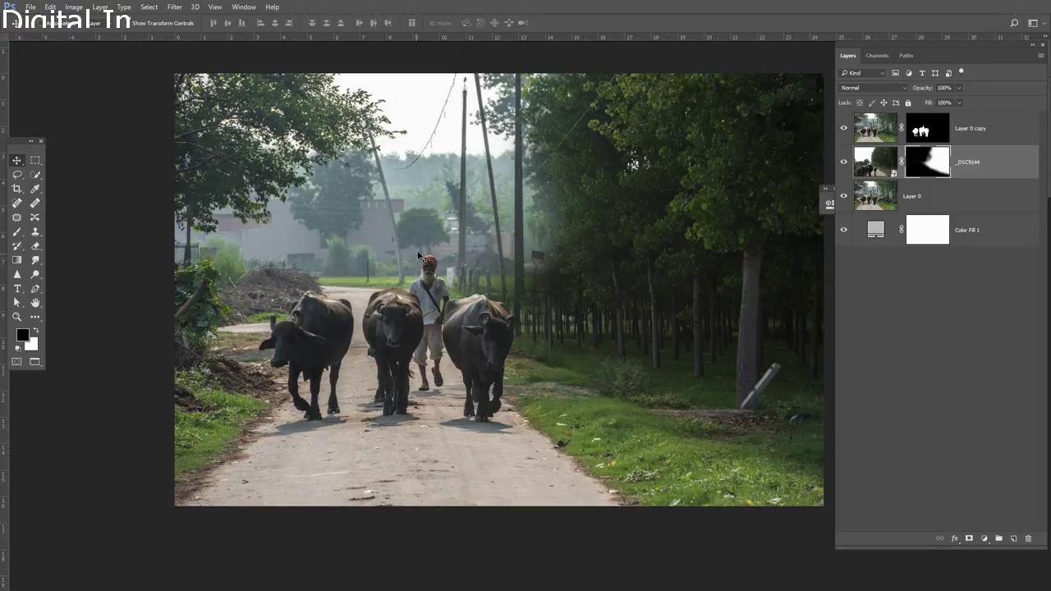
Step: Duplicate _DSC9144, move the copy below, and delete the copy's layer mask
left_click(844, 164)
left_click(842, 164)
left_click(841, 165)
left_click(842, 165)
key("ctrl+j")
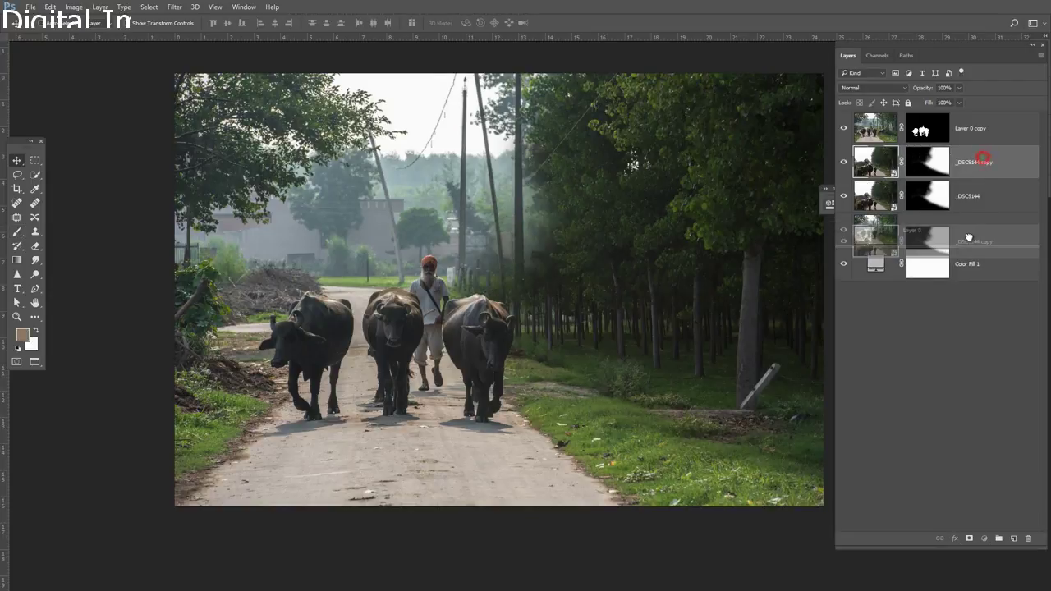
mouse_move(970, 238)
left_mouse_down()
mouse_move(943, 230)
mouse_move(985, 182)
left_mouse_up()
right_click(927, 199)
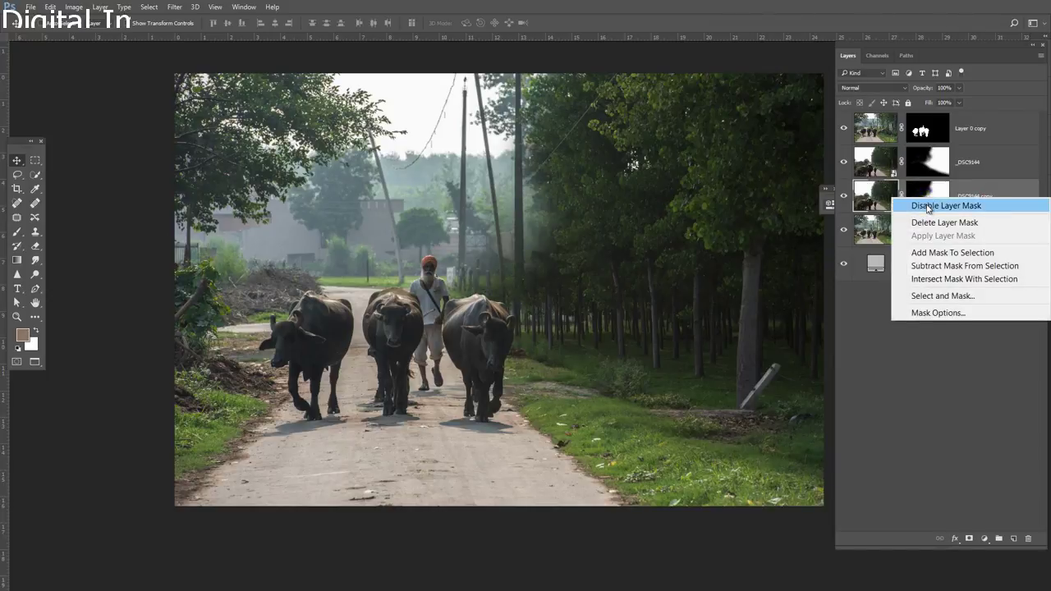
left_click(926, 222)
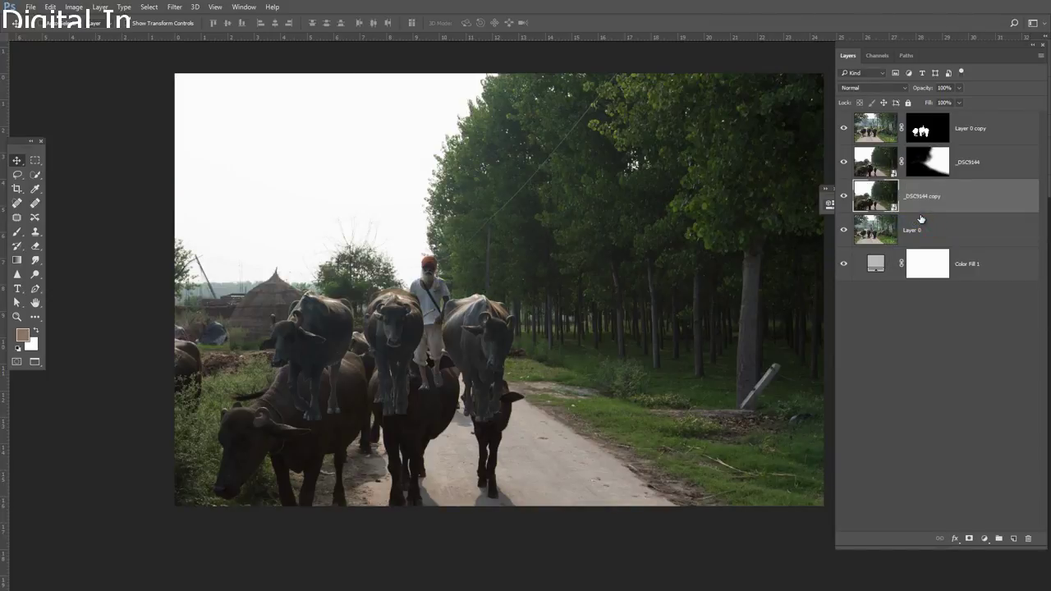
Step: Compare the _DSC9144 copy on its own, add a white mask to it, then undo that mask
left_click(929, 170)
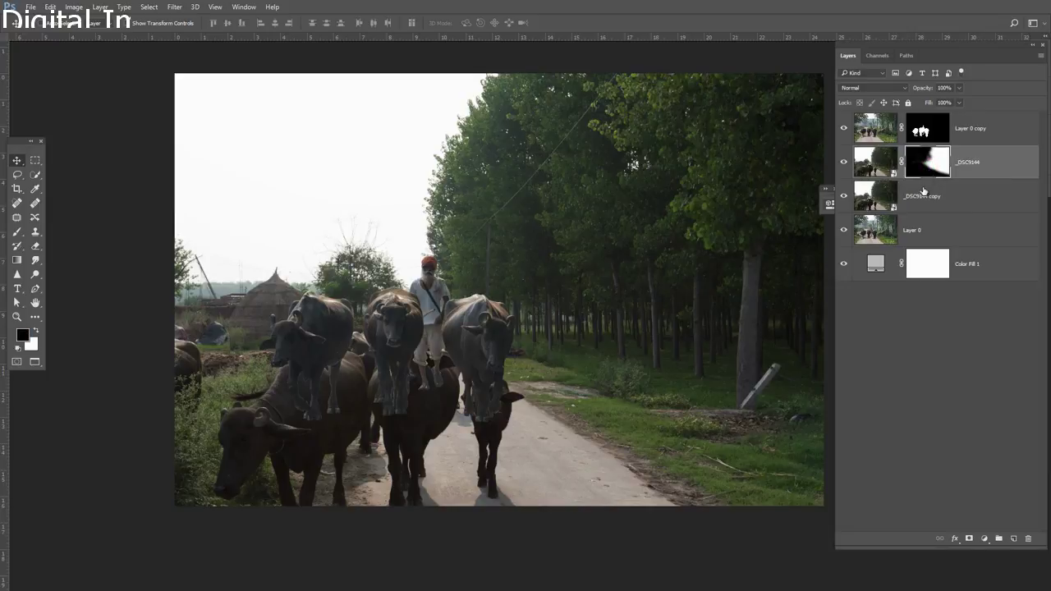
left_click(841, 196, "alt")
left_click(842, 196, "alt")
left_click(842, 196, "alt")
left_click(841, 196, "alt")
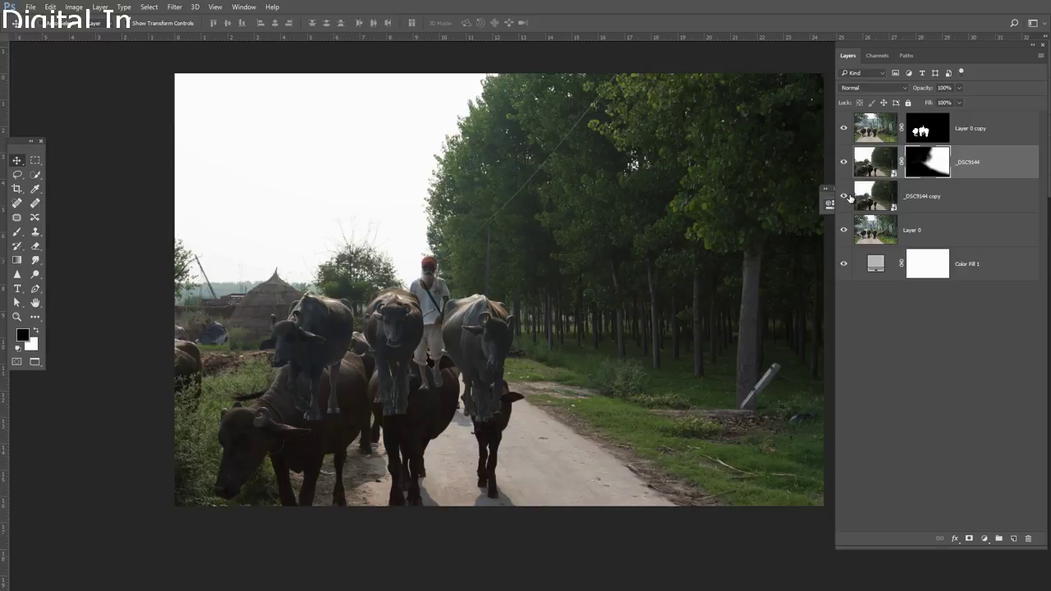
left_click(911, 195)
left_click(968, 538)
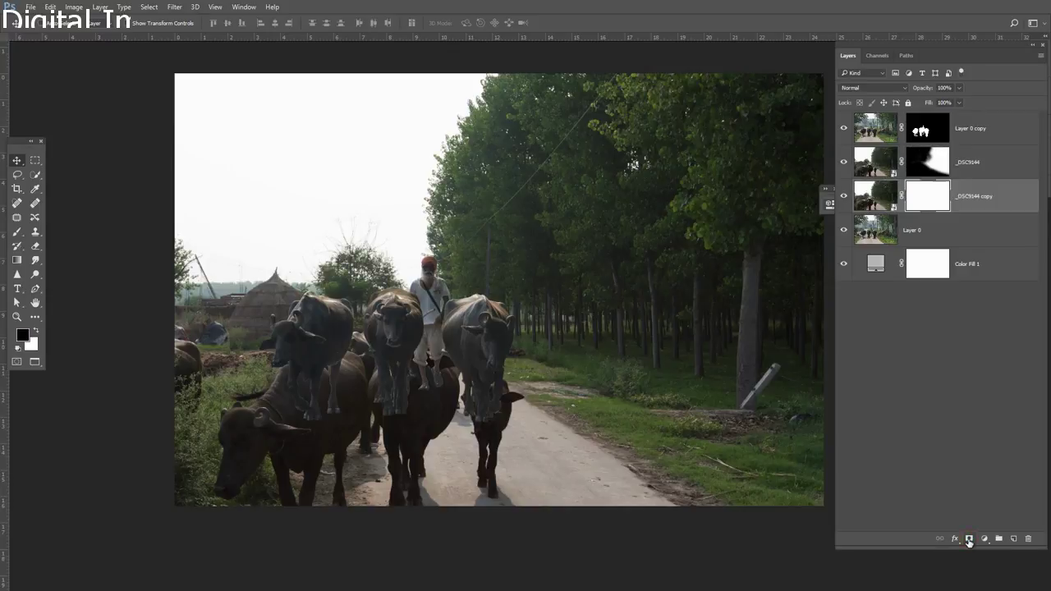
key("z")
key("v")
key("ctrl+z")
Step: Test the copy's bright upper-left sky through a hide-all mask, then delete the _DSC9144 copy layer
left_click(969, 540, "alt")
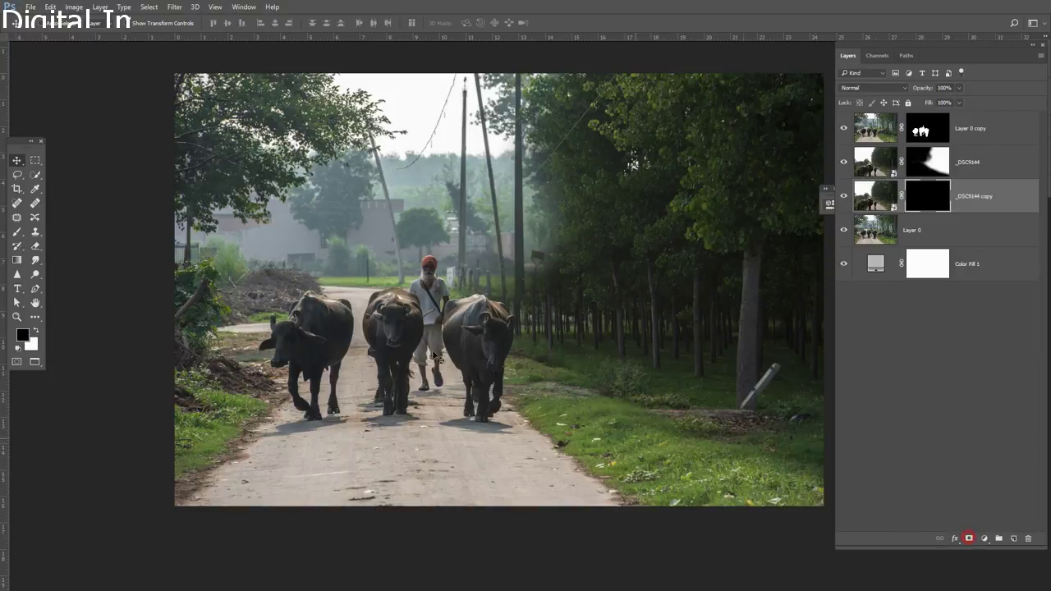
left_click(16, 232)
scroll(412, 188, "up", 1)
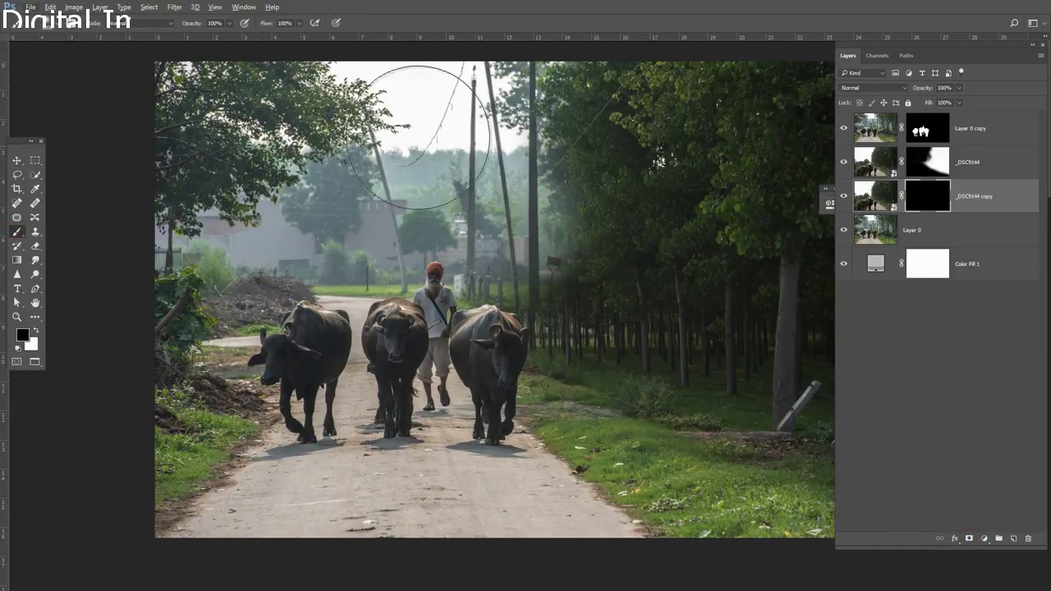
key("x")
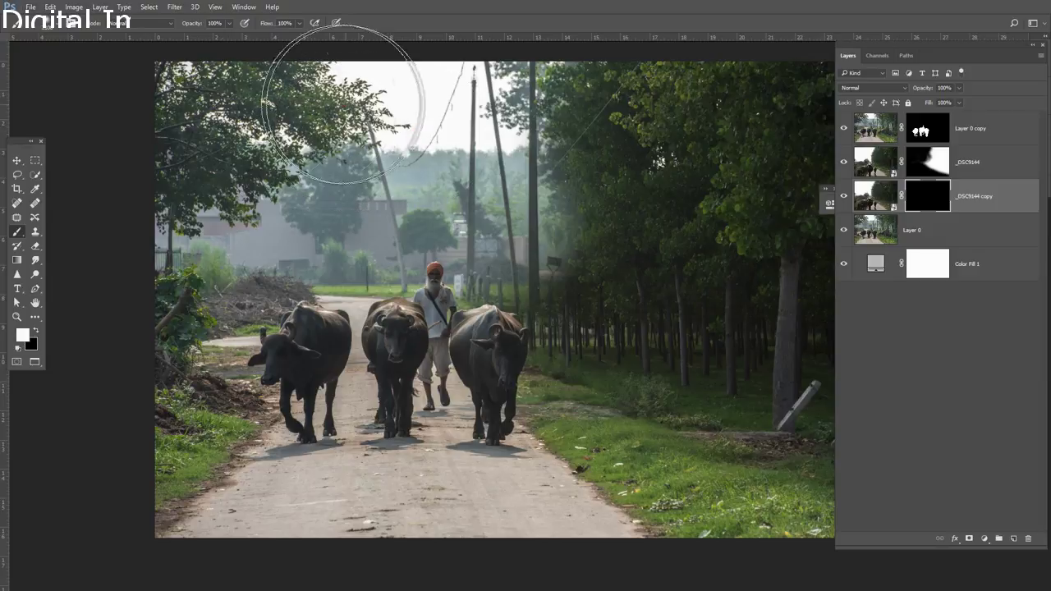
mouse_move(353, 135)
left_mouse_down()
mouse_move(222, 173)
mouse_move(263, 187)
mouse_move(349, 183)
mouse_move(230, 192)
mouse_move(275, 205)
mouse_move(206, 206)
mouse_move(329, 189)
mouse_move(301, 206)
mouse_move(387, 199)
mouse_move(404, 220)
mouse_move(429, 205)
mouse_move(488, 223)
mouse_move(506, 216)
mouse_move(492, 131)
mouse_move(518, 100)
mouse_move(468, 99)
mouse_move(403, 189)
mouse_move(211, 208)
mouse_move(376, 204)
mouse_move(326, 206)
mouse_move(371, 222)
mouse_move(374, 269)
mouse_move(353, 296)
mouse_move(387, 345)
mouse_move(298, 324)
mouse_move(287, 345)
mouse_move(444, 332)
mouse_move(353, 318)
mouse_move(262, 337)
mouse_move(205, 377)
mouse_move(197, 304)
mouse_move(233, 333)
mouse_move(205, 304)
mouse_move(246, 329)
left_mouse_up()
key("x")
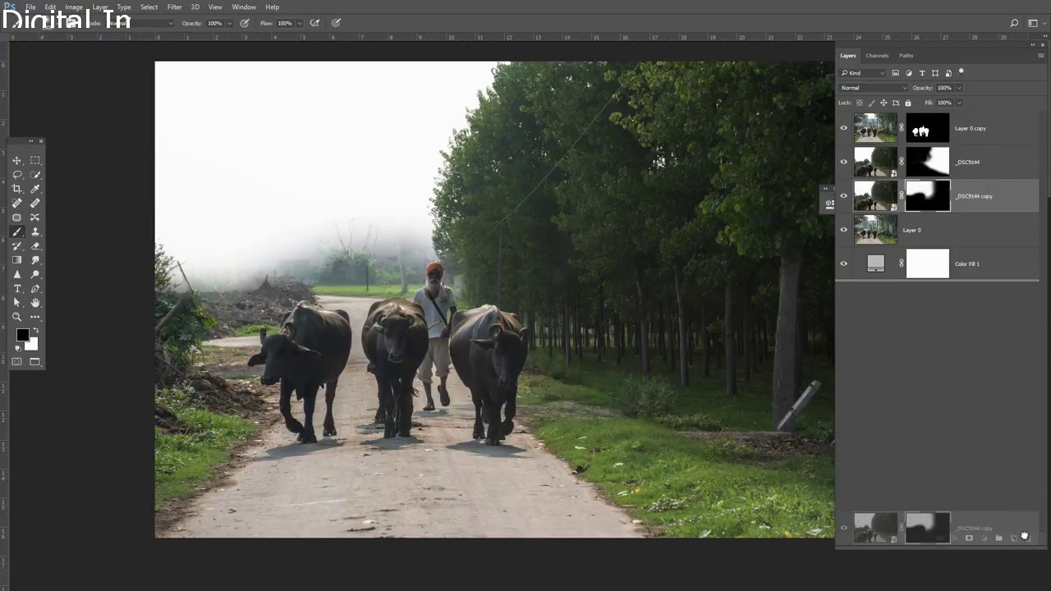
left_click_drag(994, 189, 1027, 538)
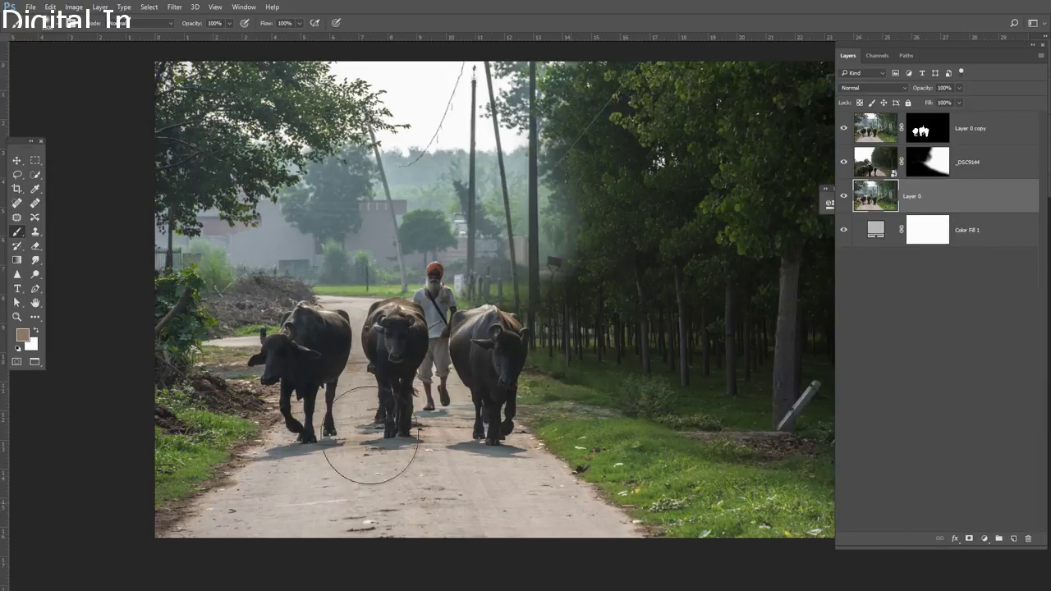
Step: Check the source photo folder, return to full-screen view, and open Layer 0 copy 2's mask menu
left_click(18, 159)
key("ctrl+minus")
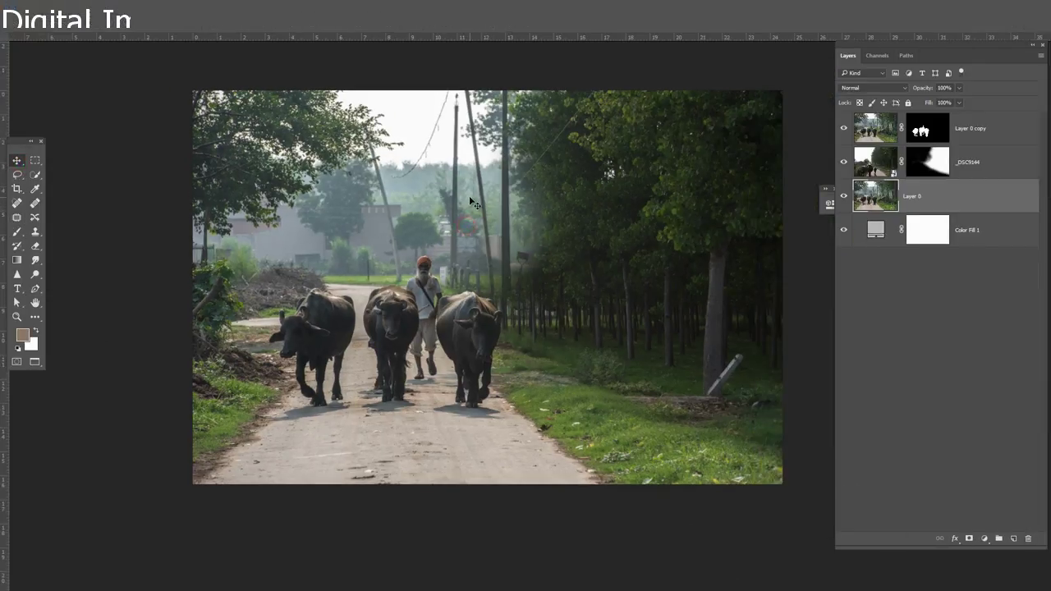
key("f")
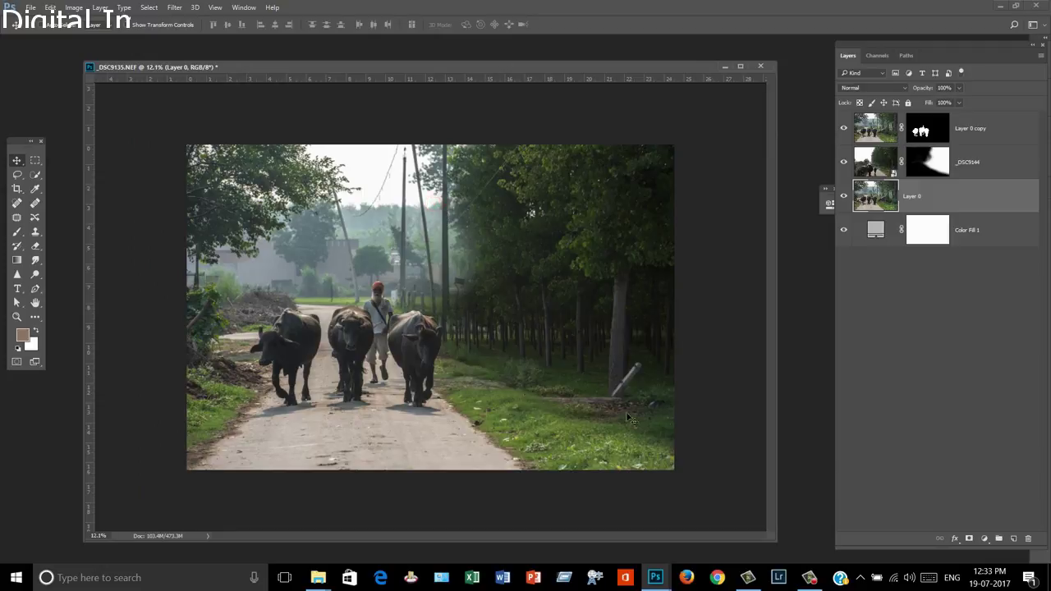
left_click(809, 579)
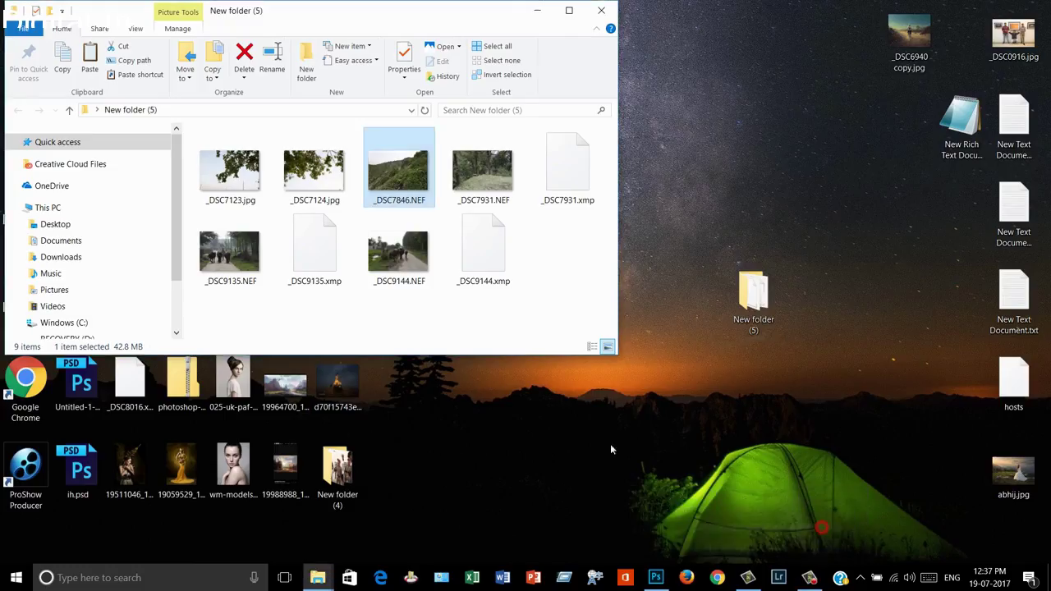
left_click(656, 577)
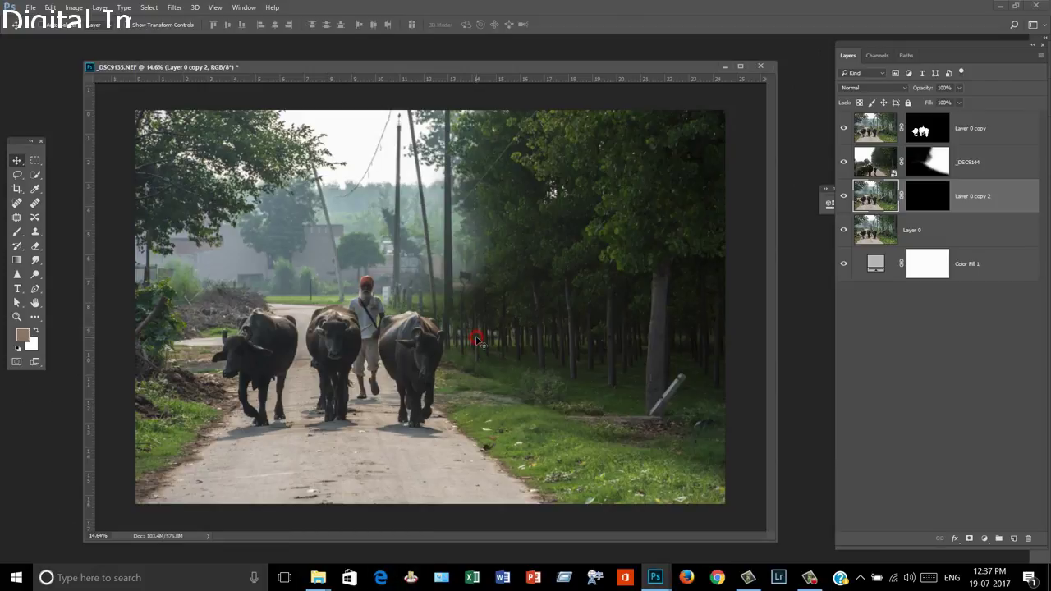
key("f")
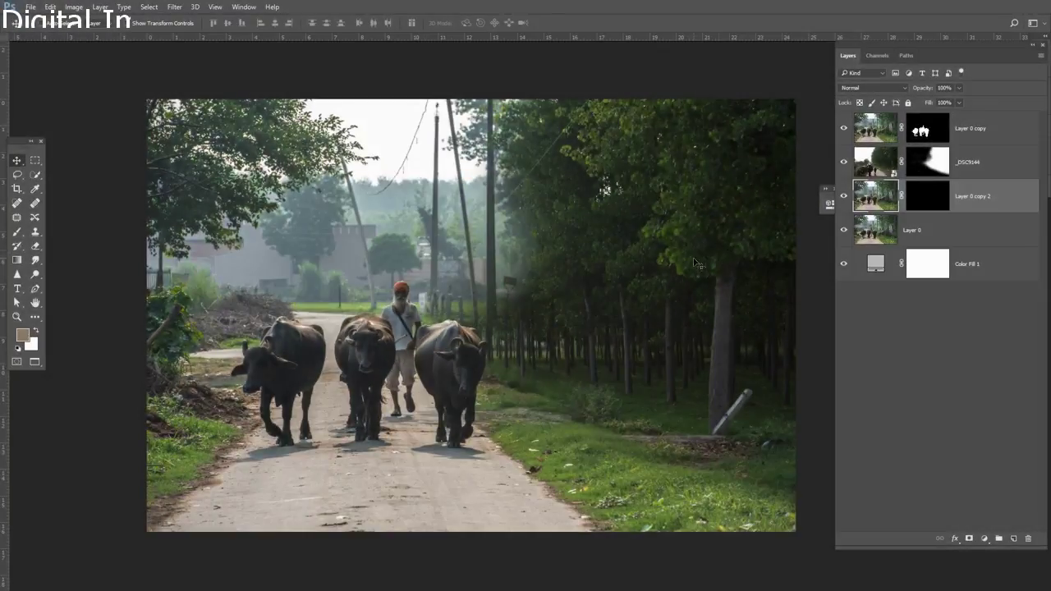
right_click(936, 206)
Step: Apply Layer 0 copy 2's mask and sample a clean road patch with Clone Stamp
left_click(938, 237)
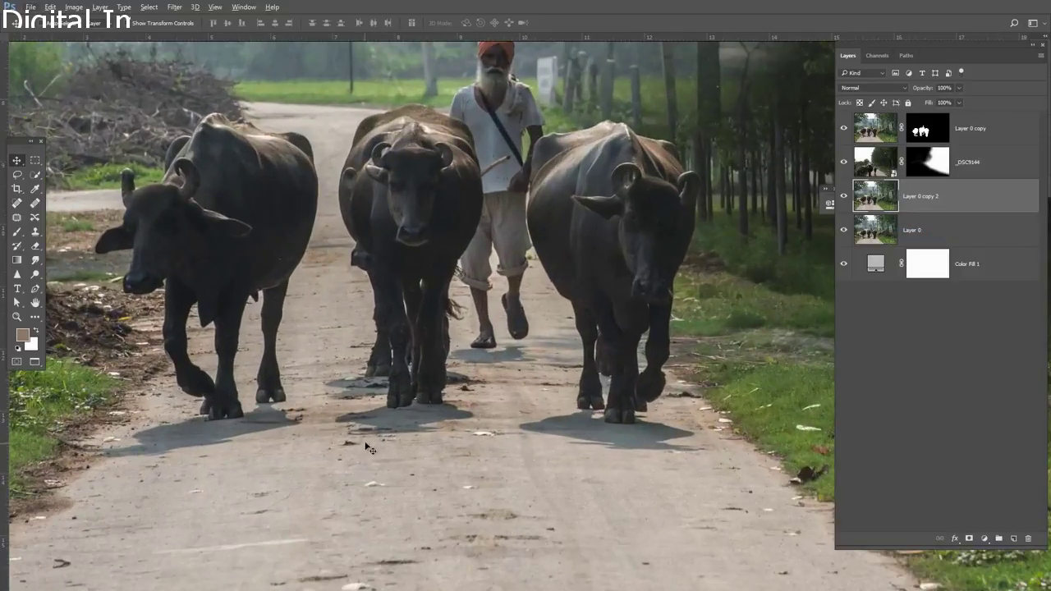
scroll(230, 389, "up", 3)
key("s")
scroll(329, 427, "up", 2)
left_click(284, 513, "alt")
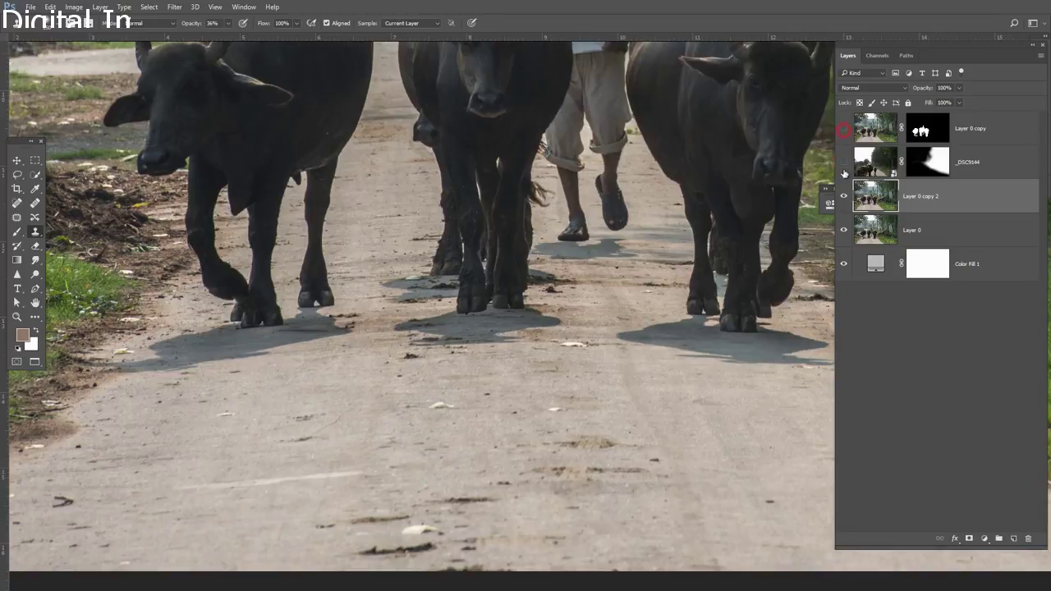
Step: Hide Layer 0 and clone out dark smudges on the road at 100% opacity
left_click(844, 161, "alt")
key("0")
mouse_move(237, 512)
left_mouse_down()
mouse_move(399, 553)
mouse_move(673, 558)
left_mouse_up()
left_click_drag(482, 466, 735, 470)
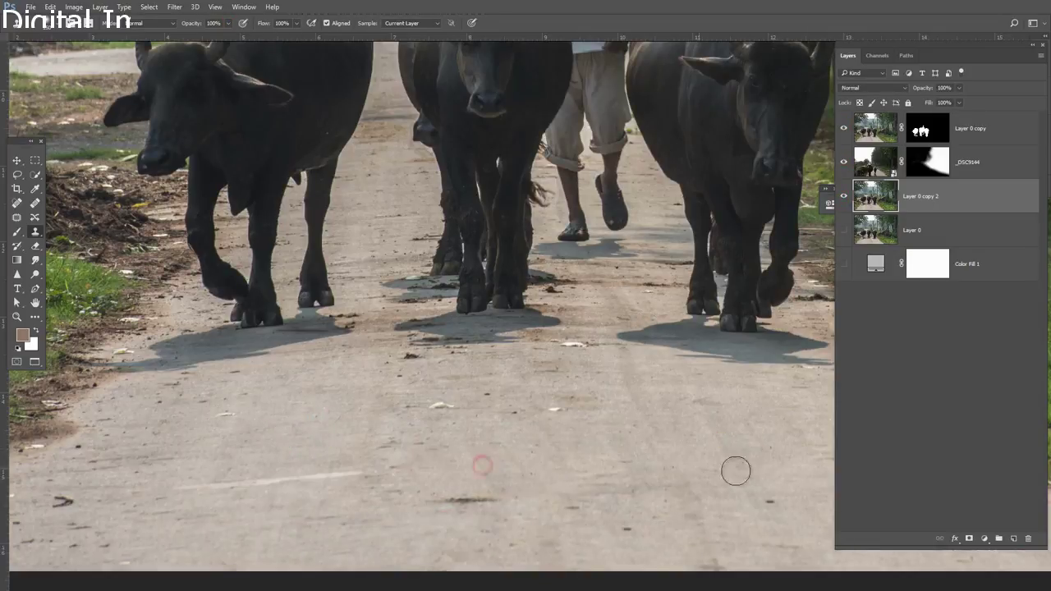
left_click_drag(223, 512, 356, 511)
scroll(493, 509, "up", 2)
left_click_drag(629, 498, 413, 502)
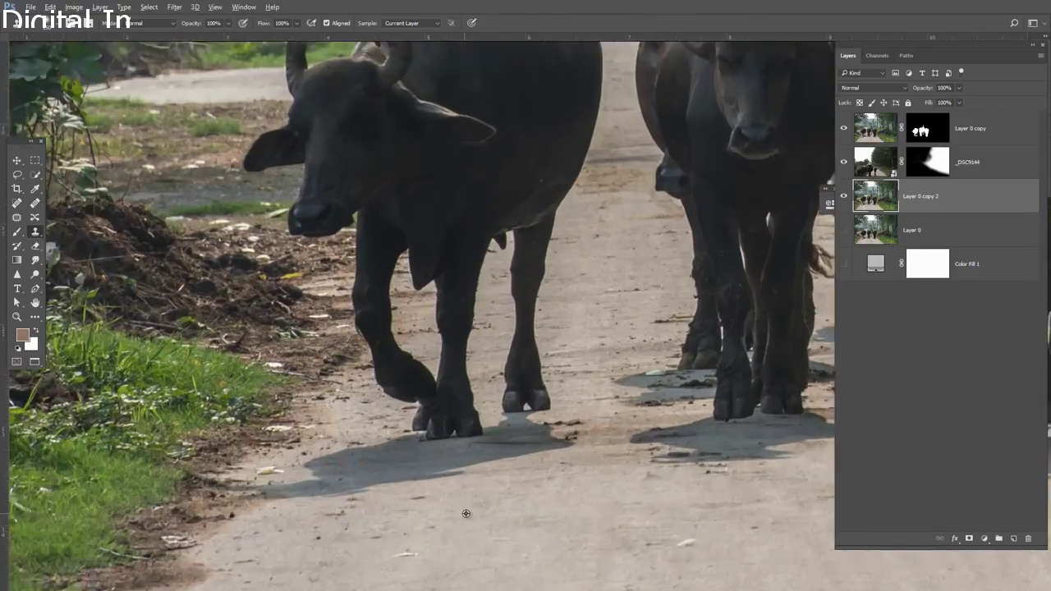
scroll(427, 460, "up", 2)
scroll(492, 452, "up", 2)
Step: Clone away marks in the shadows under the buffalo legs and near the man's feet
mouse_move(517, 426)
left_mouse_down()
mouse_move(557, 425)
mouse_move(450, 438)
left_mouse_up()
left_click_drag(704, 417, 623, 430)
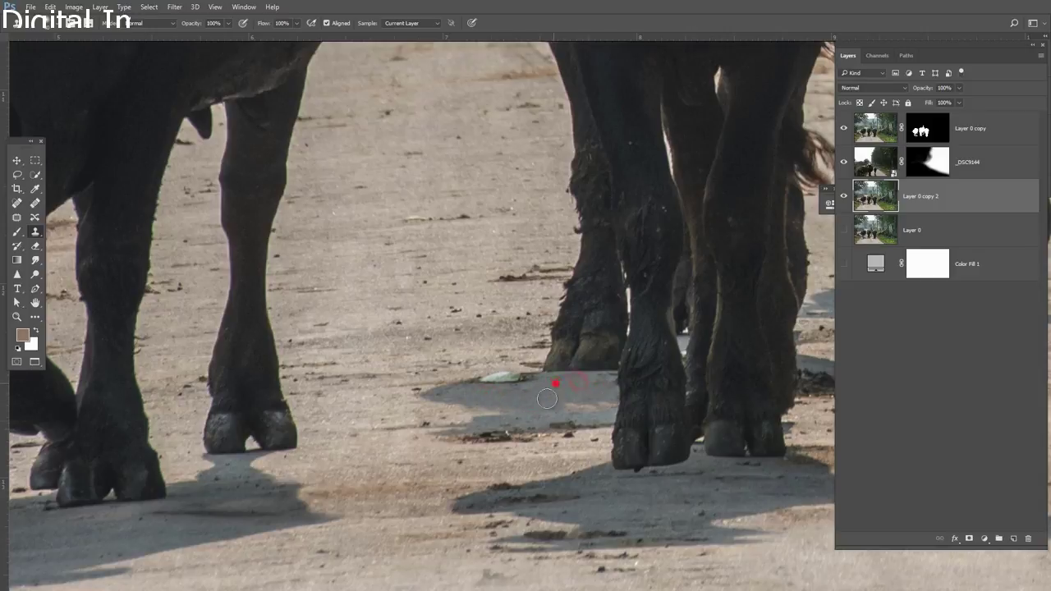
mouse_move(547, 398)
left_mouse_down()
mouse_move(518, 345)
mouse_move(487, 395)
left_mouse_up()
left_click_drag(557, 384, 475, 384)
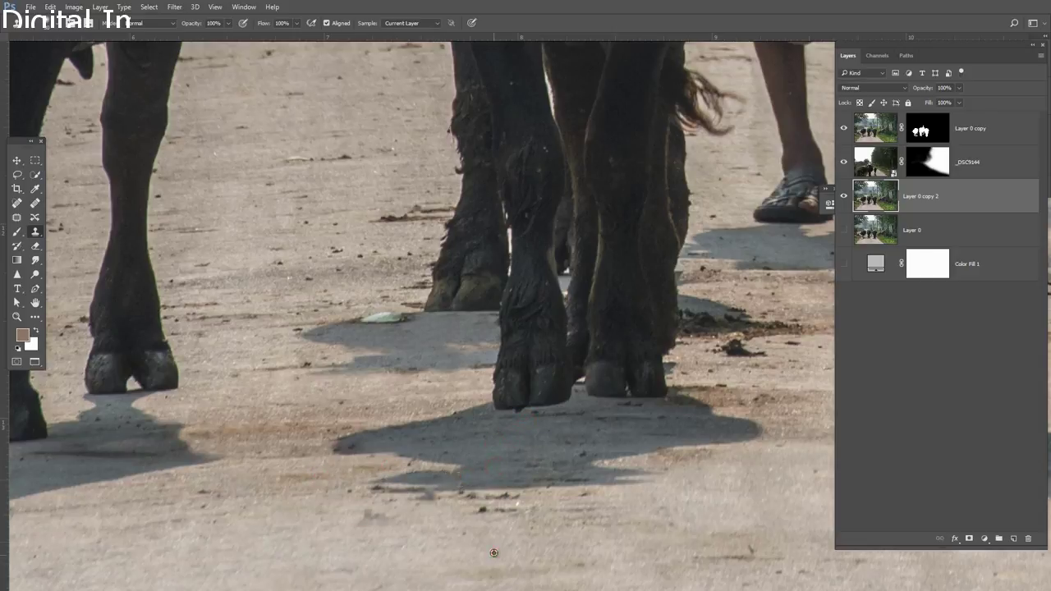
left_click_drag(518, 501, 399, 505)
left_click_drag(463, 449, 310, 495)
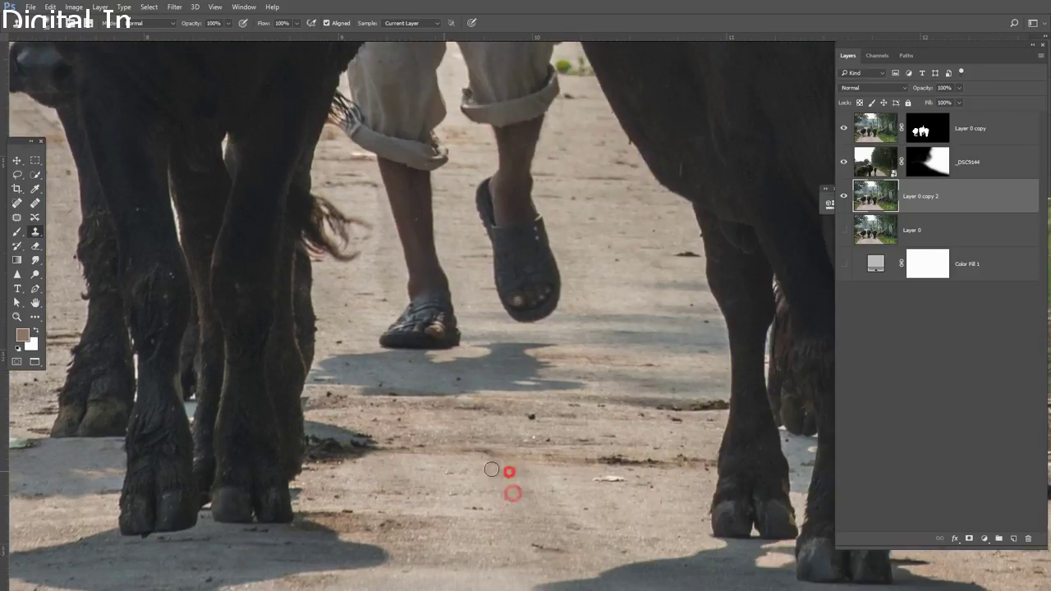
Step: Pan around the road from the man's feet toward the right buffalo to inspect the retouching
mouse_move(442, 425)
left_mouse_down()
mouse_move(498, 463)
mouse_move(406, 435)
left_mouse_up()
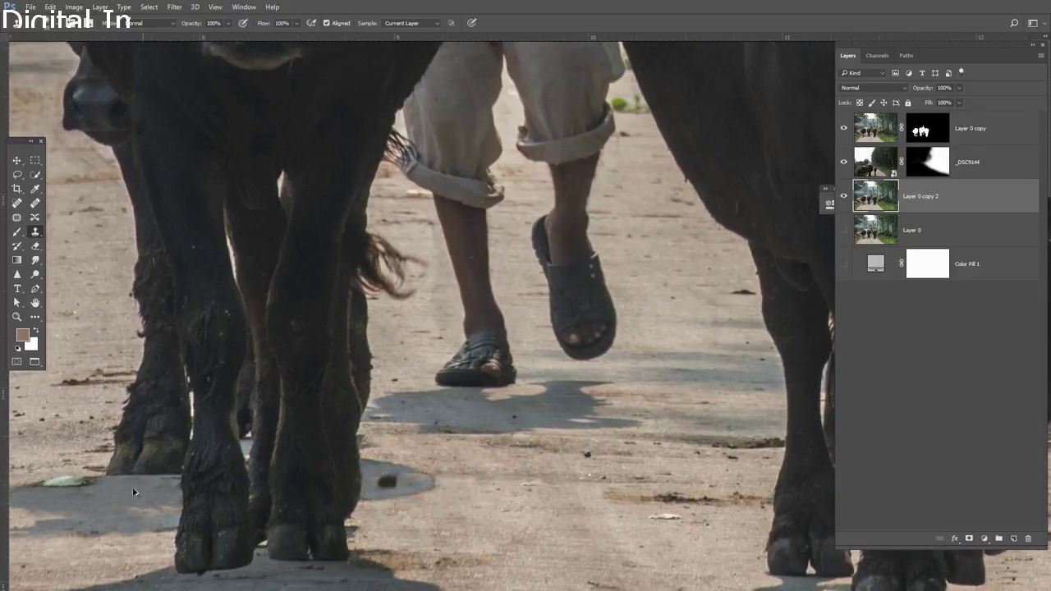
left_click_drag(566, 424, 442, 466)
left_click_drag(465, 507, 399, 497)
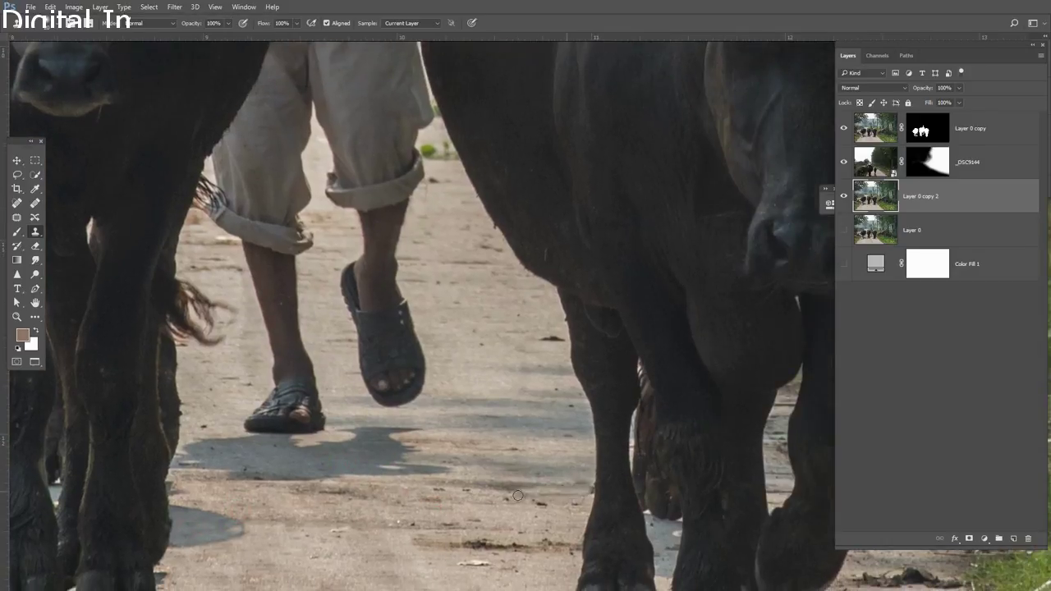
left_click_drag(520, 500, 545, 443)
scroll(456, 507, "down", 2)
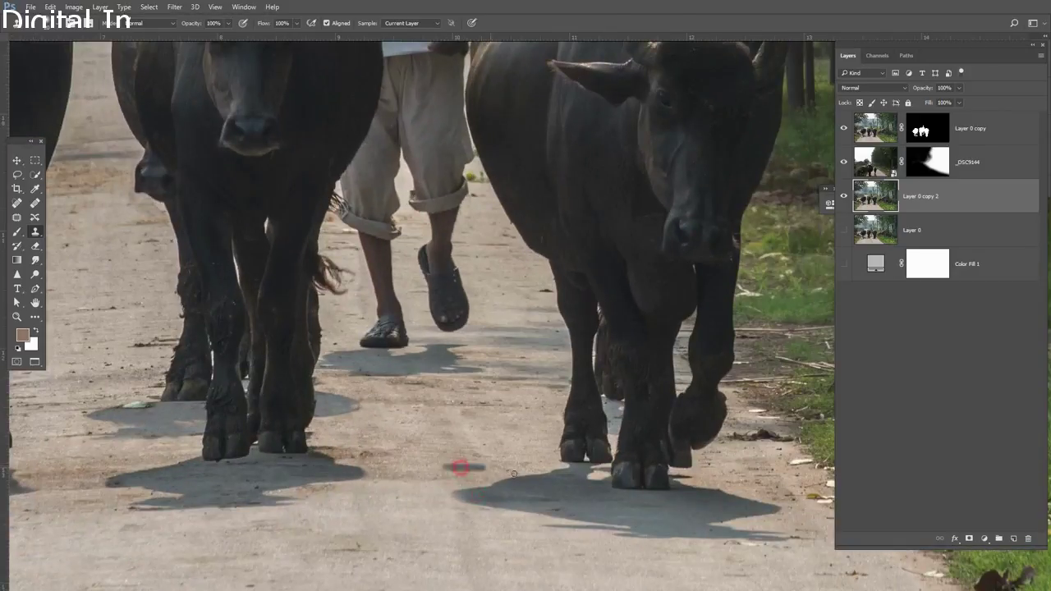
scroll(490, 389, "right", 5)
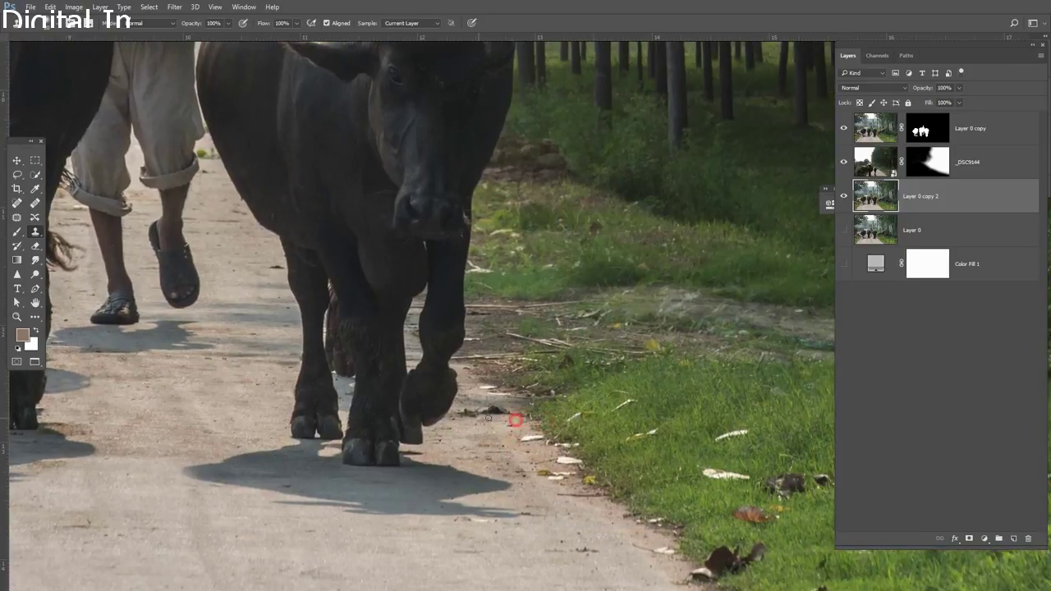
scroll(566, 492, "down", 3)
scroll(492, 460, "up", 5)
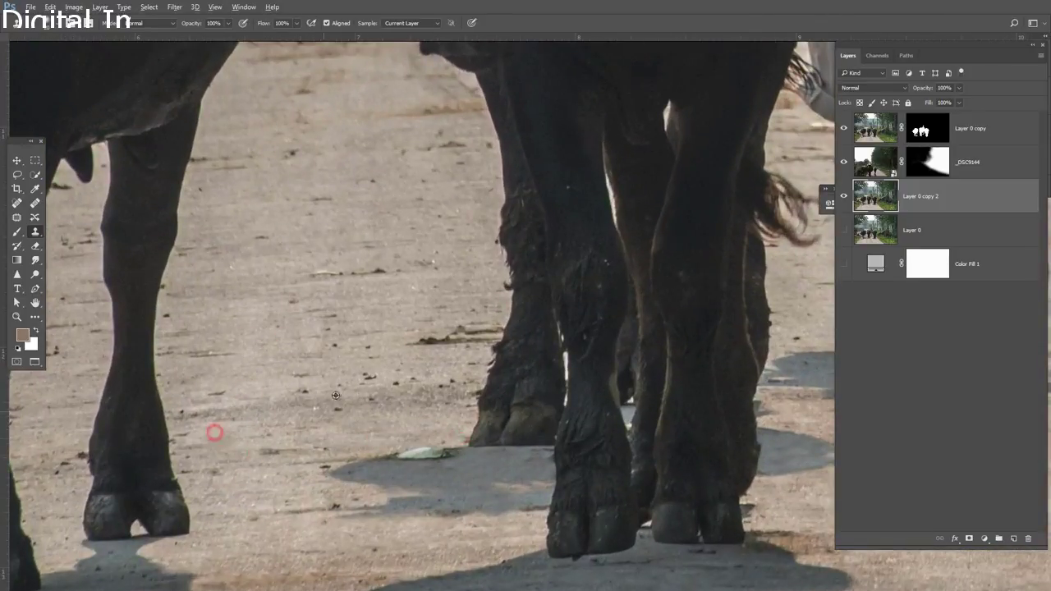
scroll(211, 429, "down", 3)
scroll(368, 466, "up", 1)
scroll(368, 466, "down", 3)
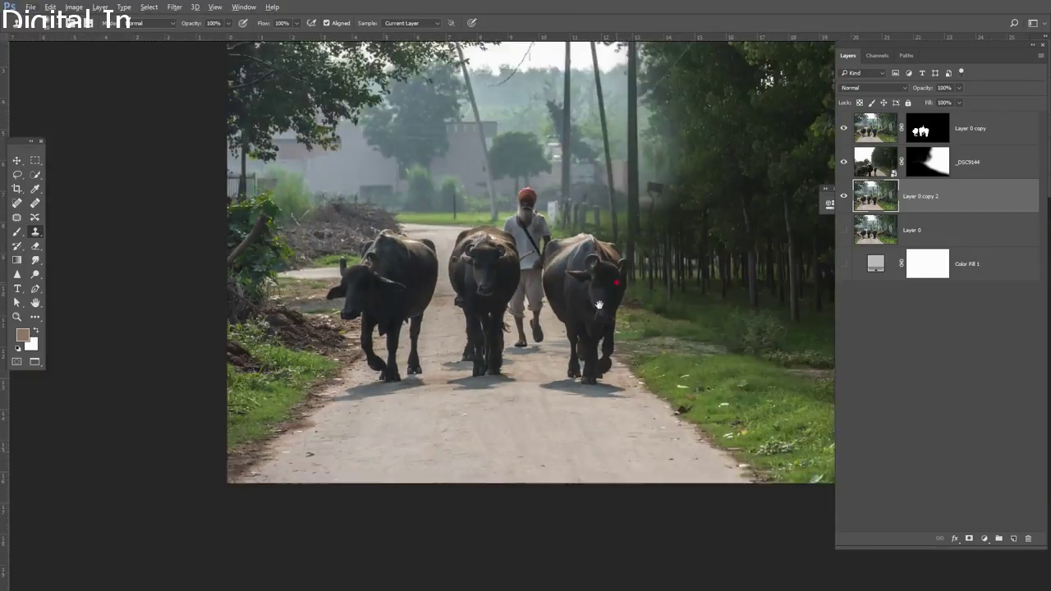
Step: Add a mask to Layer 0 copy 2 and drag a gradient fading it toward the upper left
left_click(16, 162)
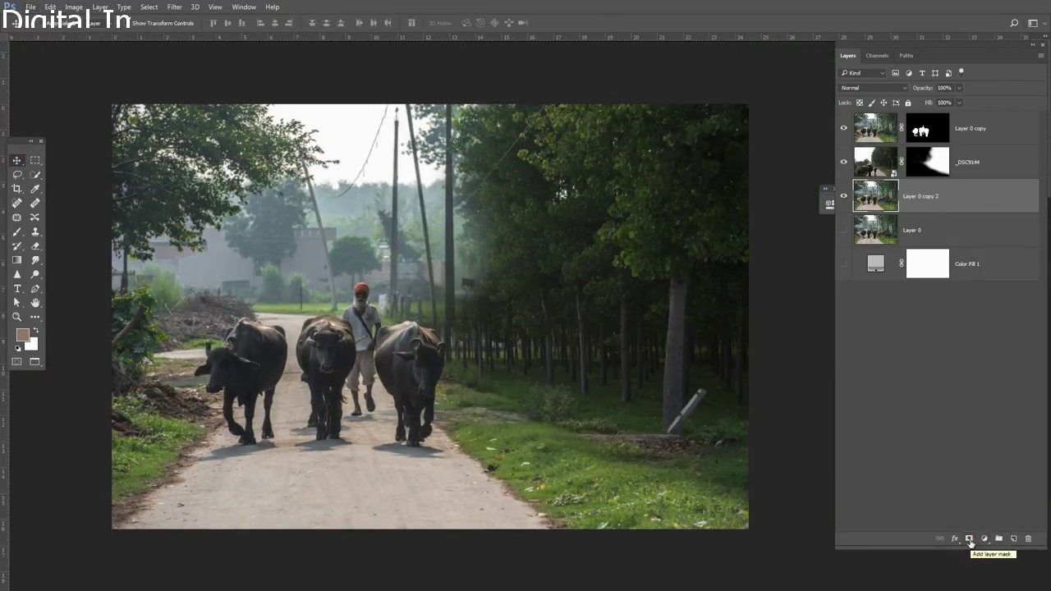
left_click(969, 539)
key("g")
left_click_drag(289, 269, 443, 271)
Step: Show the gray fill, redo the fog gradient, and paint white to restore the clear road
left_click(843, 264)
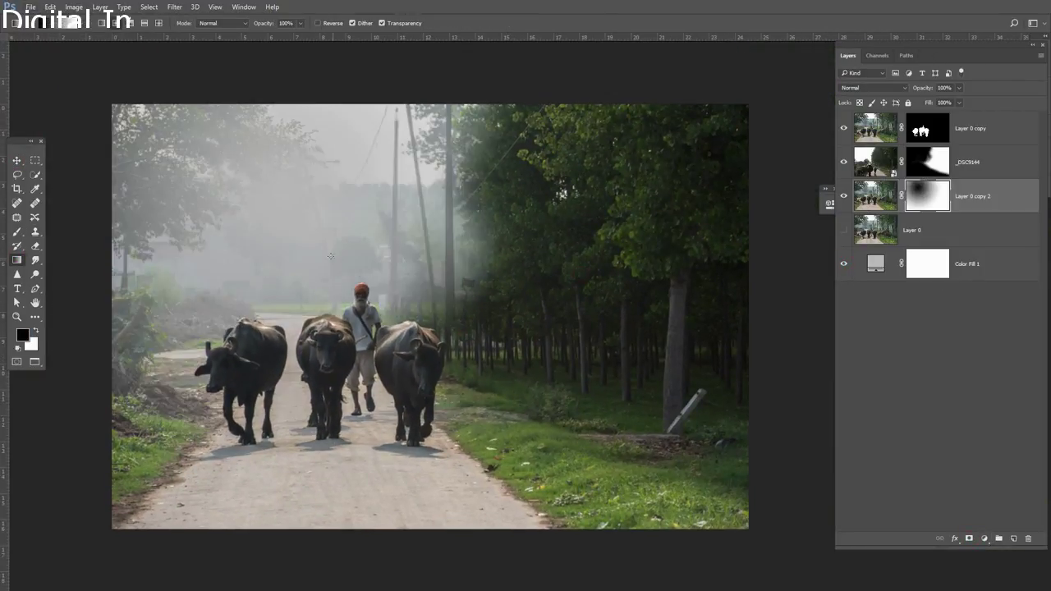
left_click_drag(199, 140, 351, 583)
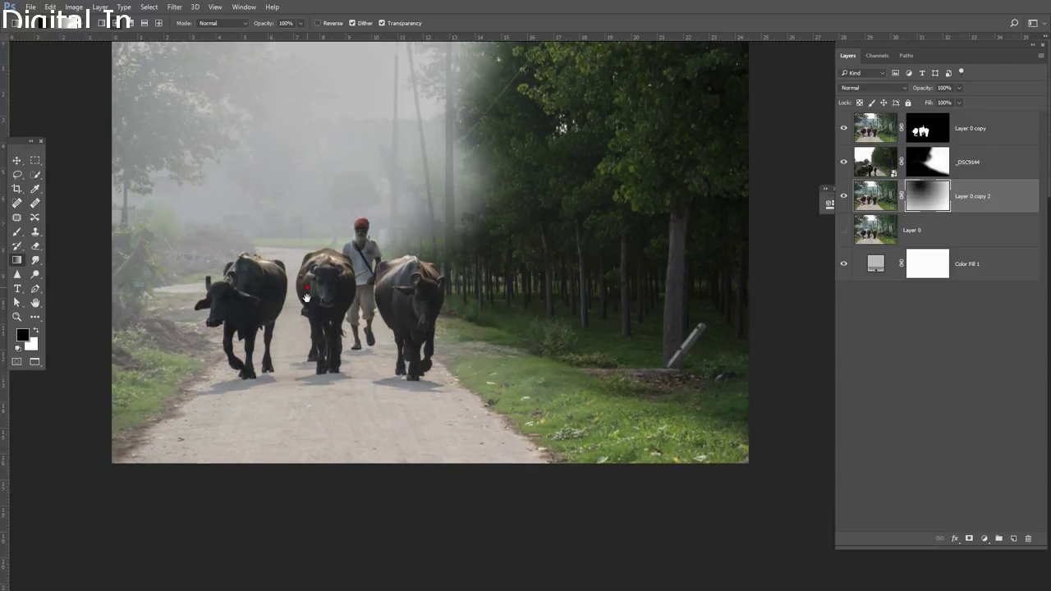
left_click_drag(305, 297, 305, 325)
key("b")
key("x")
left_click_drag(512, 457, 359, 455)
left_click_drag(452, 438, 251, 403)
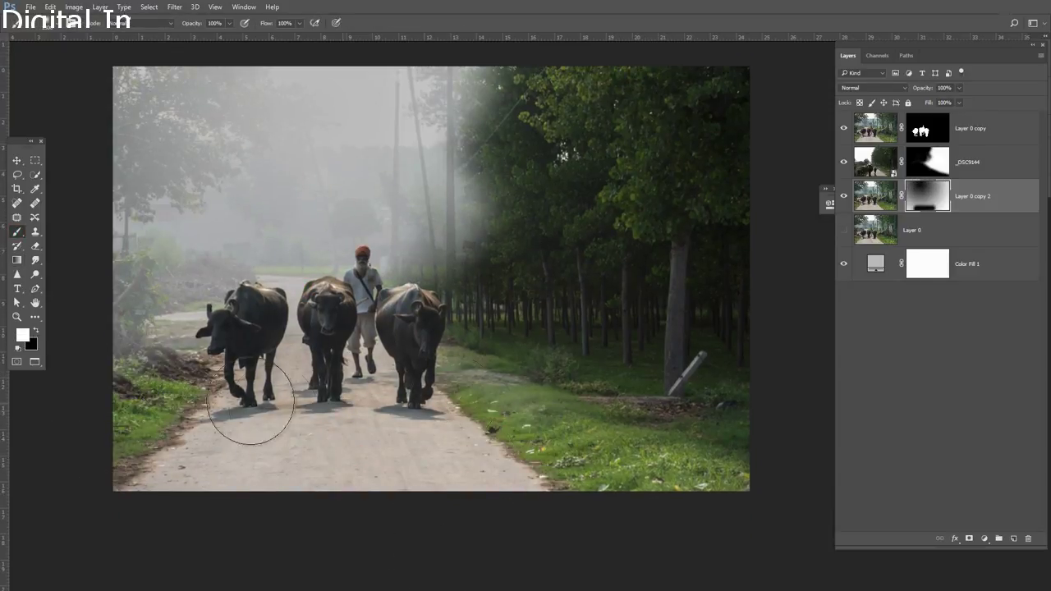
scroll(327, 402, "up", 2)
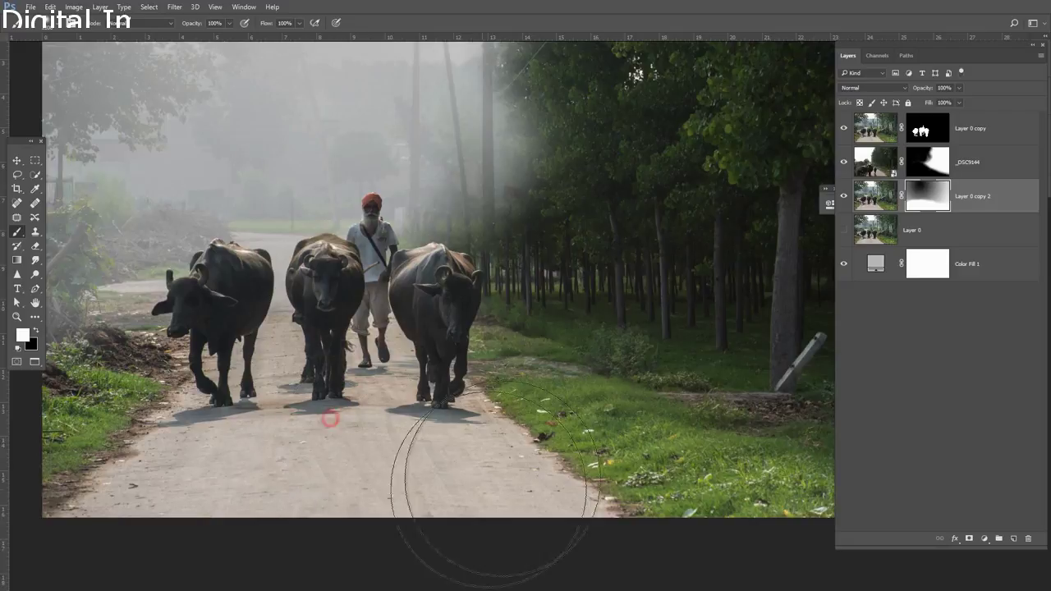
scroll(493, 481, "down", 3)
left_click_drag(547, 375, 586, 263)
Step: Paint black fog over the upper-left trees with a larger brush, comparing against Layer 0
key("x")
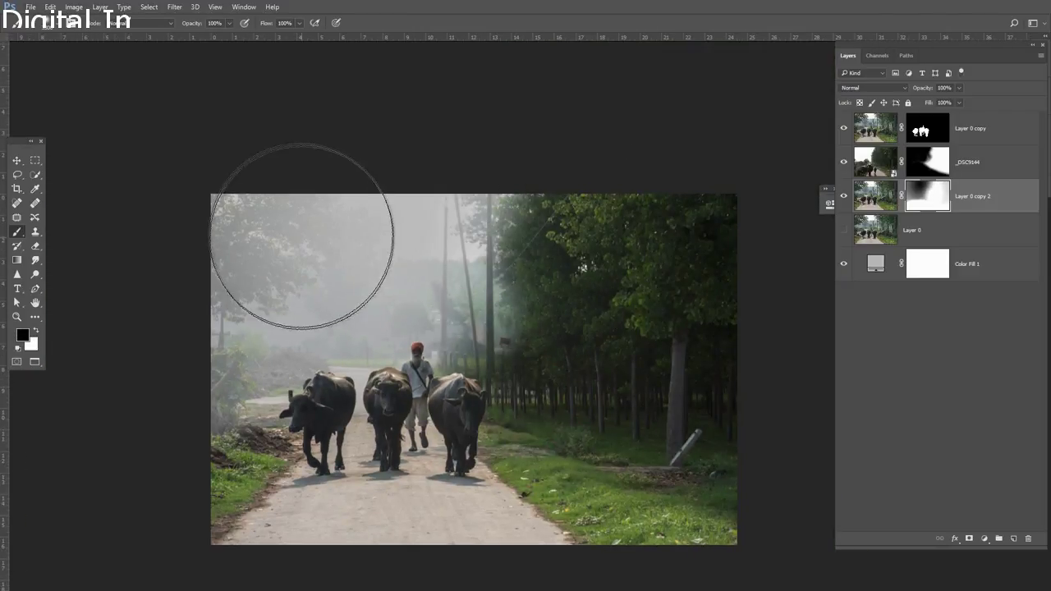
mouse_move(303, 237)
left_mouse_down()
mouse_move(235, 263)
mouse_move(310, 314)
mouse_move(387, 277)
mouse_move(404, 188)
mouse_move(439, 302)
mouse_move(434, 239)
left_mouse_up()
key("bracketright")
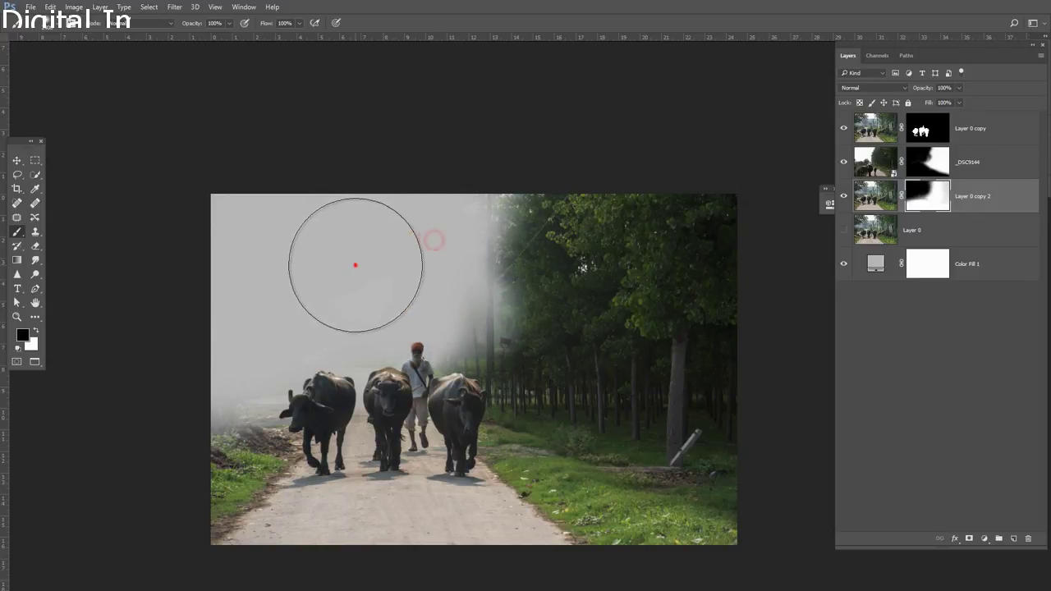
scroll(329, 304, "up", 2)
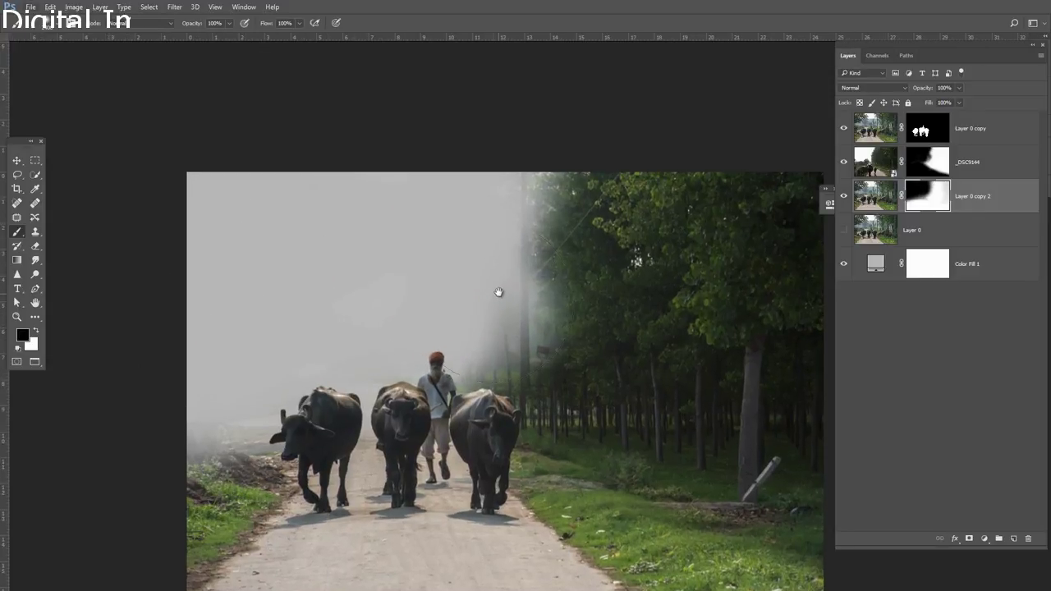
left_click(843, 231)
left_click(840, 232)
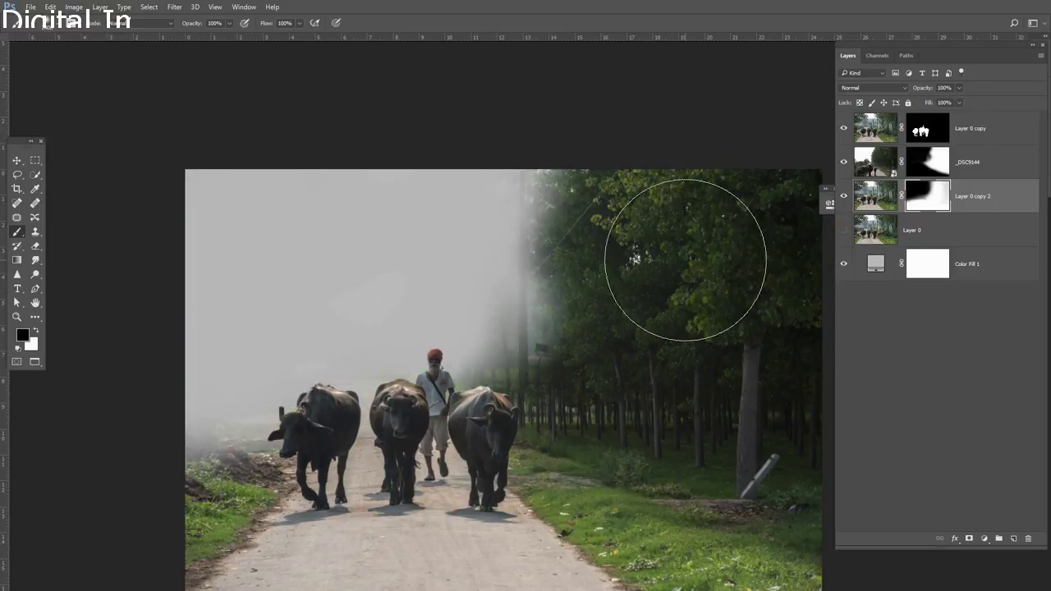
scroll(402, 292, "down", 1)
scroll(371, 317, "up", 1)
scroll(371, 317, "up", 1)
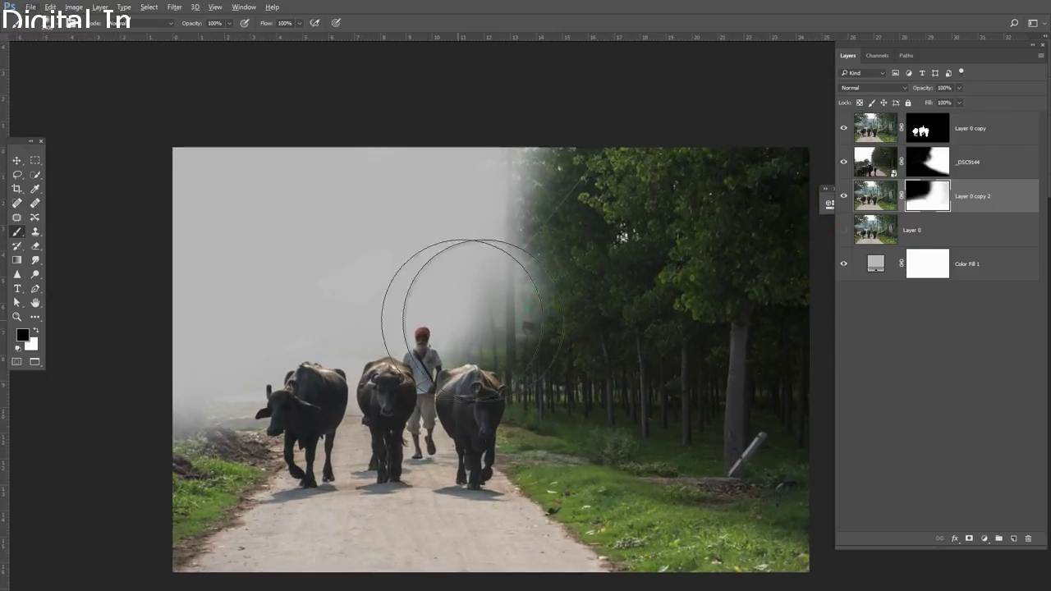
scroll(438, 327, "down", 1)
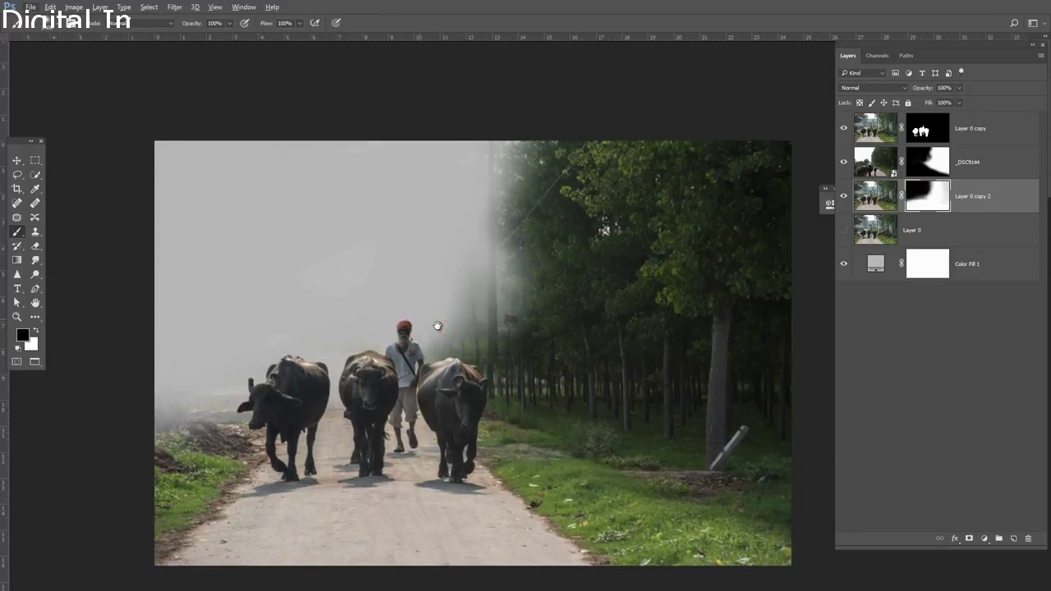
Step: On the _DSC9144 mask, clear fog from the trees and blend the fog rightward into them
left_click(936, 164)
key("x")
mouse_move(525, 280)
left_mouse_down()
mouse_move(481, 274)
mouse_move(478, 304)
mouse_move(491, 312)
mouse_move(500, 176)
mouse_move(603, 153)
mouse_move(591, 195)
left_mouse_up()
key("x")
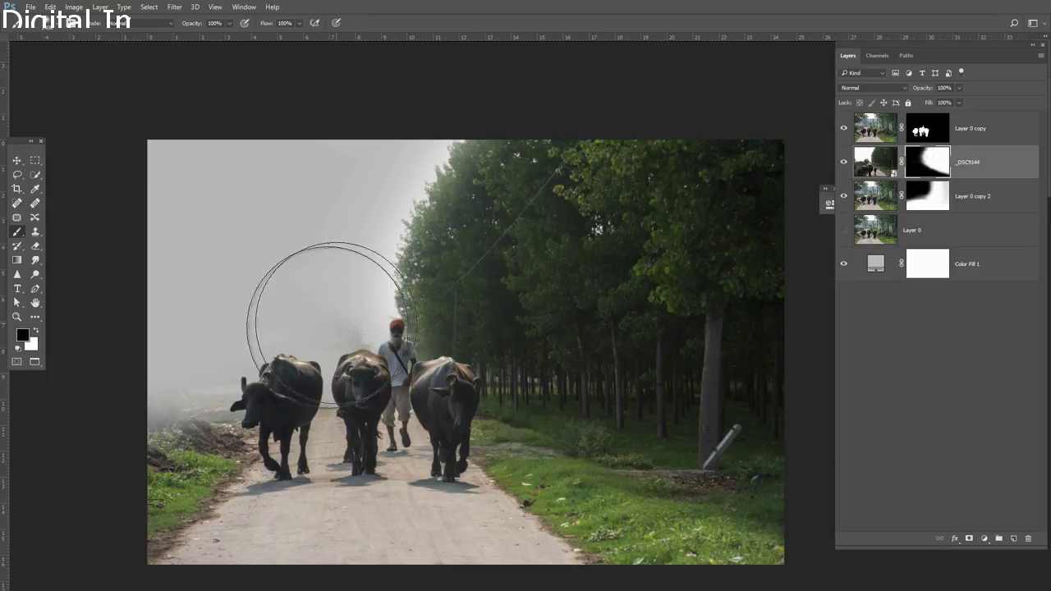
key("ctrl+minus")
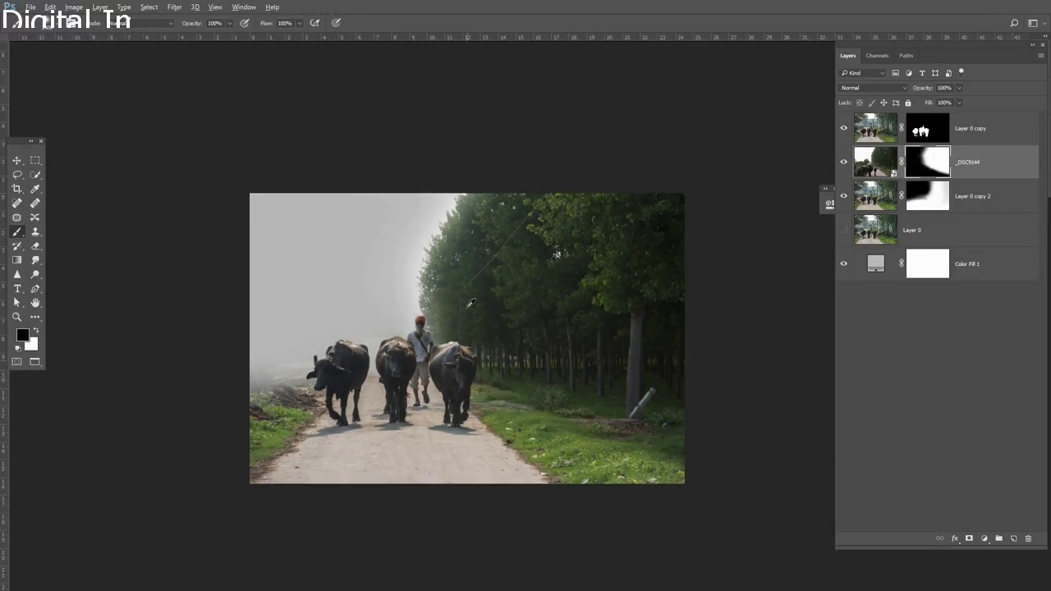
key("ctrl+minus")
left_click_drag(510, 298, 463, 302)
scroll(463, 303, "up", 1)
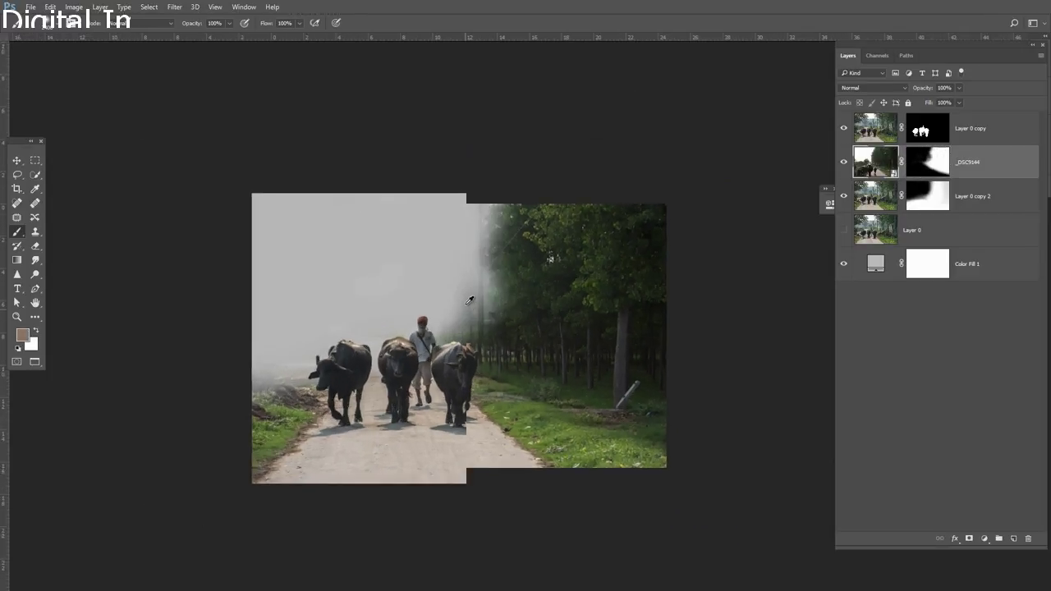
scroll(463, 303, "up", 3)
key("v")
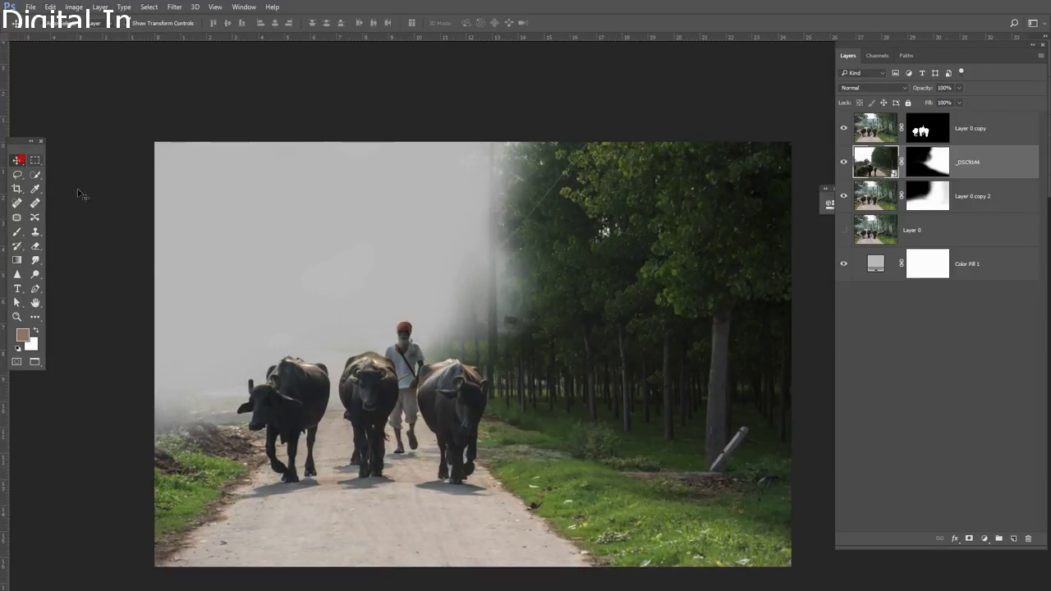
key("f")
key("f")
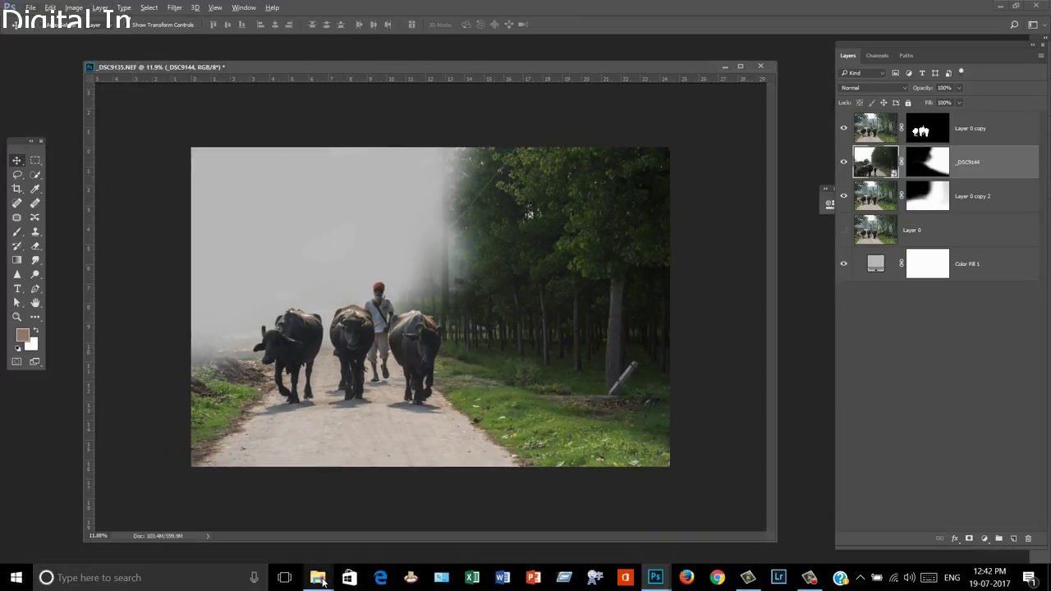
Step: Drag _DSC7846.NEF from the New folder (5) window onto the Photoshop canvas
mouse_move(318, 577)
left_click(412, 521)
left_click(388, 237)
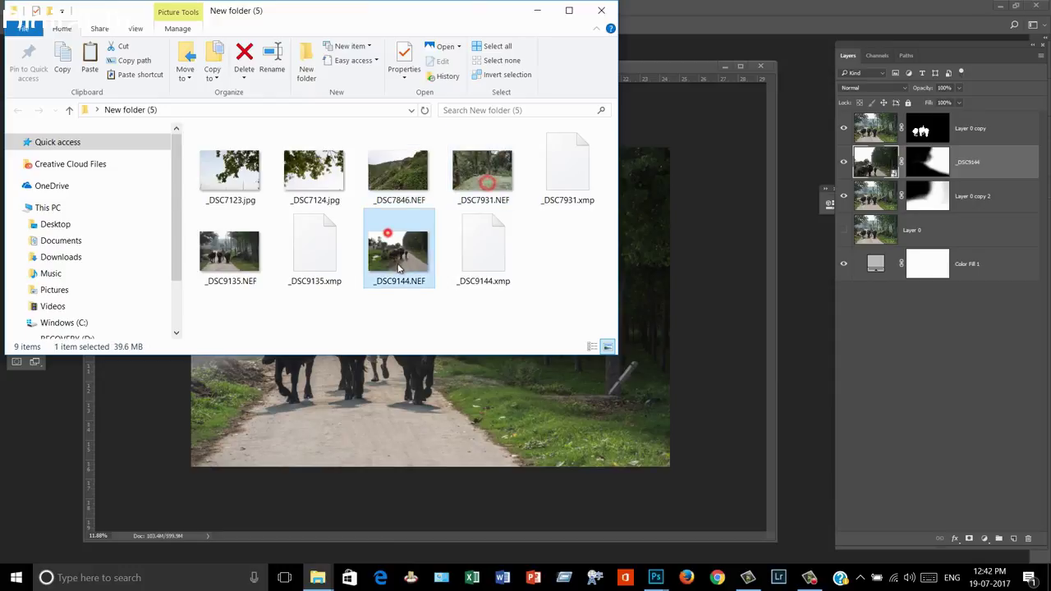
left_click_drag(398, 268, 415, 398)
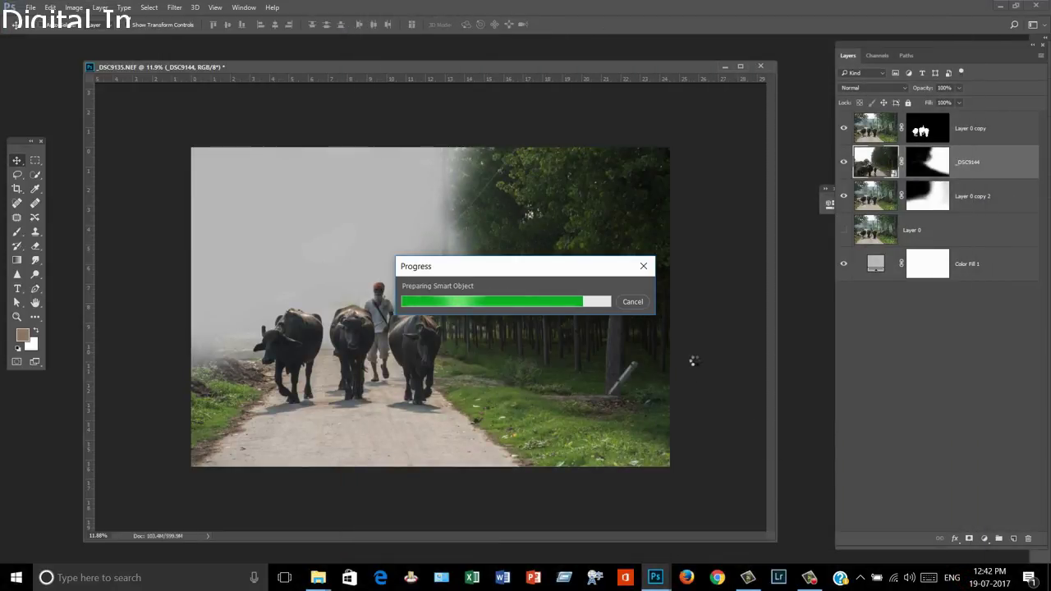
Step: Commit the hillside photo, move its layer below Layer 0 copy 2, and shift it up-left
double_click(632, 329)
left_click_drag(957, 162, 957, 246)
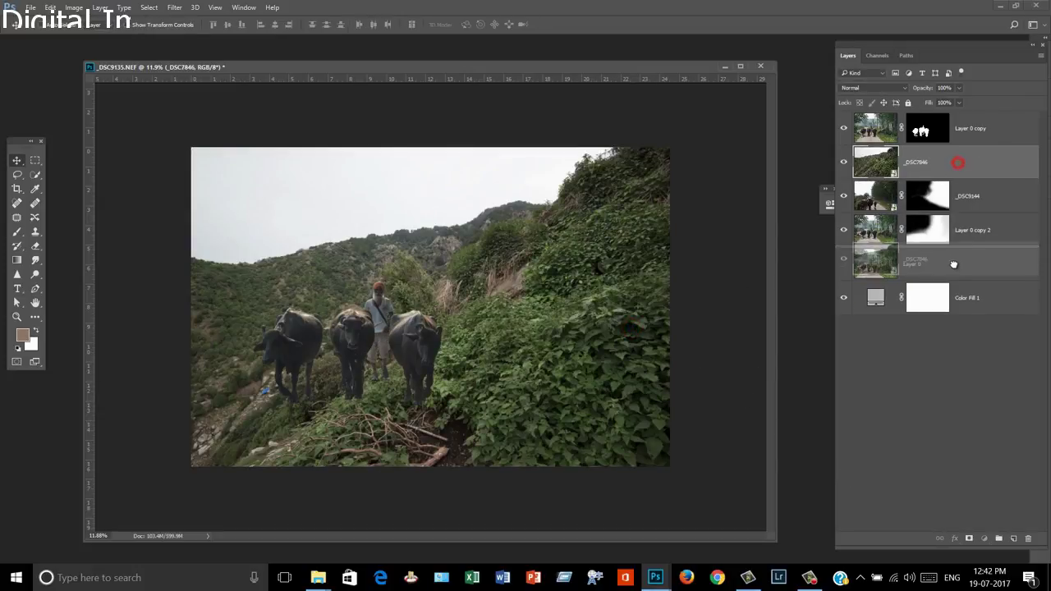
mouse_move(714, 310)
left_mouse_down()
mouse_move(577, 312)
mouse_move(505, 291)
mouse_move(430, 232)
mouse_move(378, 212)
mouse_move(454, 186)
mouse_move(495, 206)
mouse_move(464, 174)
mouse_move(424, 172)
mouse_move(298, 221)
mouse_move(353, 217)
left_mouse_up()
Step: Resize the hillside image to roughly 106% so its slope fills the left background
key("ctrl+t")
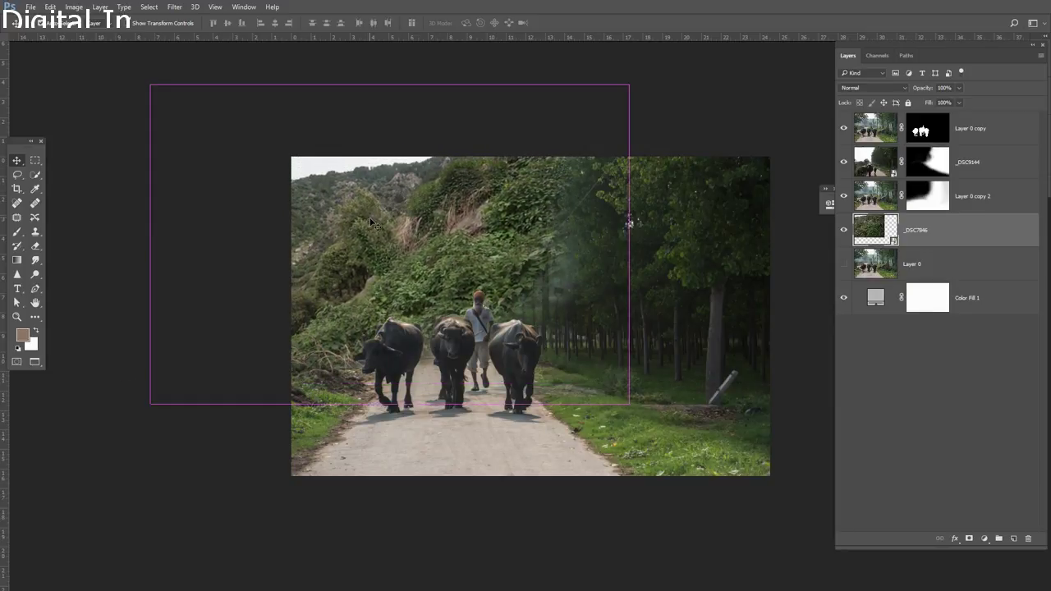
left_click_drag(629, 84, 591, 108)
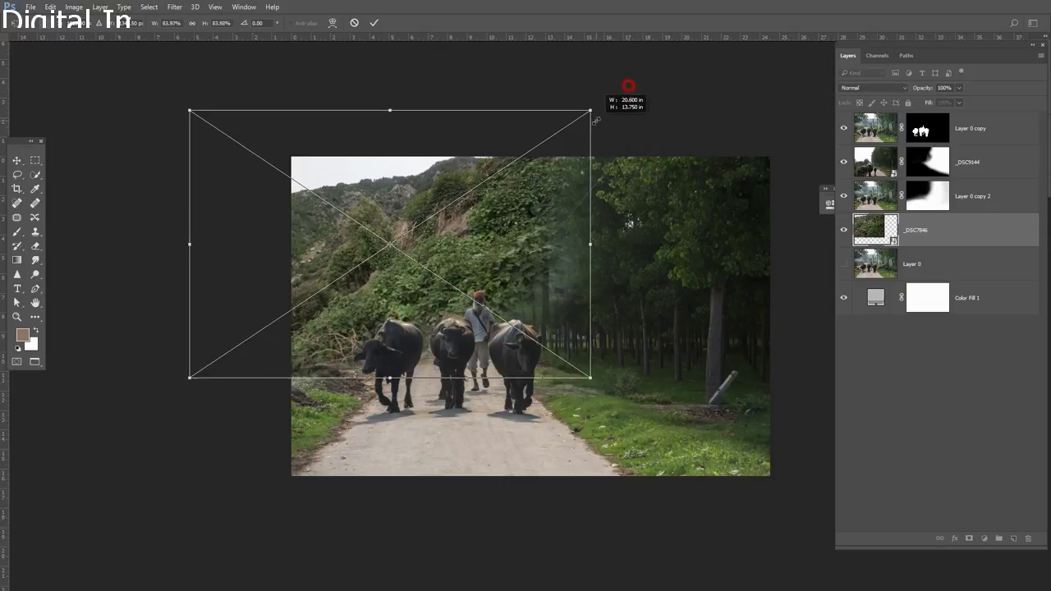
left_click_drag(484, 176, 538, 185)
mouse_move(641, 383)
left_mouse_down()
mouse_move(622, 379)
mouse_move(667, 406)
left_mouse_up()
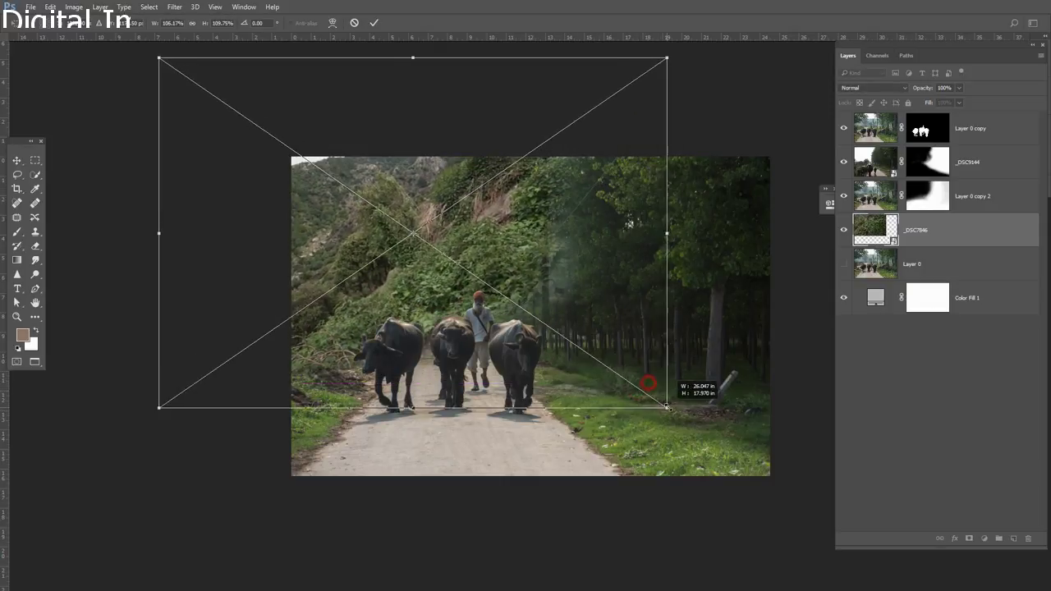
key("Return")
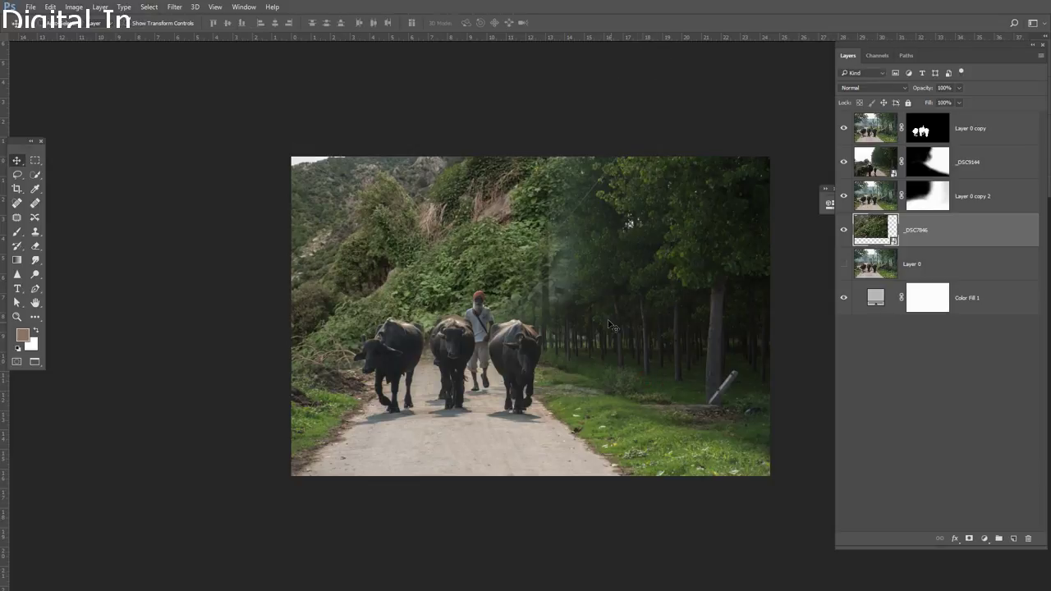
scroll(609, 325, "up", 1)
left_click(924, 167)
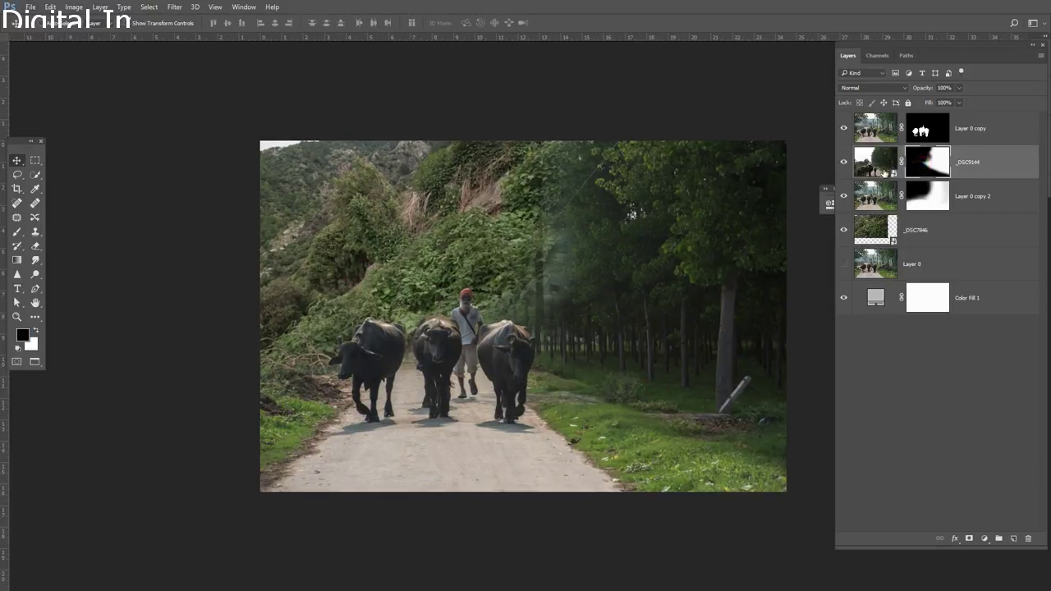
Step: Darken _DSC7846 with a clipped Brightness/Contrast layer (brightness -116, contrast -23), then shift the hillside slightly down
left_click(953, 234)
left_click(984, 538)
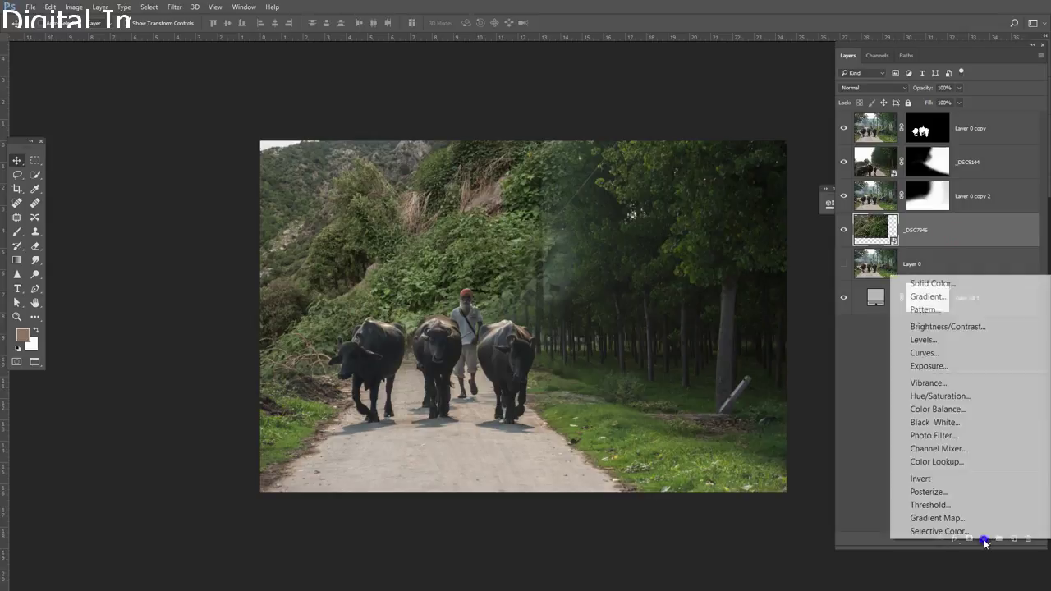
left_click(903, 323)
mouse_move(748, 261)
left_mouse_down()
mouse_move(716, 263)
mouse_move(726, 286)
left_mouse_up()
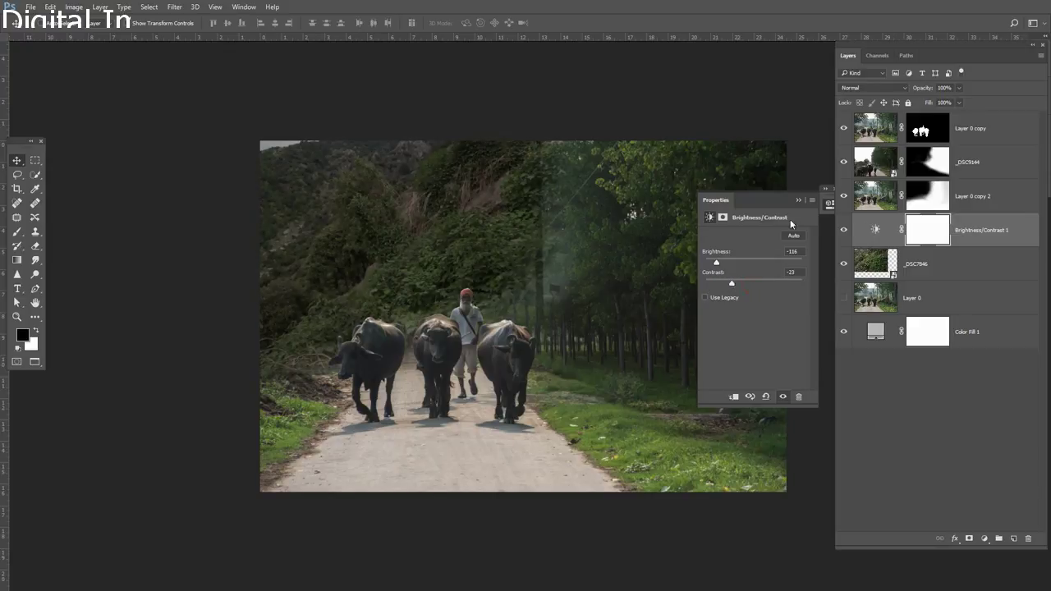
left_click(798, 199)
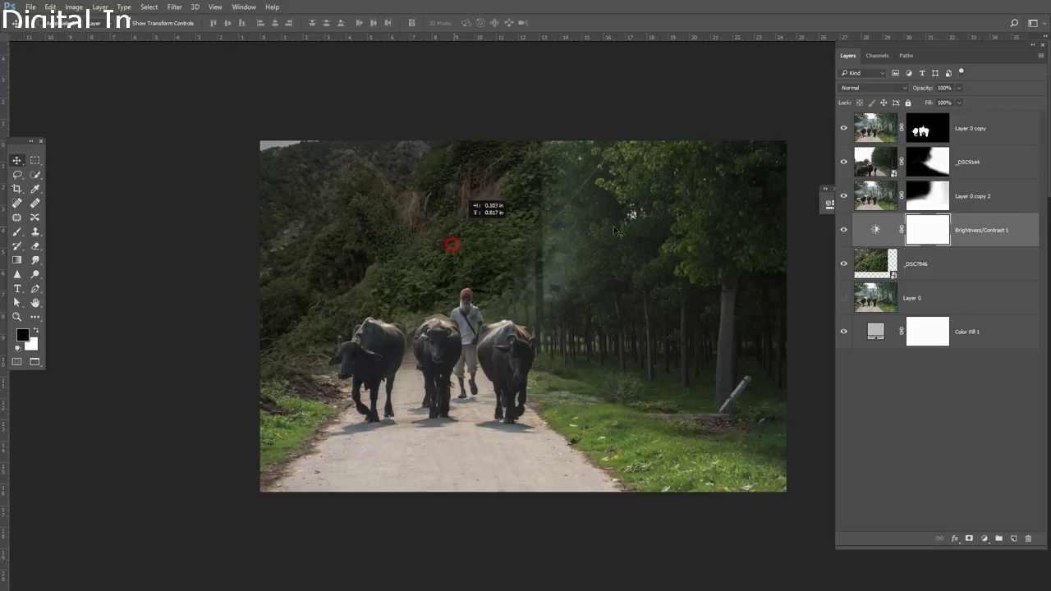
left_click(938, 245, "alt")
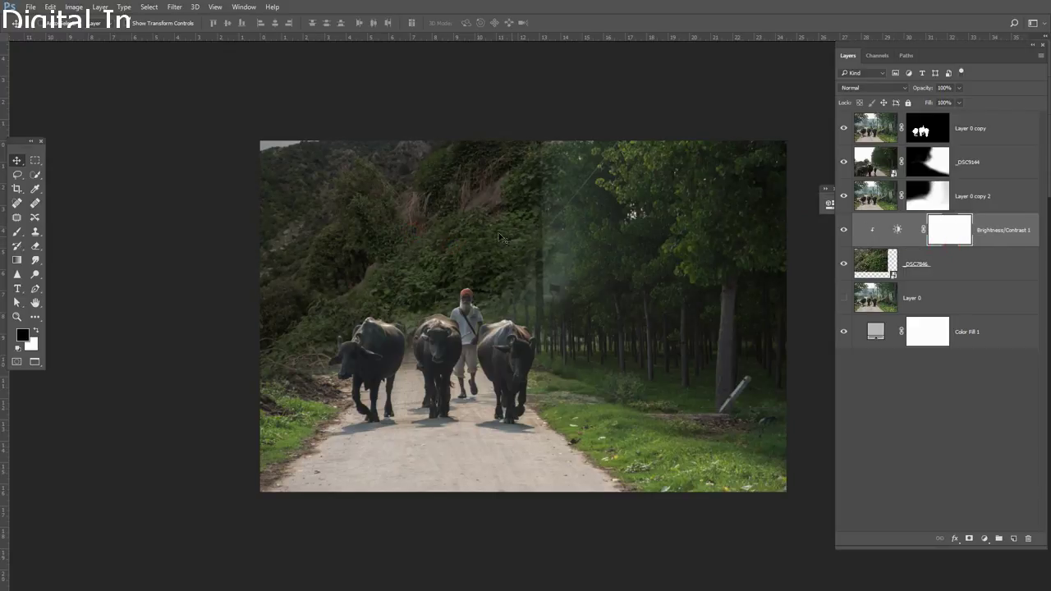
left_click(870, 264)
left_click_drag(377, 228, 361, 203)
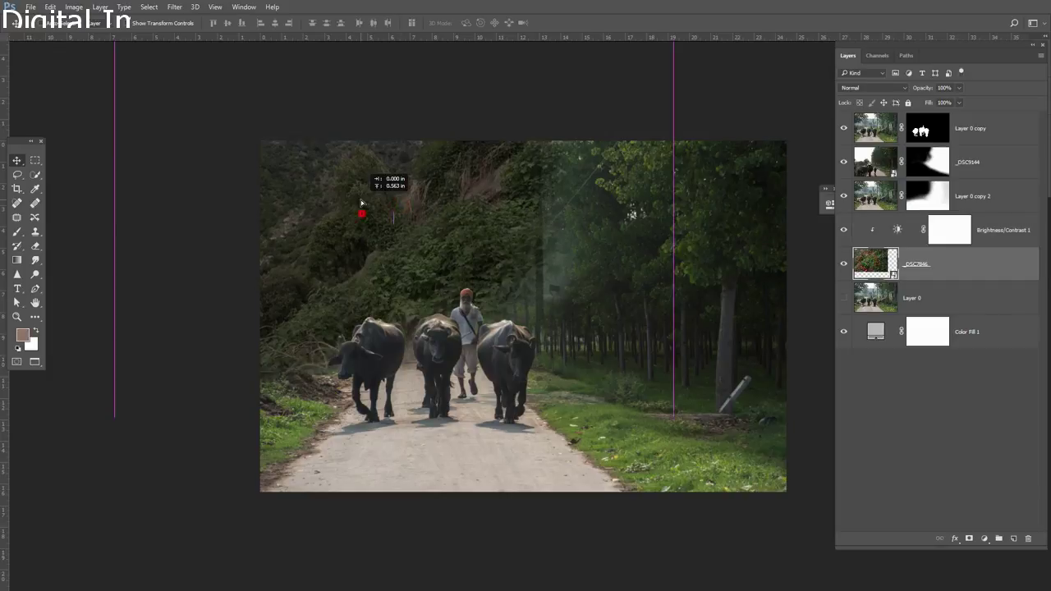
Step: Paint the Layer 0 copy 2 mask over the trees so they blend in
left_click(921, 196)
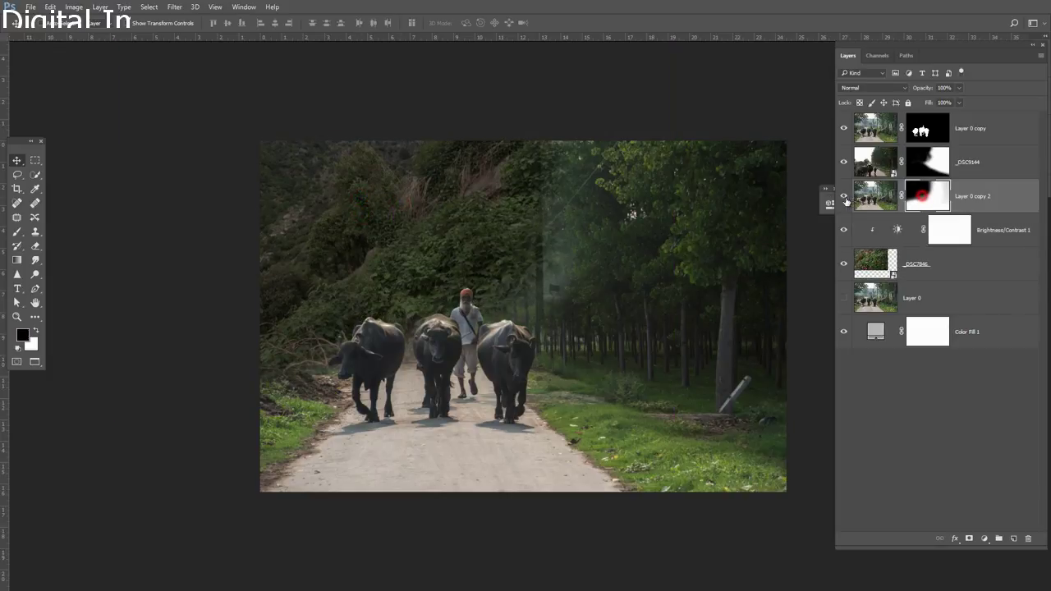
left_click(844, 197)
left_click(843, 197)
left_click(16, 231)
left_click_drag(500, 229, 508, 261)
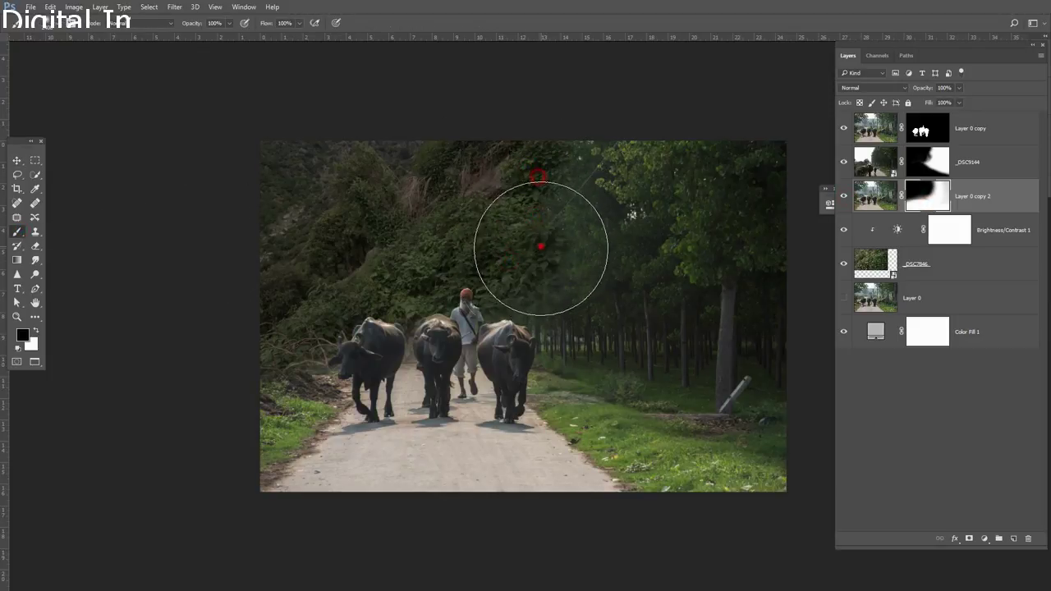
left_click_drag(529, 231, 540, 246)
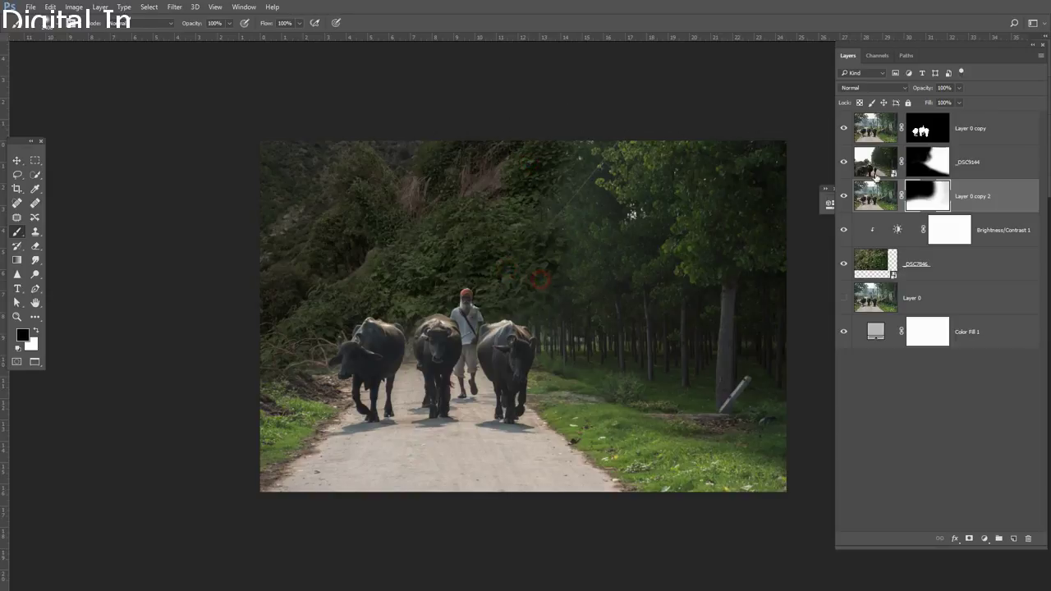
Step: Paint the _DSC9144 mask black over the upper-left hillside and beside the right buffalo
left_click(926, 162)
left_click_drag(572, 213, 505, 189)
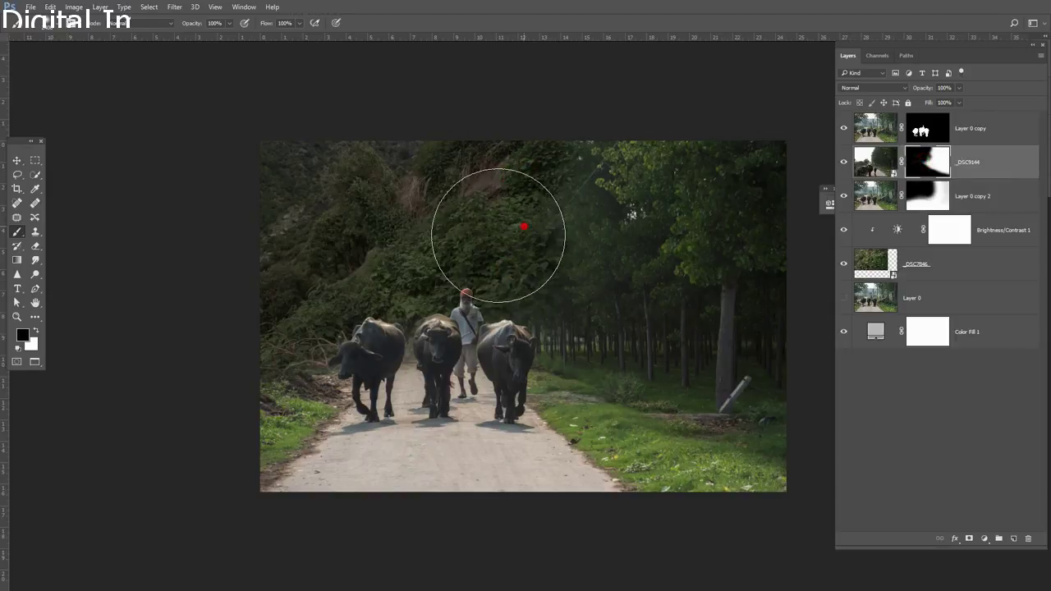
left_click_drag(498, 235, 445, 263)
left_click_drag(539, 324, 505, 322)
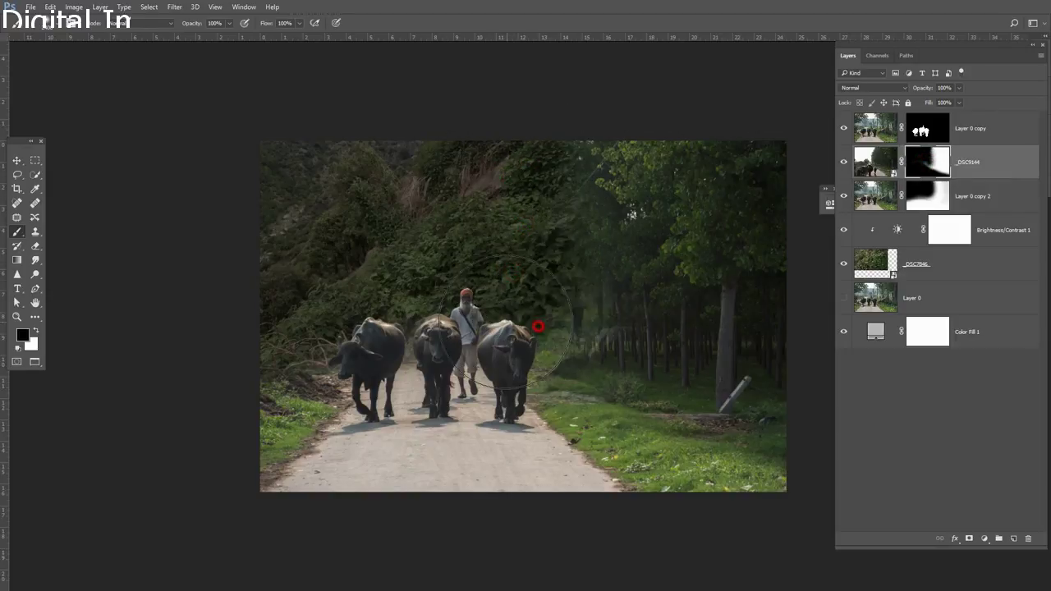
left_click_drag(607, 379, 631, 384)
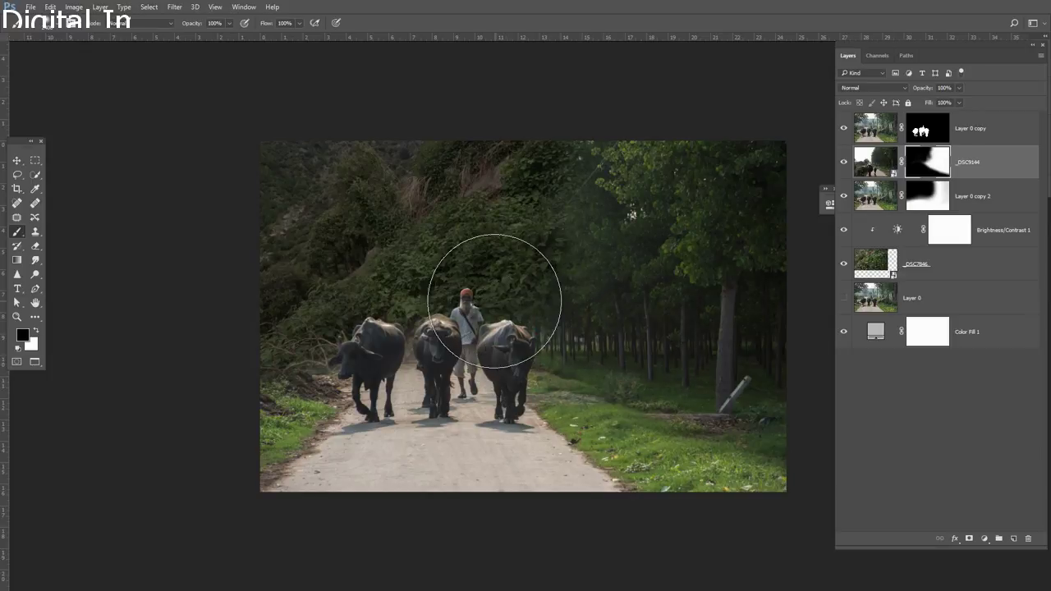
Step: Restore the _DSC9144 mask with white right of the buffalo, then review both masked layers
key("x")
left_click(489, 302)
key("ctrl+z")
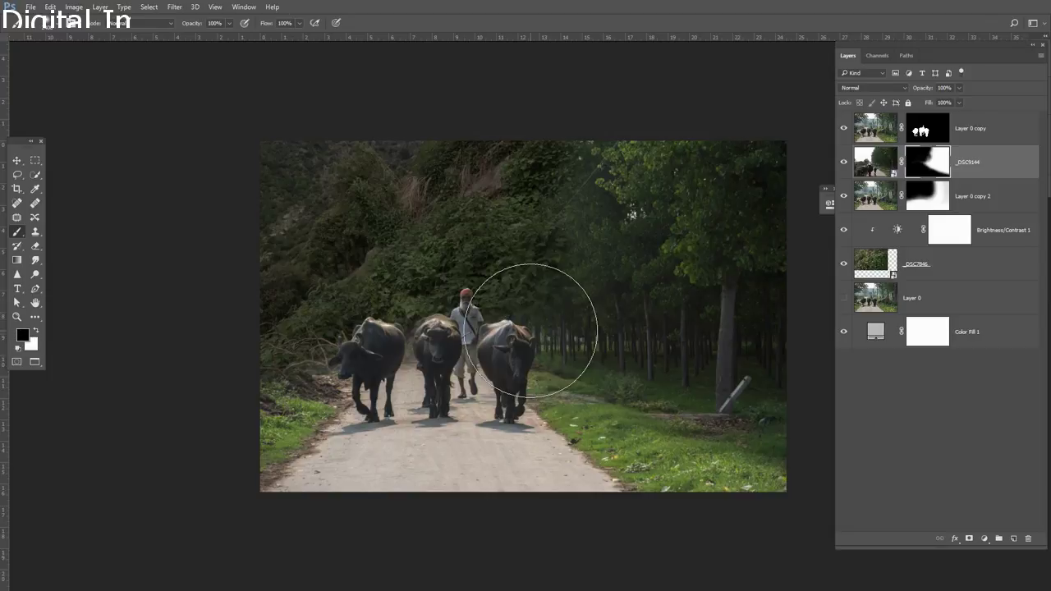
mouse_move(531, 331)
left_mouse_down()
mouse_move(535, 338)
mouse_move(542, 324)
left_mouse_up()
key("x")
key("x")
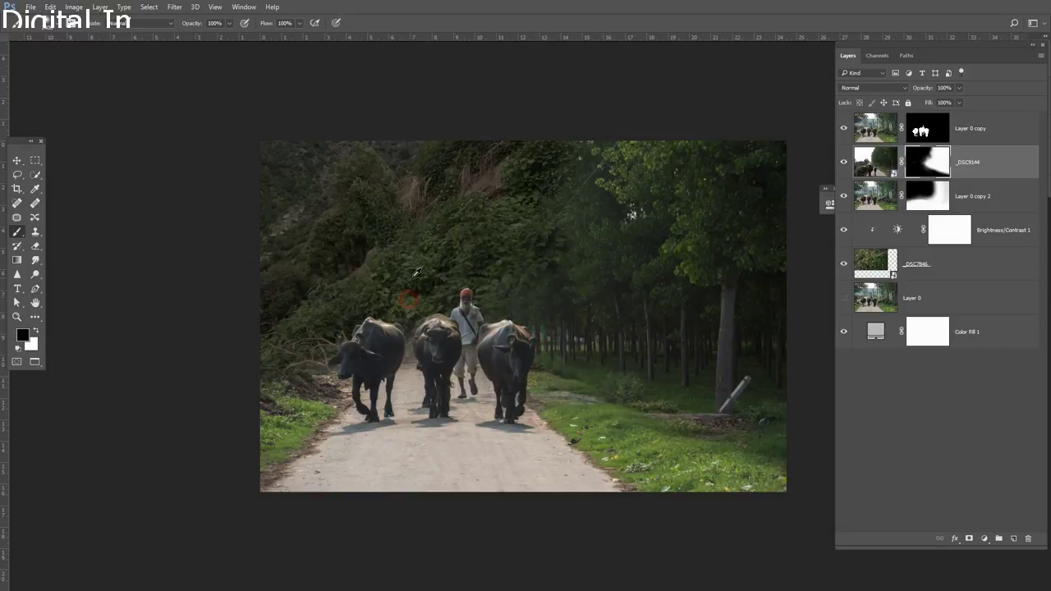
scroll(413, 275, "down", 1)
scroll(554, 255, "up", 1)
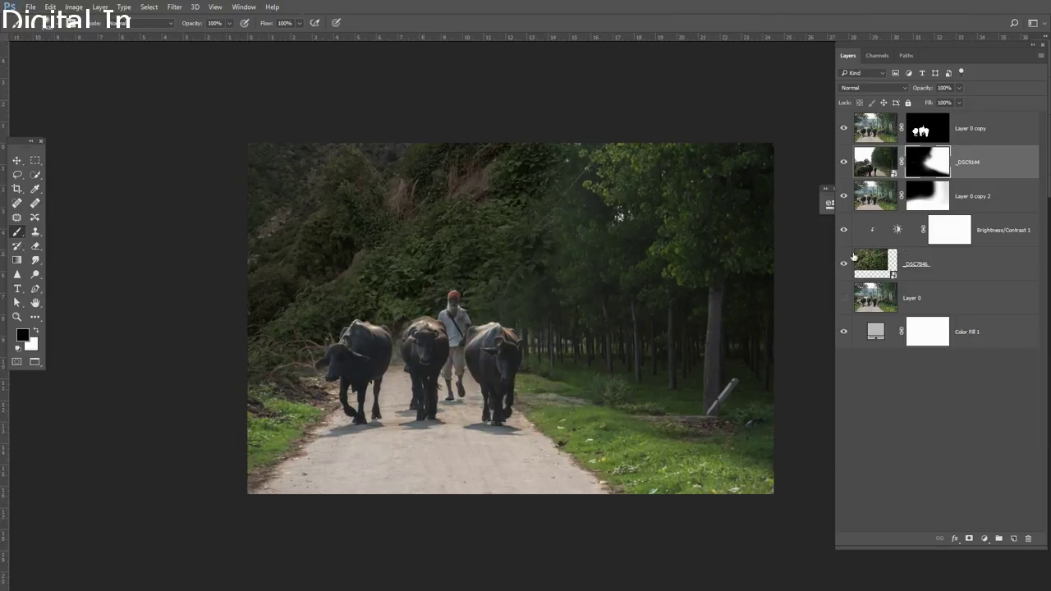
left_click(968, 195)
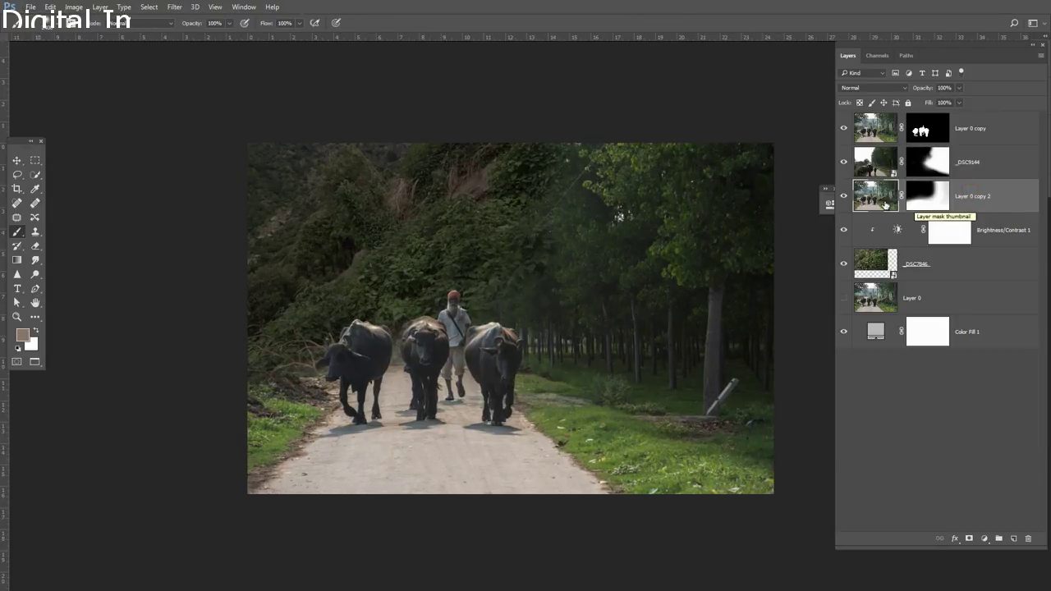
left_click(981, 163)
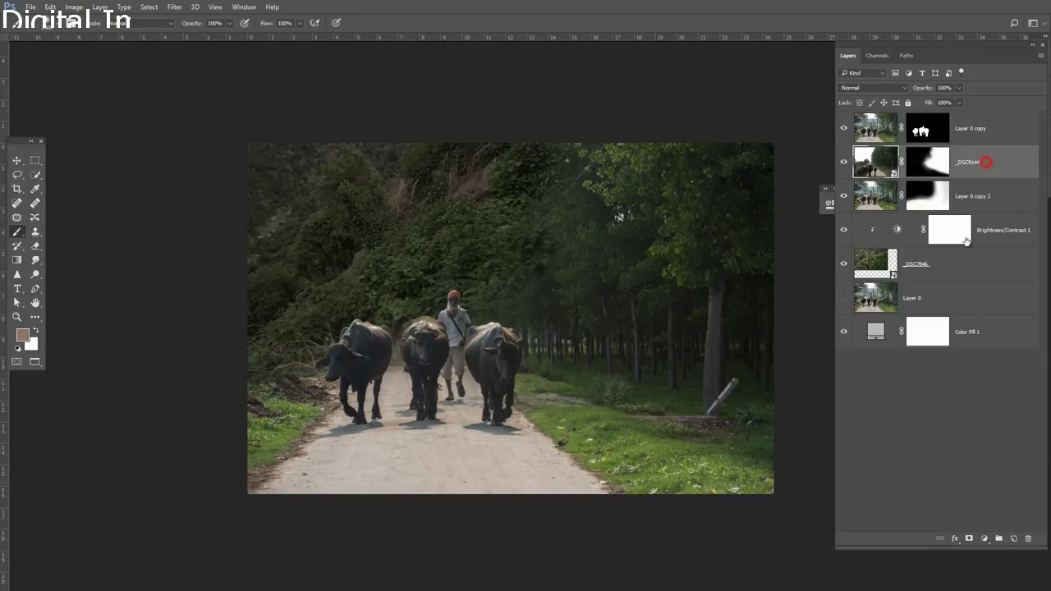
Step: Add a second Brightness/Contrast layer clipped to _DSC9144 and adjust its values
left_click(984, 538)
left_click(972, 317)
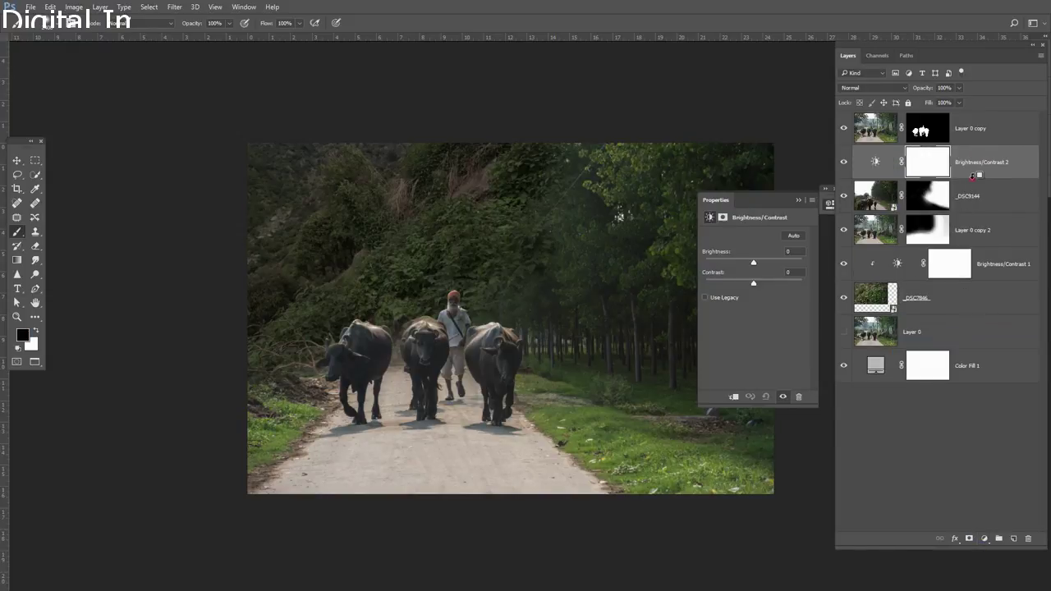
left_click(974, 177, "alt")
mouse_move(754, 262)
left_mouse_down()
mouse_move(728, 262)
mouse_move(752, 263)
mouse_move(775, 283)
mouse_move(749, 264)
left_mouse_up()
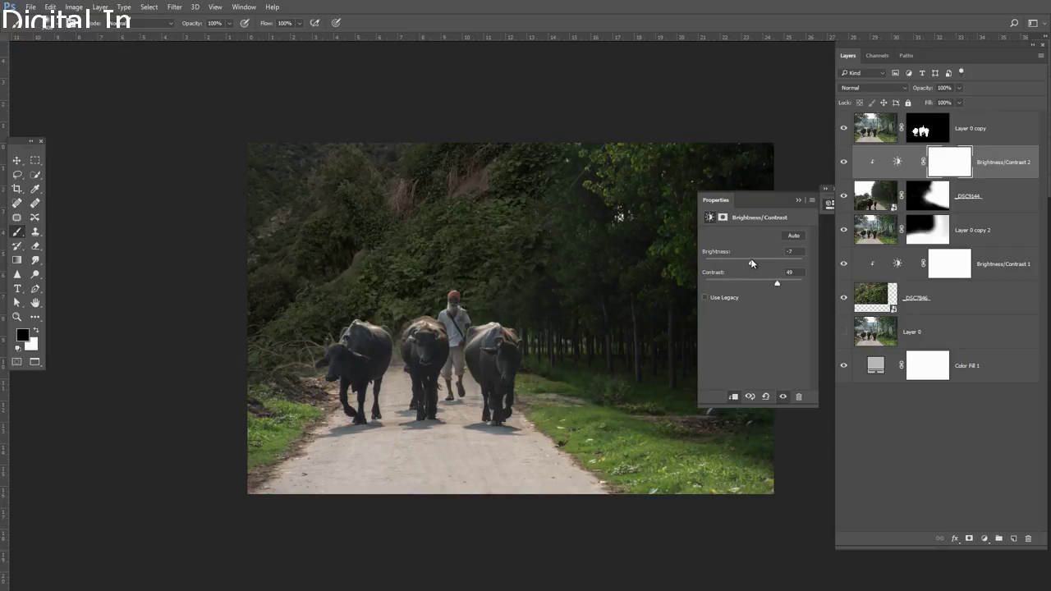
left_click(797, 200)
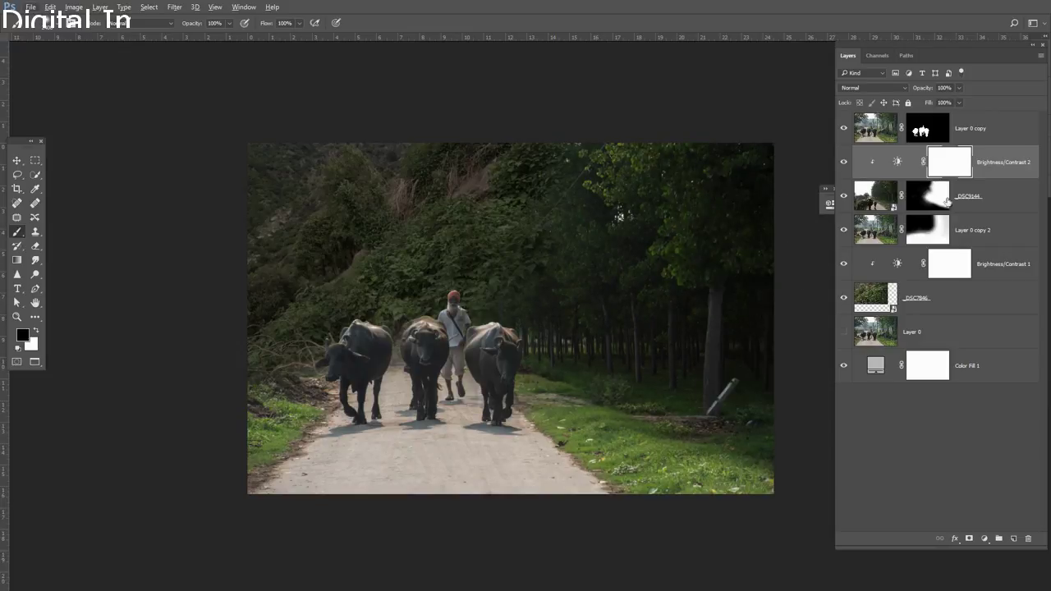
Step: Invert its mask, paint white over the foliage above the man, and black around the buffalo legs
left_click(950, 172, "ctrl")
key("ctrl+i")
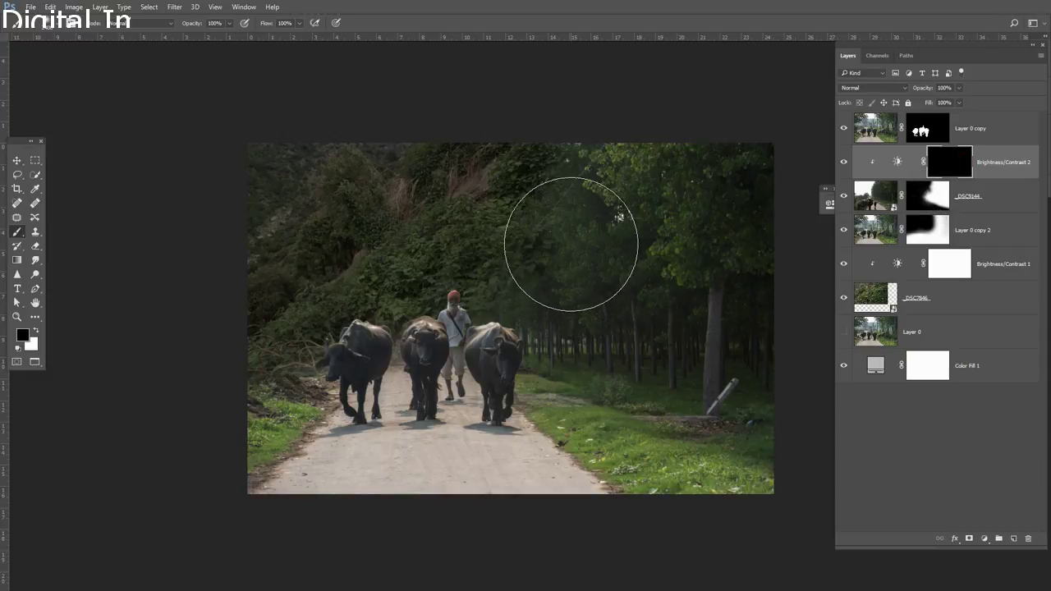
key("x")
mouse_move(535, 201)
left_mouse_down()
mouse_move(539, 310)
mouse_move(599, 265)
mouse_move(550, 182)
left_mouse_up()
left_click(492, 276)
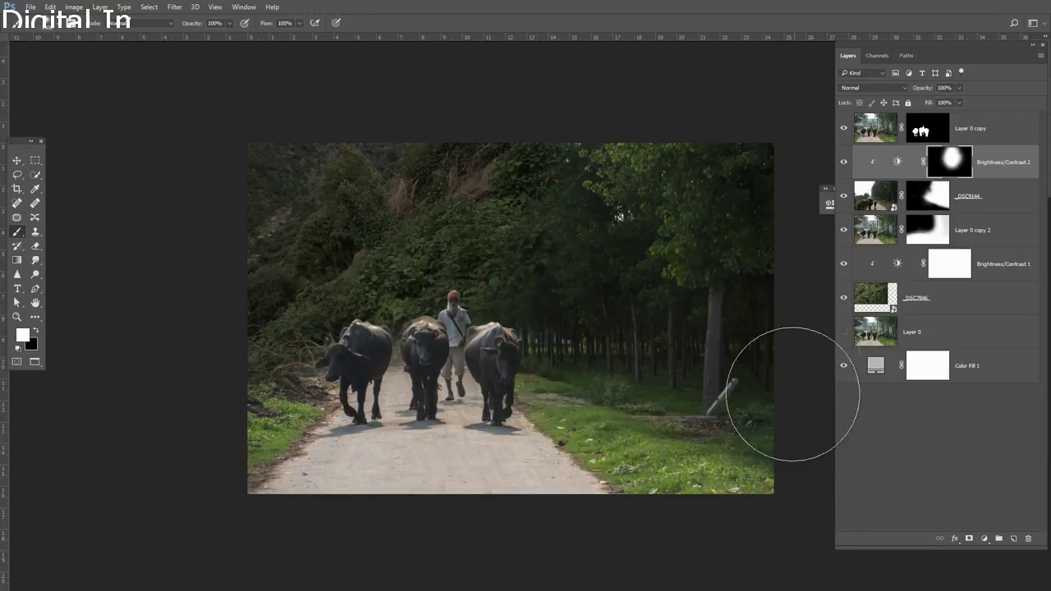
key("x")
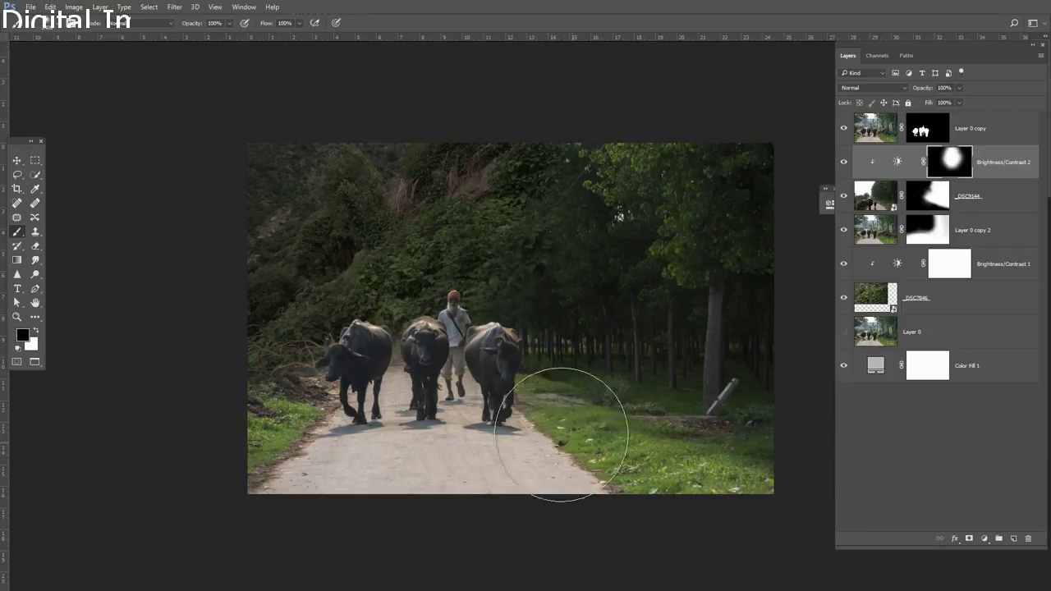
left_click_drag(563, 434, 481, 434)
Step: Apply a 1.6-pixel Gaussian Blur smart filter to the _DSC7846 hillside layer
scroll(526, 309, "down", 1)
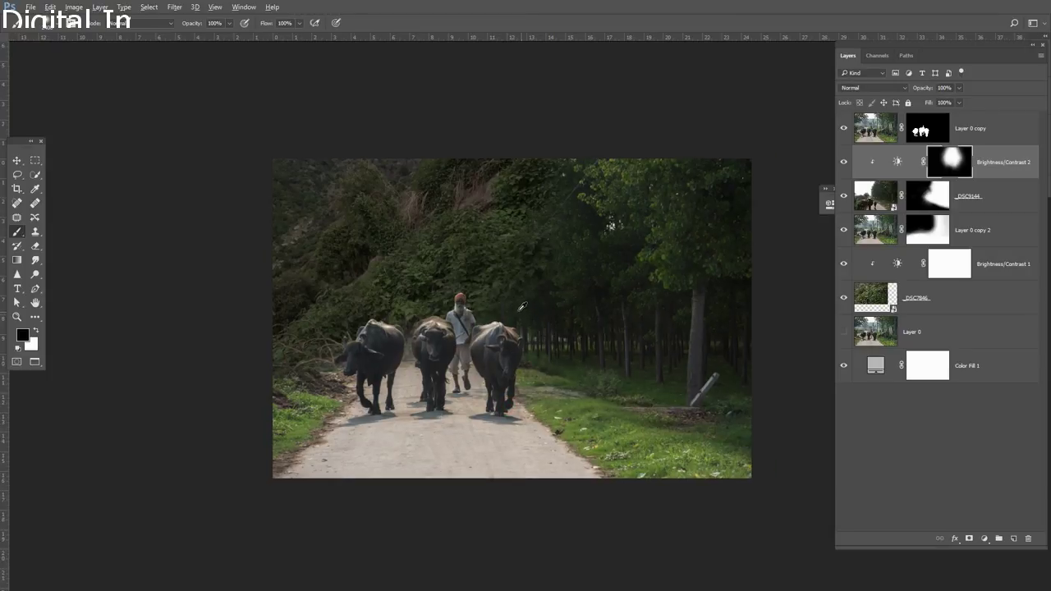
scroll(525, 310, "up", 1)
scroll(525, 310, "up", 1)
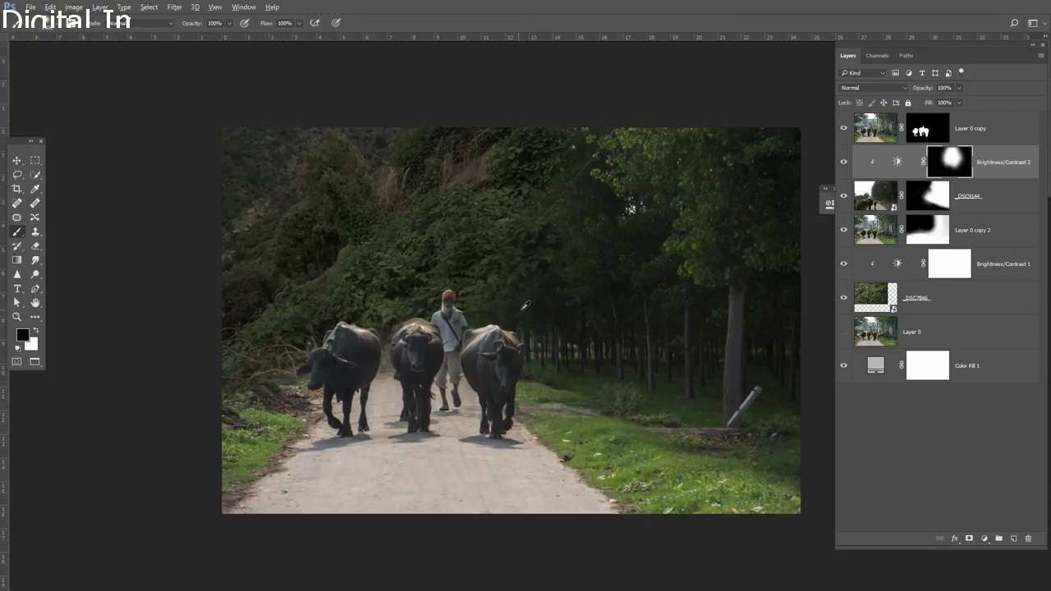
left_click(892, 289)
left_click(174, 7)
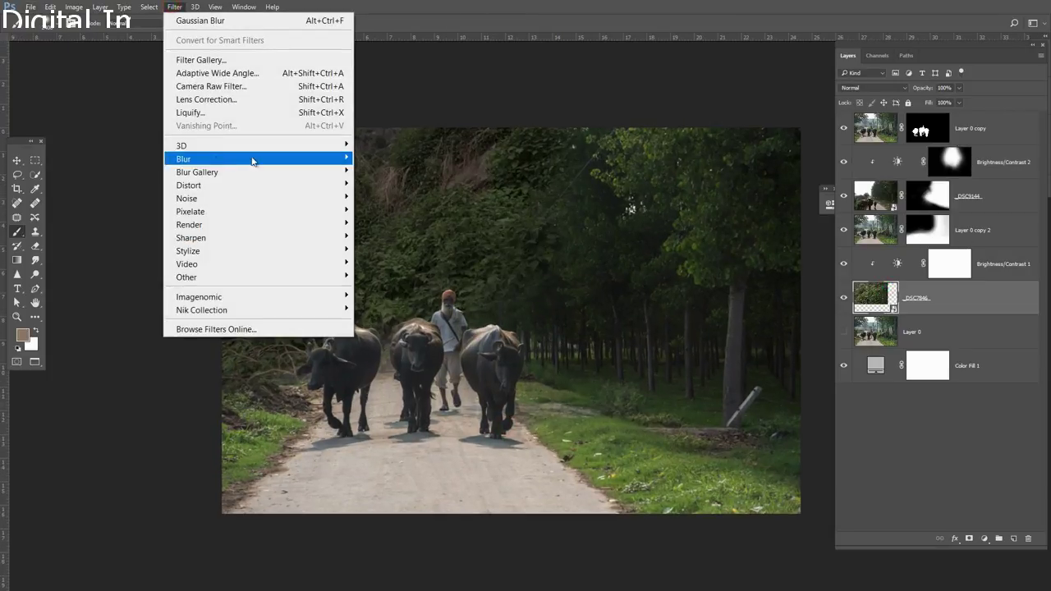
left_click(381, 211)
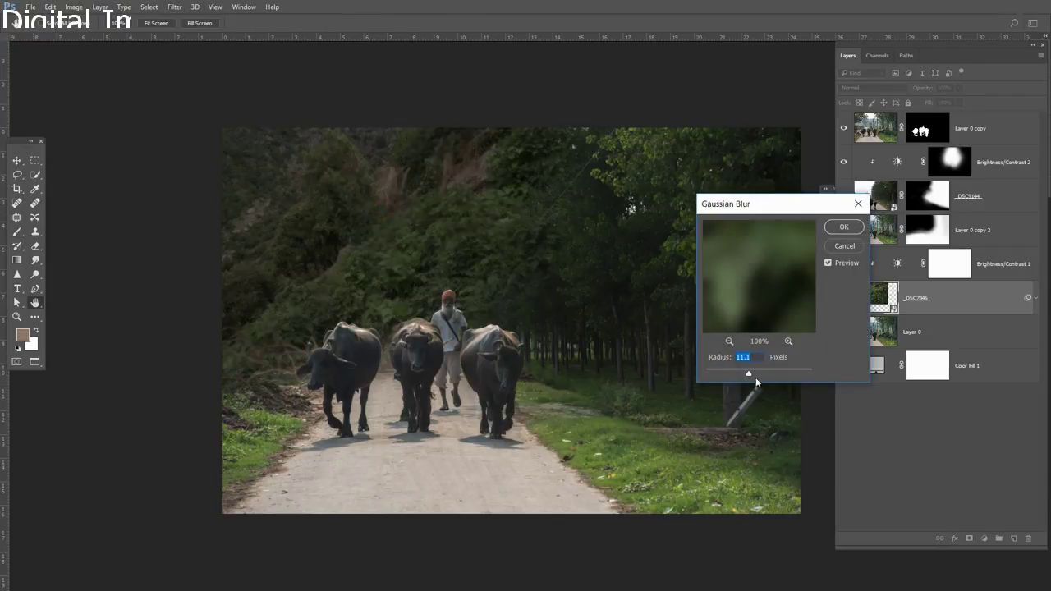
left_click_drag(705, 374, 713, 375)
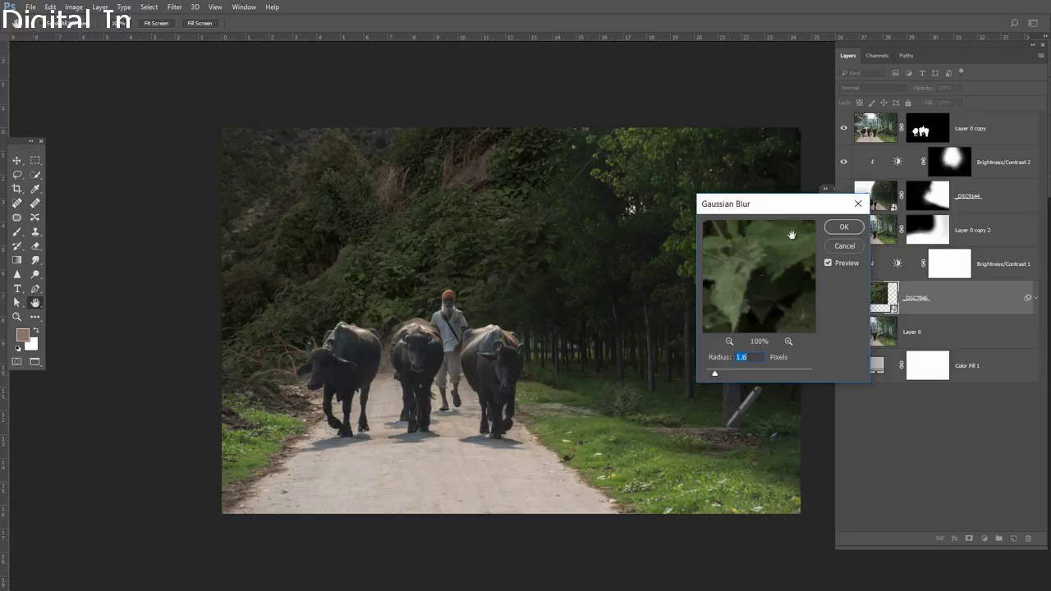
left_click(839, 227)
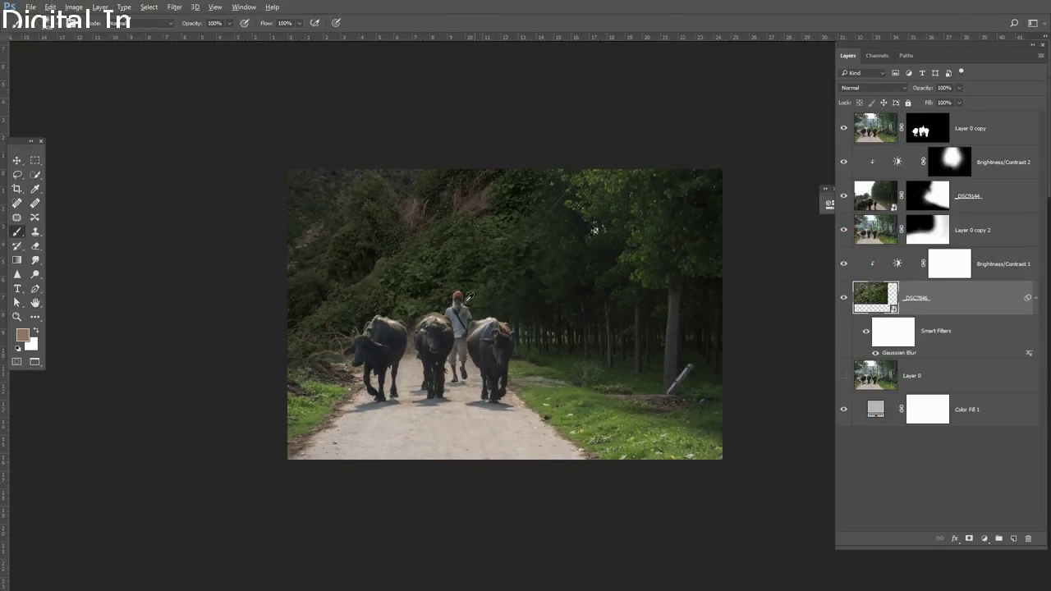
Step: Add a mask to _DSC7846 and paint it black over the left grass and road edge
left_click_drag(614, 290, 555, 307)
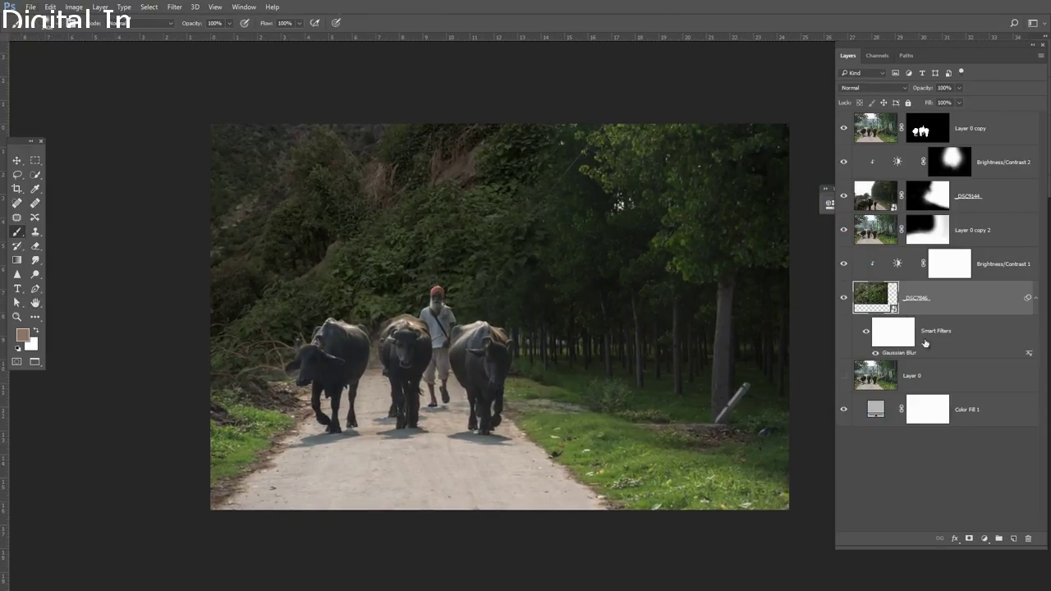
left_click(969, 539)
left_click_drag(275, 372, 214, 450)
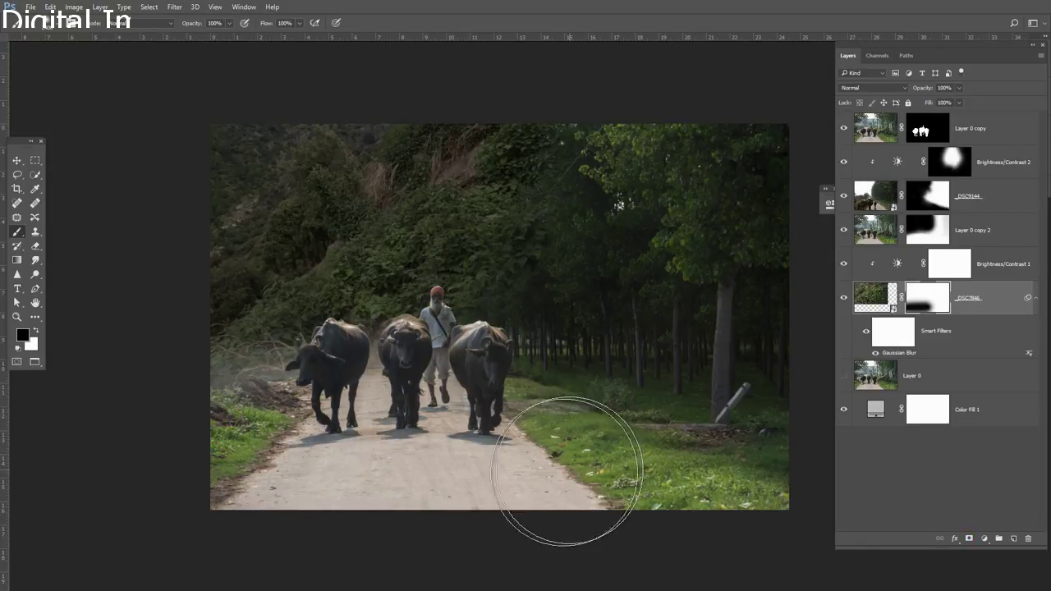
left_click(246, 457)
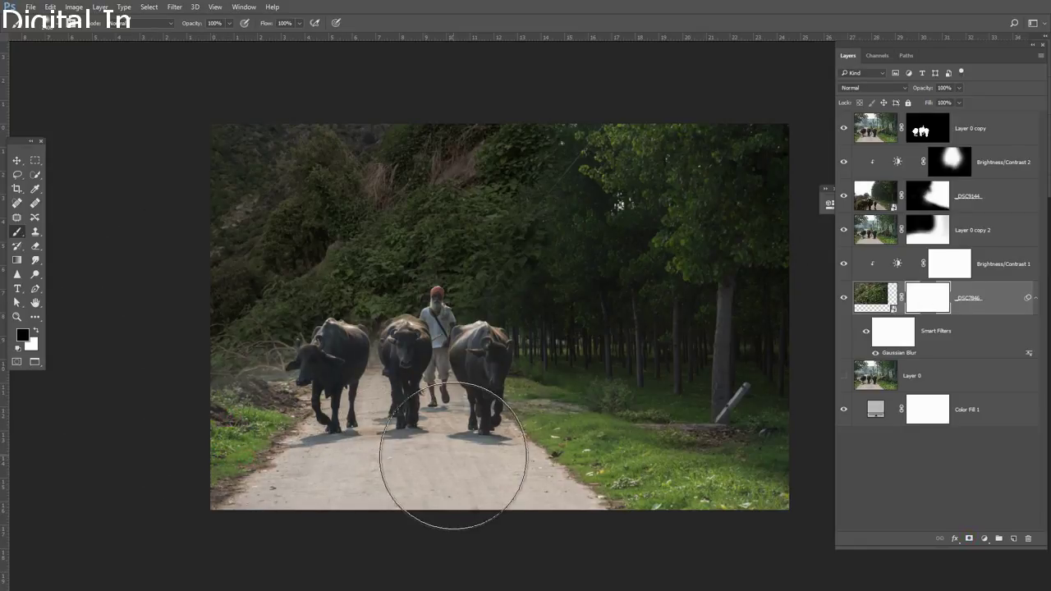
left_click(312, 460)
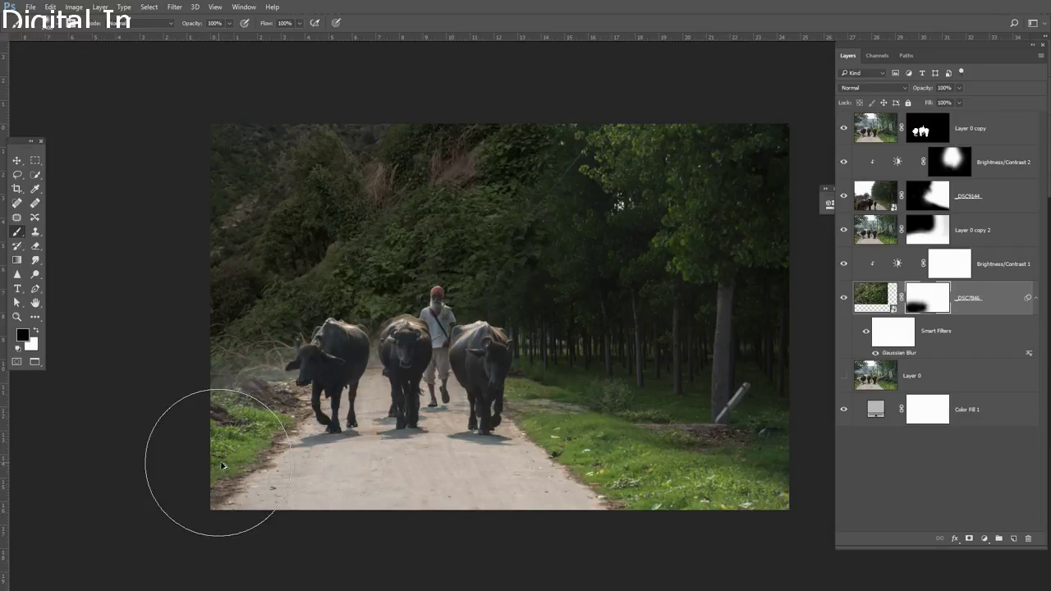
key("ctrl+z")
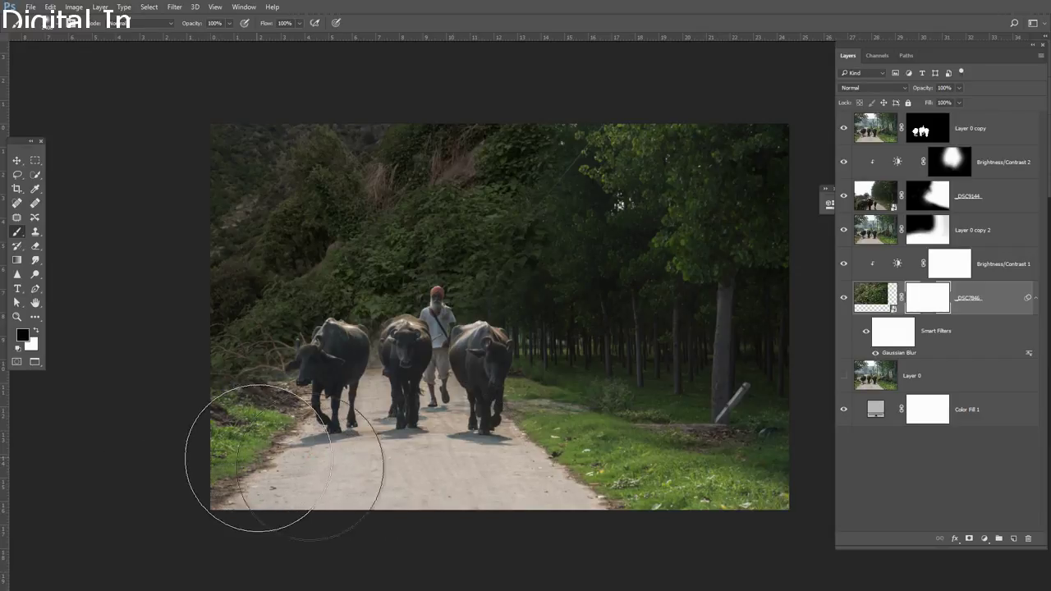
left_click(401, 462)
left_click(293, 477)
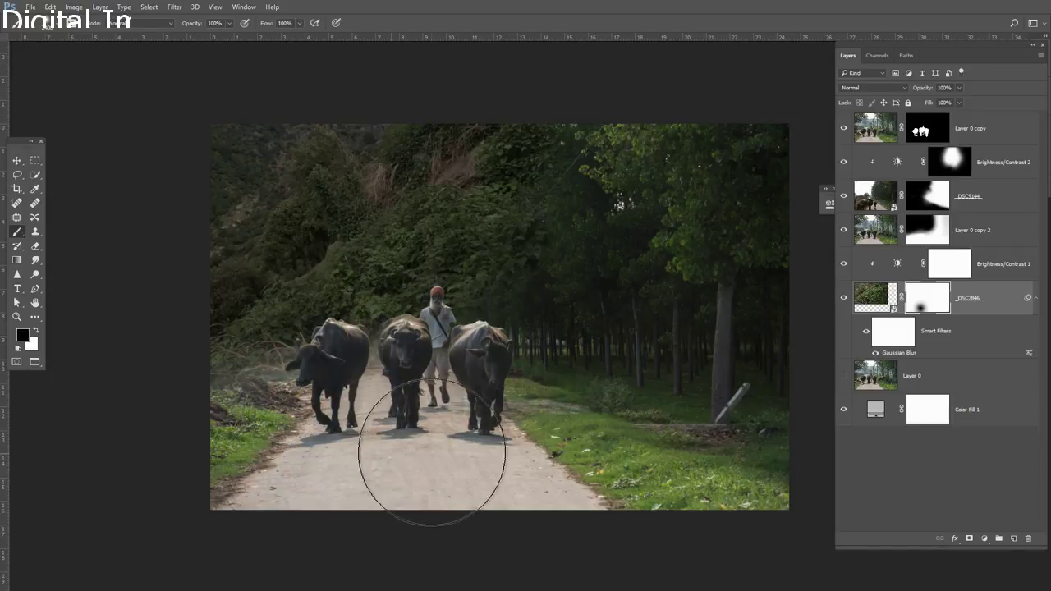
left_click_drag(277, 488, 375, 446)
left_click(347, 446)
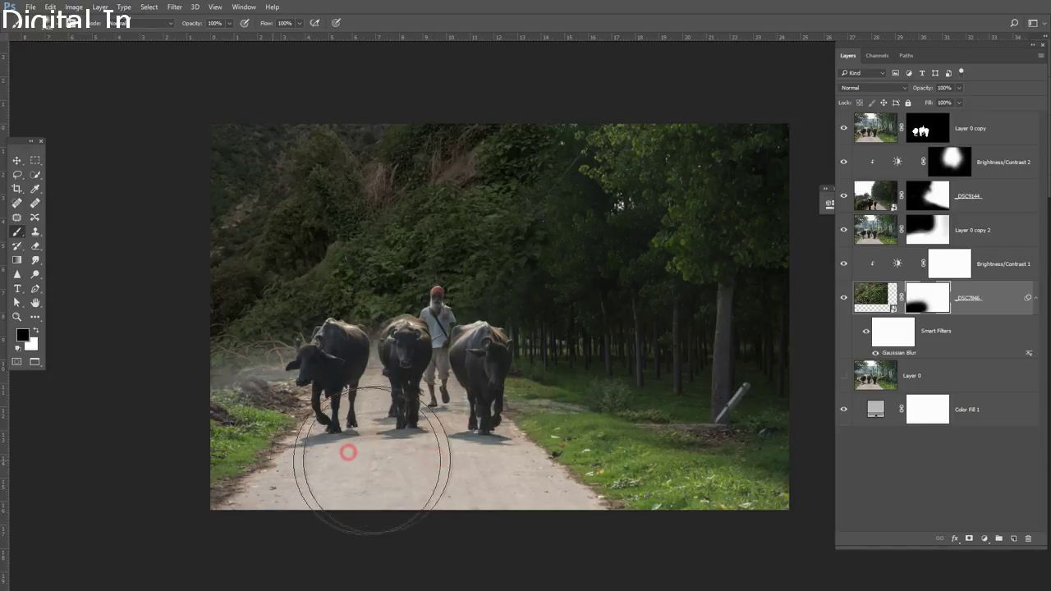
Step: Show Layer 0 and mask more of the blurred layer across the road
left_click(844, 376)
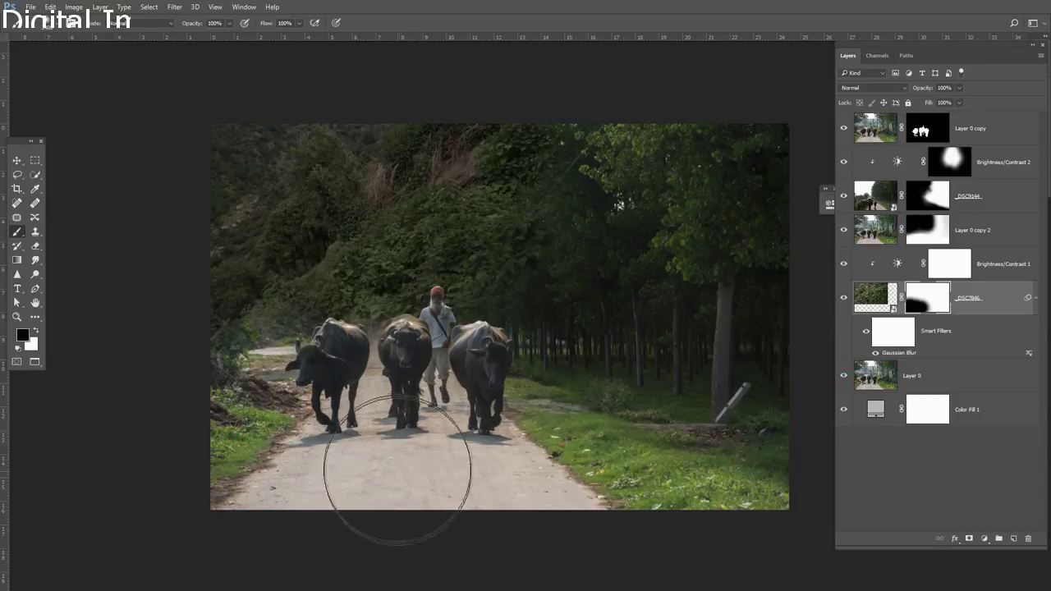
key("x")
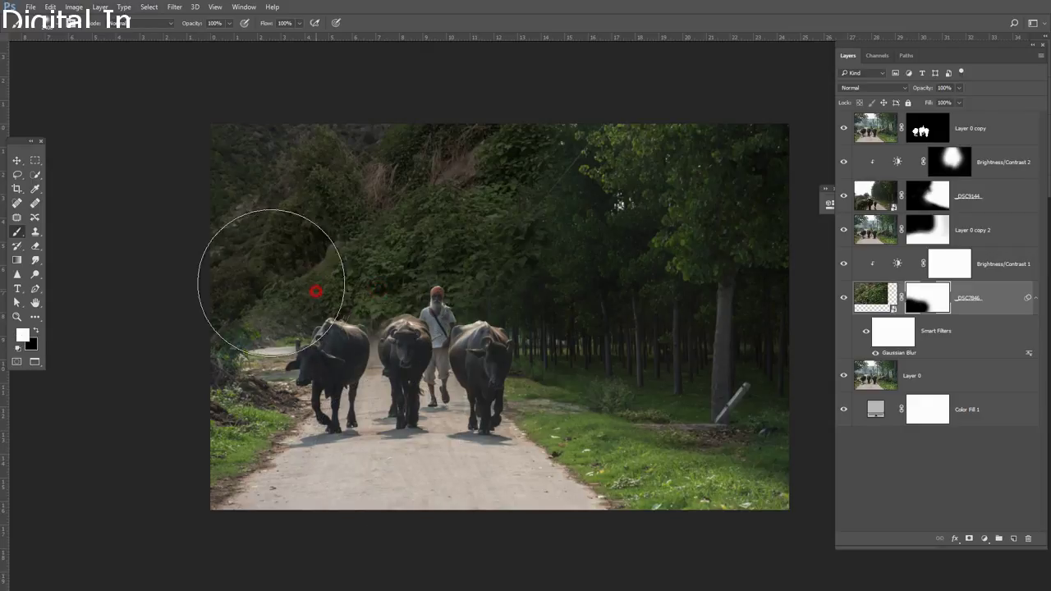
key("x")
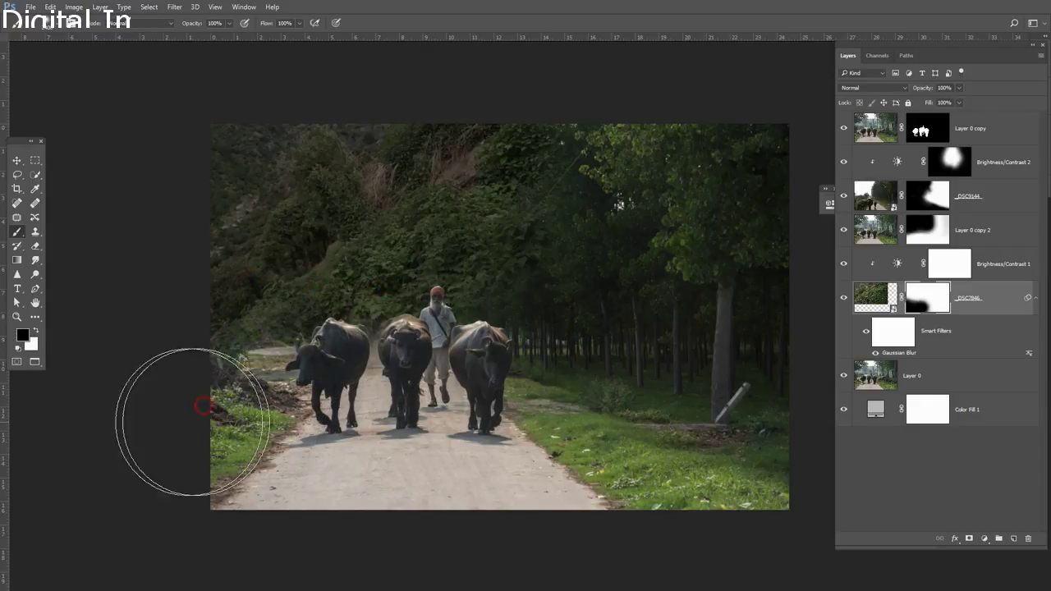
scroll(430, 377, "down", 2)
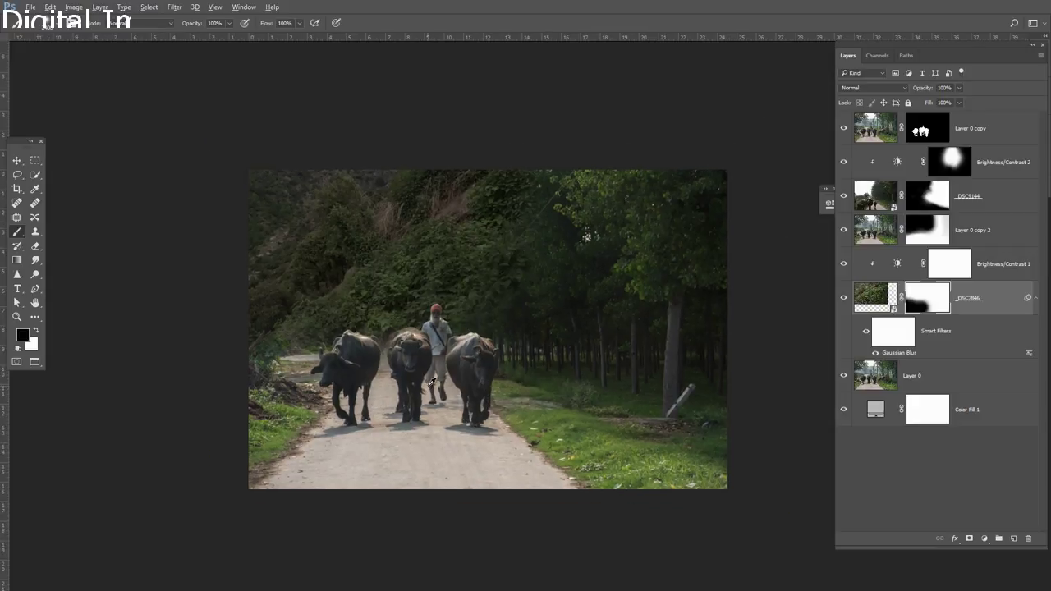
scroll(427, 369, "up", 3)
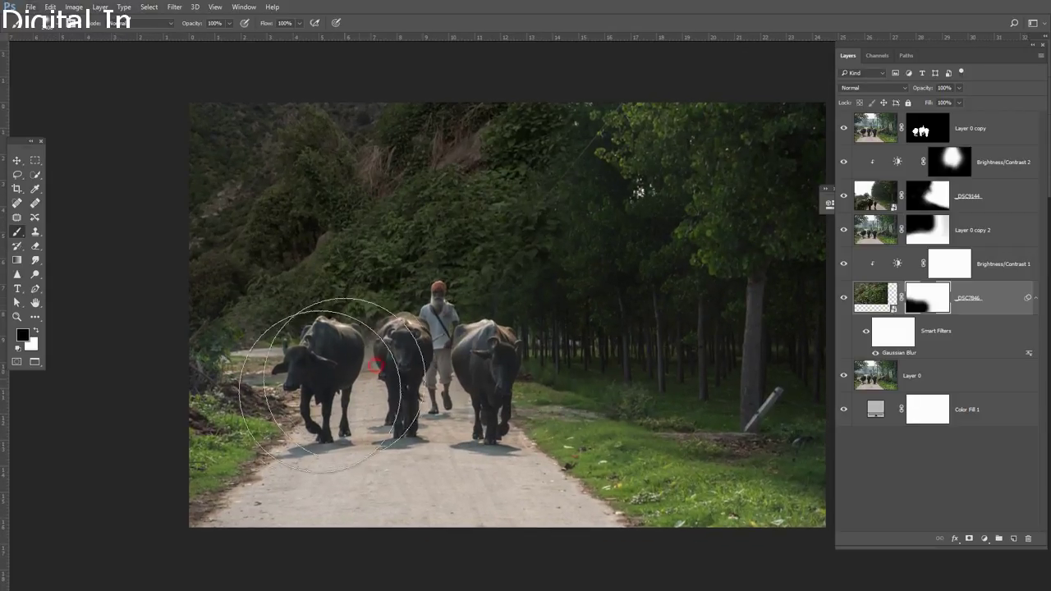
mouse_move(317, 452)
left_mouse_down()
mouse_move(429, 454)
mouse_move(422, 480)
left_mouse_up()
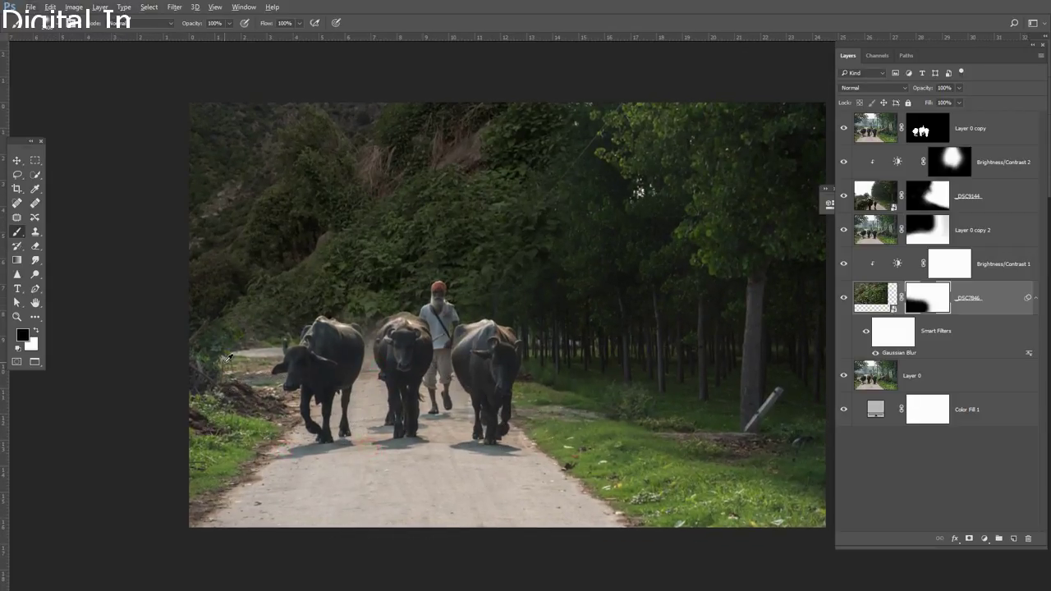
scroll(226, 361, "down", 1)
left_click(17, 160)
scroll(635, 337, "down", 1)
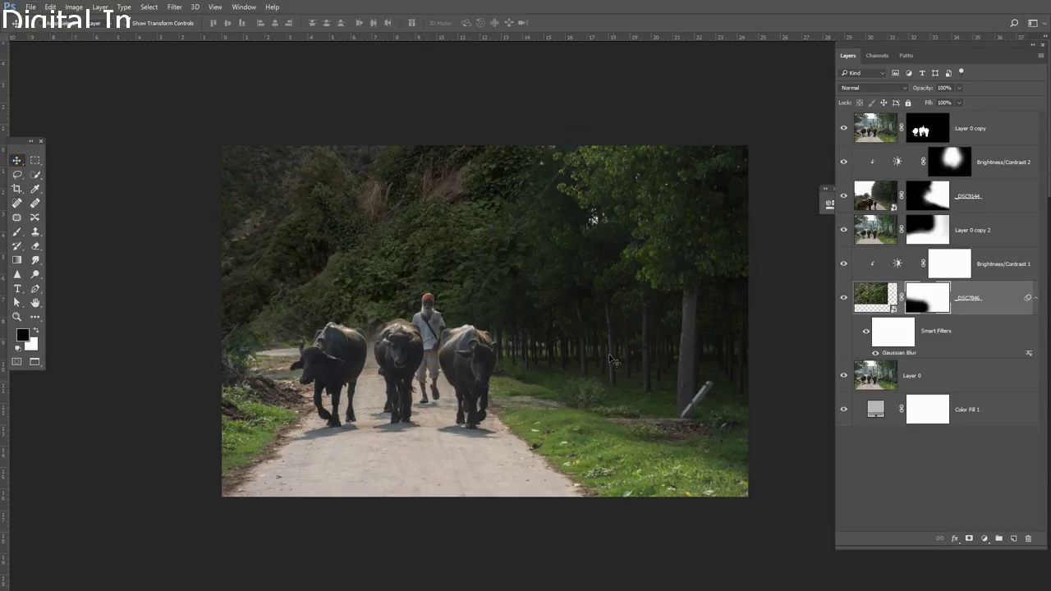
scroll(429, 372, "up", 1)
left_click_drag(585, 306, 586, 313)
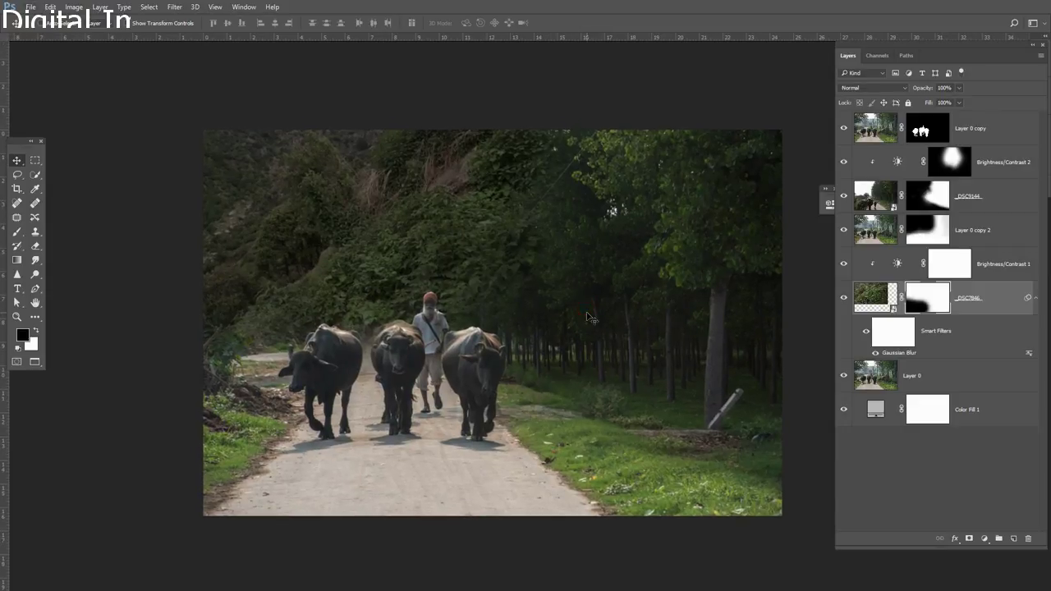
Step: Open _DSC7123.jpg in Photoshop from File Explorer
key("f")
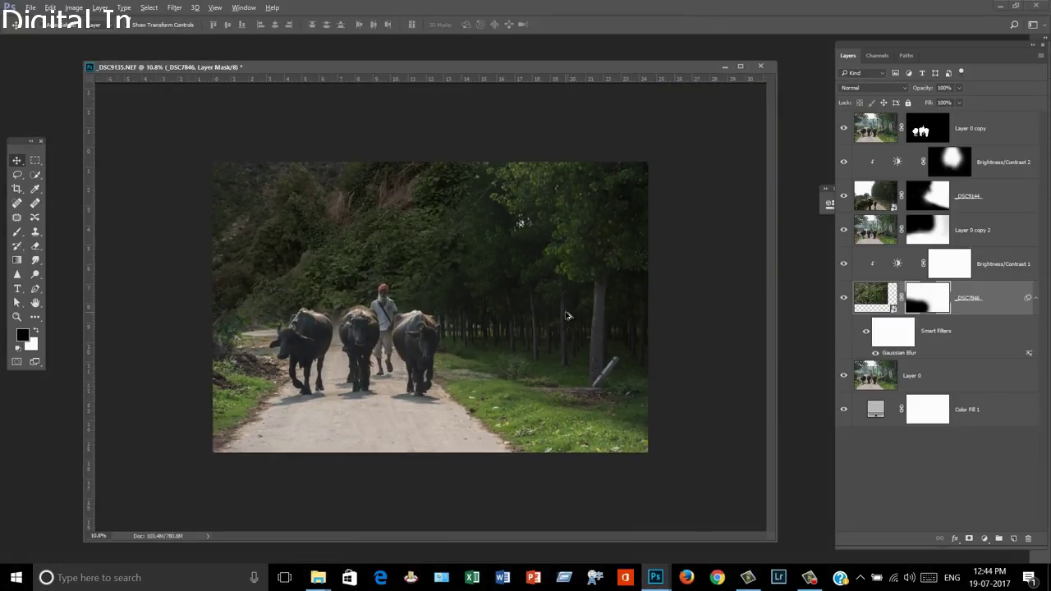
left_click(808, 577)
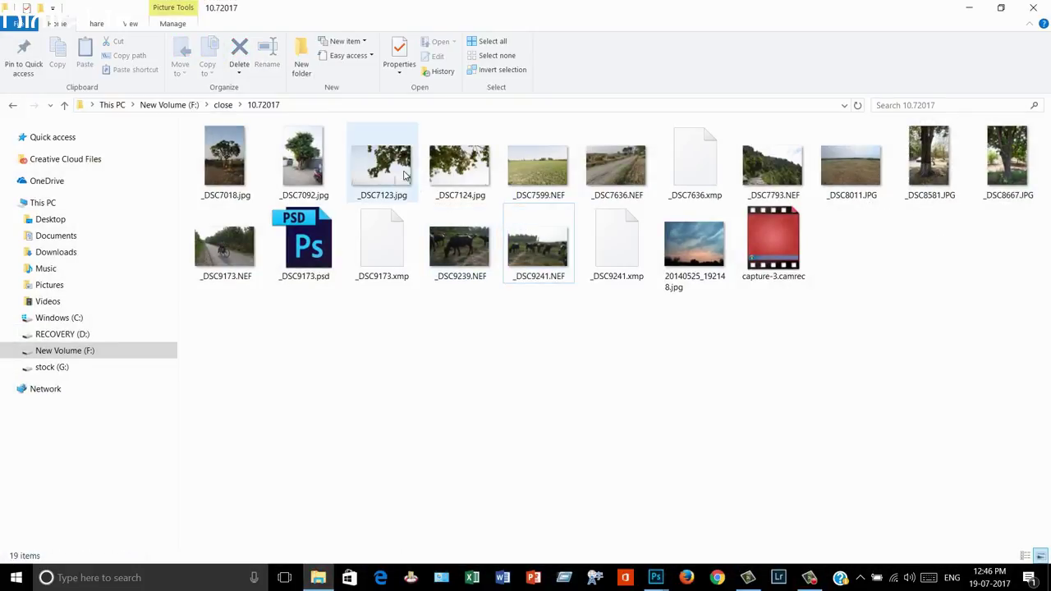
right_click(403, 174)
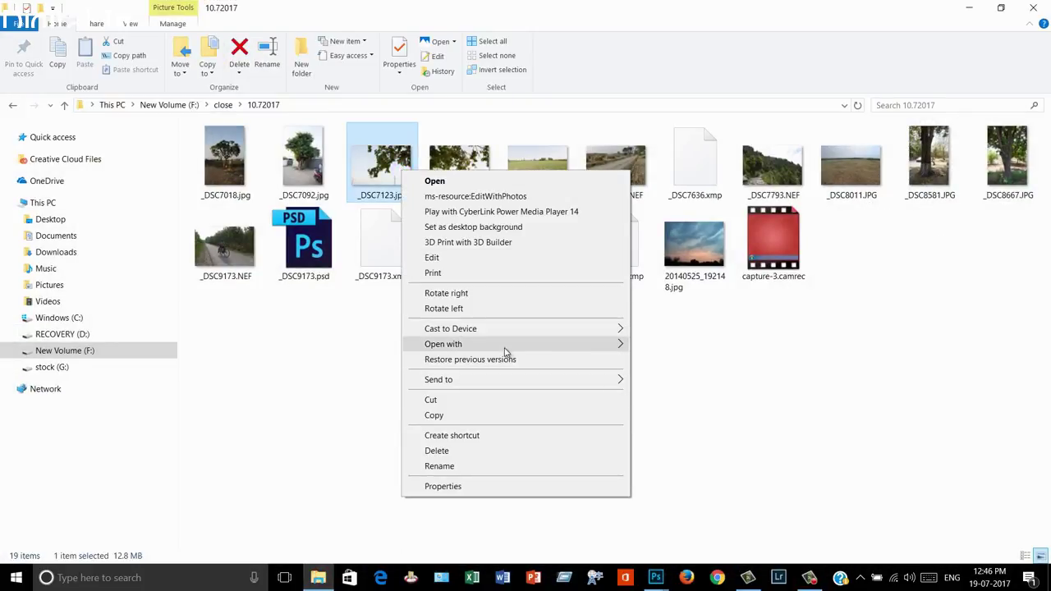
left_click(658, 345)
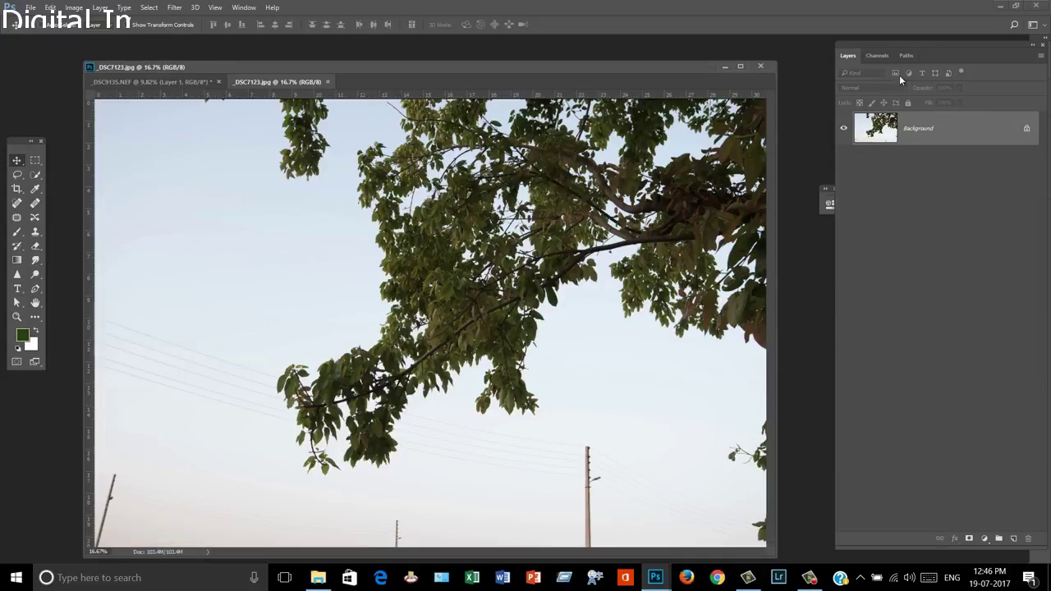
Step: Duplicate the Blue channel and apply Levels (60, 221) to make branches black and sky white
left_click(877, 56)
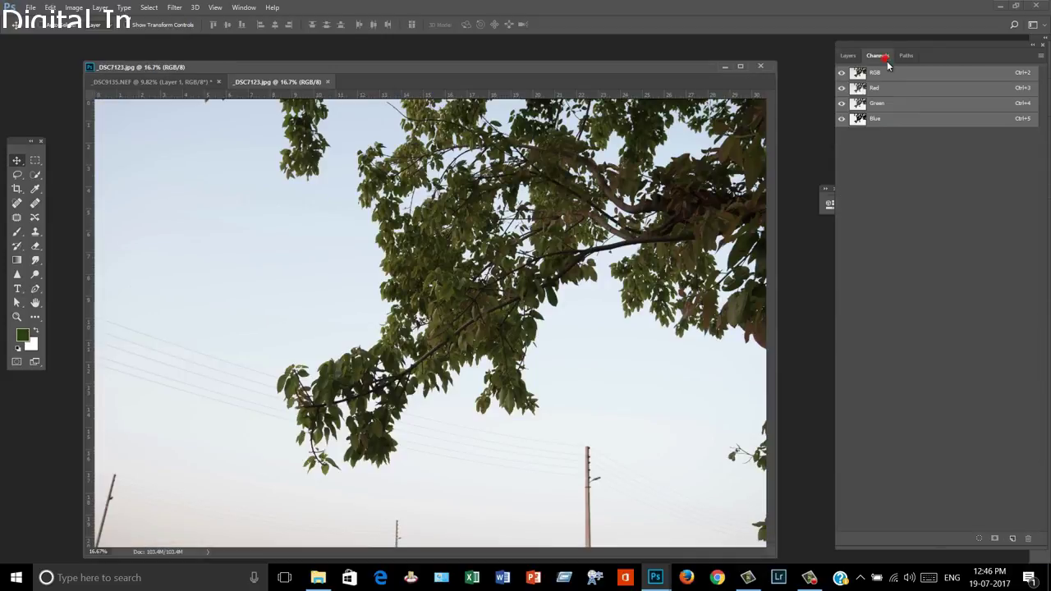
left_click_drag(915, 121, 993, 537)
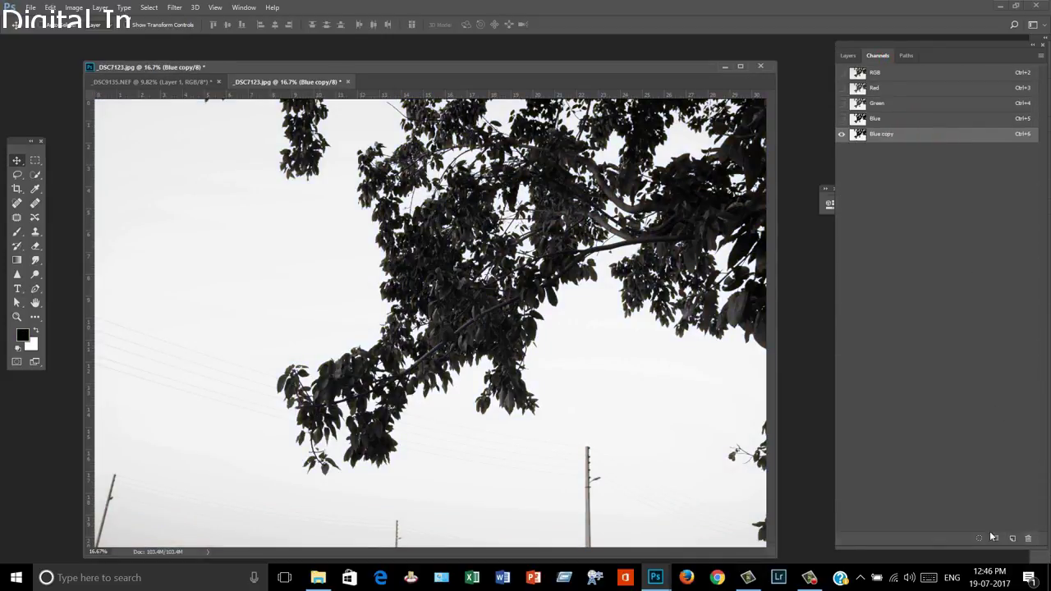
key("ctrl+l")
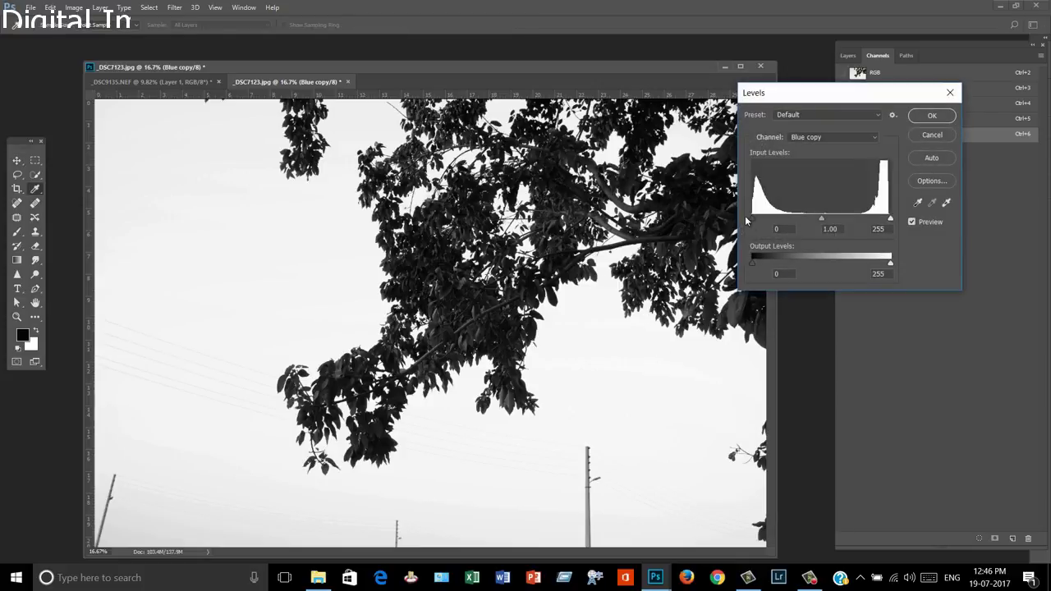
left_click_drag(776, 222, 786, 222)
left_click_drag(895, 222, 878, 227)
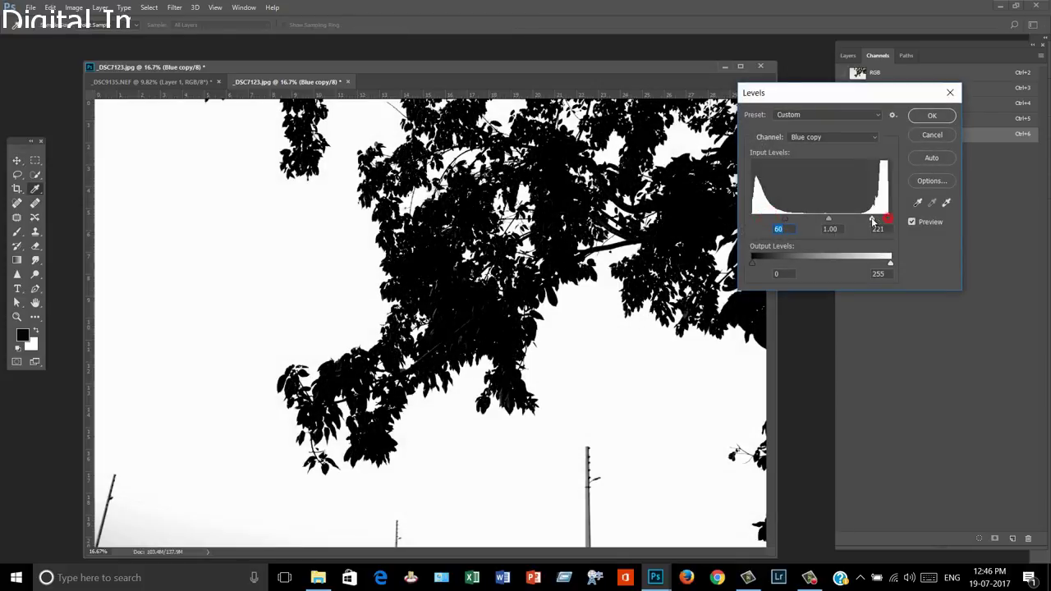
left_click(932, 115)
Step: Paint white over the sticks, pole and leaf bits, then load Blue copy as a selection
key("v")
key("ctrl+minus")
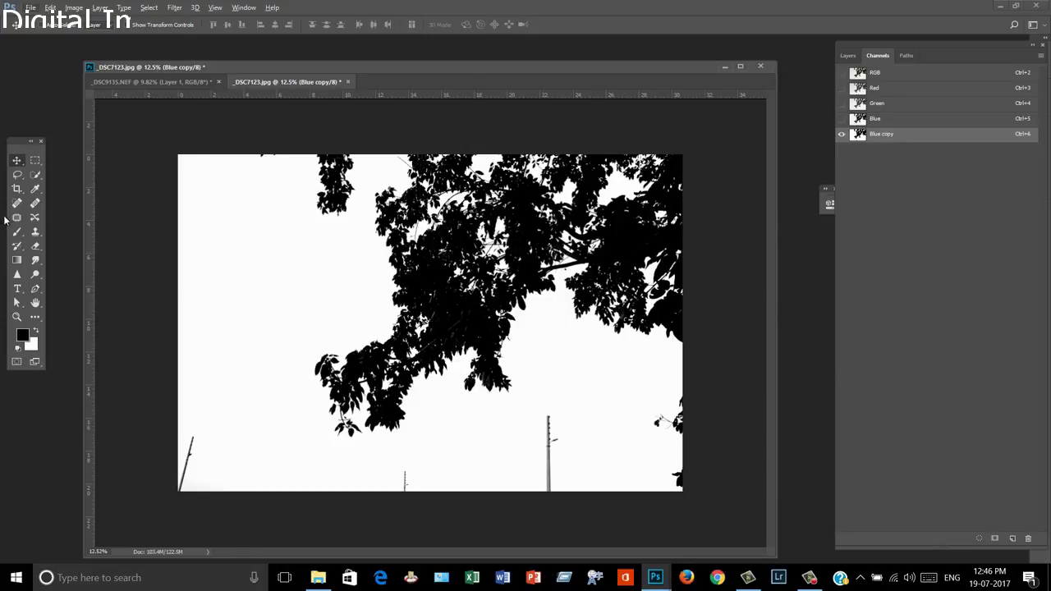
key("b")
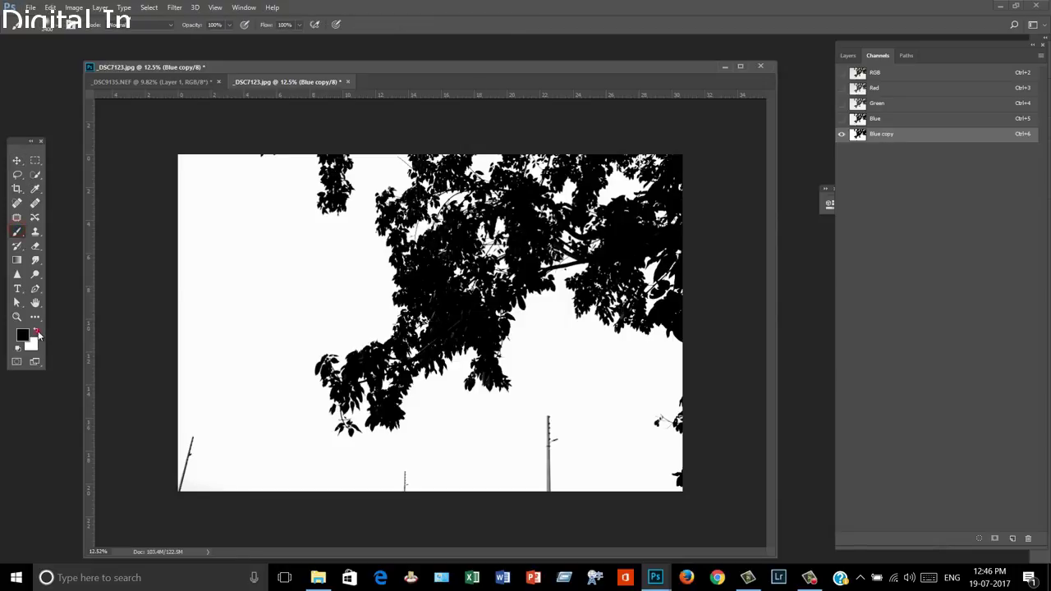
left_click(38, 334)
left_click_drag(182, 488, 192, 436)
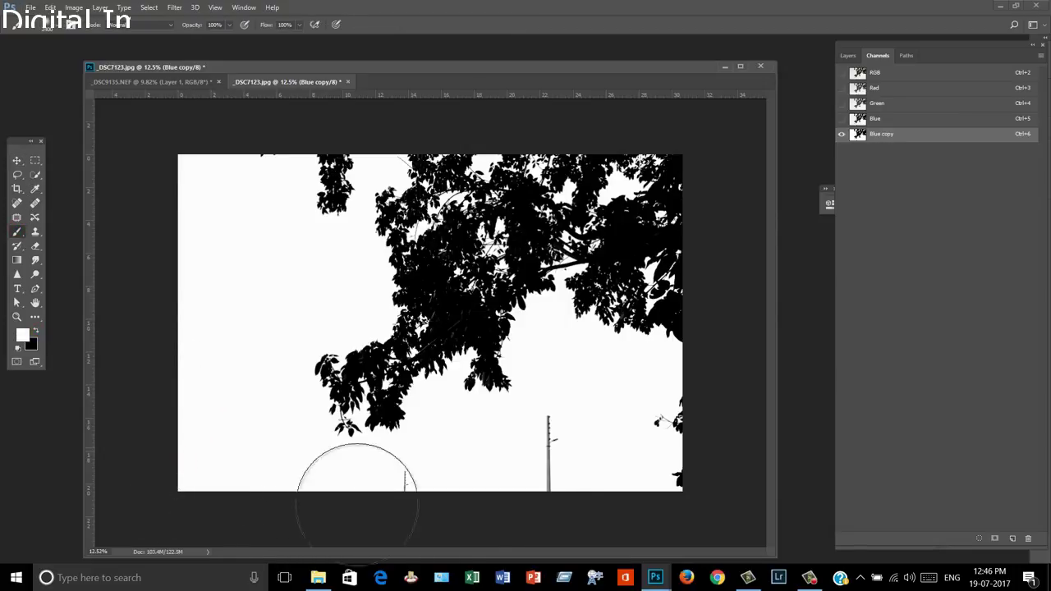
left_click_drag(416, 493, 404, 472)
left_click_drag(544, 487, 547, 414)
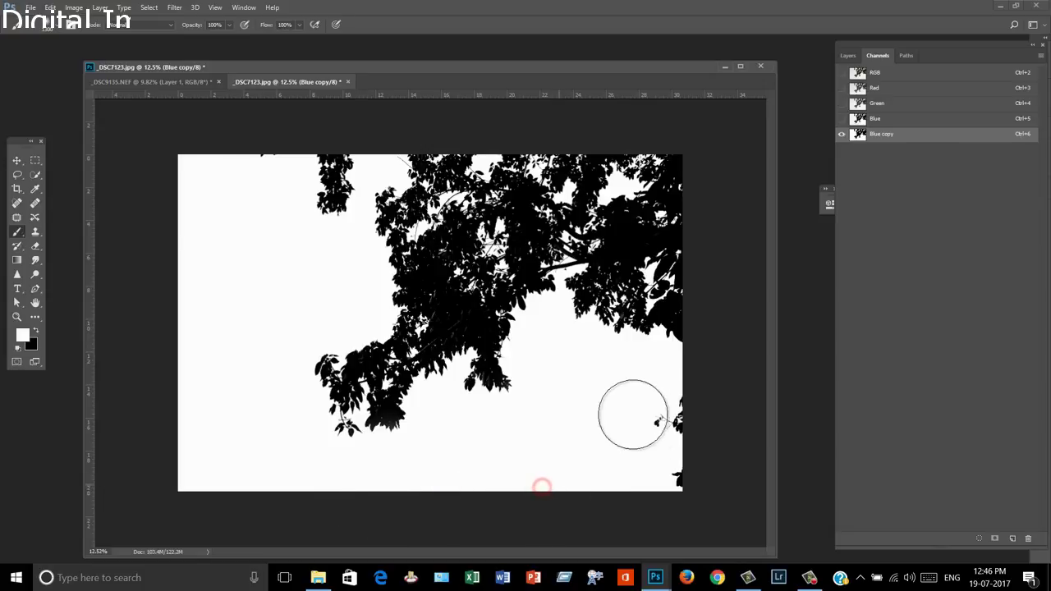
left_click_drag(632, 414, 676, 488)
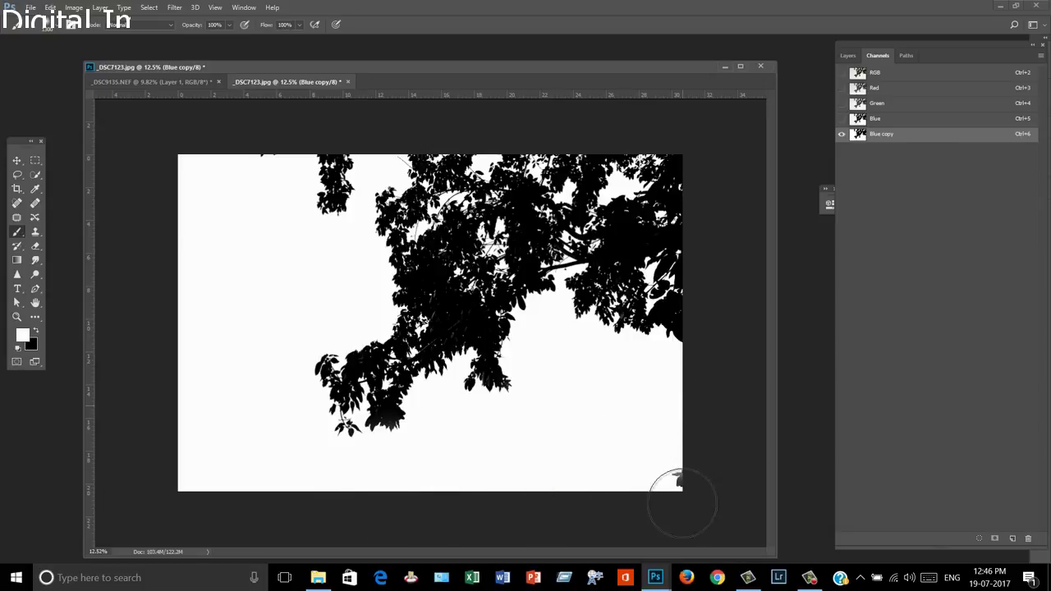
left_click(858, 134, "ctrl")
Step: Mask out the sky and drag the branches into the buffalo composite as Layer 2
left_click(847, 55)
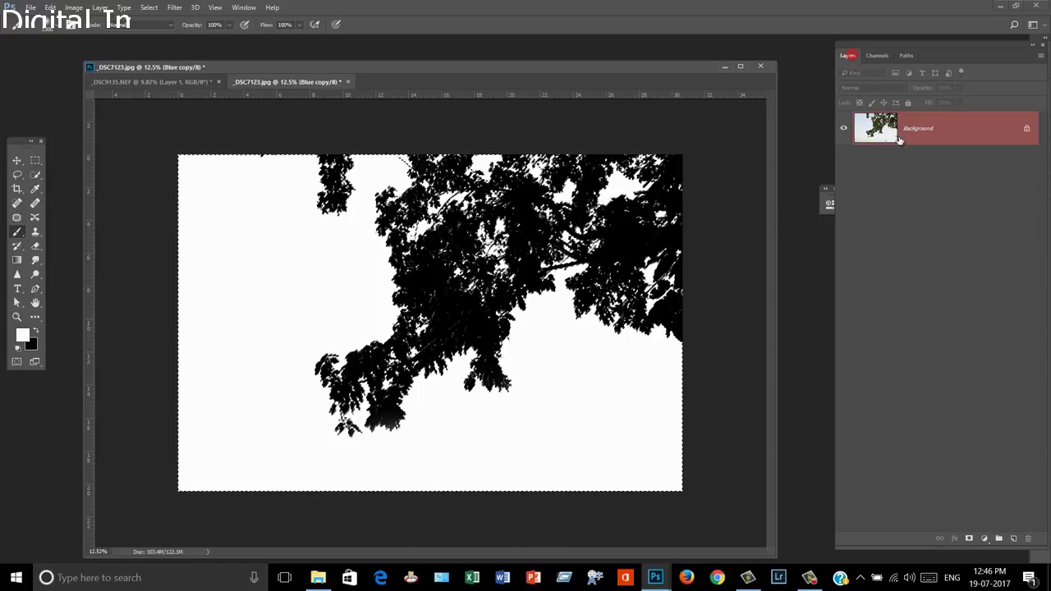
left_click(968, 539)
key("ctrl+i")
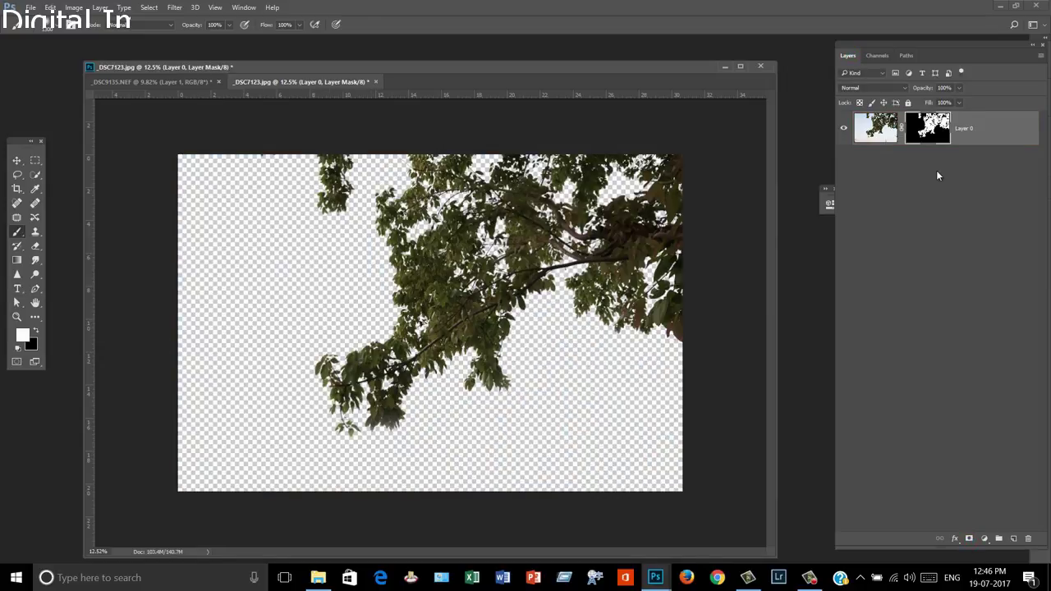
left_click(16, 161)
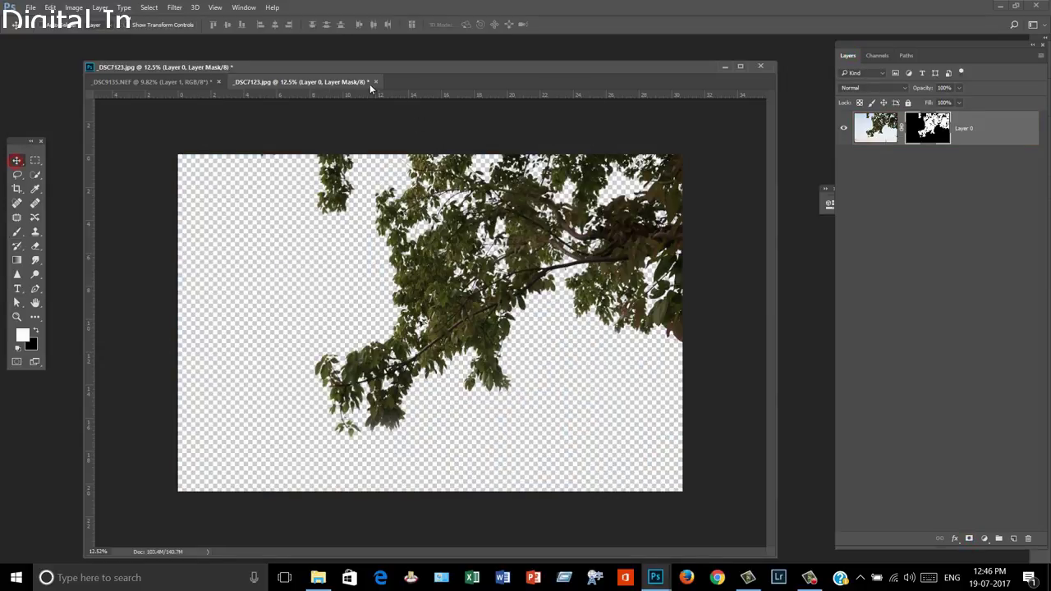
left_click_drag(361, 82, 371, 223)
left_click_drag(565, 349, 463, 164)
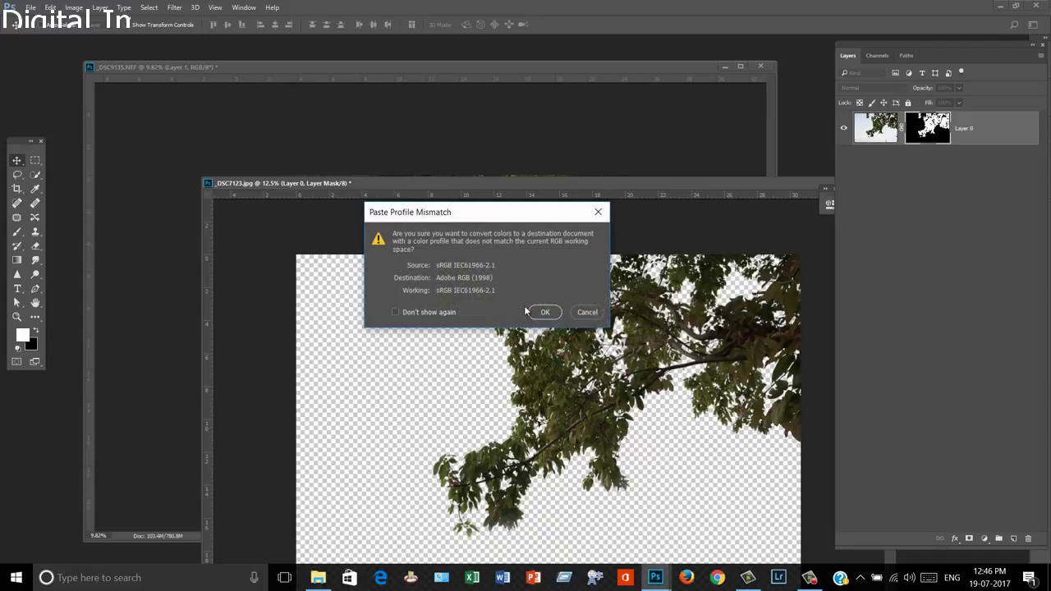
left_click(542, 311)
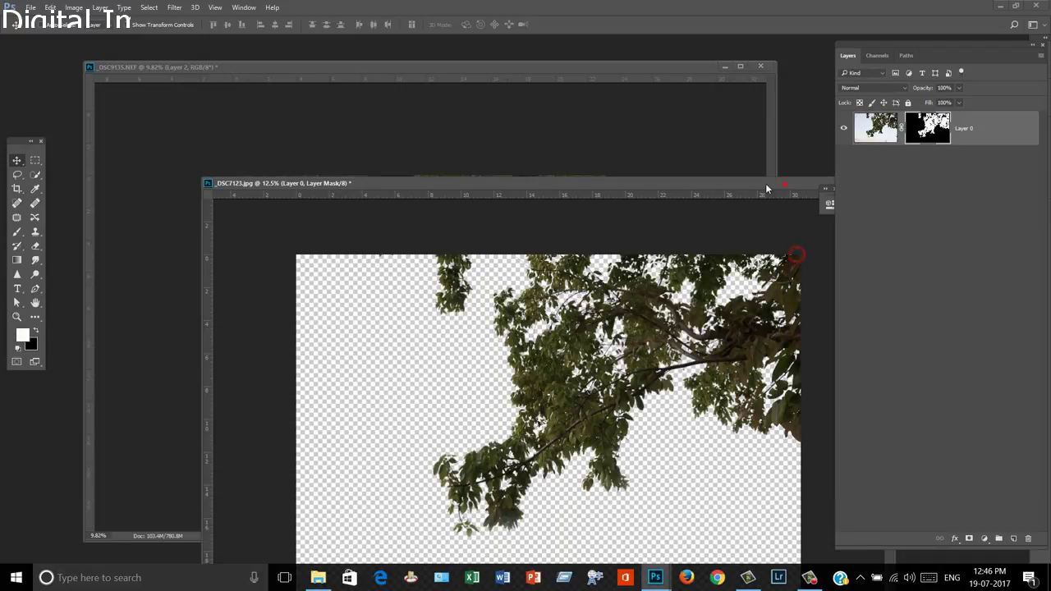
Step: Close the _DSC7123 tree document without saving
double_click(784, 183)
left_click(794, 187)
left_click(530, 218)
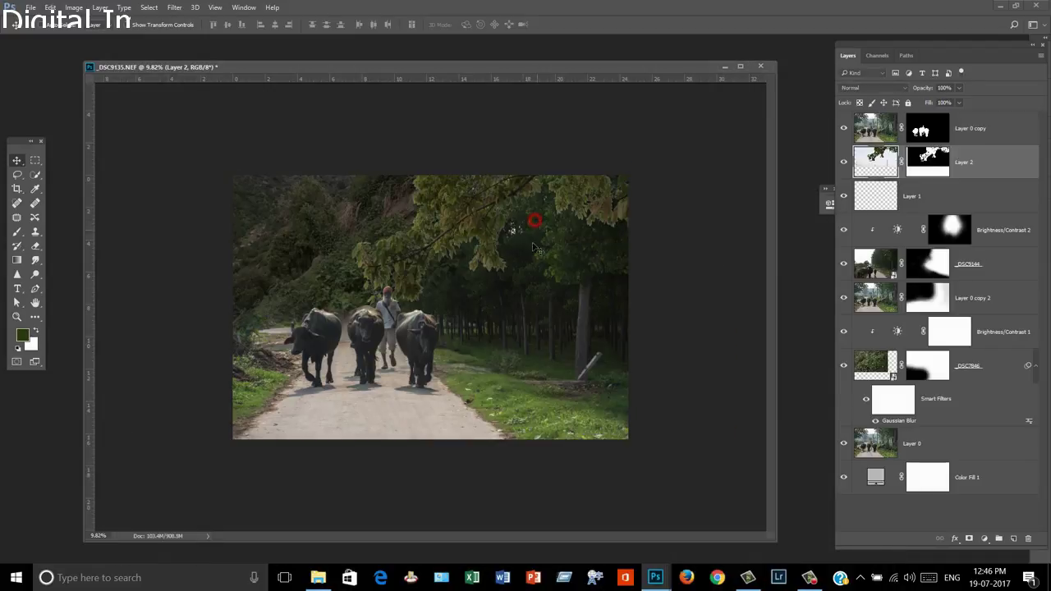
Step: Apply Layer 2's mask permanently and defringe the branches by 1 pixel
key("f")
left_click_drag(574, 250, 548, 263)
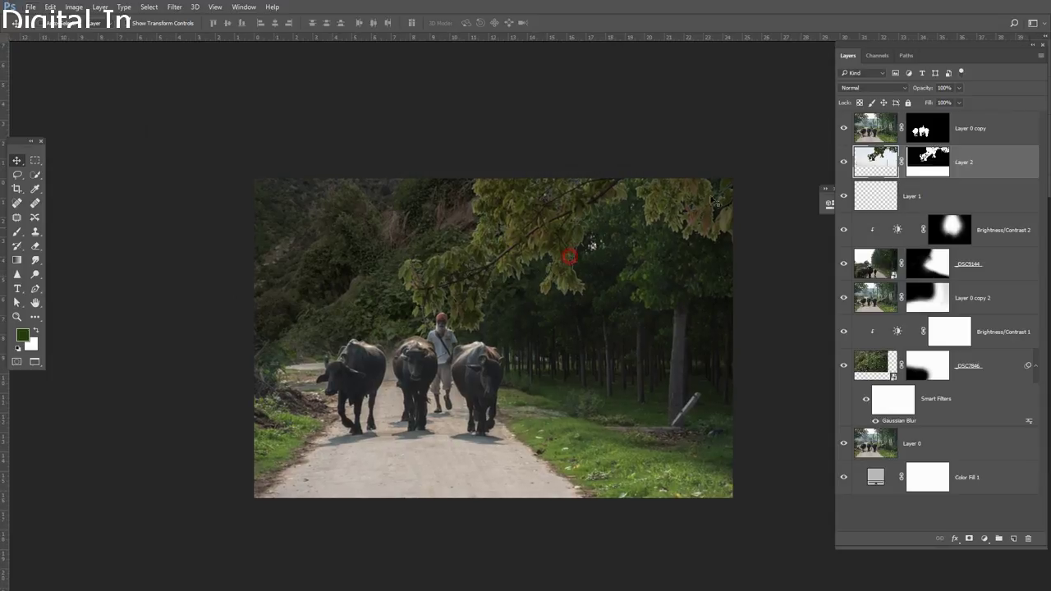
right_click(934, 166)
left_click(919, 202)
left_click(100, 6)
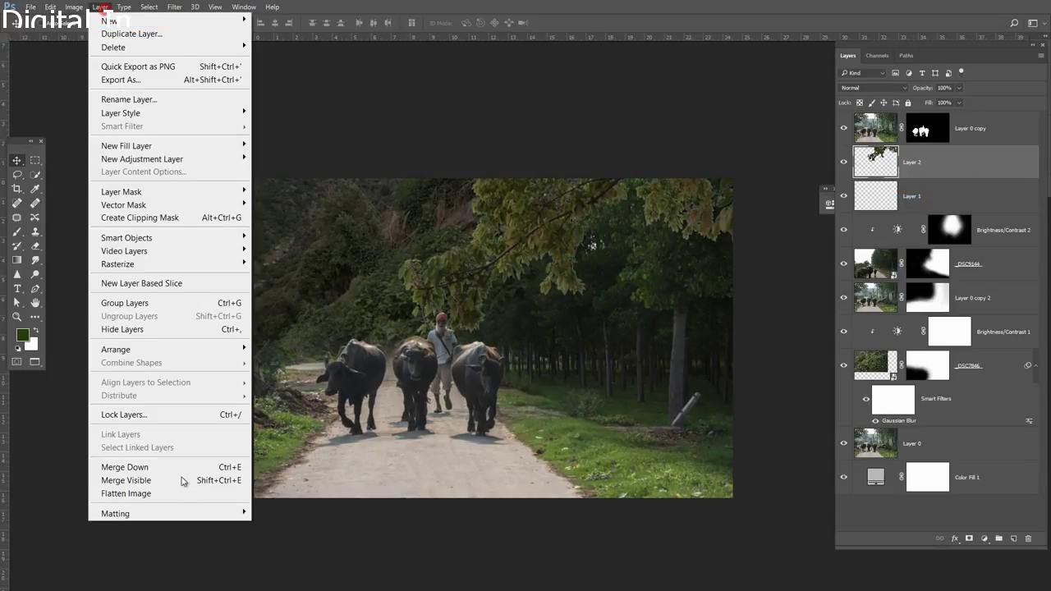
mouse_move(115, 513)
left_click(284, 527)
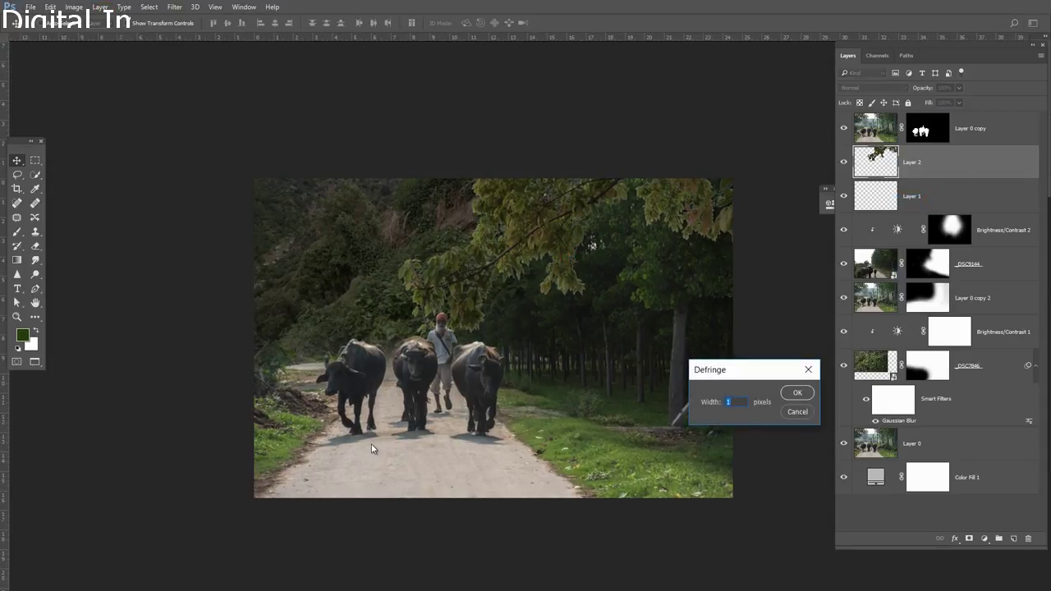
key("Return")
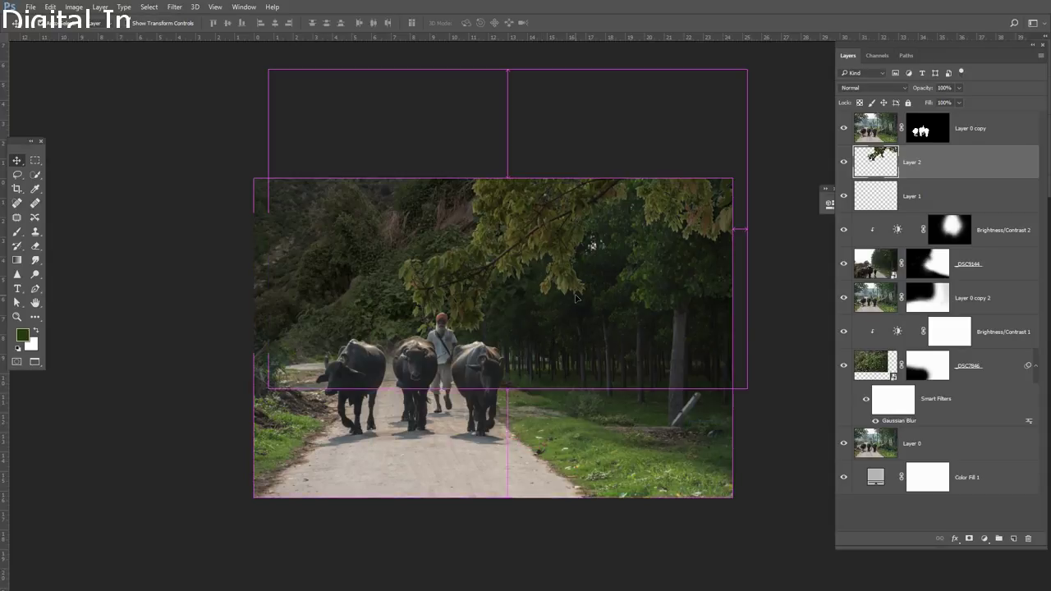
Step: Flip the branches horizontally, shrink to about 47%, rotate, and place them upper-left
key("ctrl+t")
right_click(593, 241)
left_click(640, 420)
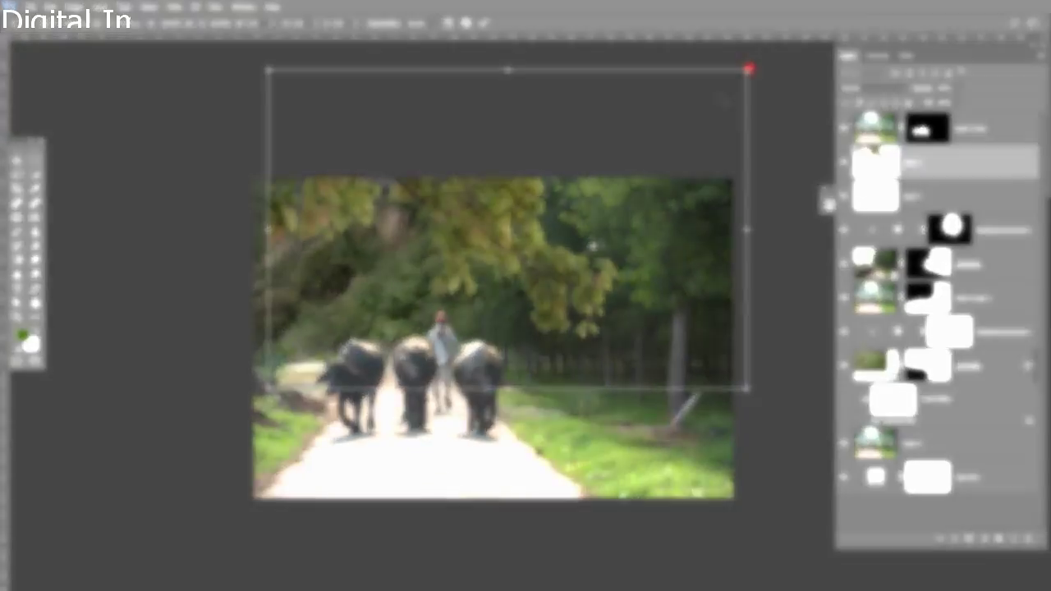
left_click_drag(734, 81, 433, 188)
left_click_drag(551, 227, 492, 271)
mouse_move(361, 238)
left_mouse_down()
mouse_move(379, 235)
mouse_move(363, 231)
left_mouse_up()
mouse_move(474, 277)
left_mouse_down()
mouse_move(486, 284)
mouse_move(387, 225)
left_mouse_up()
key("Return")
Step: Add a Layer 2 copy enlarged to about 143% and rotated into place
key("ctrl+alt+t")
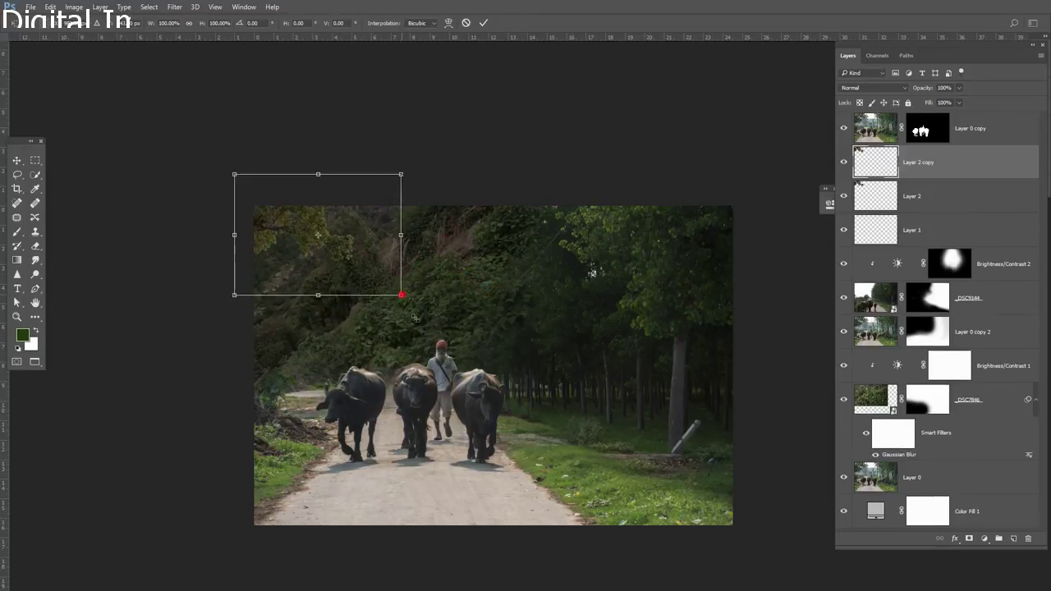
mouse_move(400, 295)
left_mouse_down()
mouse_move(465, 312)
mouse_move(435, 302)
left_mouse_up()
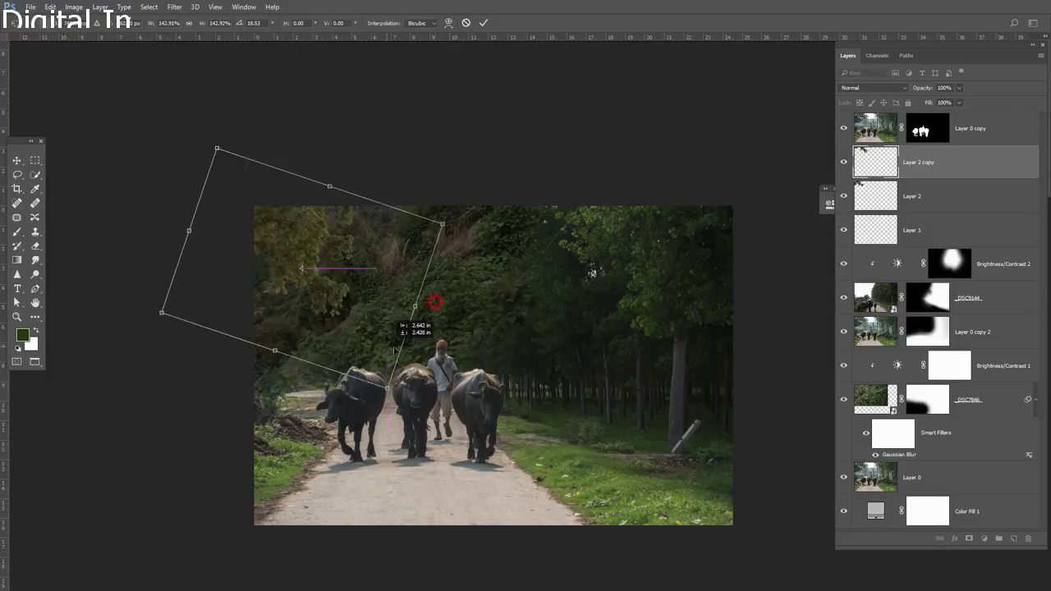
left_click_drag(395, 351, 312, 127)
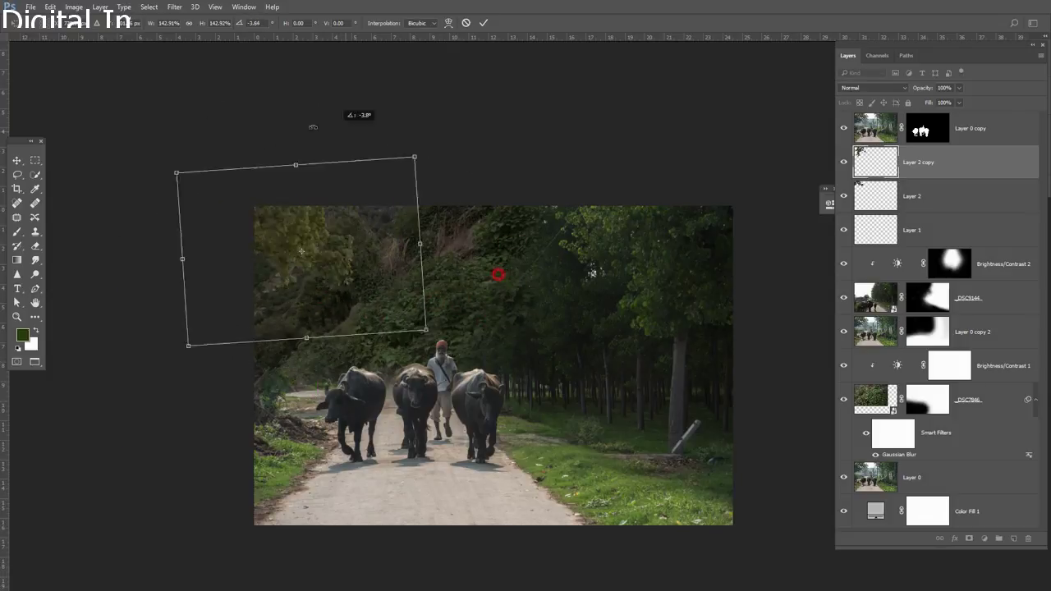
left_click_drag(313, 127, 410, 228)
key("Return")
left_click(928, 201)
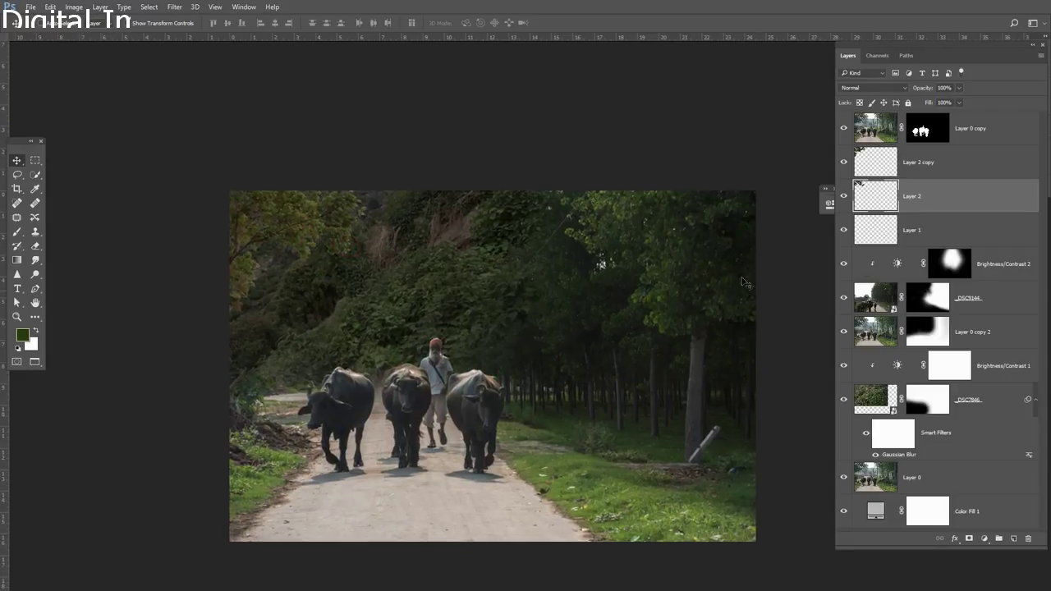
Step: Add a new layer and set the foreground to a saturated green sampled from the trees
left_click(1016, 271)
left_click(1013, 538)
left_click(22, 334)
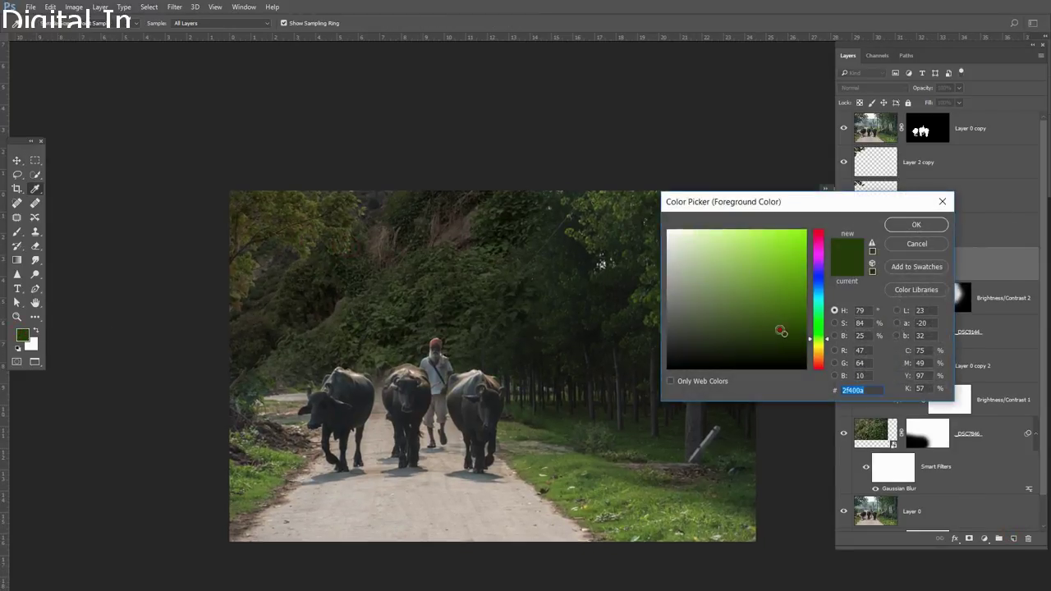
left_click_drag(780, 331, 789, 319)
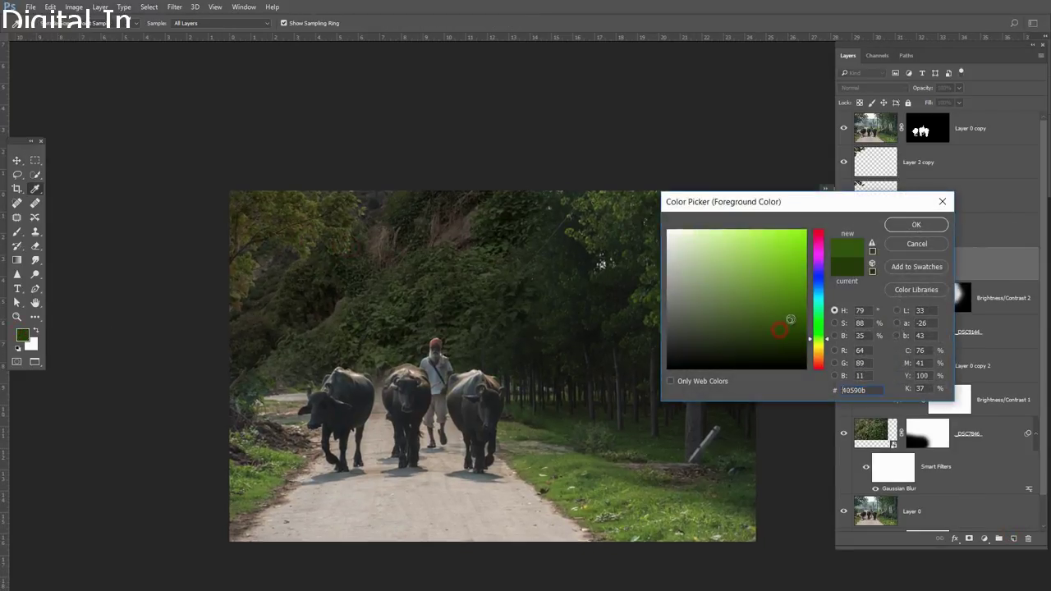
left_click(601, 206)
mouse_move(739, 328)
left_mouse_down()
mouse_move(767, 307)
mouse_move(778, 328)
left_mouse_up()
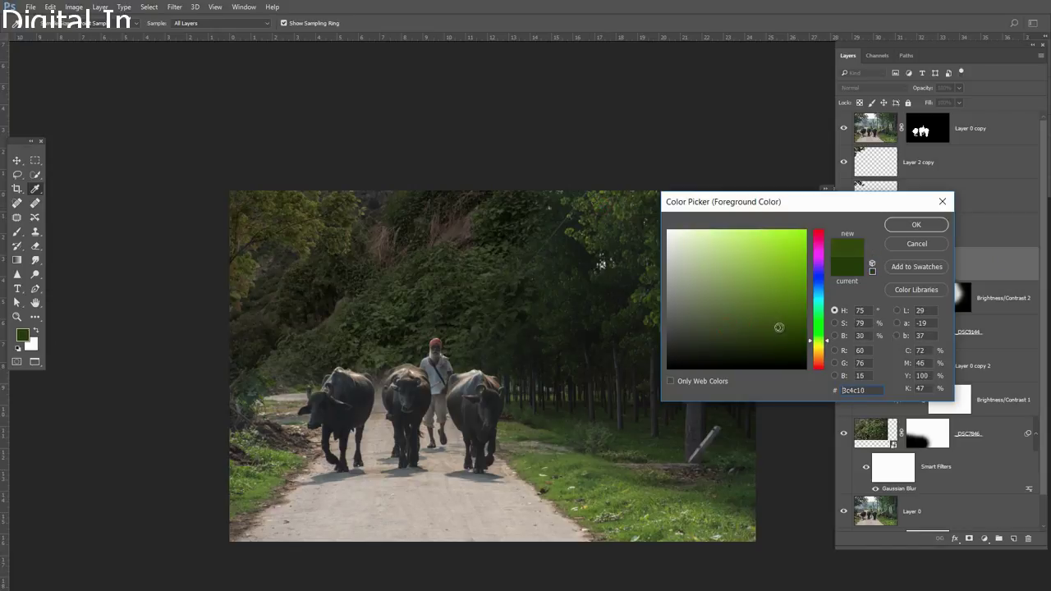
left_click(915, 224)
Step: Dab soft green with a large brush over the upper-left trees
key("v")
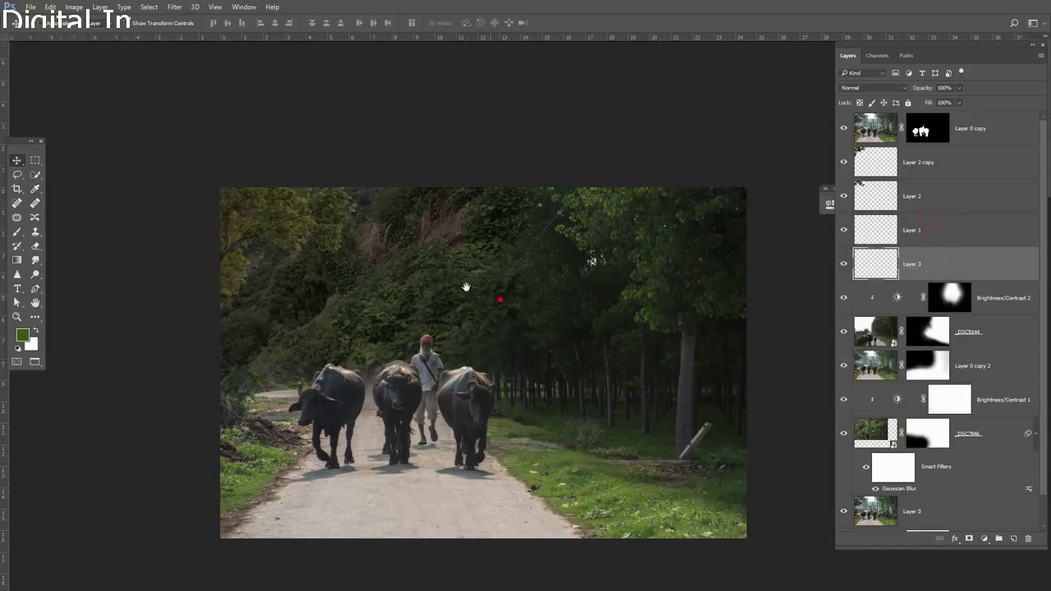
left_click(18, 232)
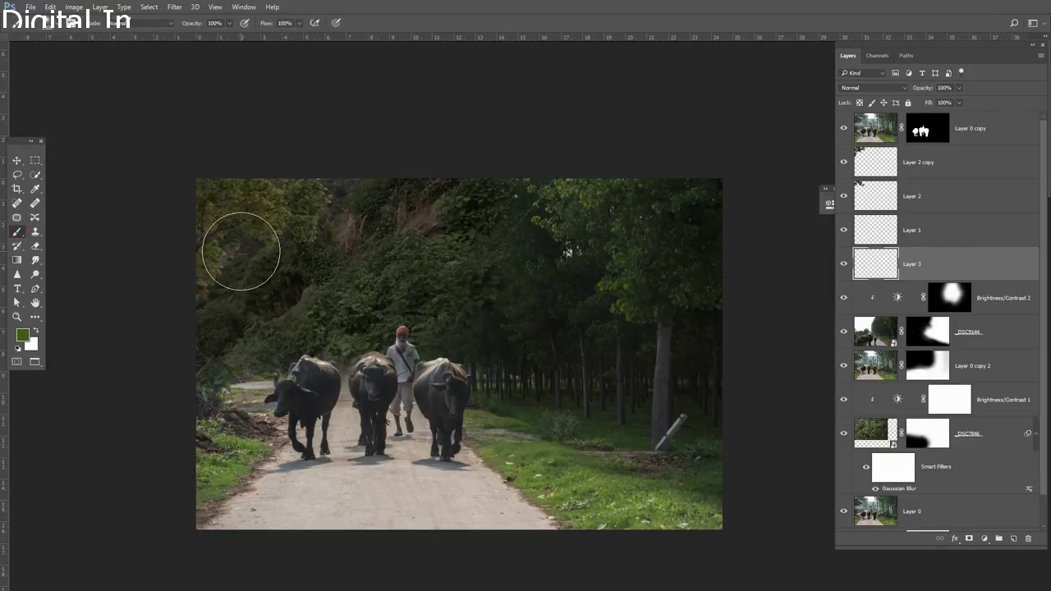
key("bracketright")
key("bracketright")
key("bracketright")
left_click(291, 264)
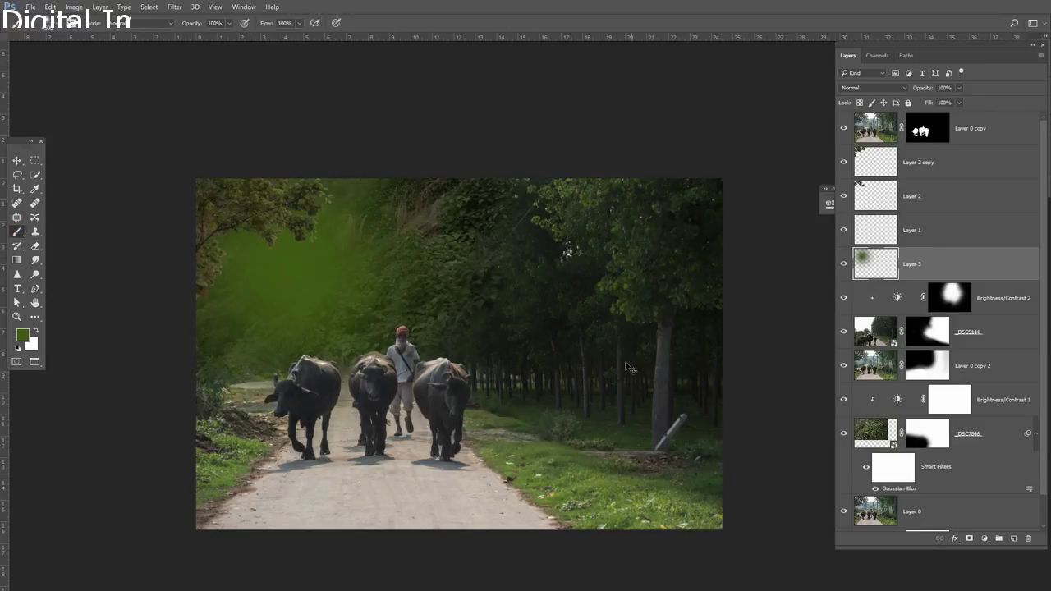
Step: Free-transform the green patch, stretching it to about 227% width and about 129% height
key("ctrl+t")
left_click_drag(555, 359, 758, 359)
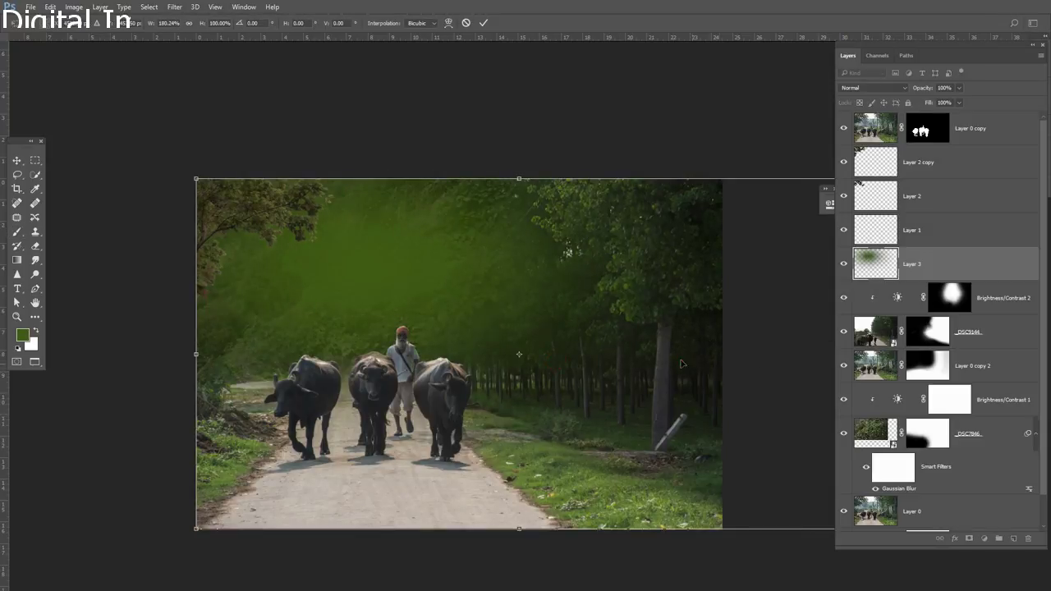
left_click_drag(195, 353, 91, 354)
left_click_drag(726, 444, 691, 413)
left_click_drag(704, 459, 868, 579)
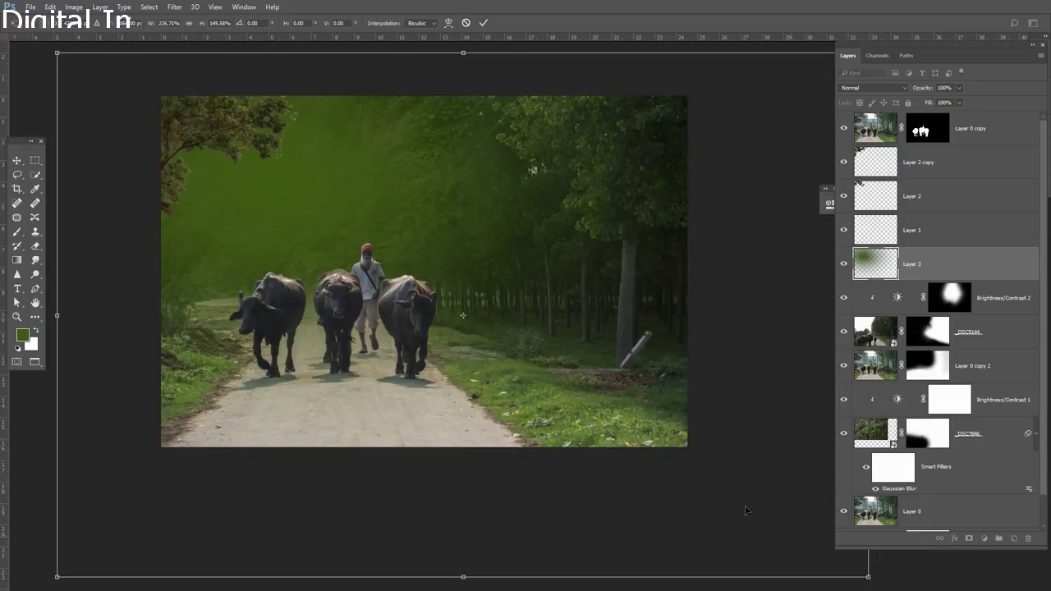
left_click_drag(463, 576, 465, 577)
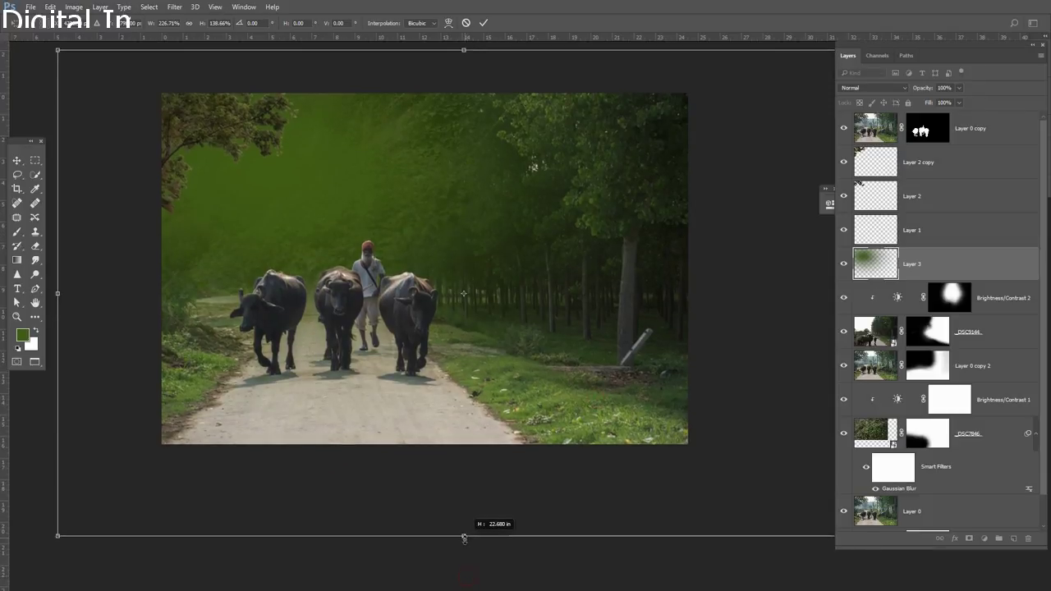
left_click_drag(463, 544, 464, 501)
Step: Skew the green patch's left side upward, commit the transform, and show Layer 3 again
left_click_drag(421, 462, 526, 551)
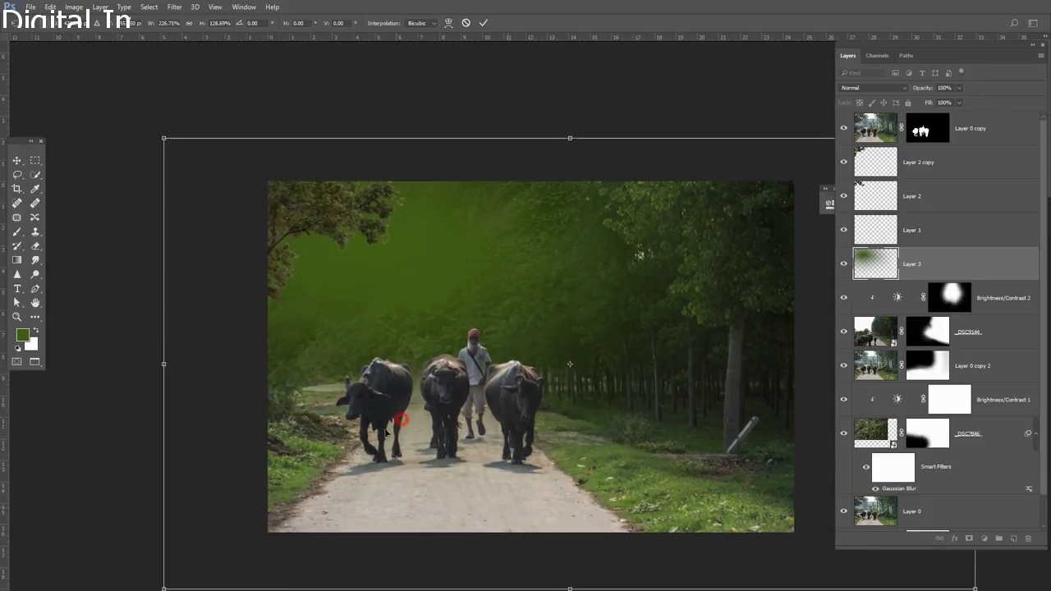
left_click_drag(164, 363, 164, 287)
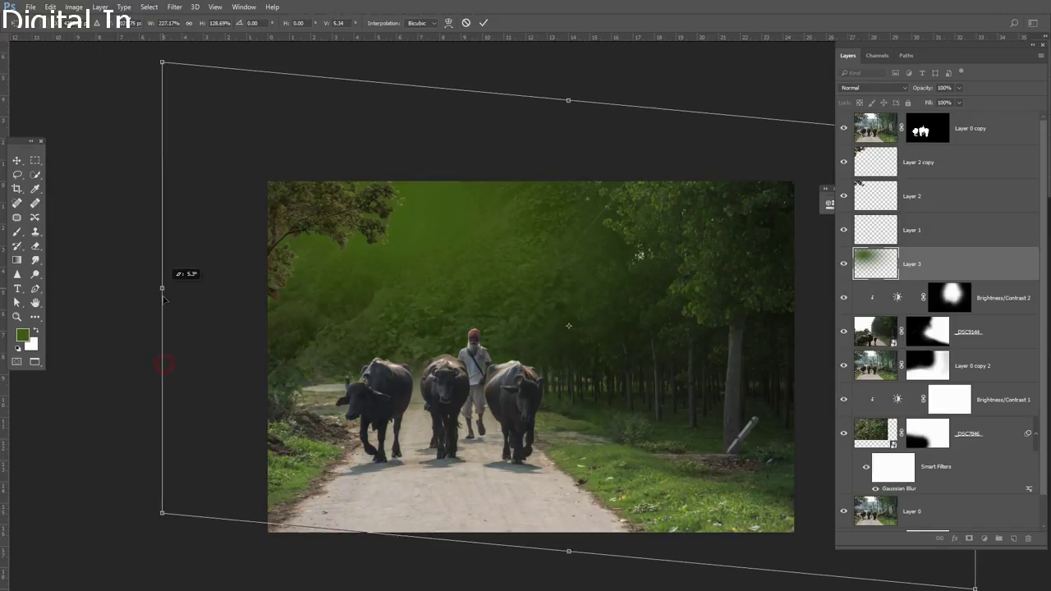
left_click_drag(562, 563, 568, 556)
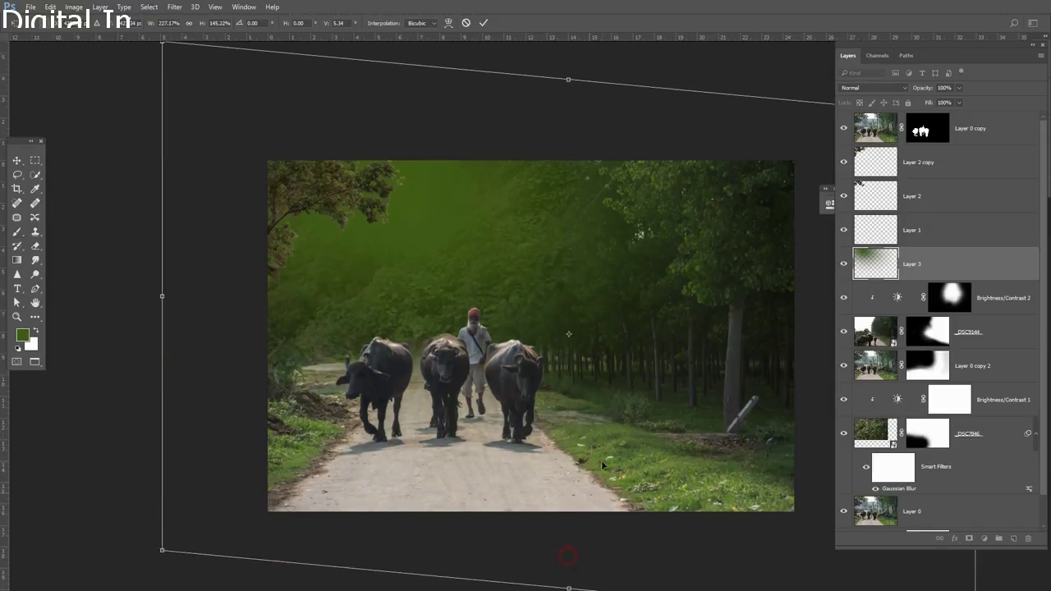
key("Return")
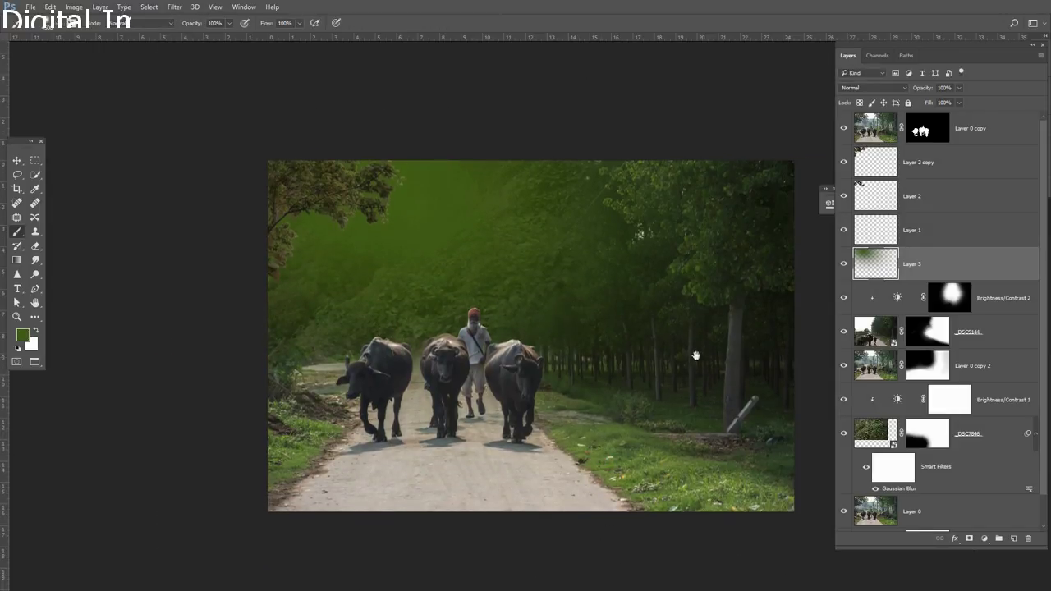
left_click(844, 263)
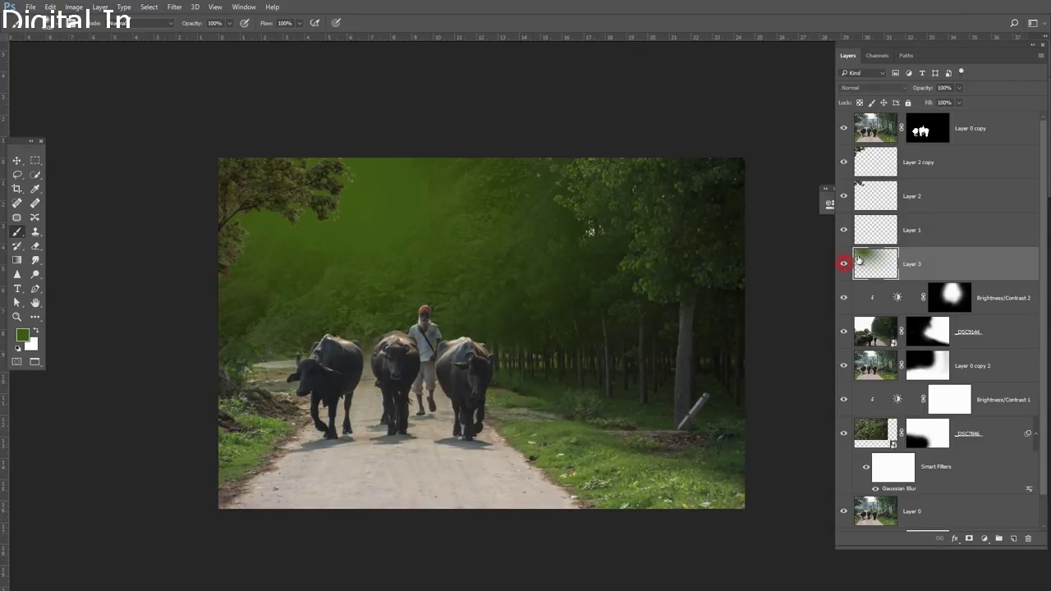
Step: Split Layer 3's Underlying Layer Blend If sliders to 40/202 and bring up its opacity control
double_click(974, 261)
left_click_drag(723, 395, 741, 395)
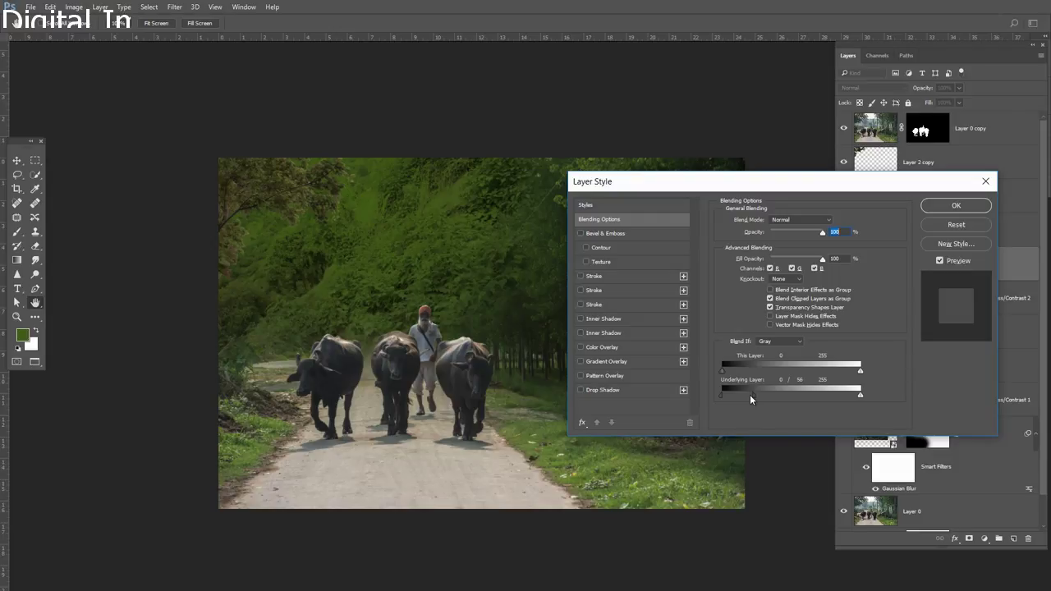
left_click_drag(747, 395, 742, 395)
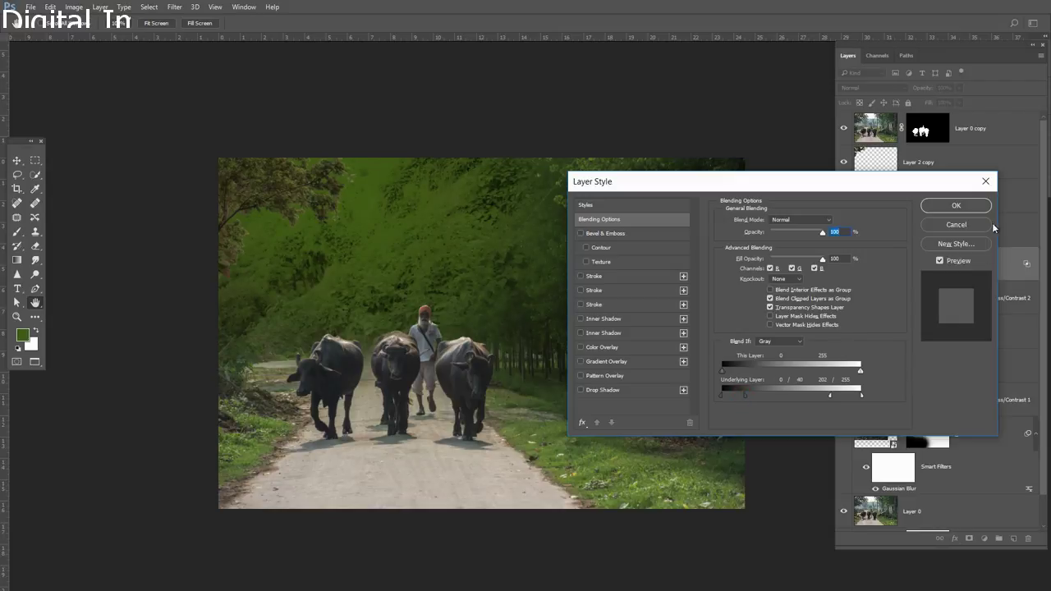
left_click(971, 207)
left_click(959, 88)
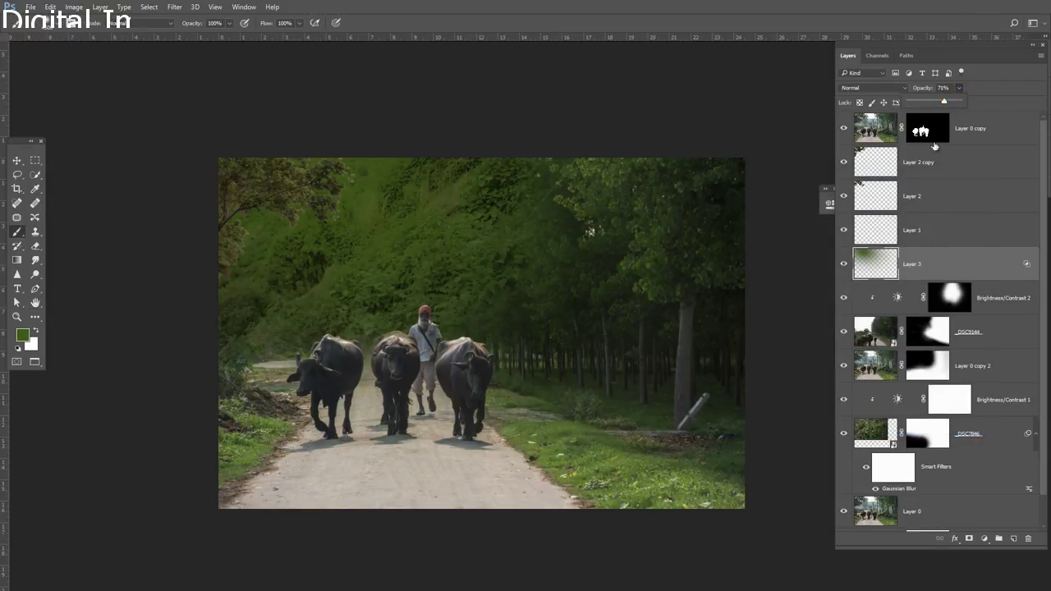
Step: Set Layer 3 to 75% opacity, then add Layer 4 with lighter green over the upper-left hillside
left_click(1013, 538)
left_click(1013, 537)
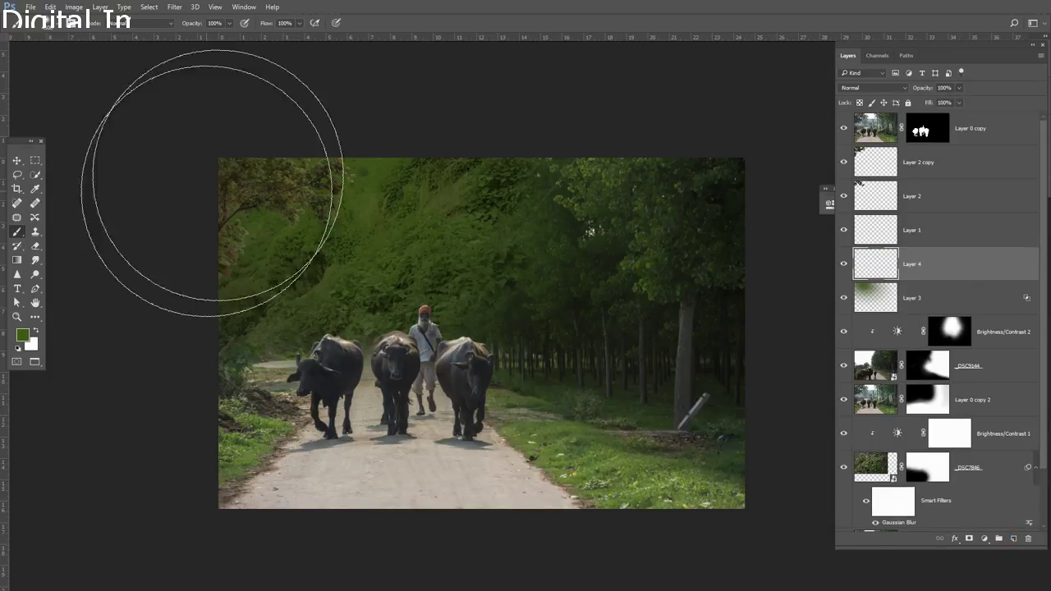
left_click_drag(280, 158, 372, 205)
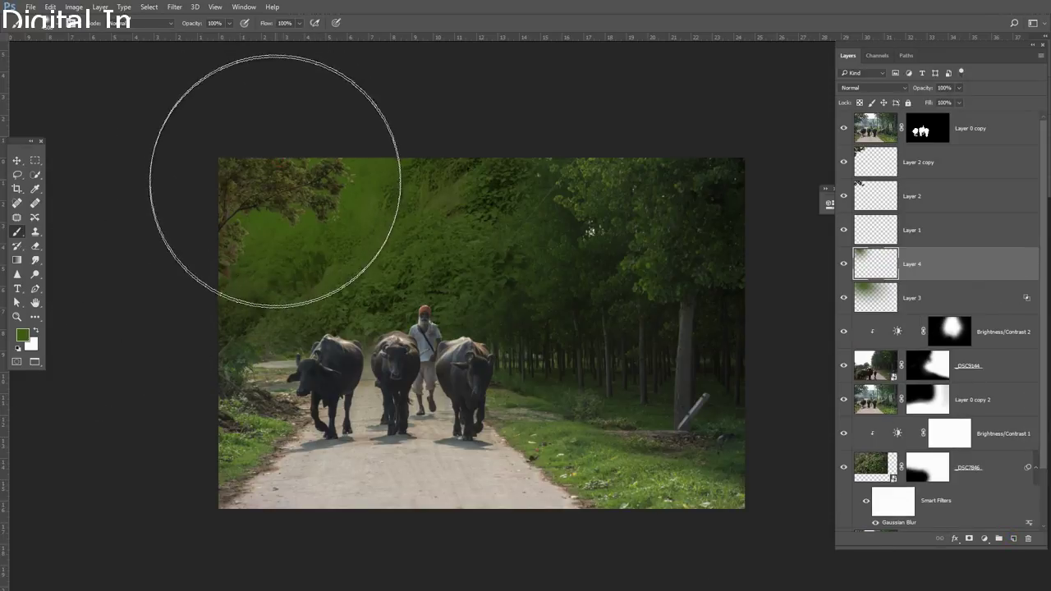
key("ctrl+z")
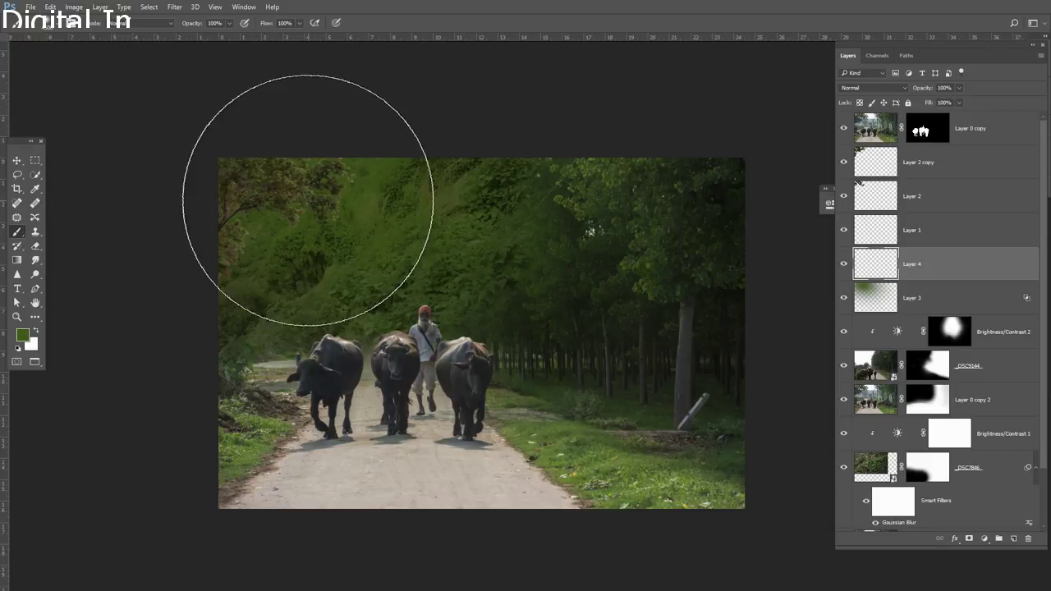
left_click(23, 335)
left_click(735, 296)
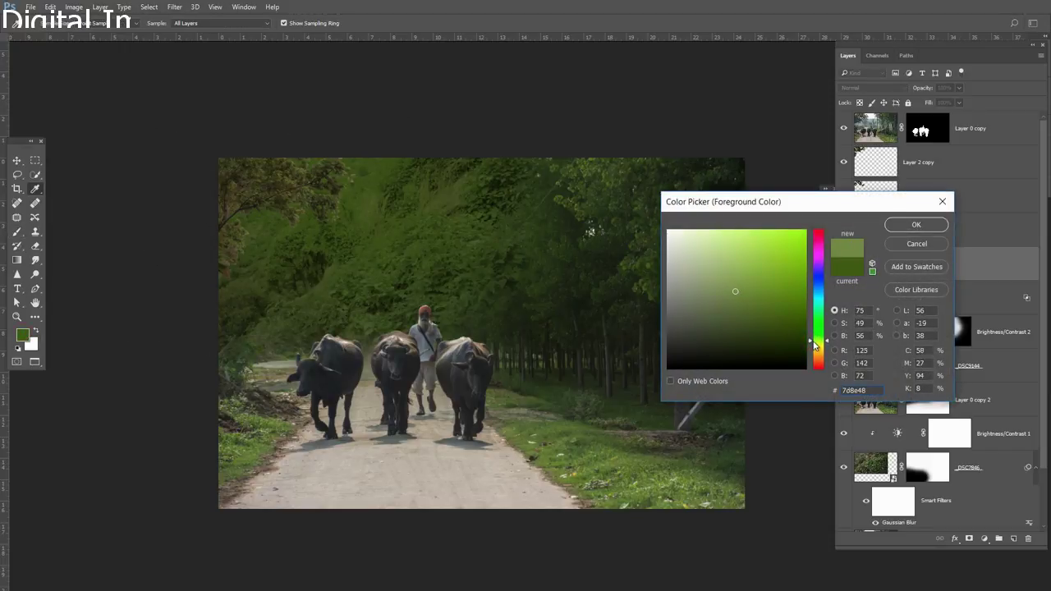
left_click(923, 229)
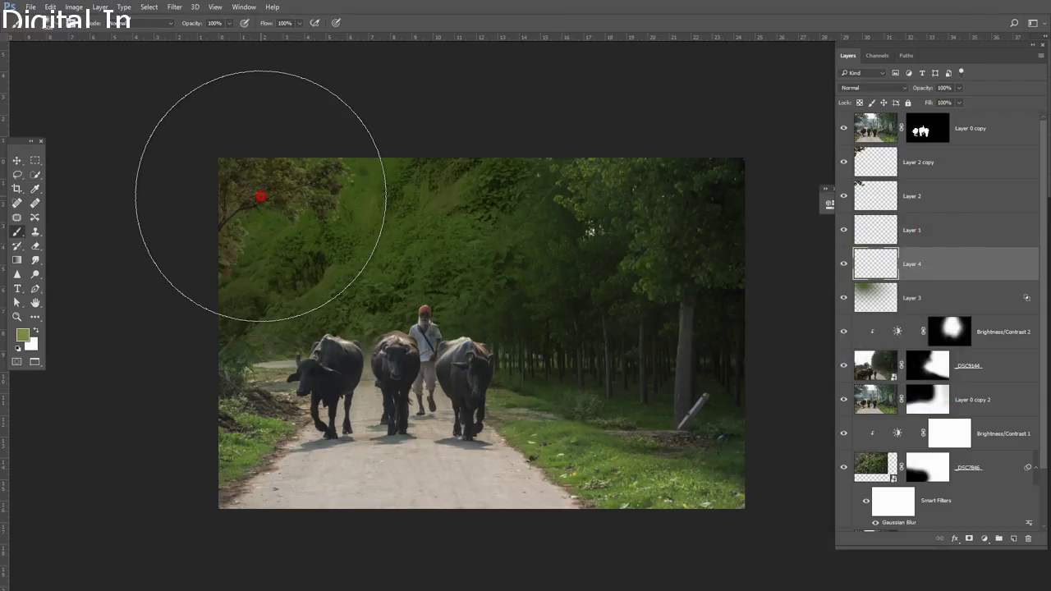
left_click_drag(222, 188, 397, 253)
Step: Enlarge the Layer 4 green glow across the left half of the scene
key("ctrl+t")
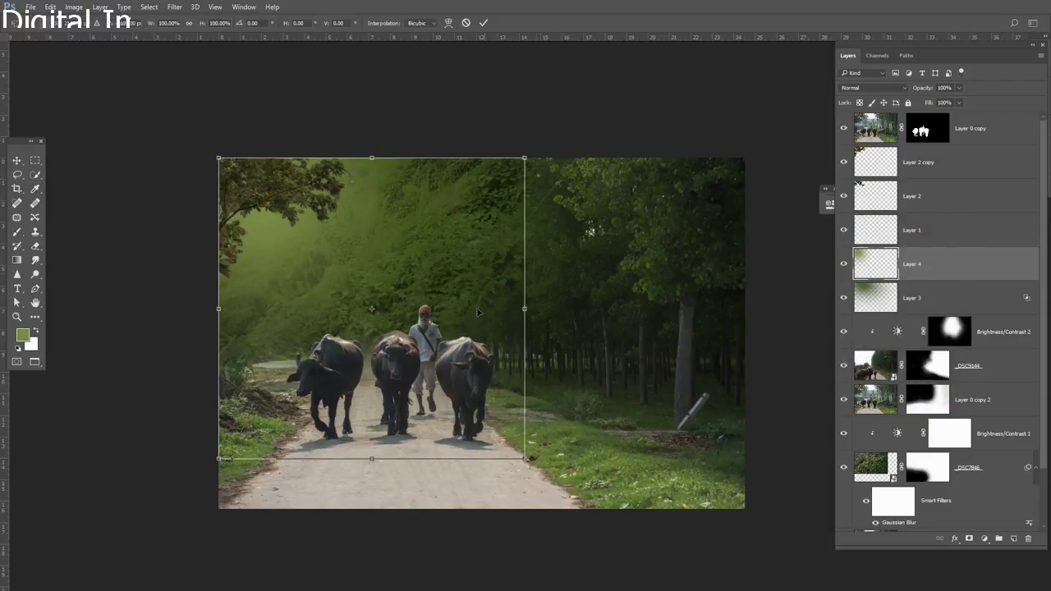
left_click_drag(525, 459, 683, 519)
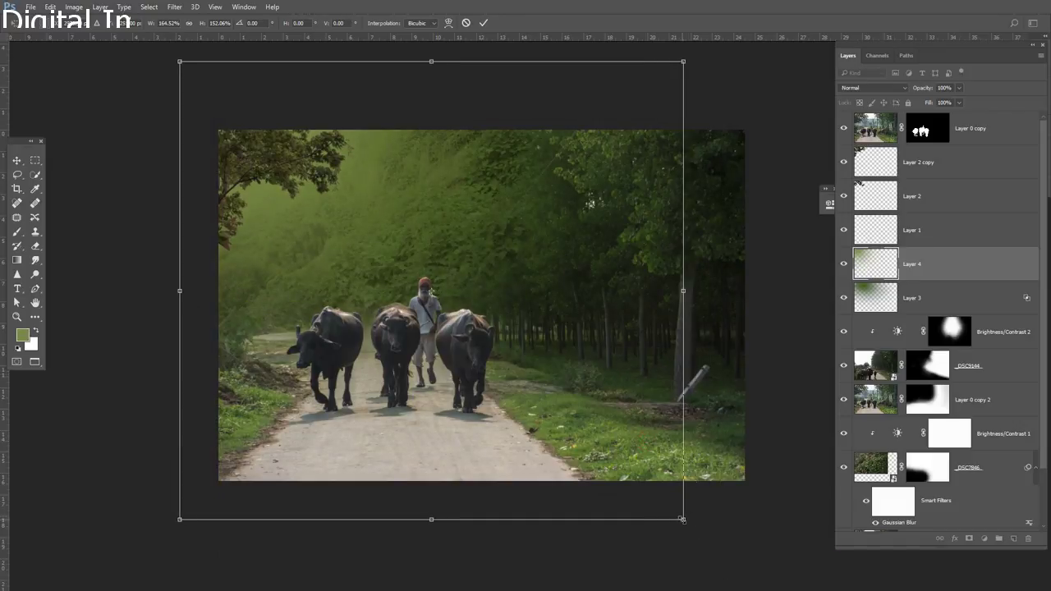
double_click(629, 413)
Step: Reset Layer 3's Blend If range to 0–255 and toggle its visibility to compare
left_click(911, 298)
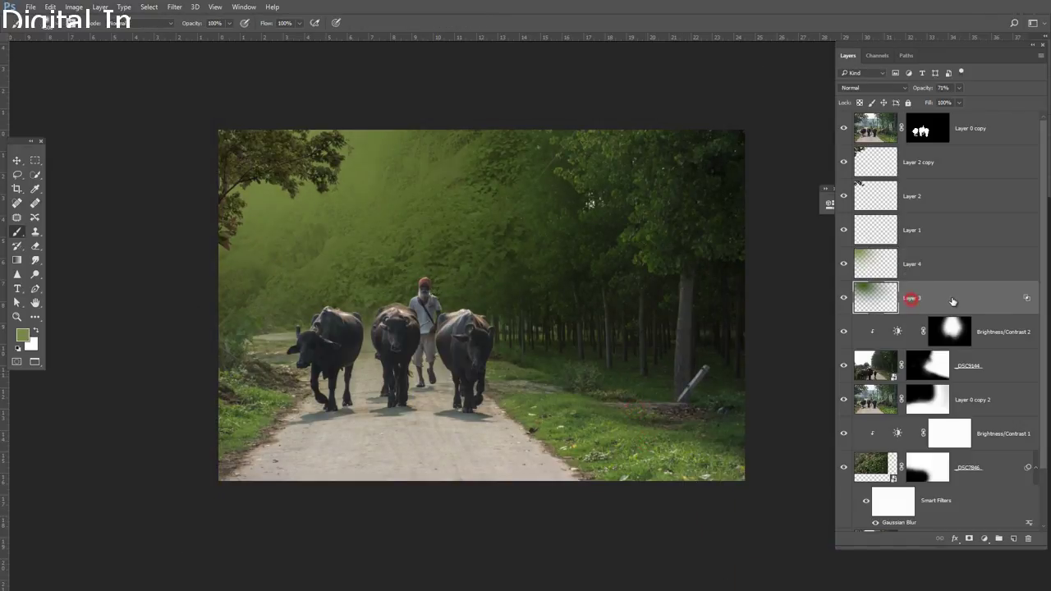
double_click(956, 303)
left_click(742, 396)
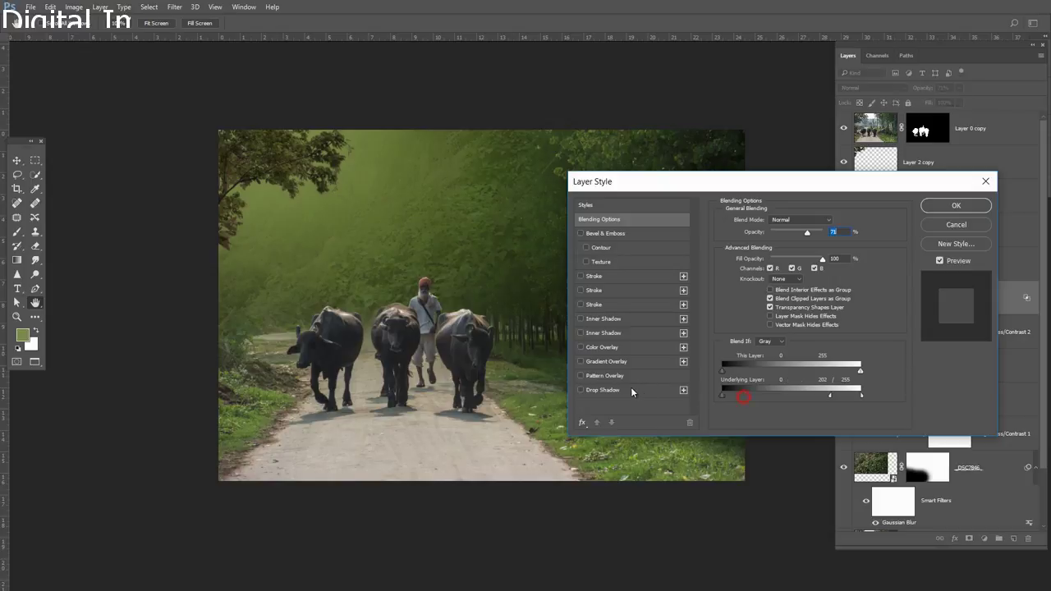
left_click(971, 210)
left_click(846, 299)
left_click(846, 299)
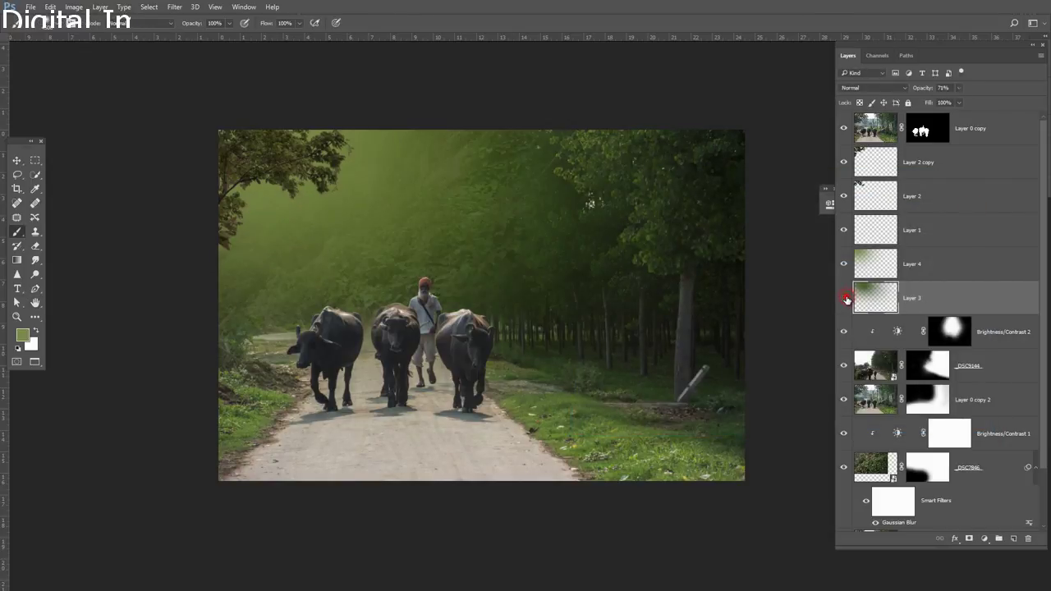
left_click(846, 299)
left_click(846, 299)
left_click_drag(694, 243, 681, 246)
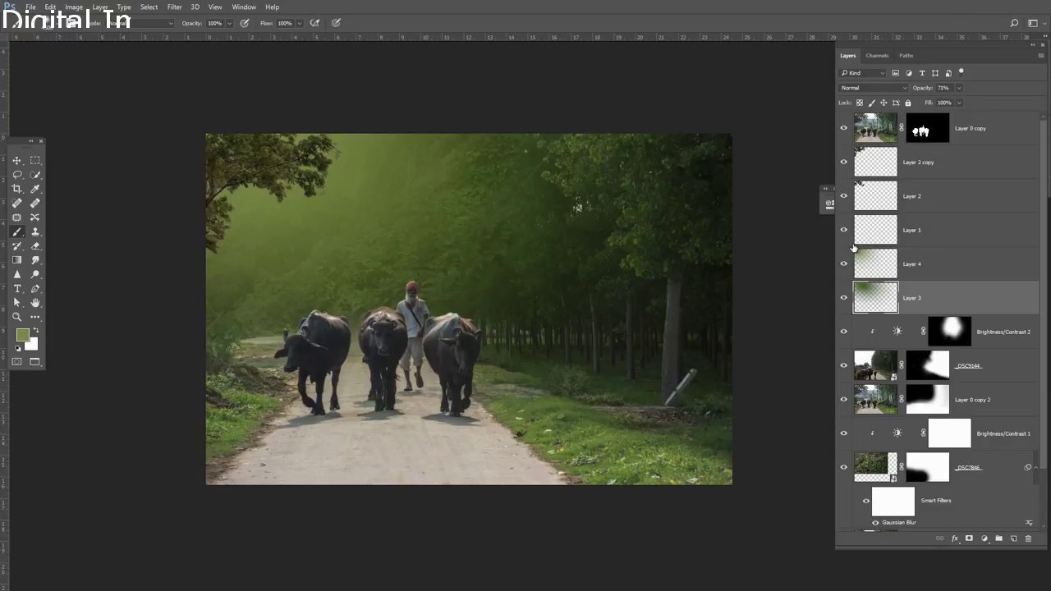
Step: Add Layer 5 above Layer 4 and paint a soft yellow c1c061 dab at the top-left
left_click(996, 274)
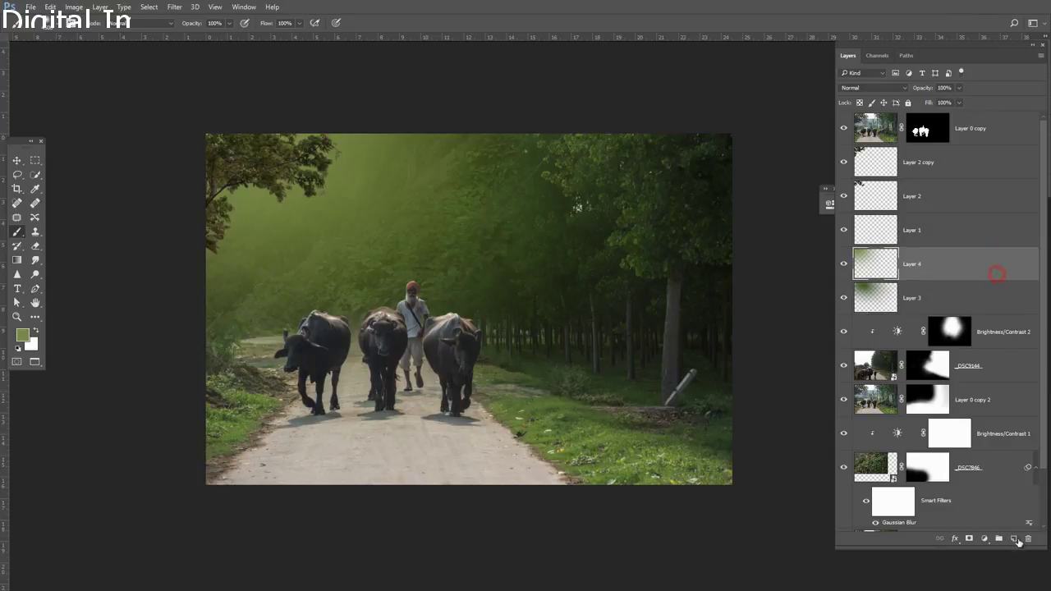
left_click(1015, 540)
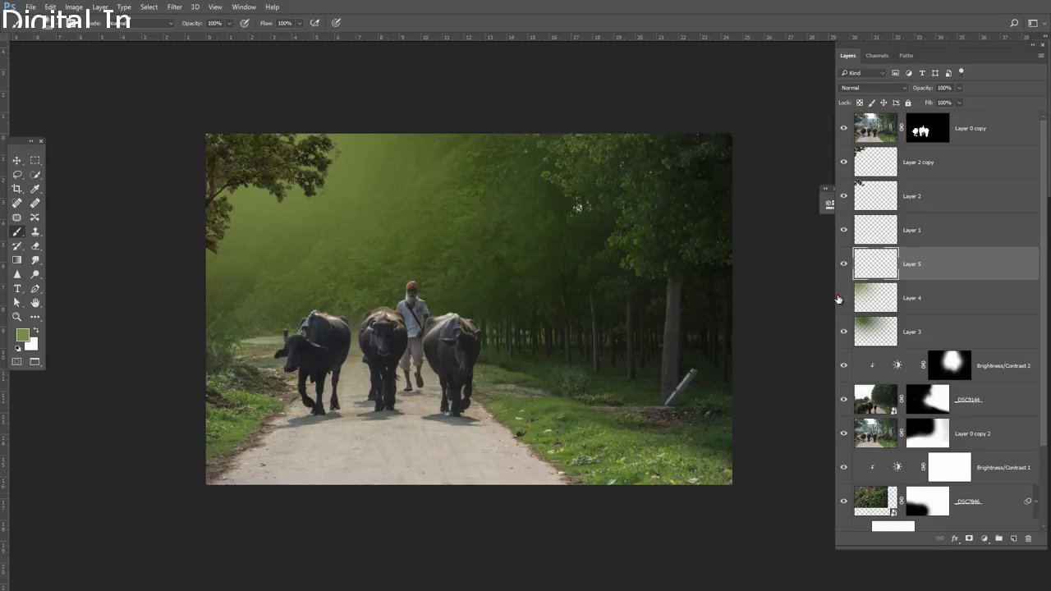
left_click(23, 334)
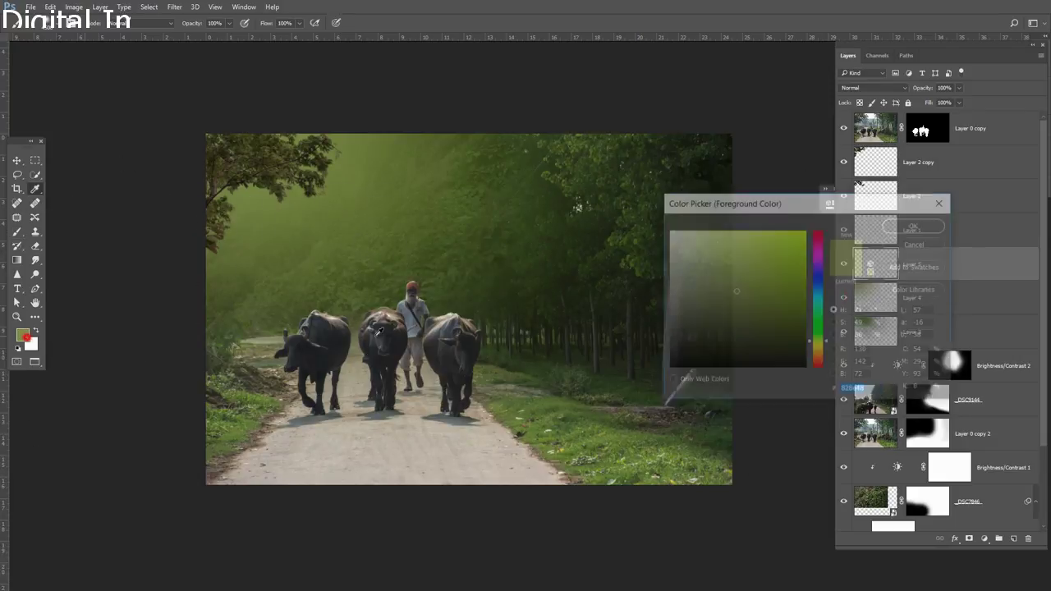
left_click(815, 349)
left_click_drag(738, 292, 745, 254)
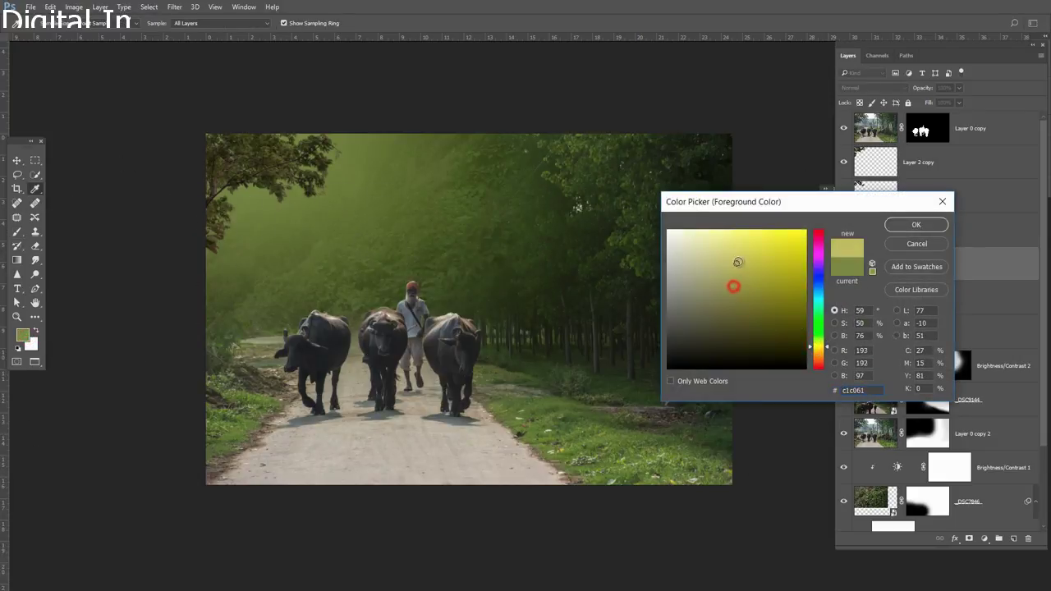
left_click(914, 225)
key("b")
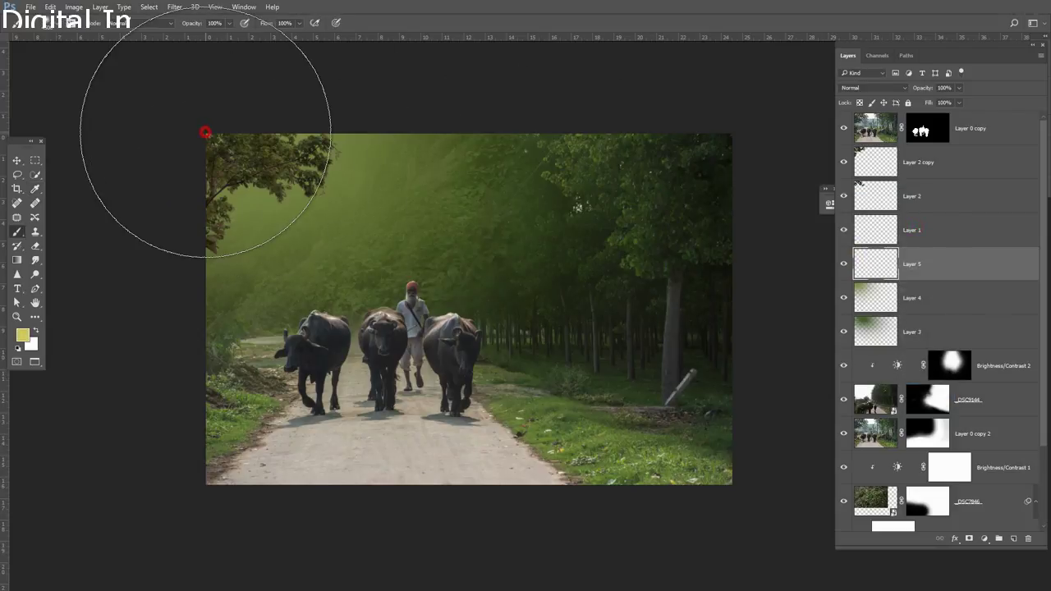
left_click(206, 135)
key("ctrl+z")
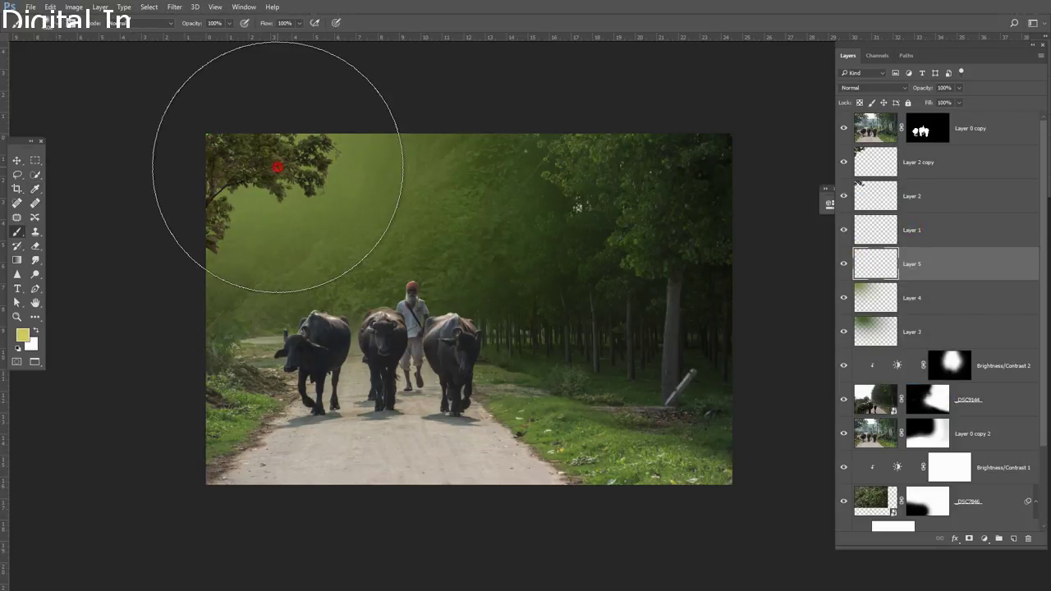
left_click(277, 166)
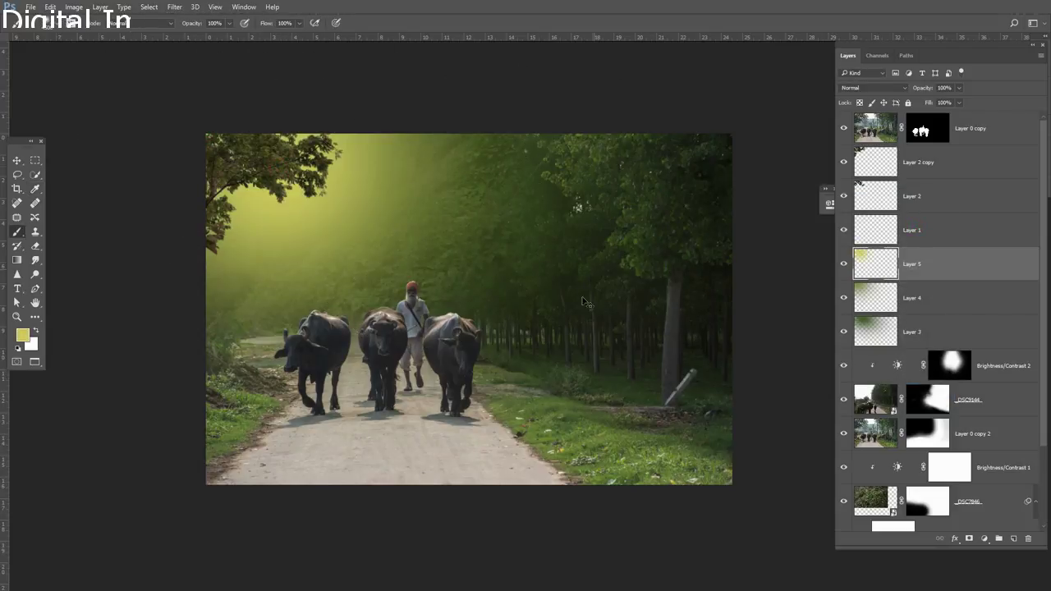
Step: Enlarge, reposition and slightly skew the yellow glow over the upper-left, then commit it
key("ctrl+t")
mouse_move(544, 429)
left_mouse_down()
mouse_move(670, 521)
mouse_move(654, 525)
left_mouse_up()
left_click_drag(563, 439, 486, 360)
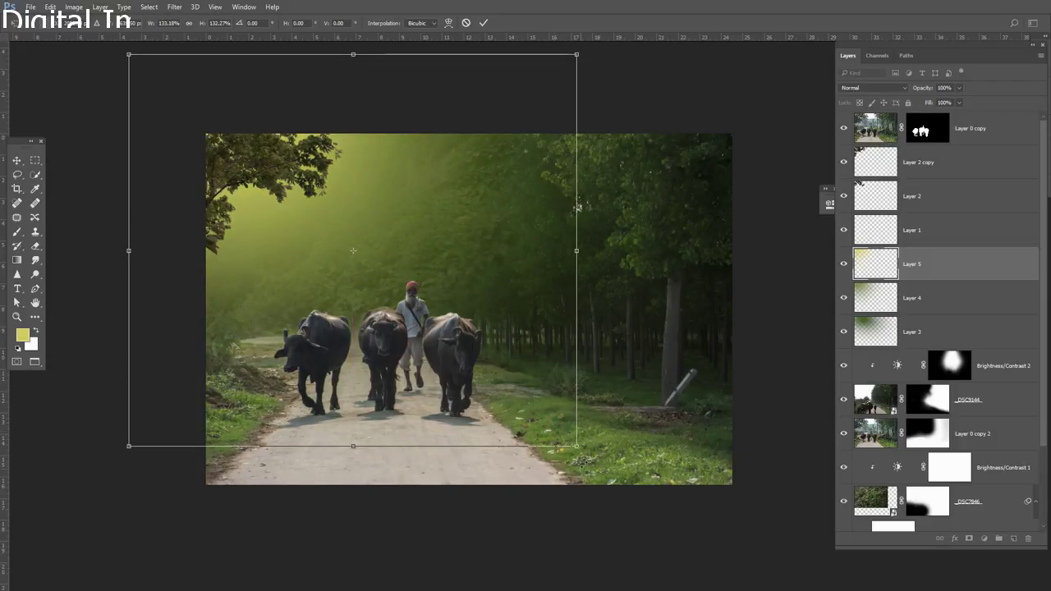
left_click_drag(576, 446, 685, 539)
left_click_drag(538, 341, 548, 353)
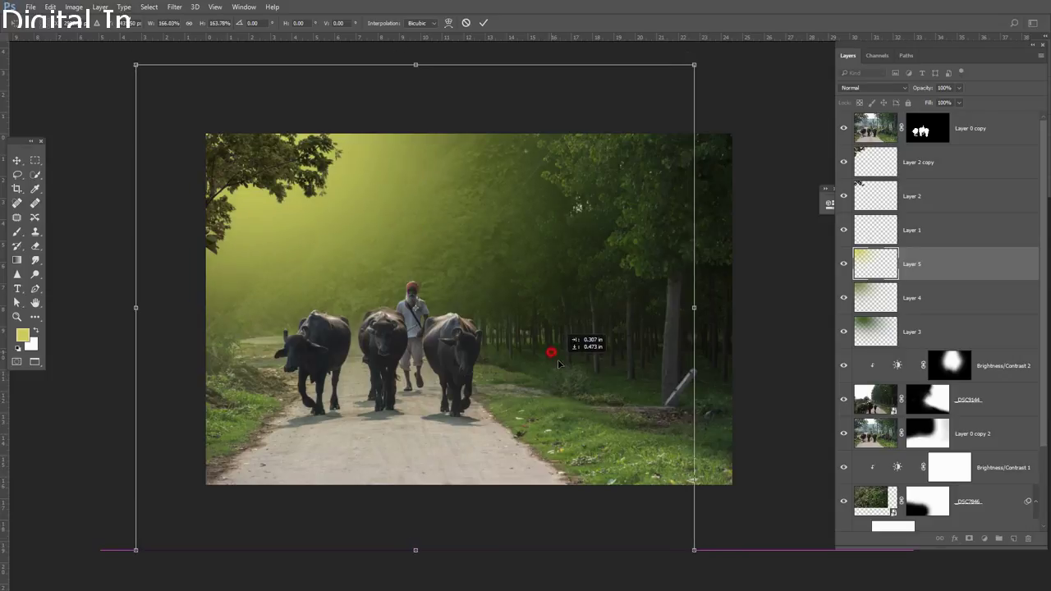
left_click_drag(696, 64, 739, 80)
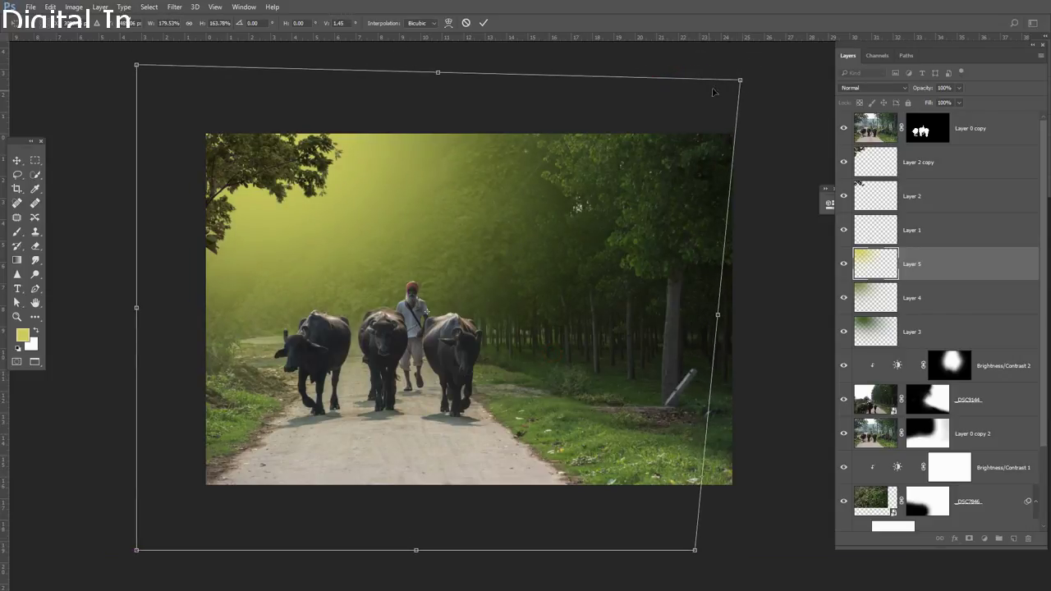
left_click_drag(739, 83, 683, 74)
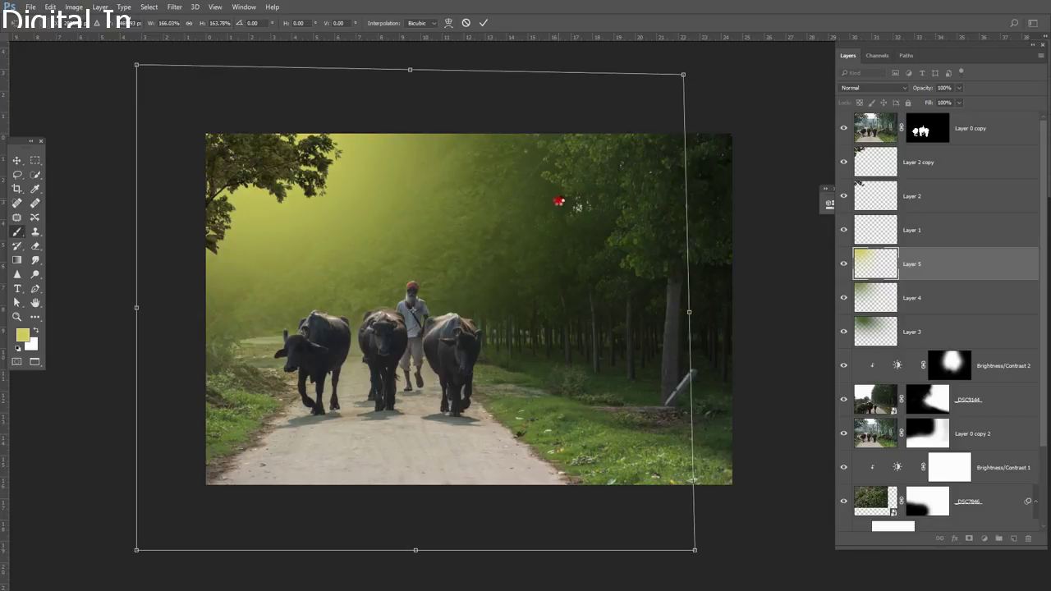
key("Return")
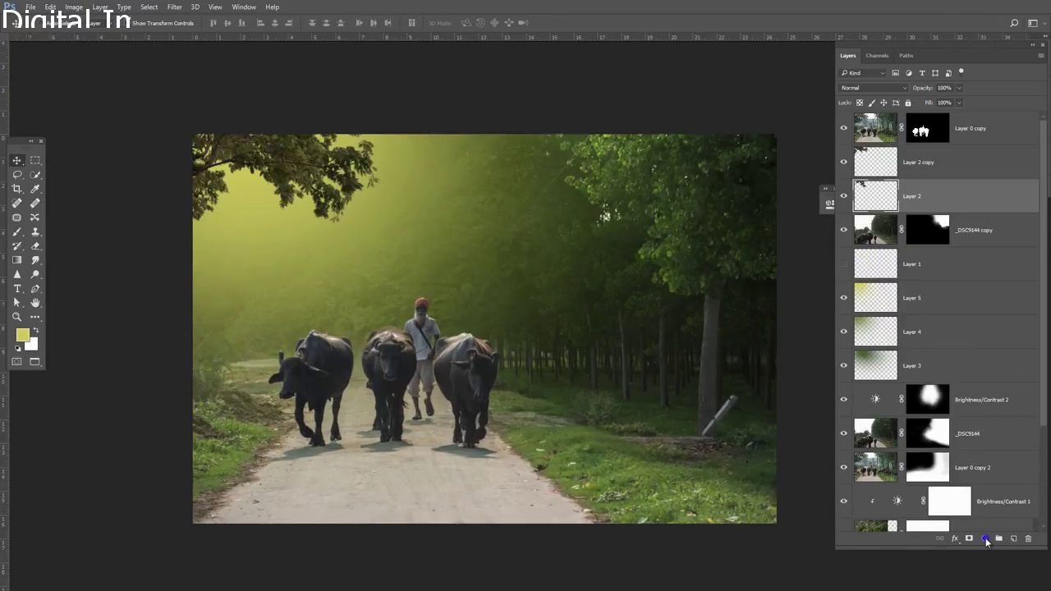
Step: Add Brightness/Contrast 3 with brightness 82 and contrast 40, then zoom in
left_click(984, 539)
left_click(966, 325)
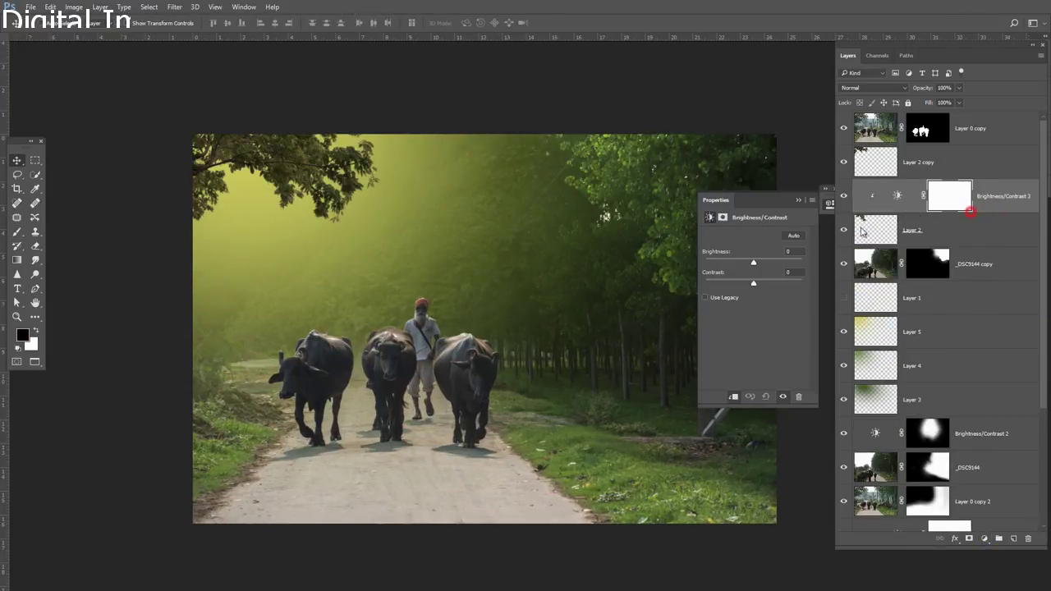
mouse_move(761, 264)
left_mouse_down()
mouse_move(788, 262)
mouse_move(773, 285)
left_mouse_up()
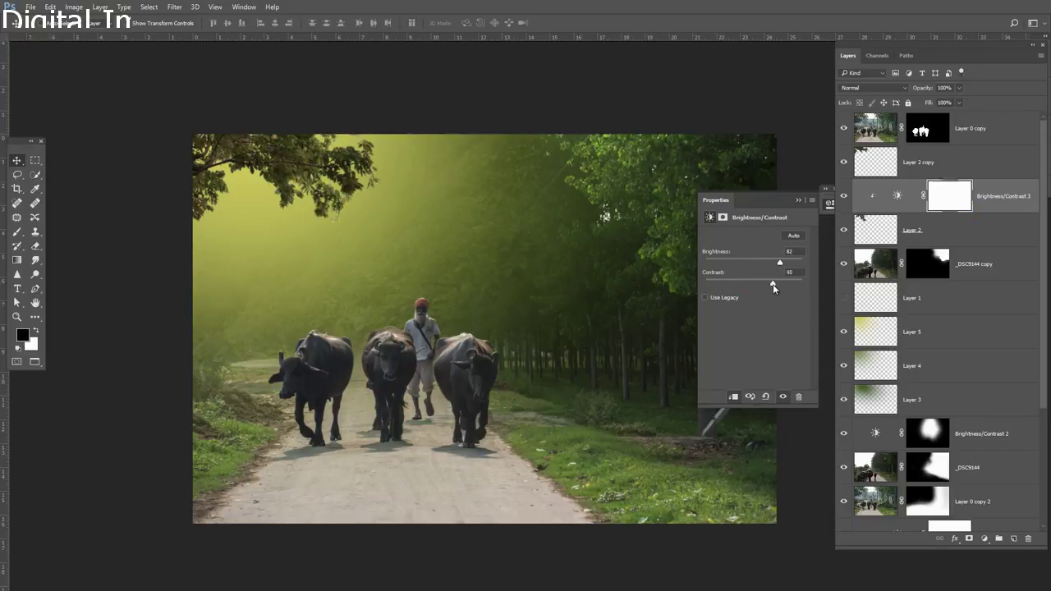
left_click(799, 210)
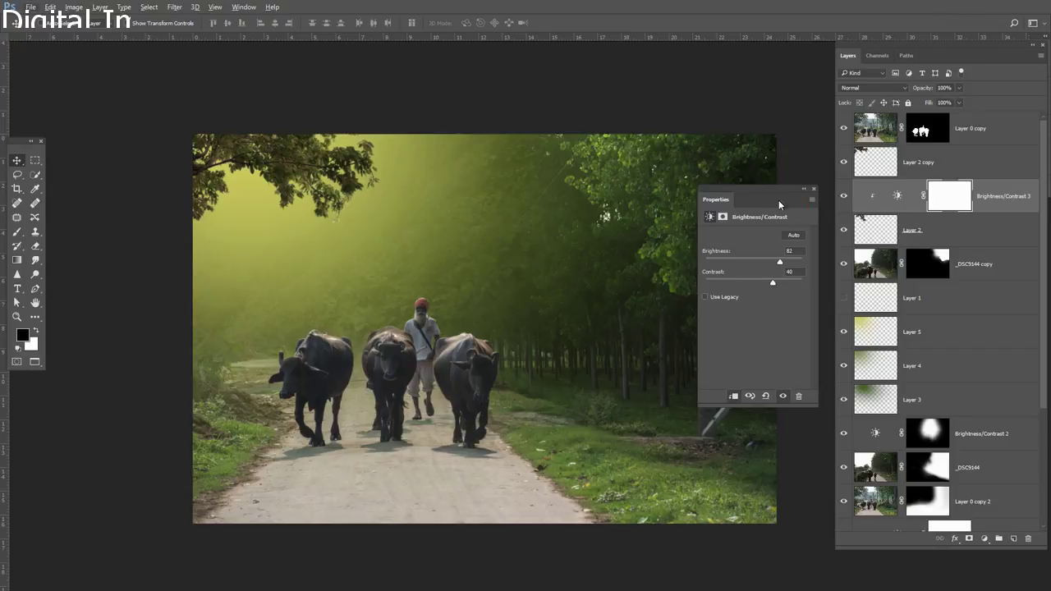
left_click(805, 191)
key("ctrl+plus")
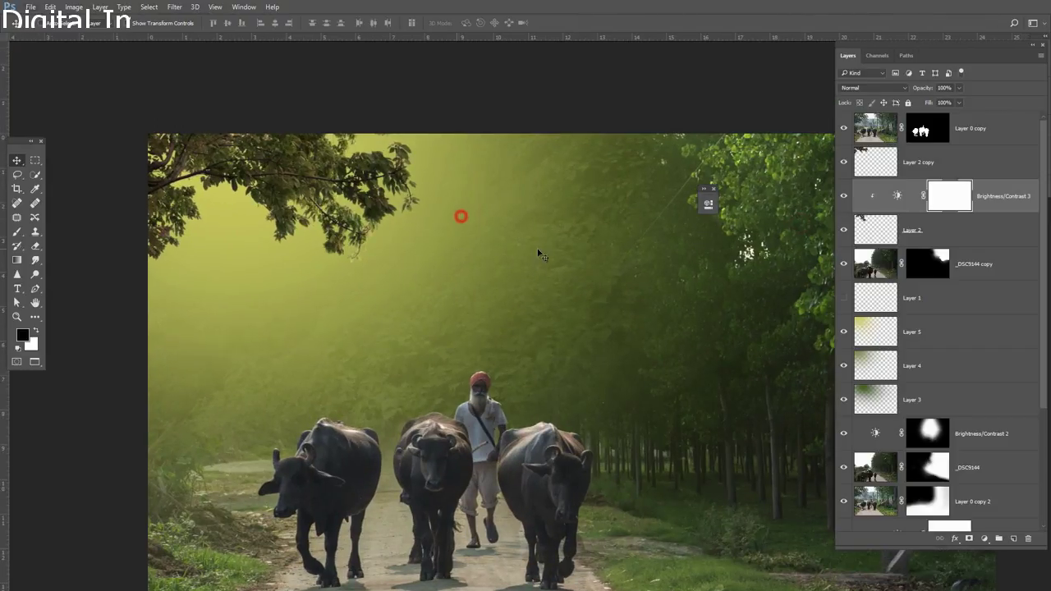
Step: Add Color Balance 1 on Layer 2, shifting its highlights toward yellow and cyan
left_click(996, 235)
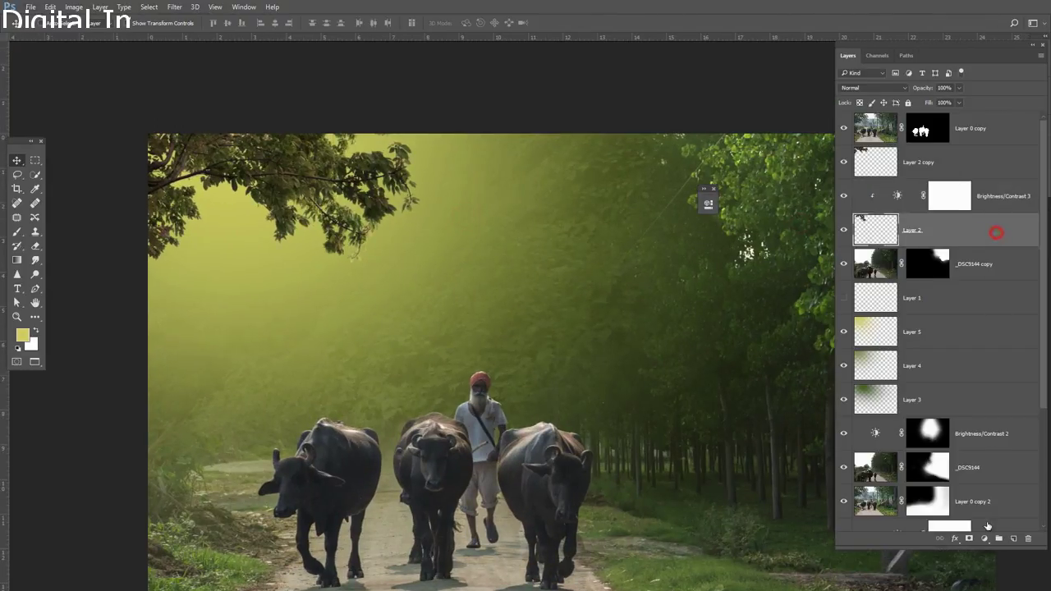
left_click(844, 161)
left_click(986, 540)
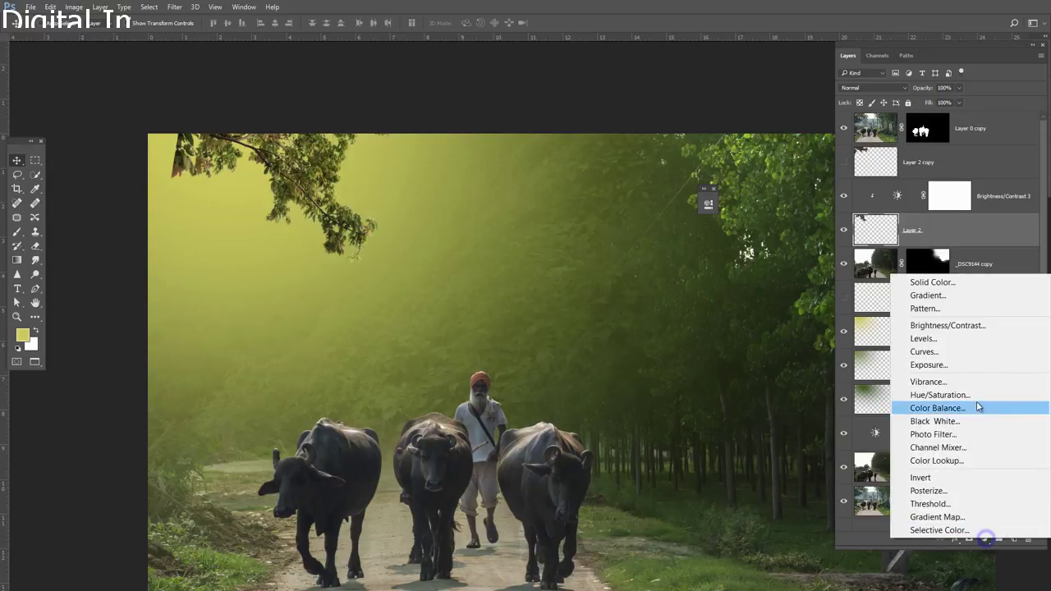
left_click(973, 409)
left_click(654, 239)
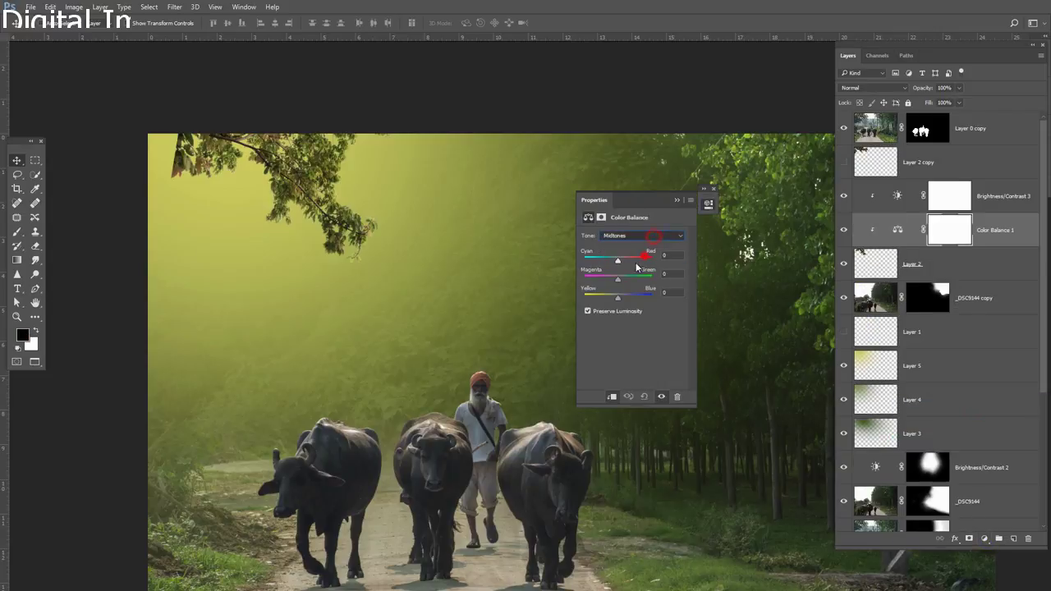
left_click(641, 245)
left_click_drag(618, 296, 601, 298)
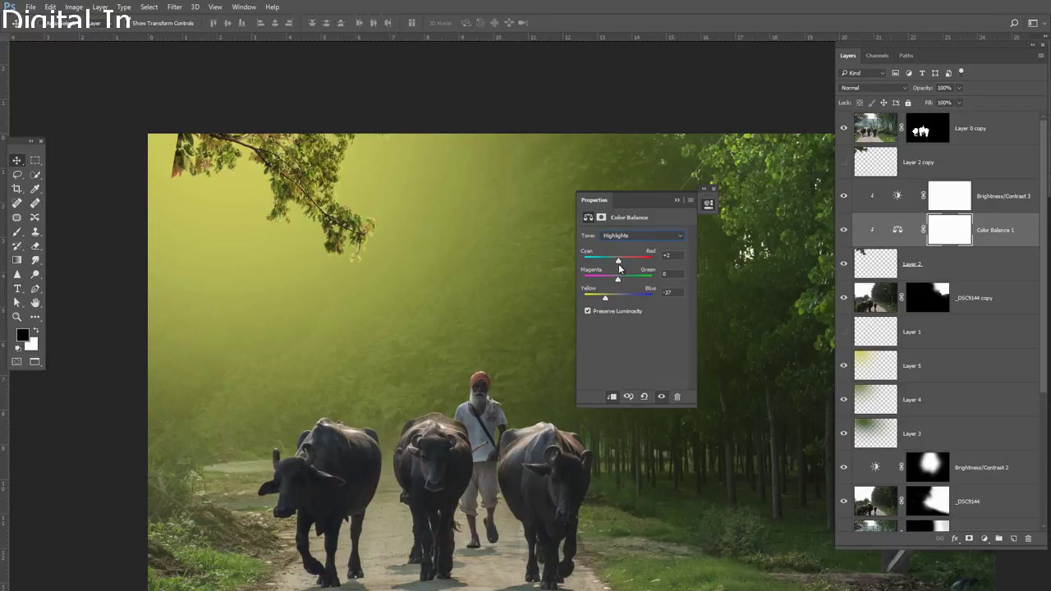
left_click_drag(618, 261, 611, 261)
left_click(677, 201)
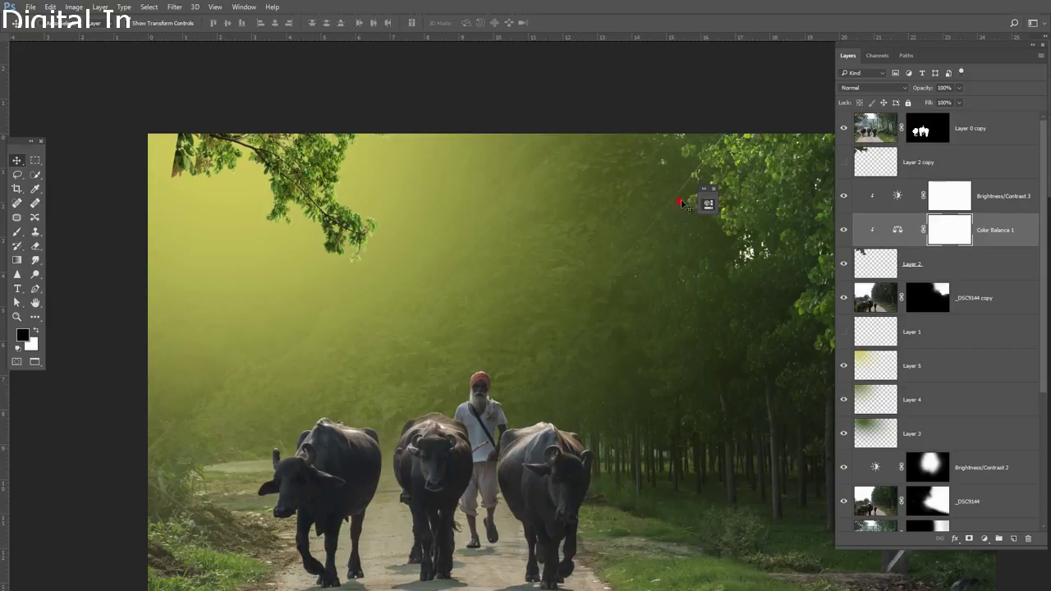
left_click(842, 162)
Step: Set Layer 2's opacity to 92%
left_click(956, 264)
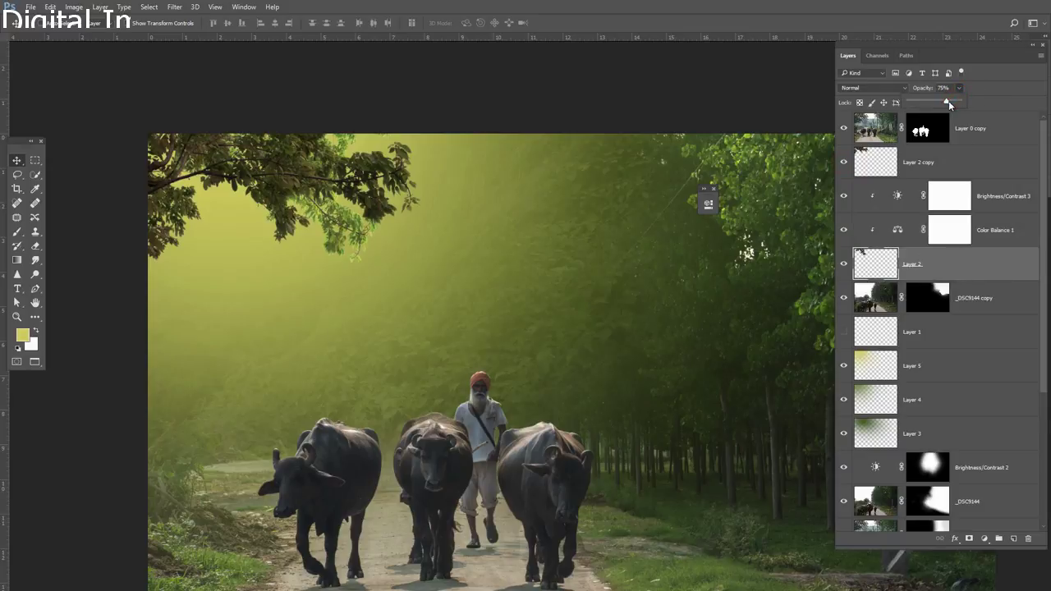
left_click_drag(948, 100, 973, 103)
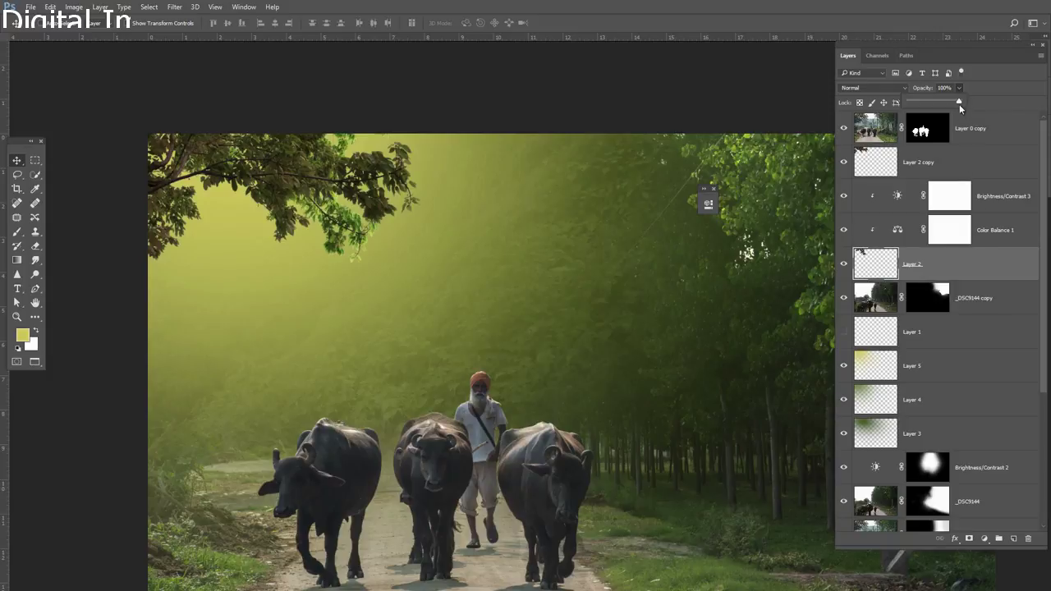
left_click_drag(959, 105, 956, 102)
left_click(985, 162)
Step: Clip a Brightness/Contrast to Layer 2 copy with brightness about -26 and slightly lower contrast
left_click(984, 539)
left_click(940, 328)
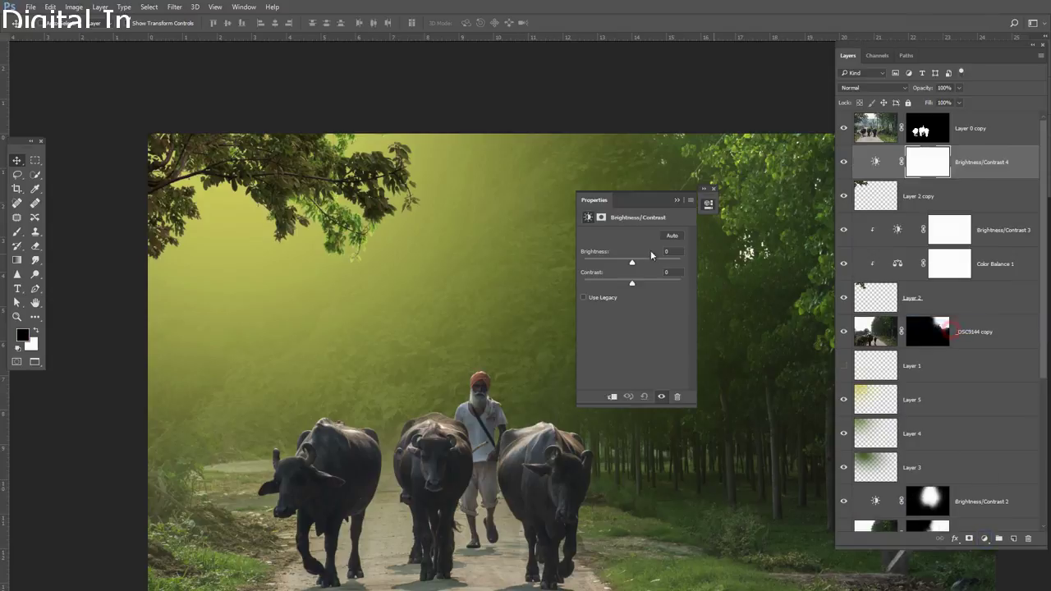
left_click_drag(630, 264, 624, 263)
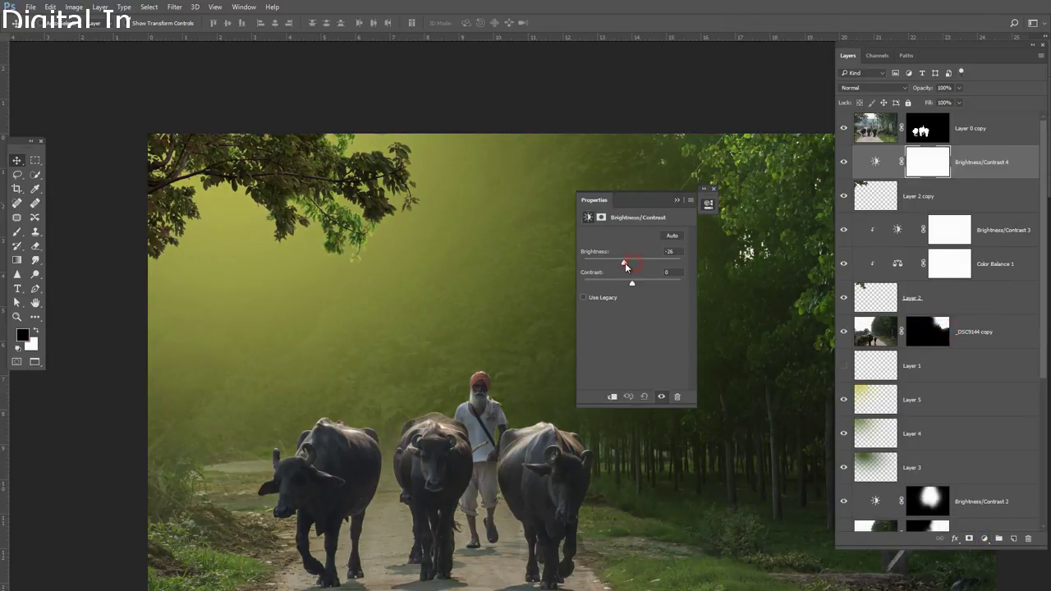
left_click(969, 179, "alt")
mouse_move(635, 284)
left_mouse_down()
mouse_move(610, 284)
mouse_move(638, 265)
mouse_move(628, 260)
left_mouse_up()
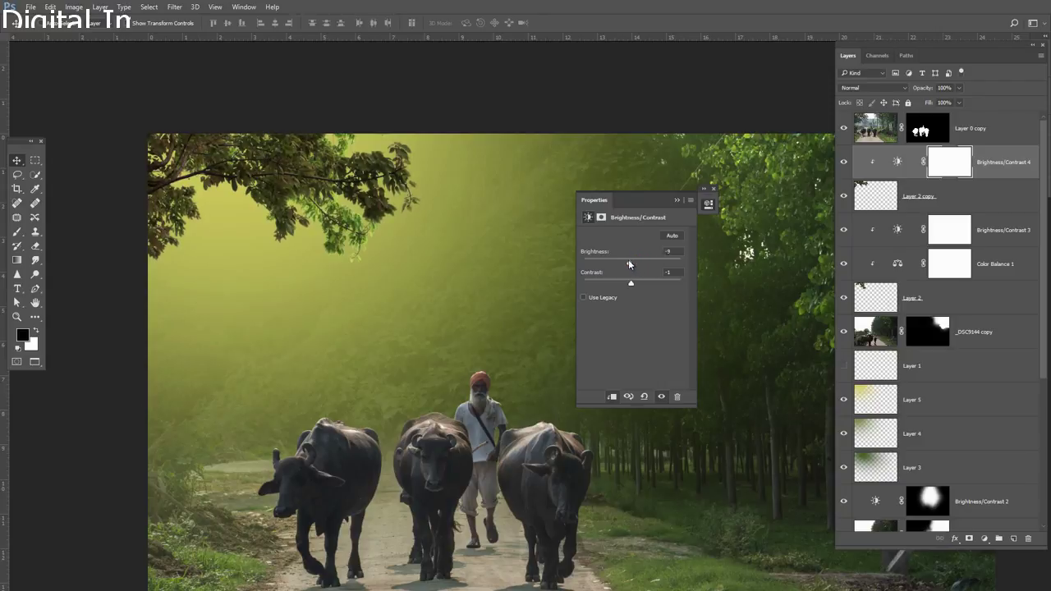
left_click(678, 199)
Step: Add clipped Color Balance 2 with highlights at -5 cyan/red, +47 green and +10 blue
left_click(944, 193)
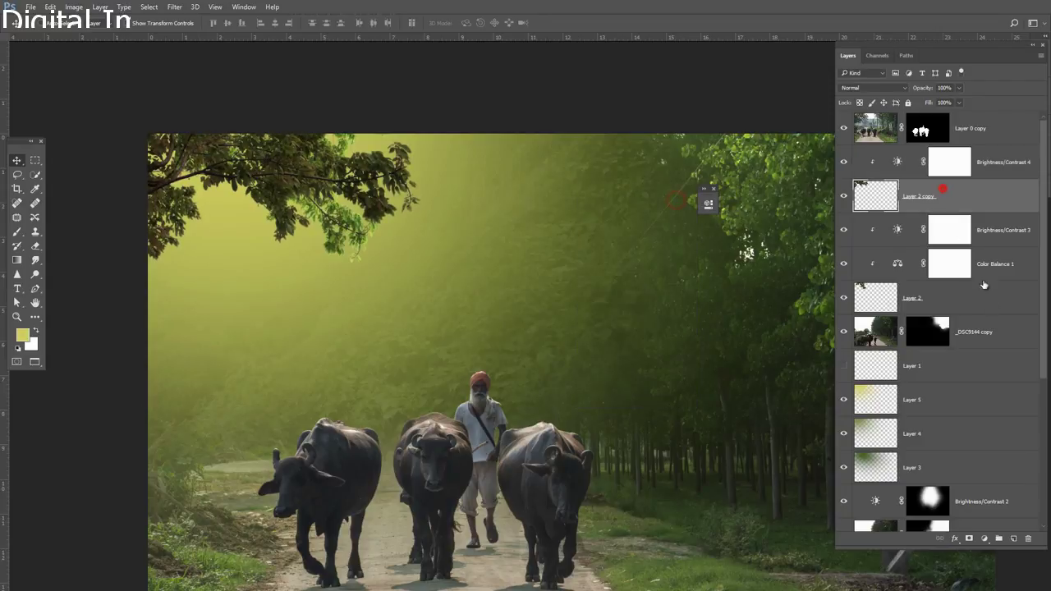
left_click(986, 537)
left_click(936, 404)
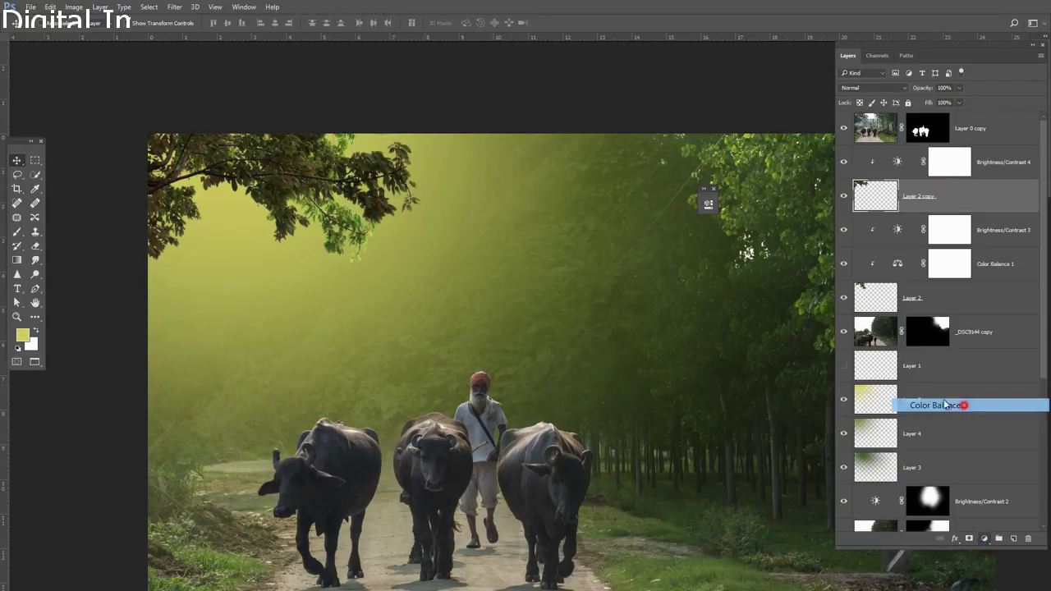
left_click(639, 235)
left_click(640, 257)
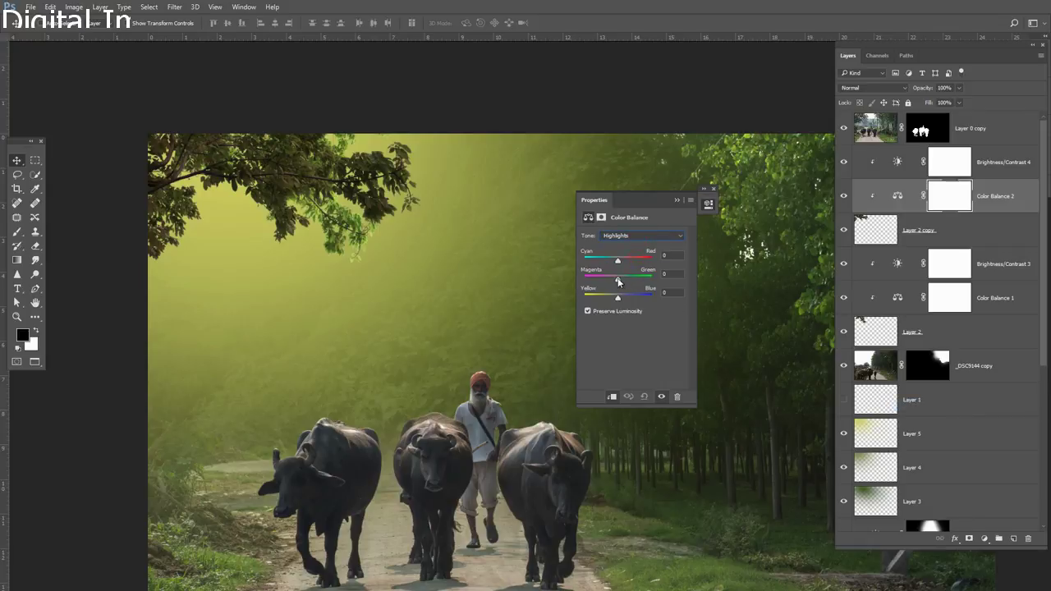
left_click_drag(618, 281, 626, 280)
left_click_drag(616, 298, 622, 297)
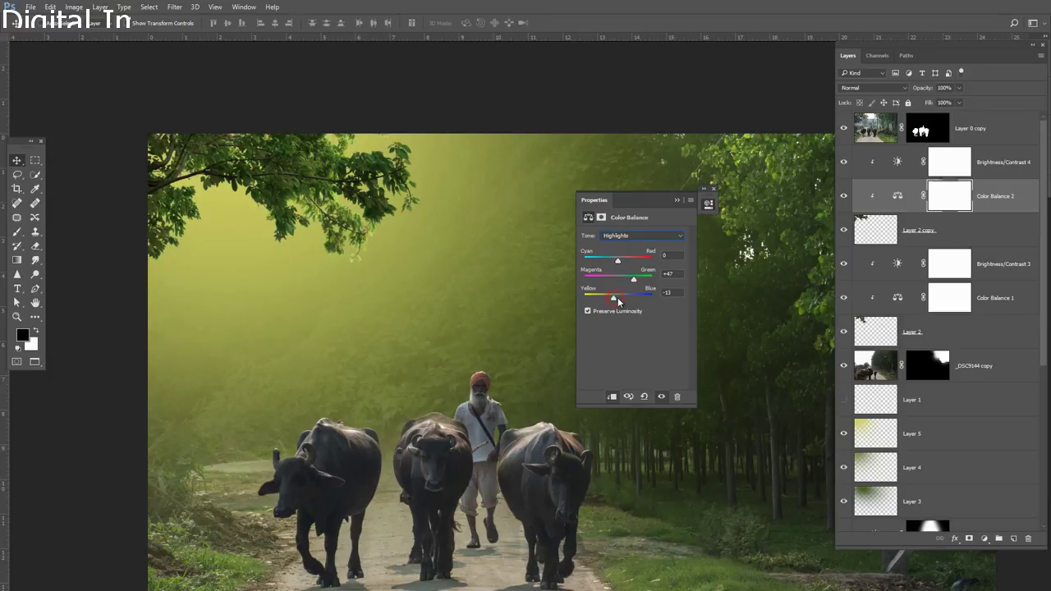
left_click_drag(618, 260, 628, 264)
left_click(676, 200)
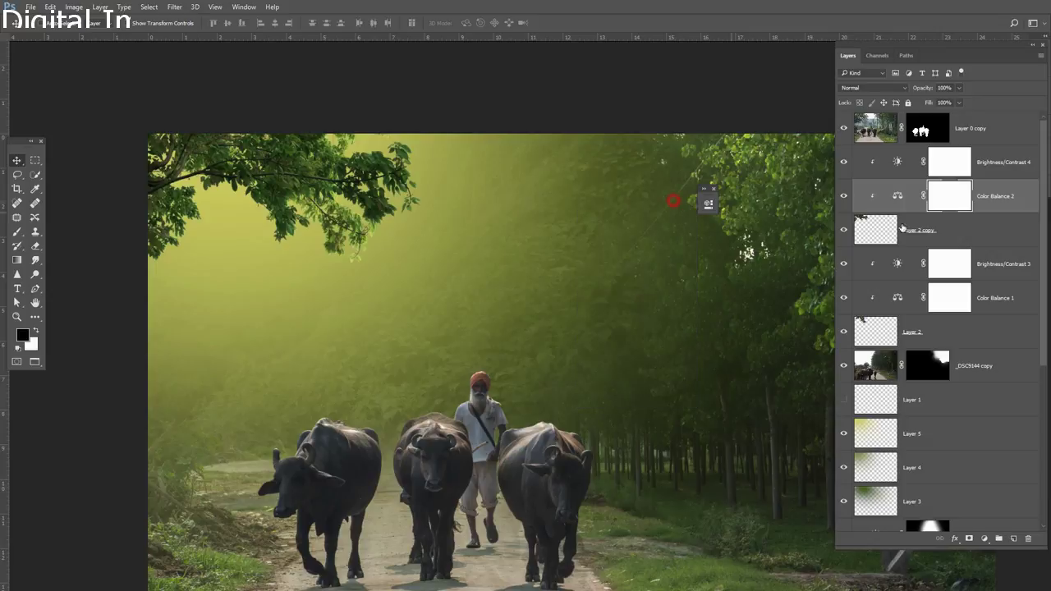
Step: Darken Brightness/Contrast 4 to brightness -49
double_click(897, 161)
left_click_drag(619, 260, 616, 261)
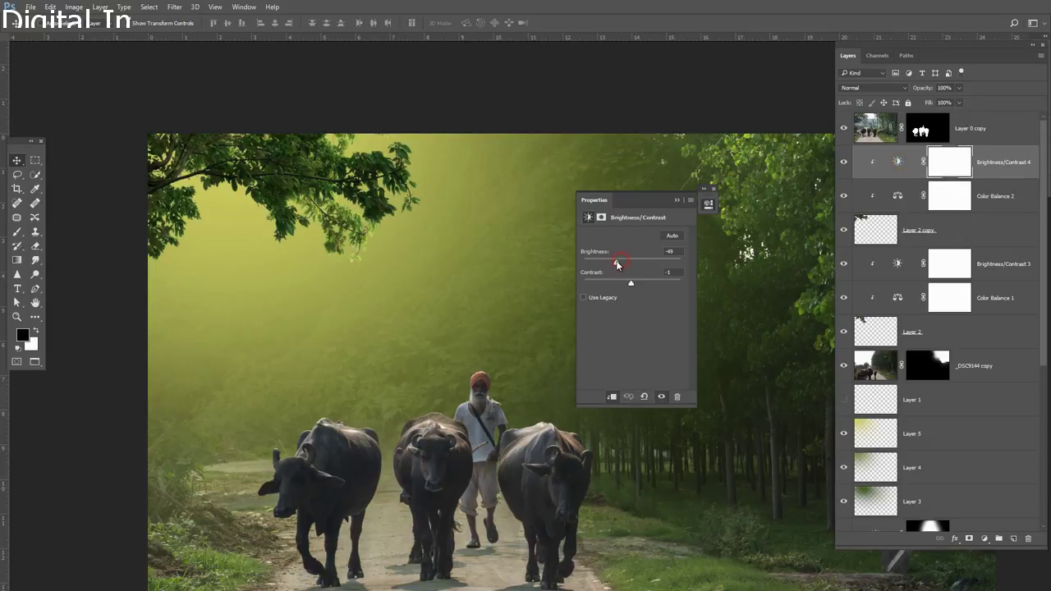
left_click(678, 202)
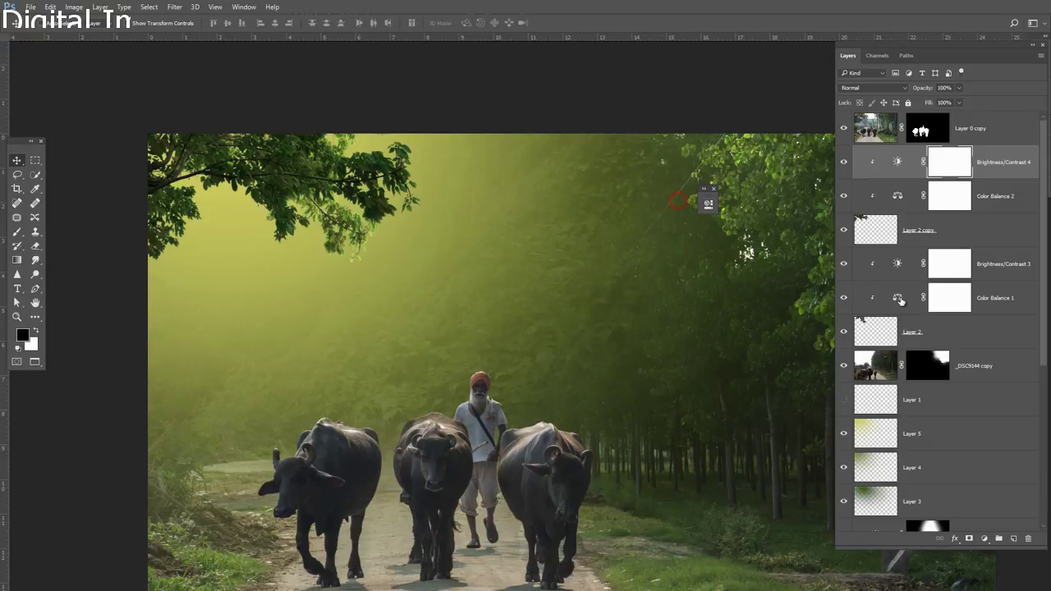
Step: Retune Color Balance 1 highlights to -3 cyan/red, +6 green and -40 blue
double_click(898, 298)
left_click(645, 235)
left_click(637, 257)
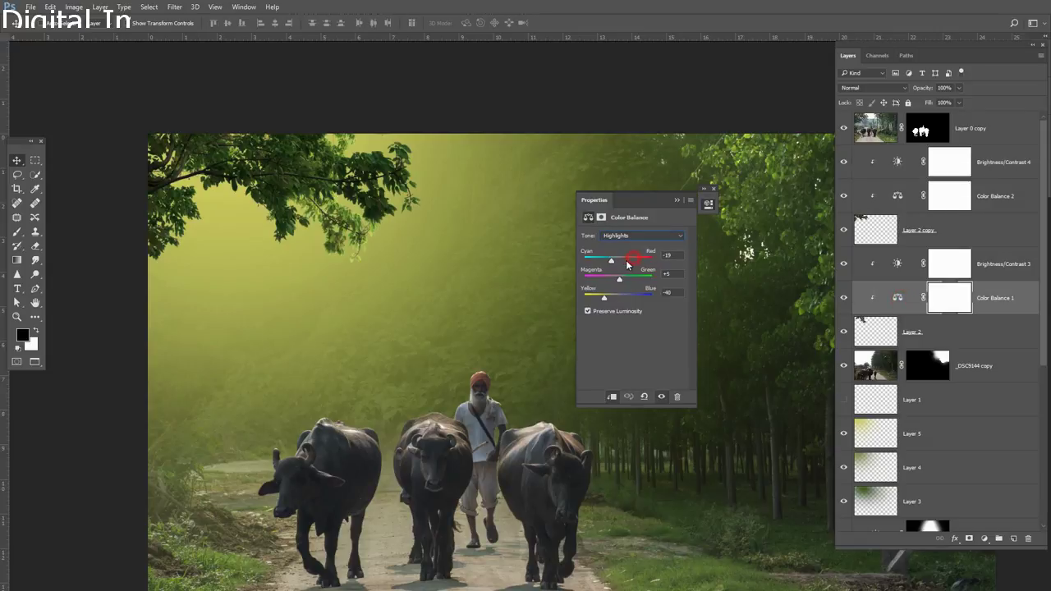
left_click_drag(606, 259, 622, 264)
left_click_drag(627, 281, 618, 281)
left_click(677, 200)
Step: Zoom out to the whole image, then zoom back in with the Zoom tool
key("ctrl+minus")
left_click(429, 339)
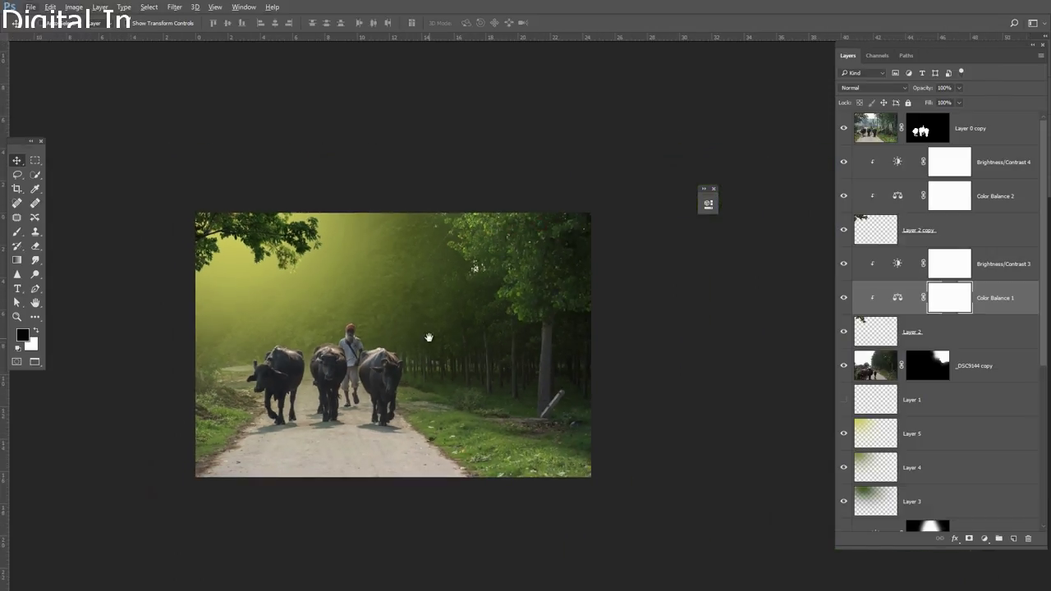
left_click(513, 336)
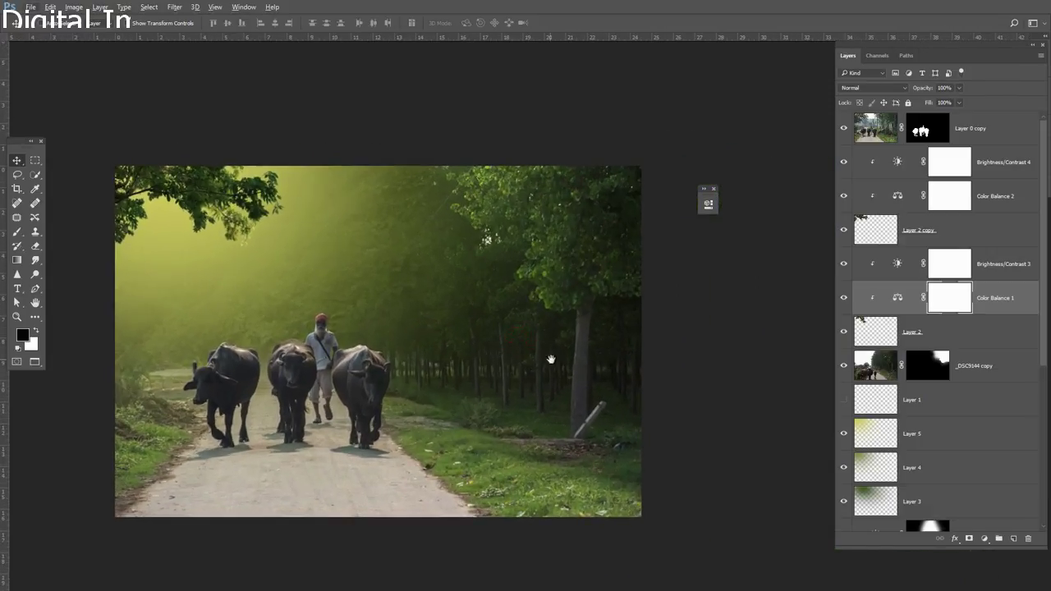
left_click(551, 359)
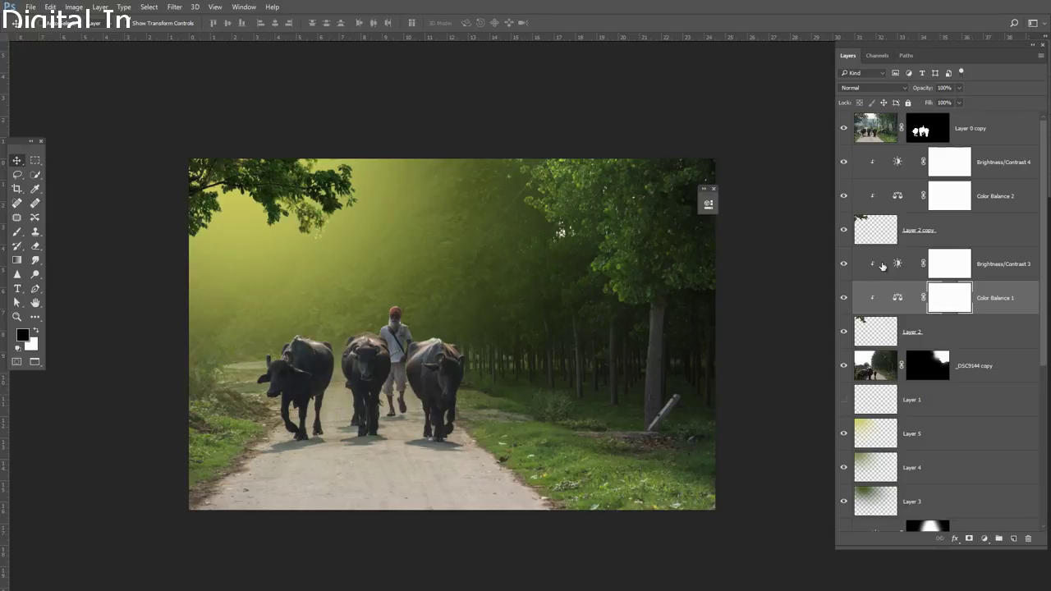
left_click(876, 233)
Step: Toggle the _DSC9144 copy layer to compare, then add Color Balance 3 above it
left_click(879, 366)
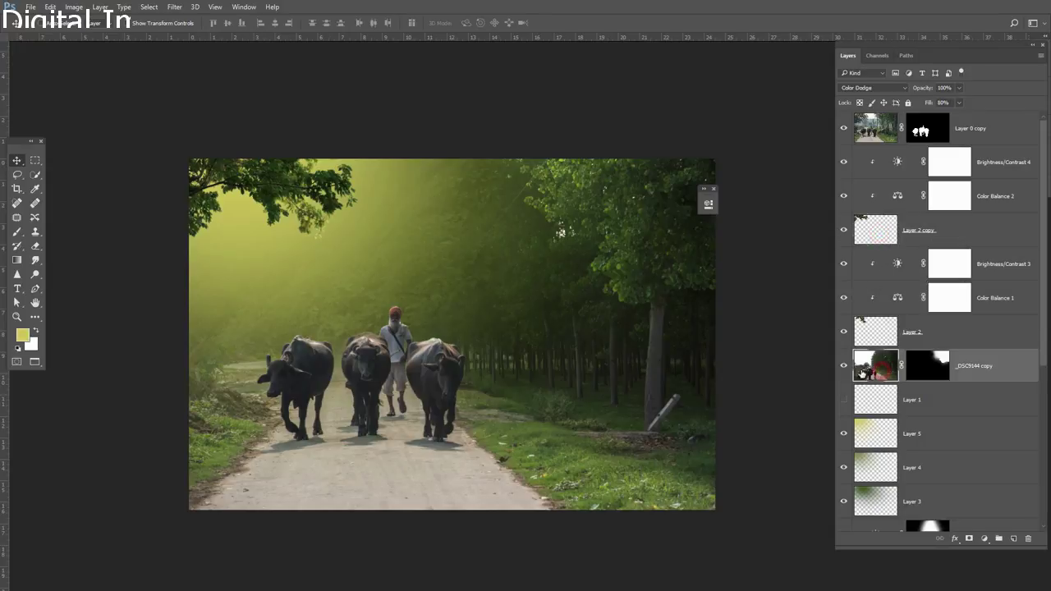
left_click(843, 366)
left_click(843, 366)
left_click(985, 540)
left_click(952, 403)
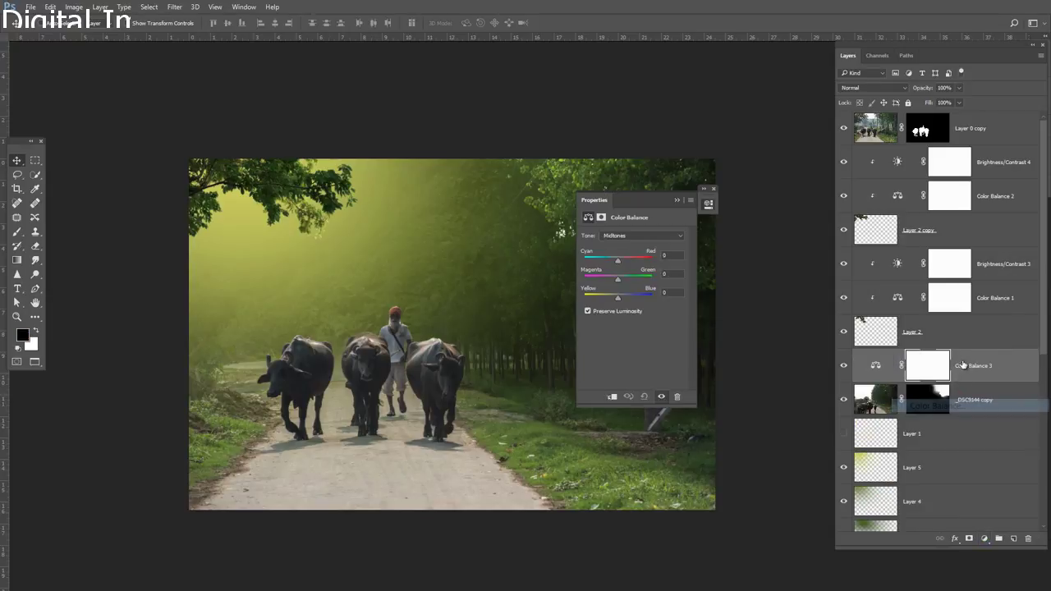
left_click_drag(633, 206, 819, 249)
Step: Set Color Balance 3 highlights to +47 red, +16 green and -24 blue
left_click(834, 279)
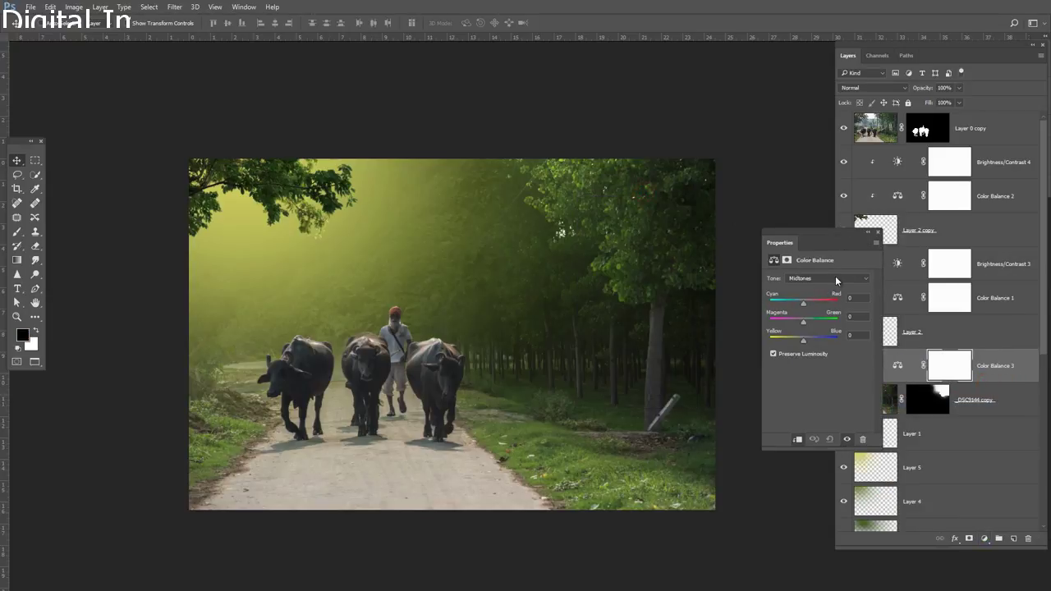
left_click(824, 300)
mouse_move(803, 304)
left_mouse_down()
mouse_move(793, 304)
mouse_move(803, 304)
left_mouse_up()
mouse_move(803, 343)
left_mouse_down()
mouse_move(781, 339)
mouse_move(798, 322)
left_mouse_up()
left_click(796, 343)
left_click_drag(803, 303, 818, 305)
left_click(809, 323)
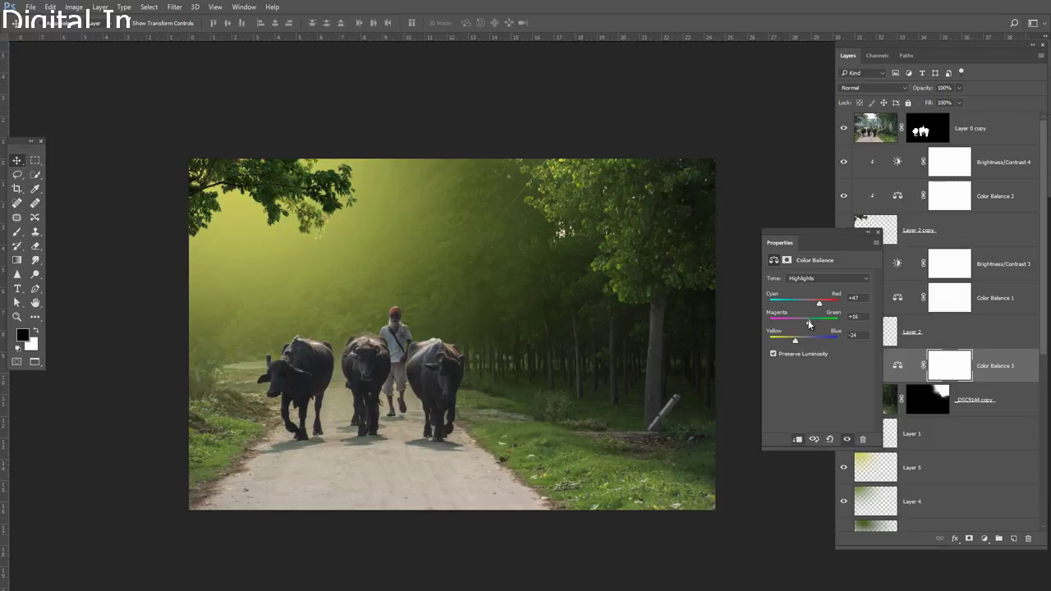
Step: Toggle the _DSC9144 road photo layer off and on to compare the composite
left_click(868, 233)
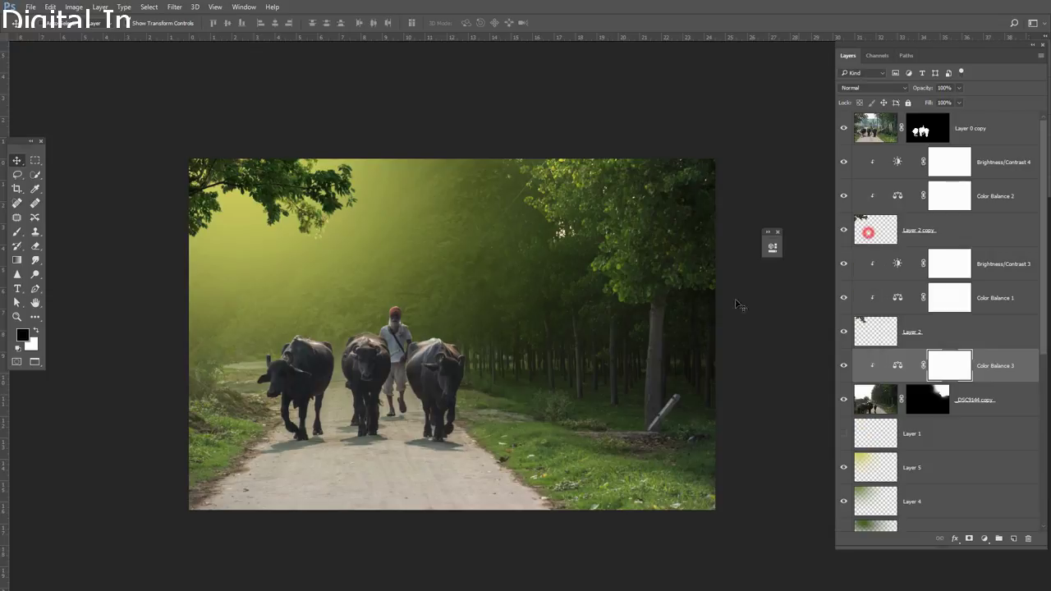
scroll(548, 342, "down", 1)
scroll(546, 341, "up", 2)
left_click_drag(554, 363, 560, 359)
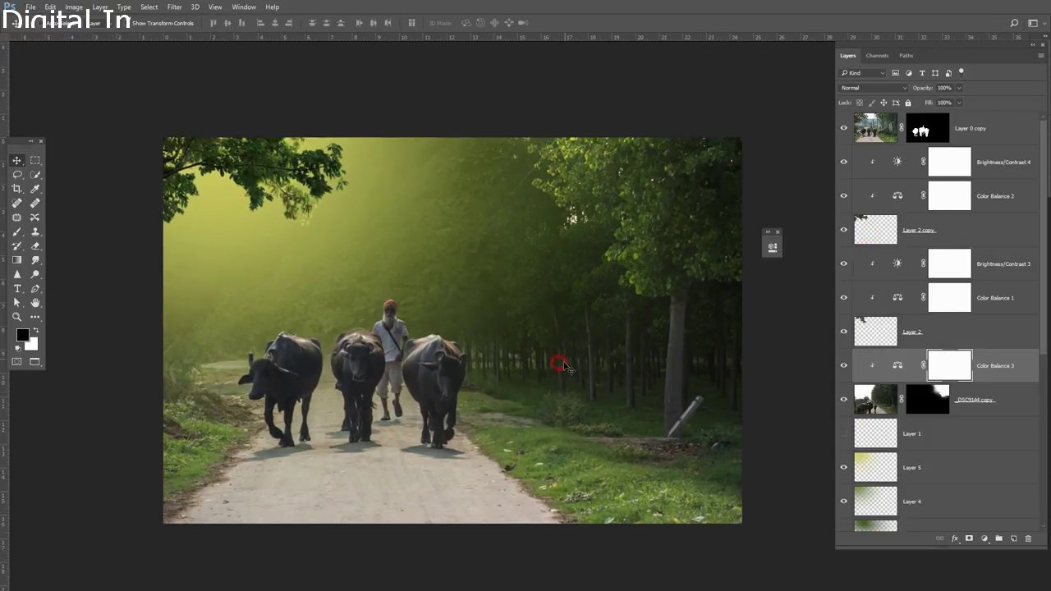
scroll(929, 467, "down", 3)
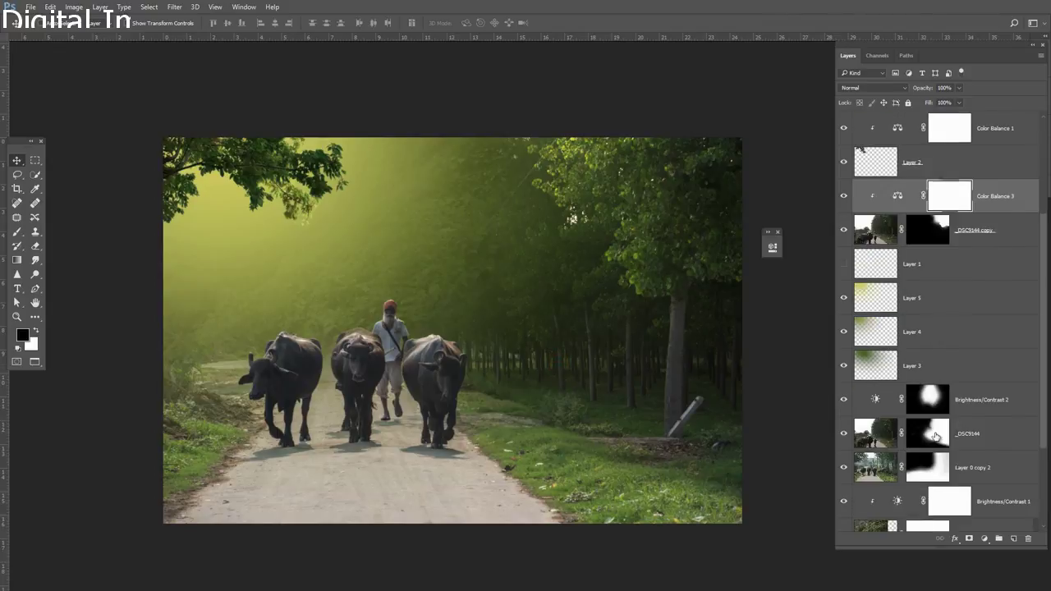
scroll(944, 443, "down", 2)
left_click(981, 402)
left_click(843, 401)
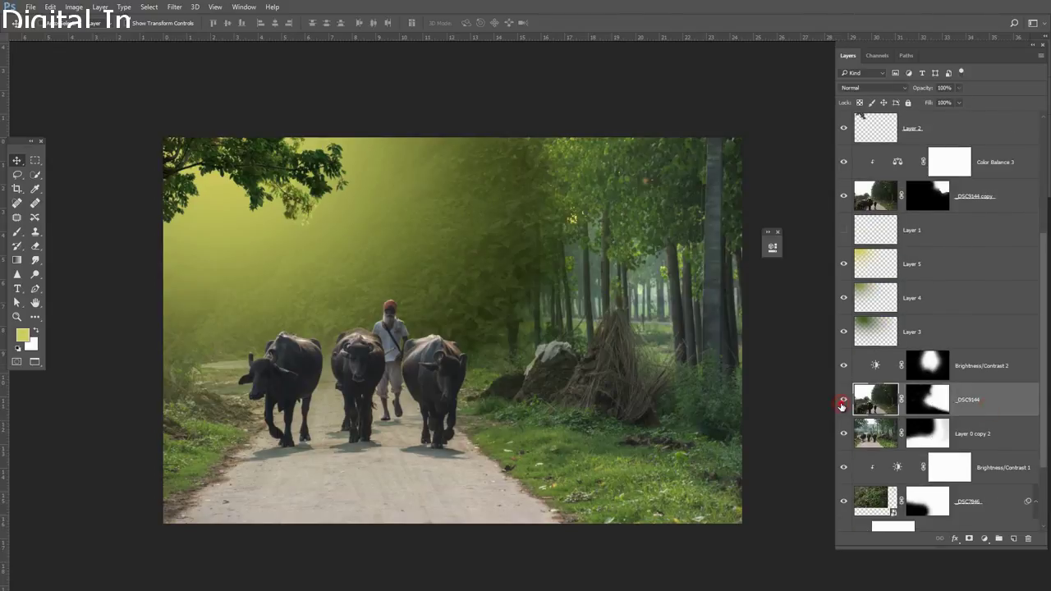
left_click(843, 400)
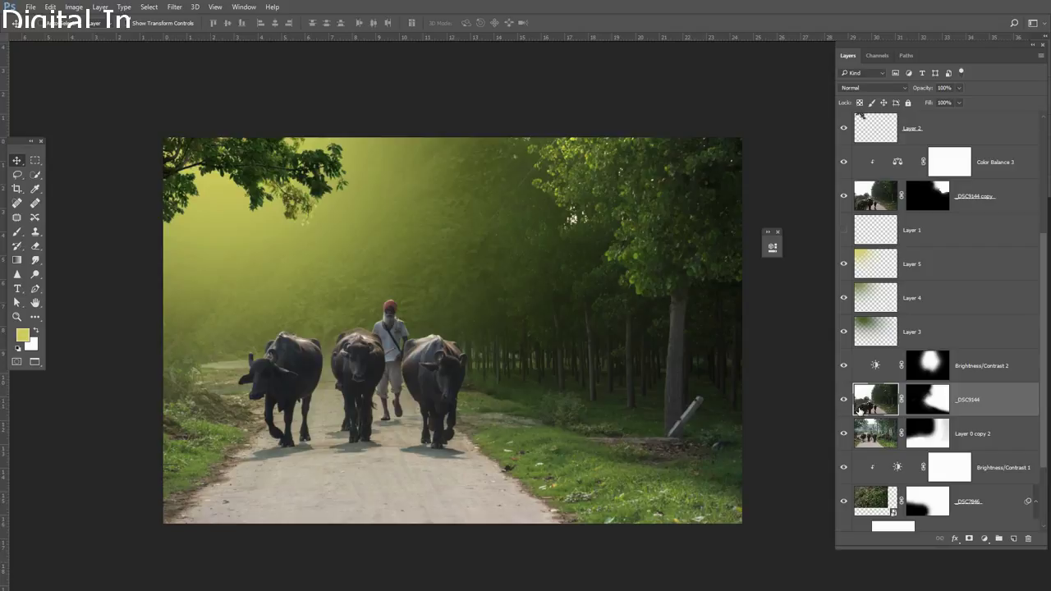
Step: Toggle Brightness/Contrast 2, then _DSC9144, off and on again for comparison
left_click(844, 365)
left_click(844, 365)
left_click(843, 400)
left_click(842, 399)
Step: Toggle Layer 0 copy 2's visibility, select it, and bring up the adjustment layer list
left_click(958, 433)
left_click(839, 435)
left_click(839, 435)
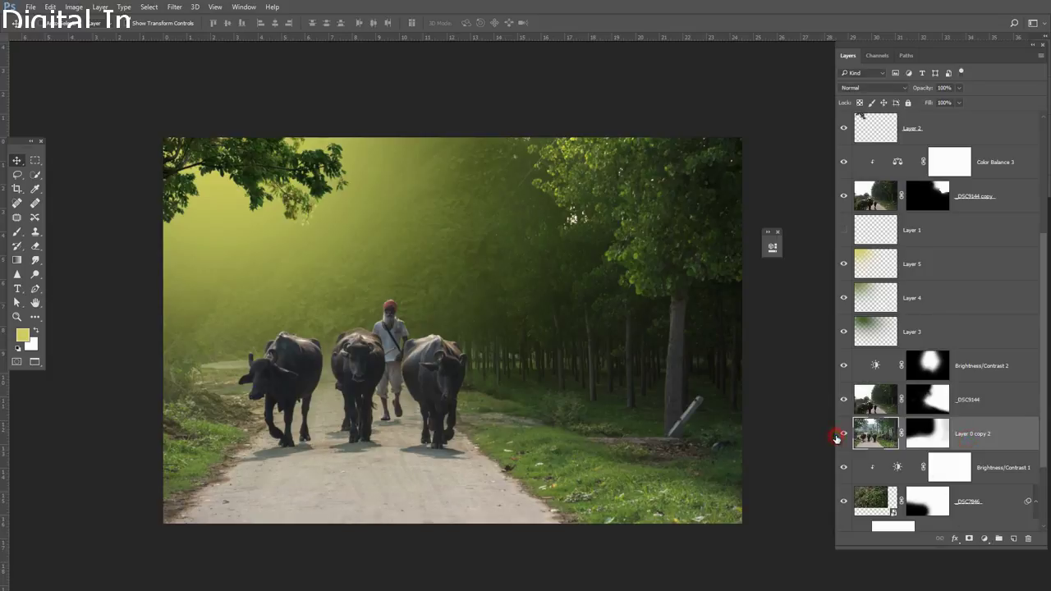
scroll(885, 453, "down", 1)
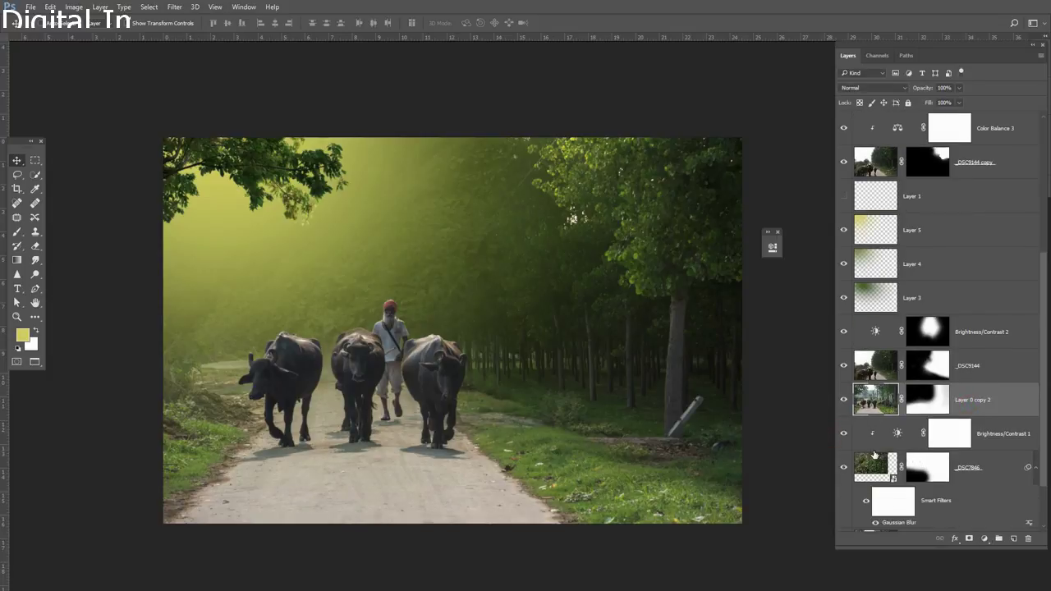
left_click(982, 538)
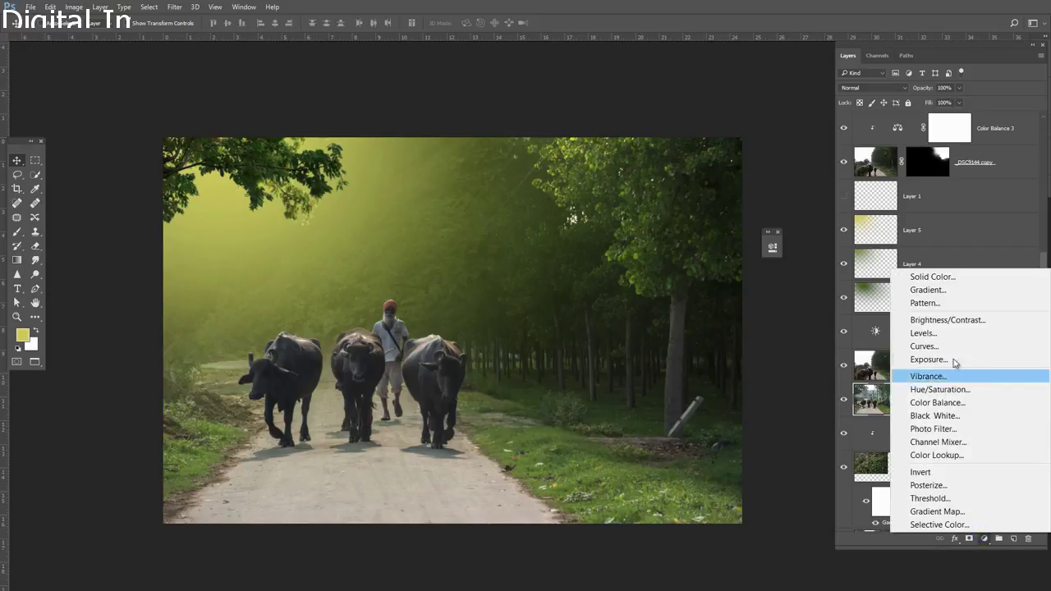
Step: Add a Brightness/Contrast layer at about -43 brightness, 72 contrast, clipped to Layer 0 copy 2
left_click(952, 333)
mouse_move(683, 305)
left_mouse_down()
mouse_move(726, 330)
mouse_move(678, 303)
mouse_move(683, 309)
left_mouse_up()
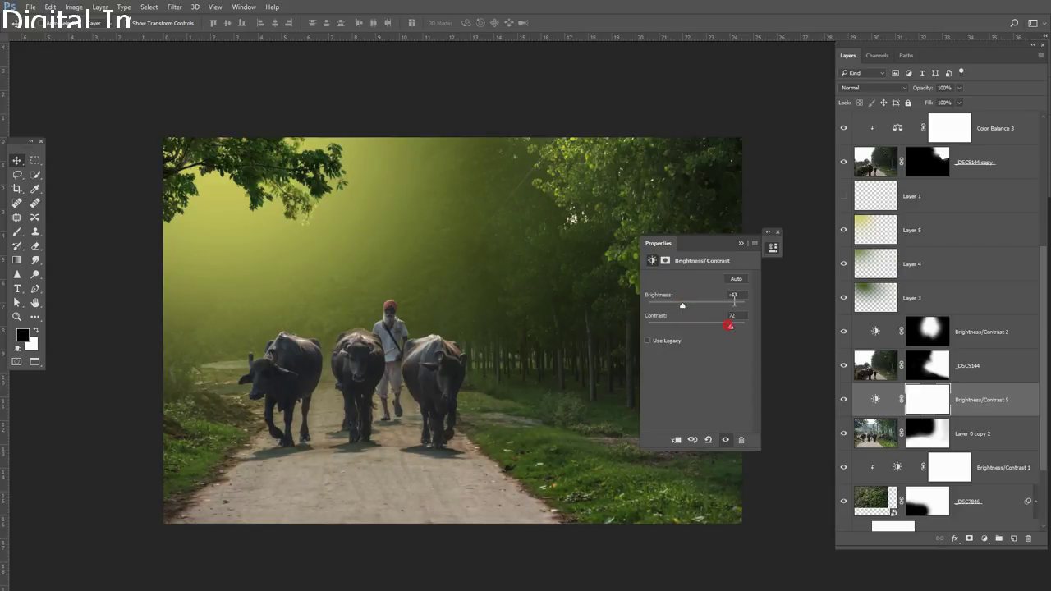
left_click(741, 244)
scroll(478, 402, "up", 1)
left_click_drag(493, 424, 514, 428)
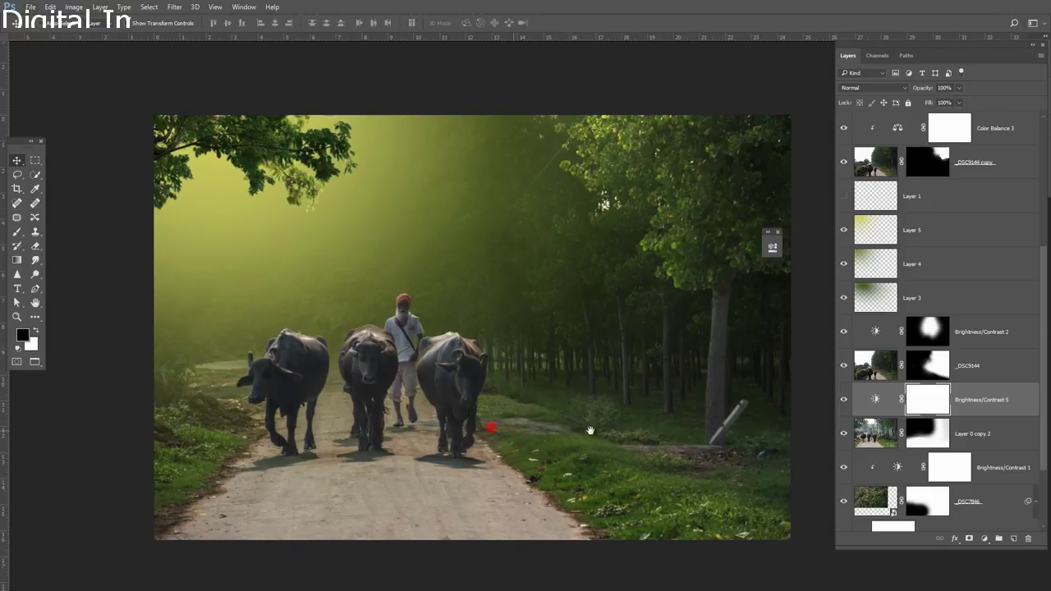
left_click(993, 415, "alt")
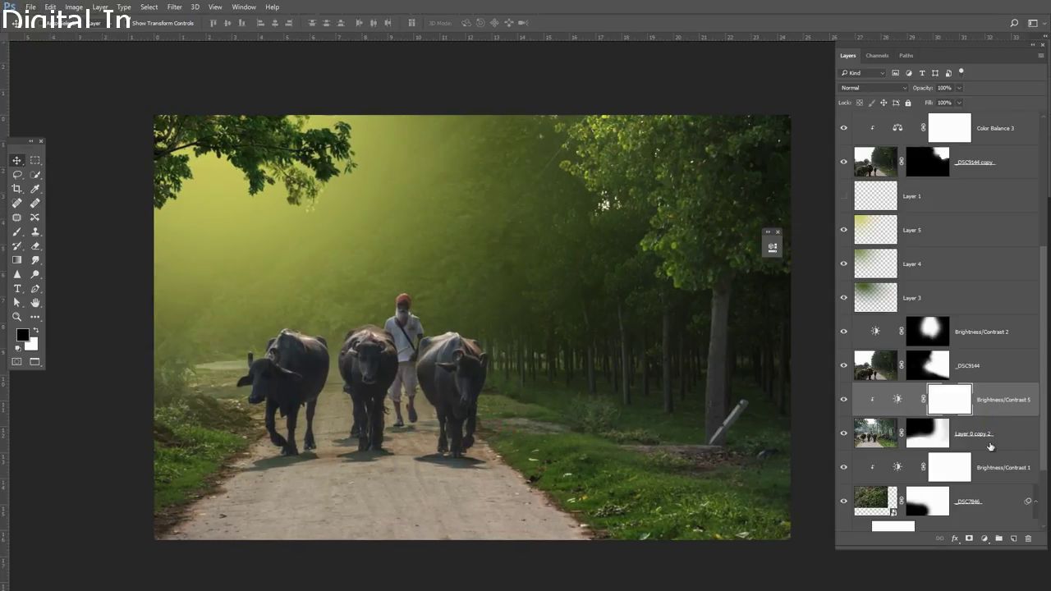
left_click(990, 538)
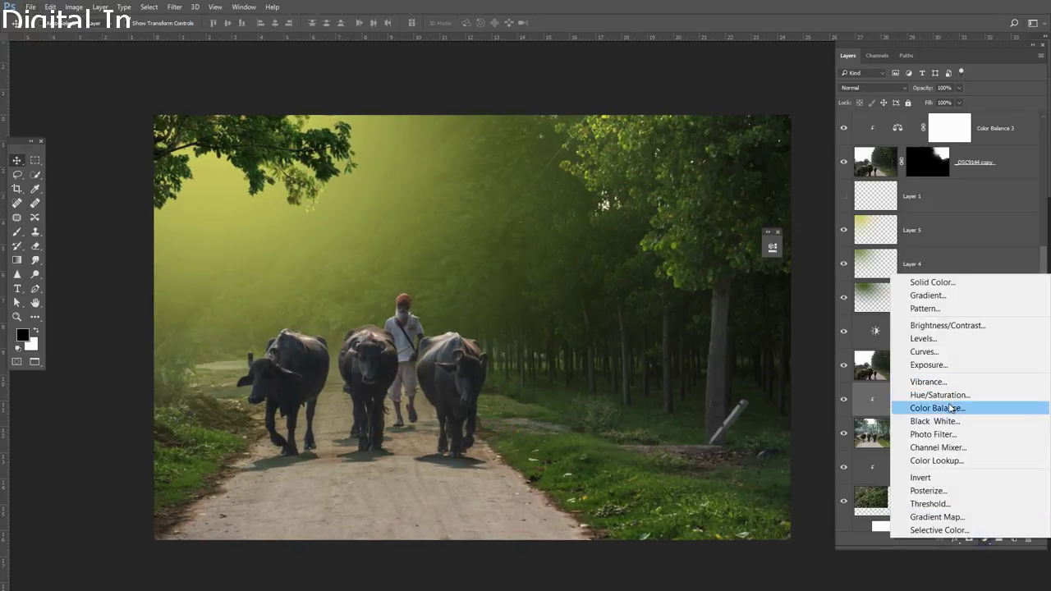
Step: Add a Color Balance layer, pushing midtones toward green and highlights toward yellow
left_click(948, 408)
left_click_drag(681, 322, 681, 323)
left_click(711, 281)
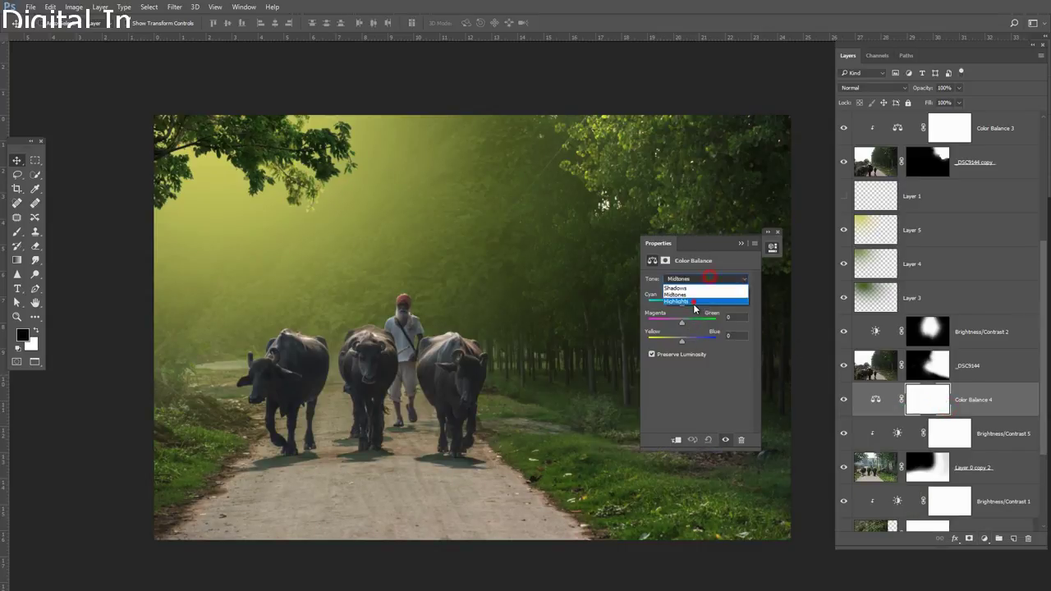
left_click(692, 302)
left_click(672, 340)
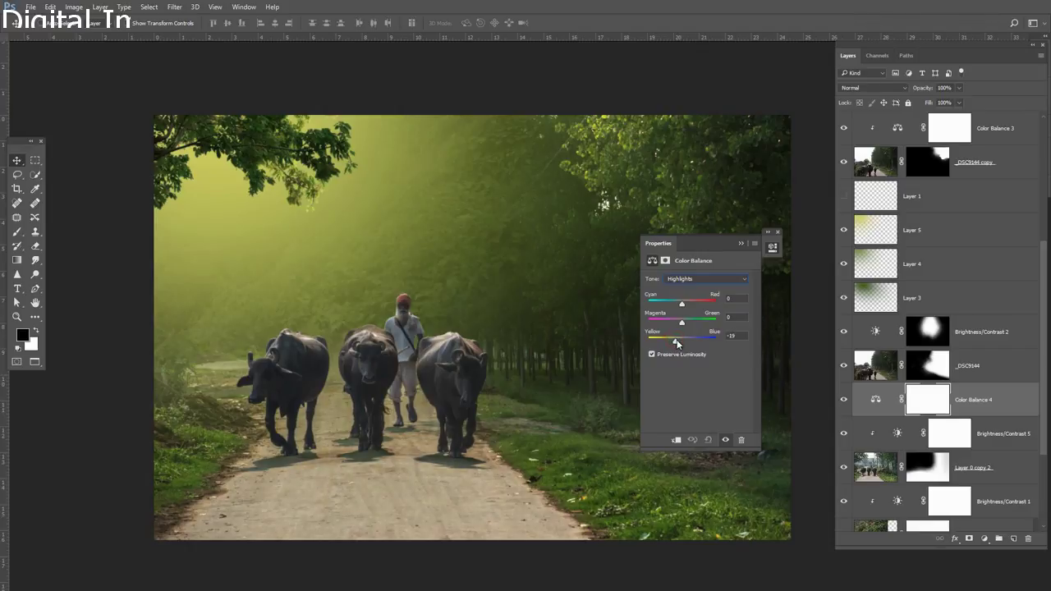
left_click_drag(677, 345, 690, 323)
left_click(677, 341)
Step: Set Color Balance 4 midtones to -11 magenta/green and -3 yellow/blue, then clip it to Layer 0 copy 2
left_click(714, 282)
left_click(690, 291)
left_click(690, 324)
left_click_drag(681, 342, 680, 343)
left_click(744, 245)
left_click(873, 399)
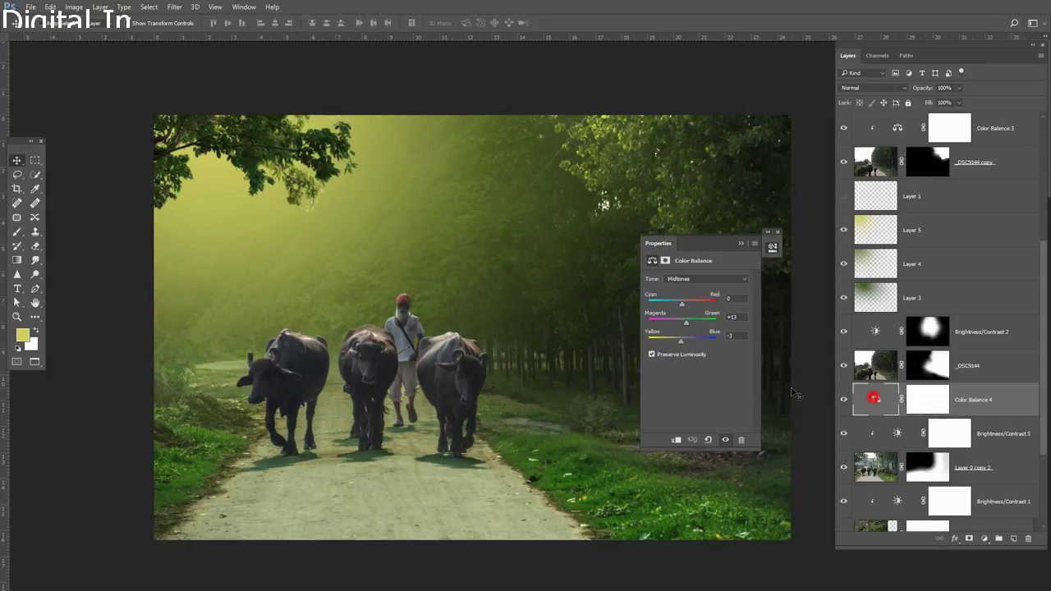
left_click_drag(681, 320, 675, 320)
left_click(741, 244)
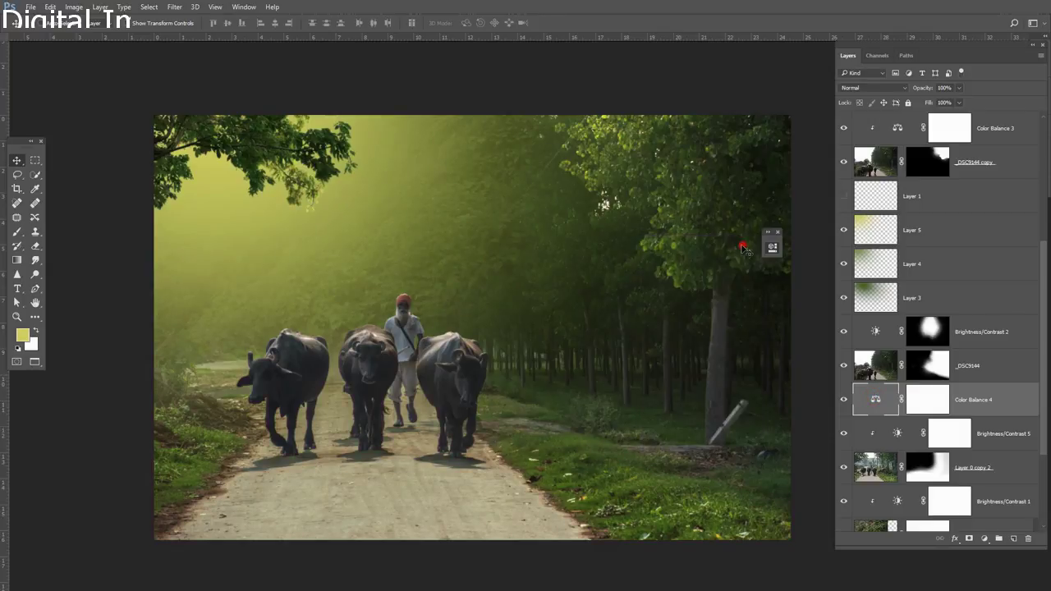
left_click(843, 400)
left_click(843, 400)
left_click(1007, 413, "alt")
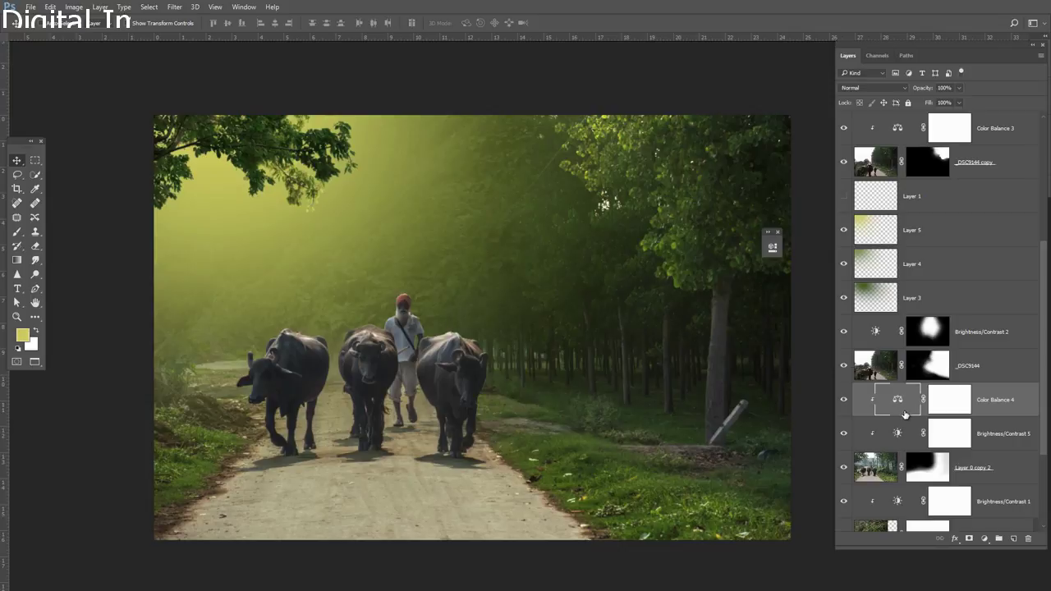
scroll(907, 415, "down", 1)
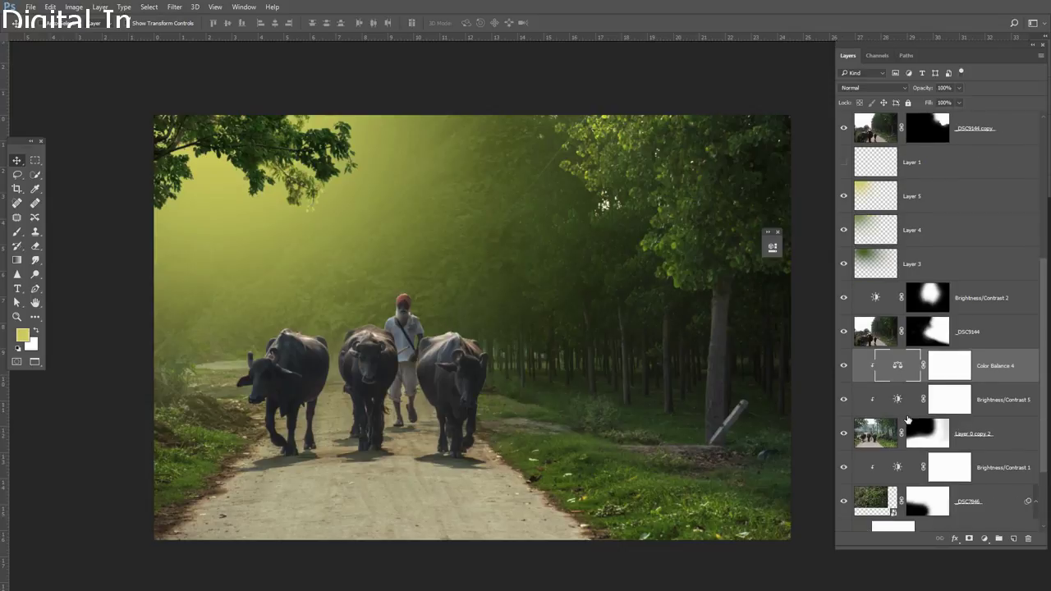
Step: Add a strongly darkening Brightness/Contrast 6 above Layer 0 copy 2 and invert its mask to black
left_click(986, 433)
left_click(984, 539)
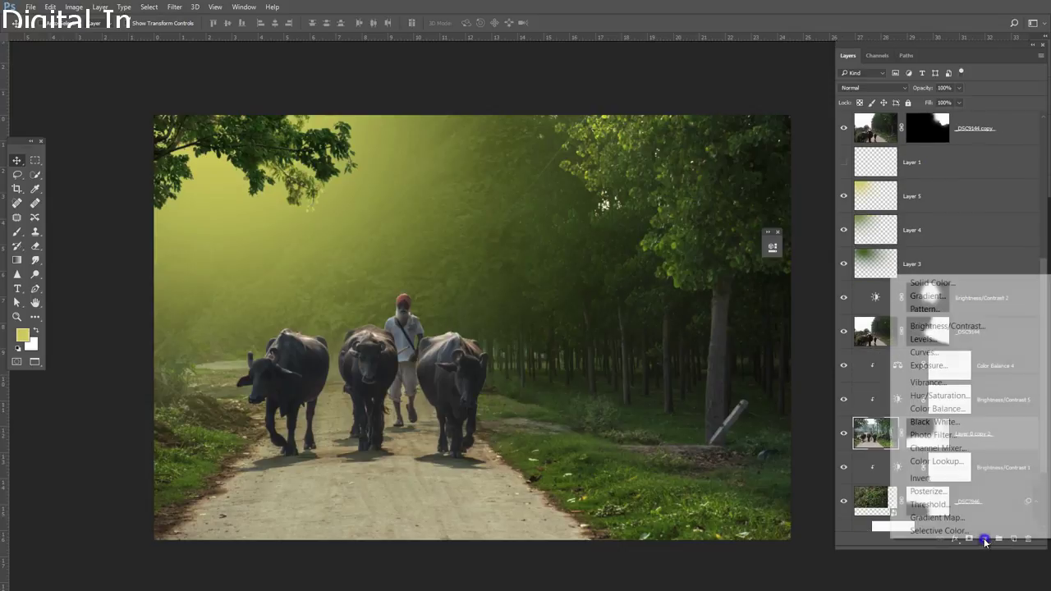
left_click(944, 326)
mouse_move(695, 305)
left_mouse_down()
mouse_move(648, 308)
mouse_move(722, 328)
mouse_move(673, 309)
mouse_move(685, 307)
left_mouse_up()
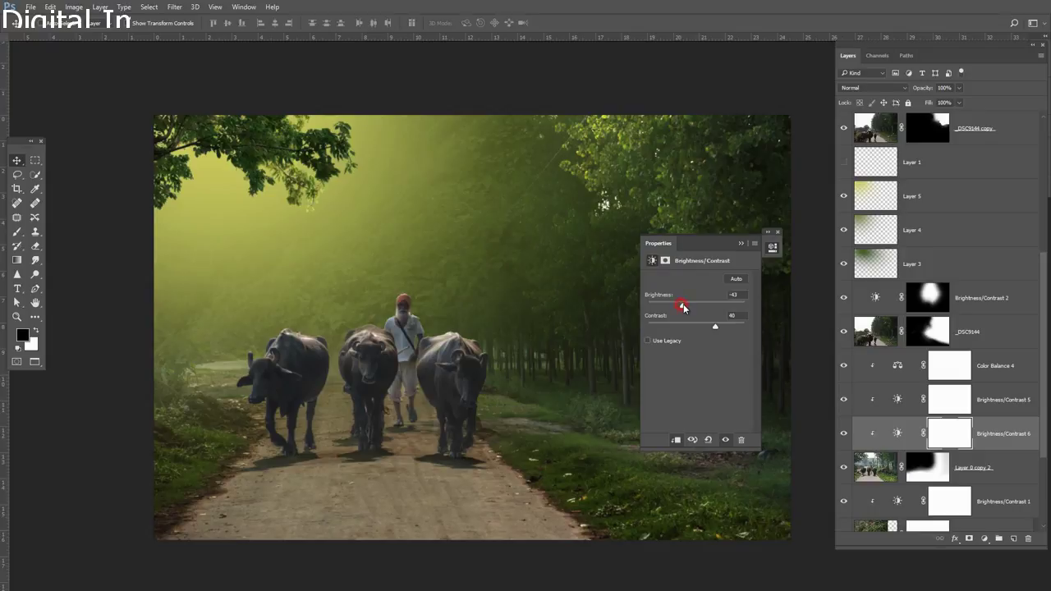
left_click(741, 246)
left_click(950, 437)
key("ctrl+i")
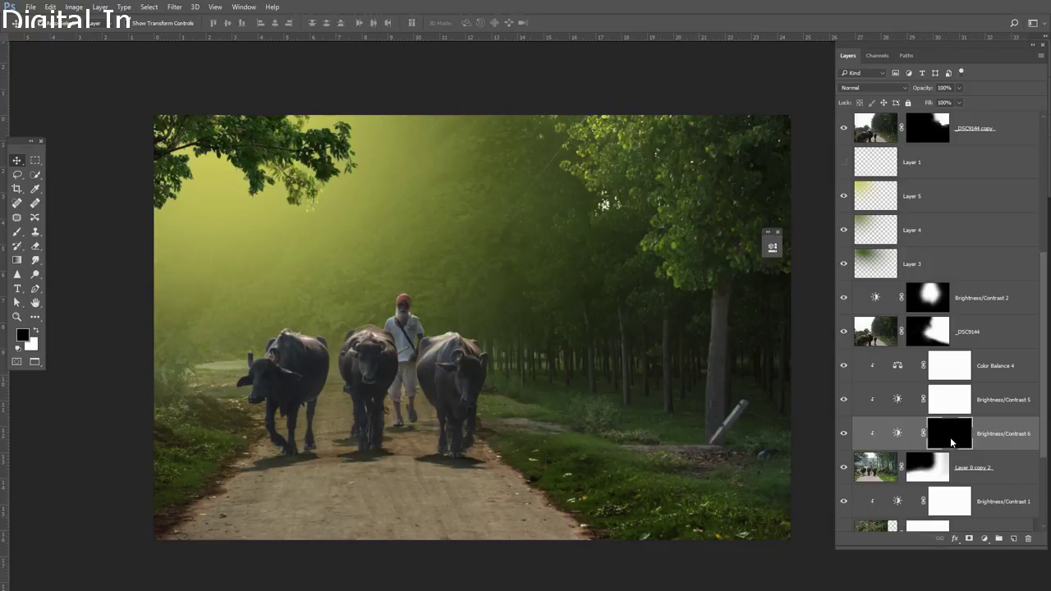
Step: Paint white into the mask to darken the lower road with the Brush
left_click(16, 244)
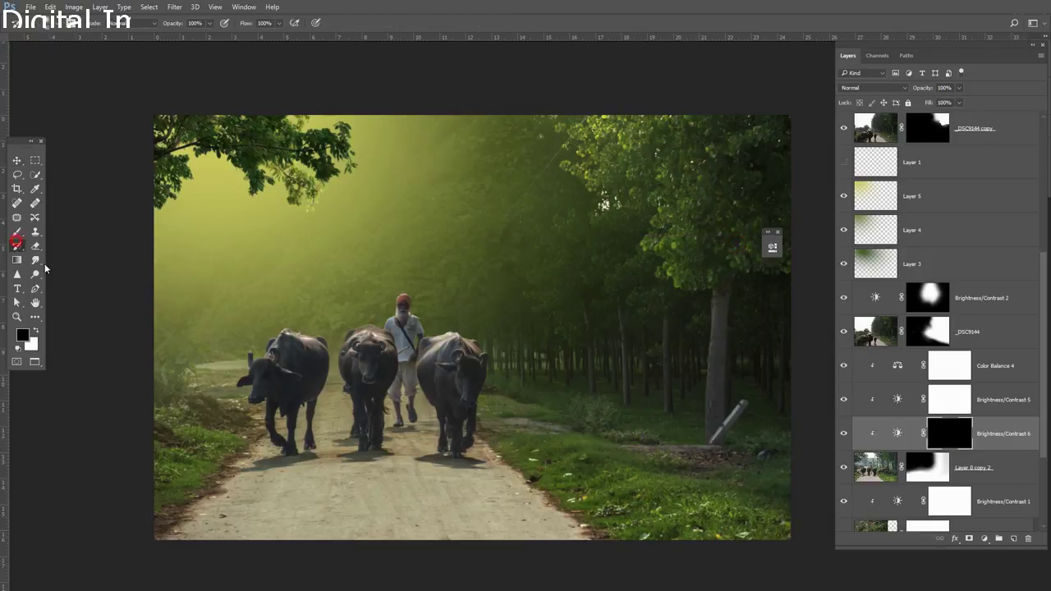
key("x")
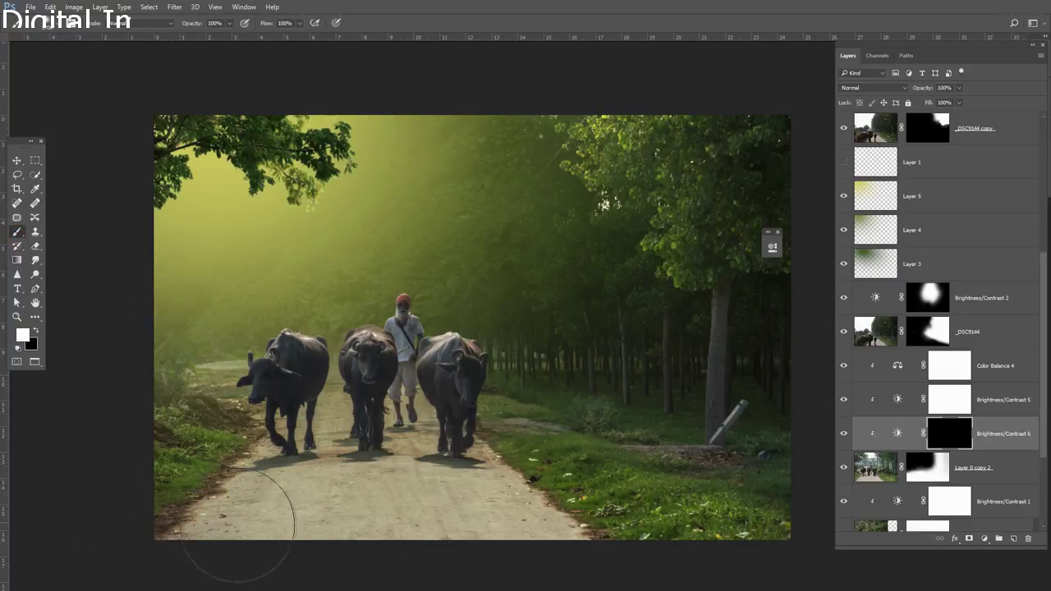
left_click_drag(236, 520, 652, 575)
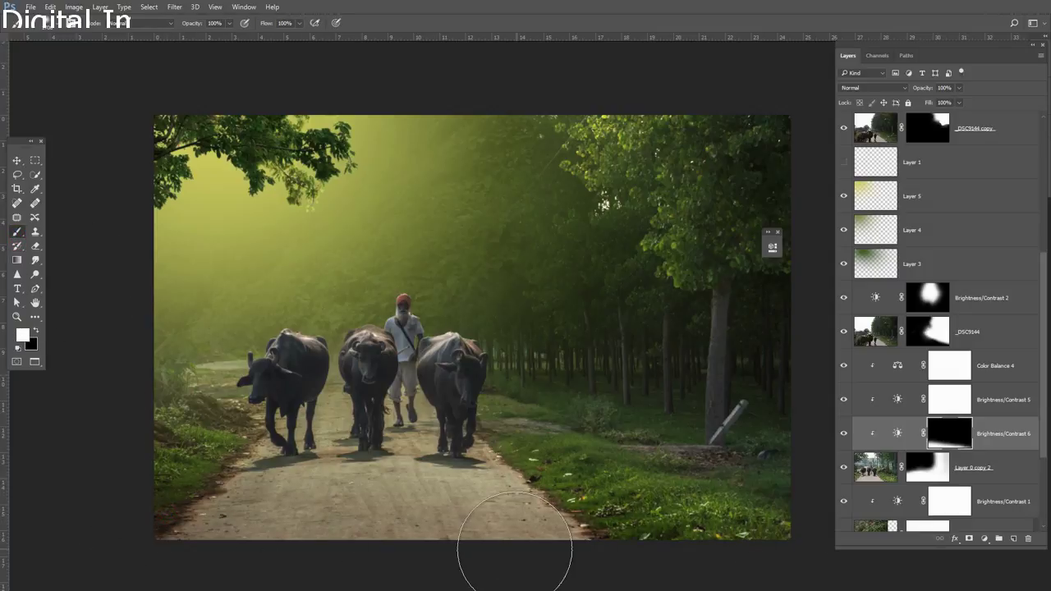
left_click_drag(563, 556, 50, 526)
key("x")
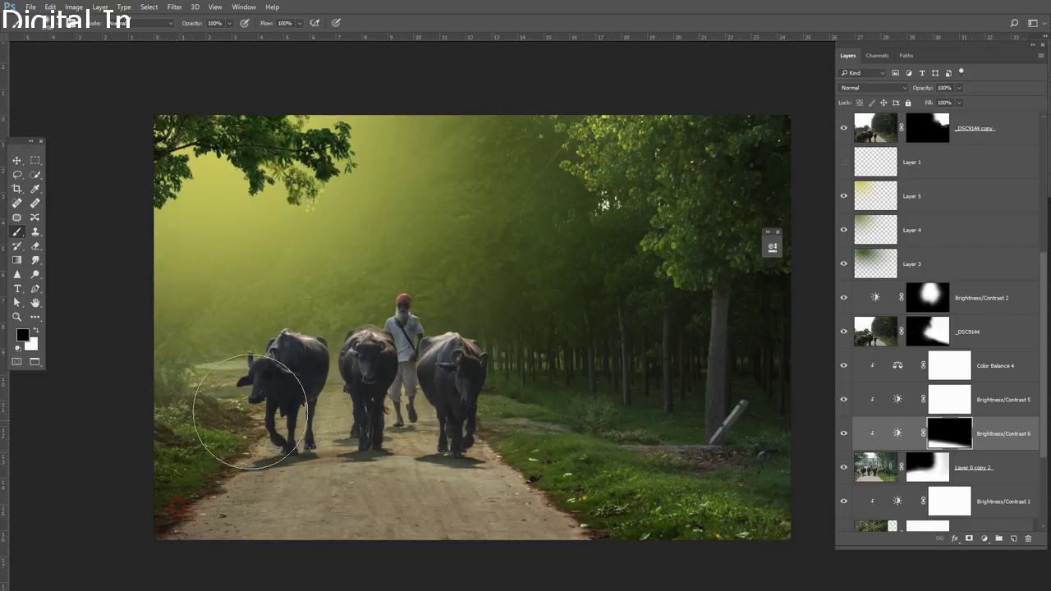
left_click_drag(251, 410, 528, 457)
key("x")
key("ctrl+z")
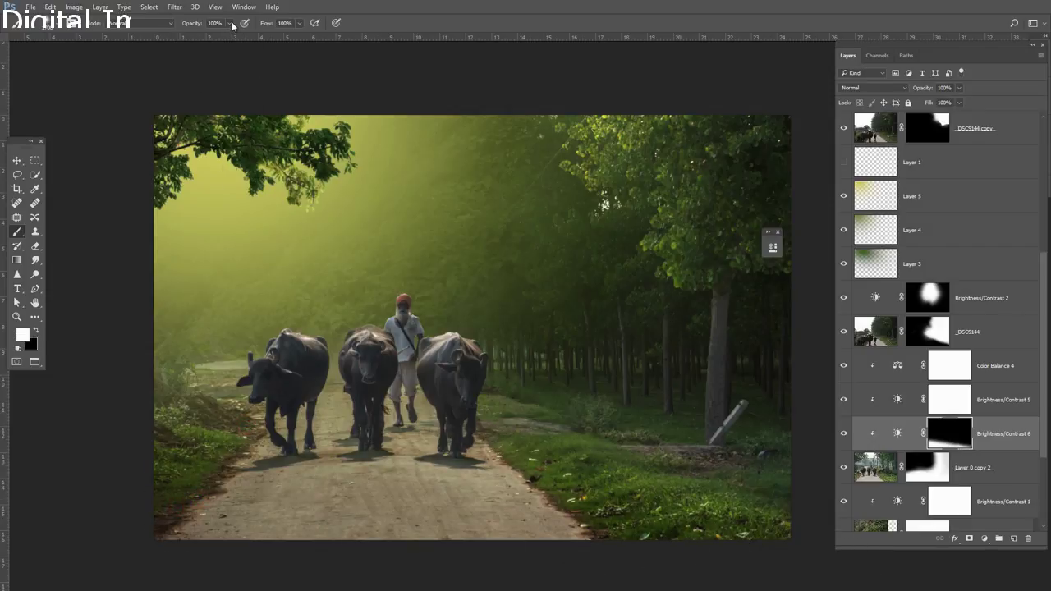
Step: At 37% brush opacity, soften the darkening across the lower road and grass
left_click_drag(229, 23, 197, 39)
key("x")
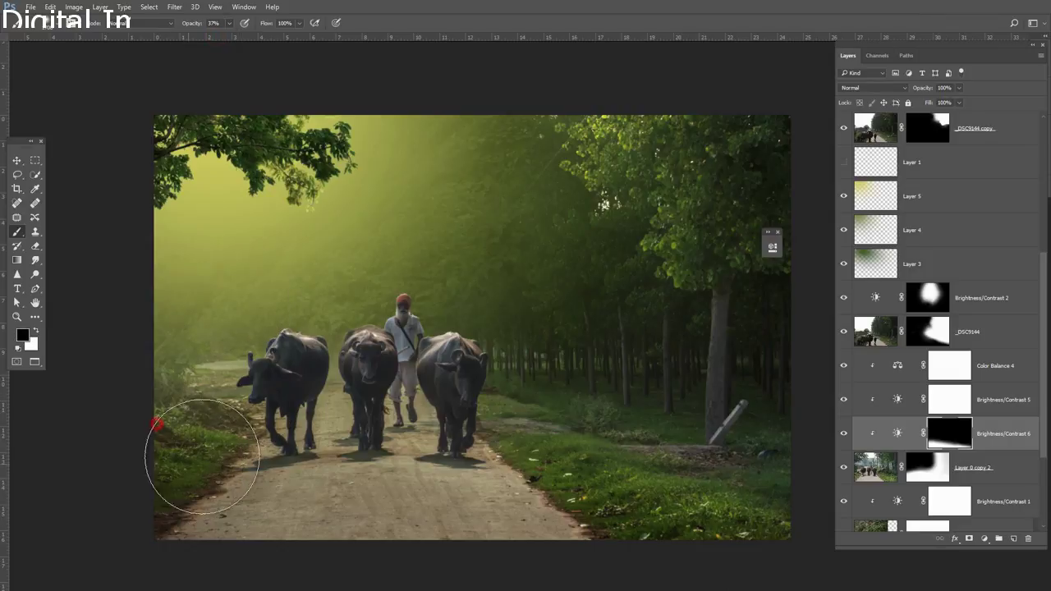
left_click_drag(201, 455, 649, 486)
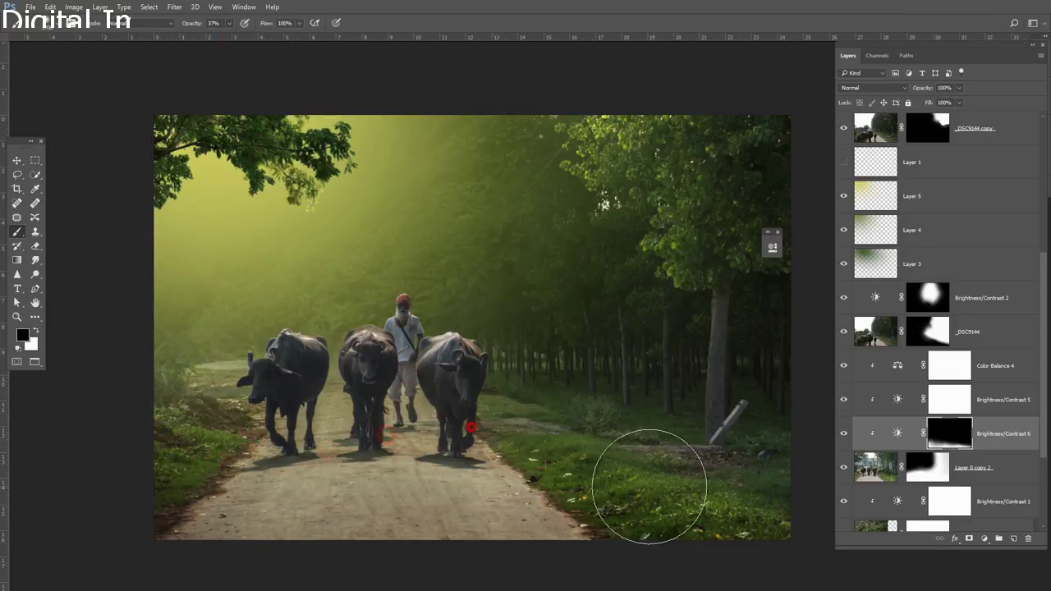
key("x")
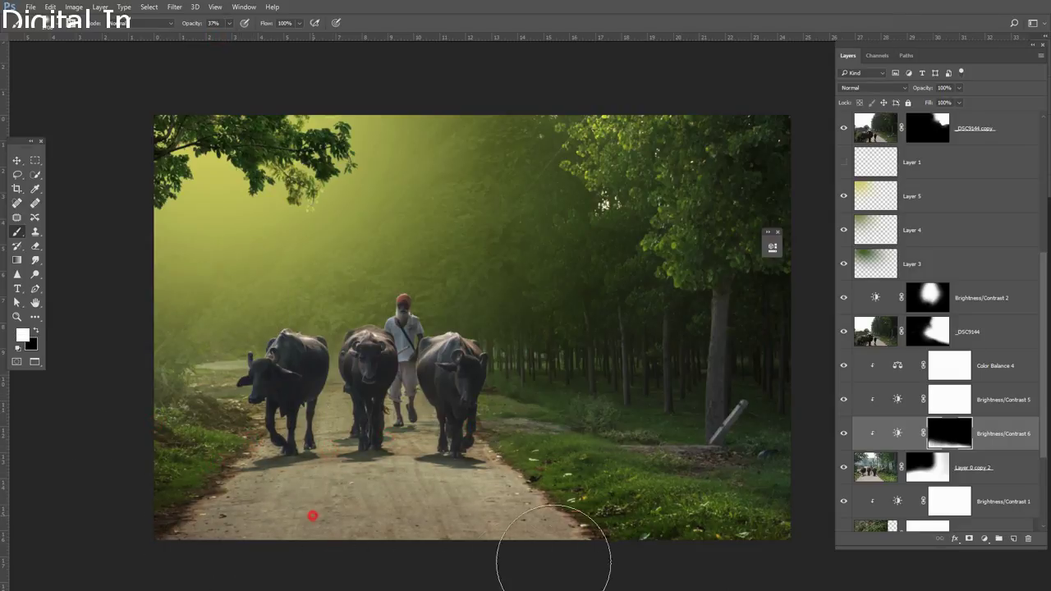
key("x")
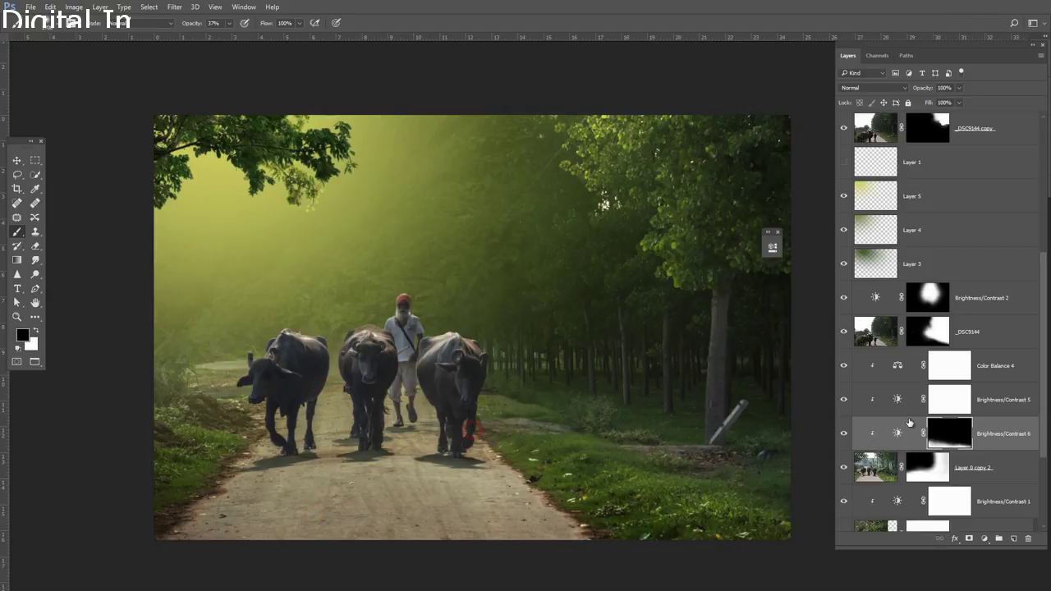
left_click(989, 472)
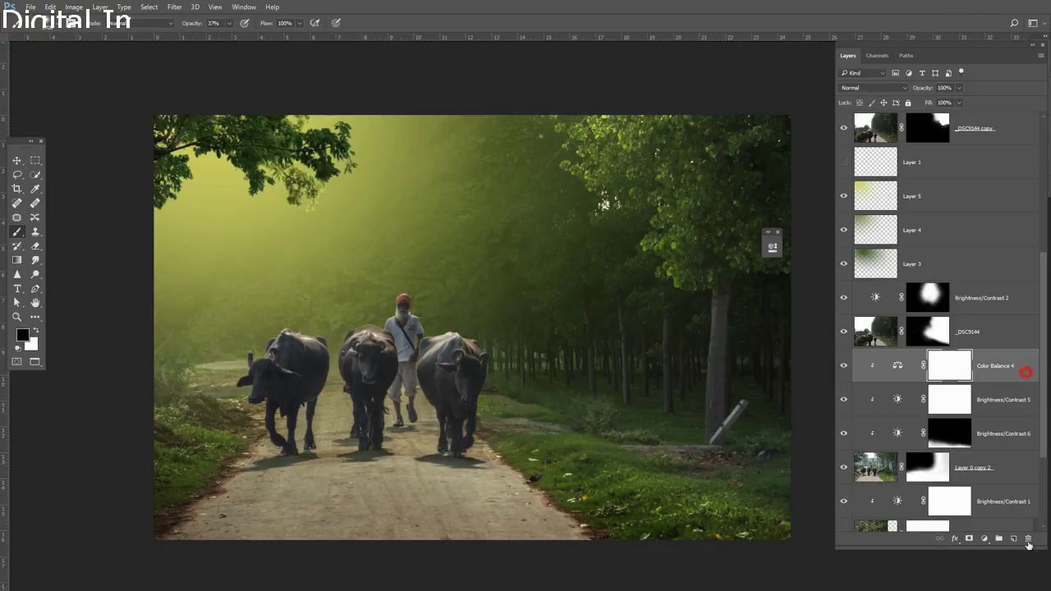
Step: Create Layer 6 above Color Balance 4 and paint yellow light over the road and grass
left_click(1024, 369)
left_click(1016, 539)
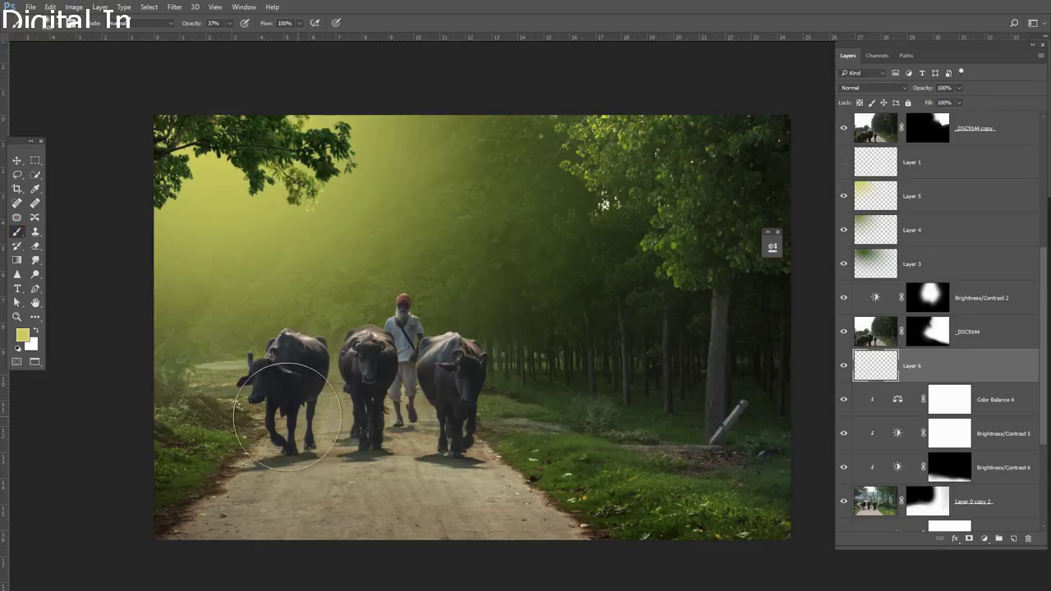
left_click_drag(205, 399, 493, 452)
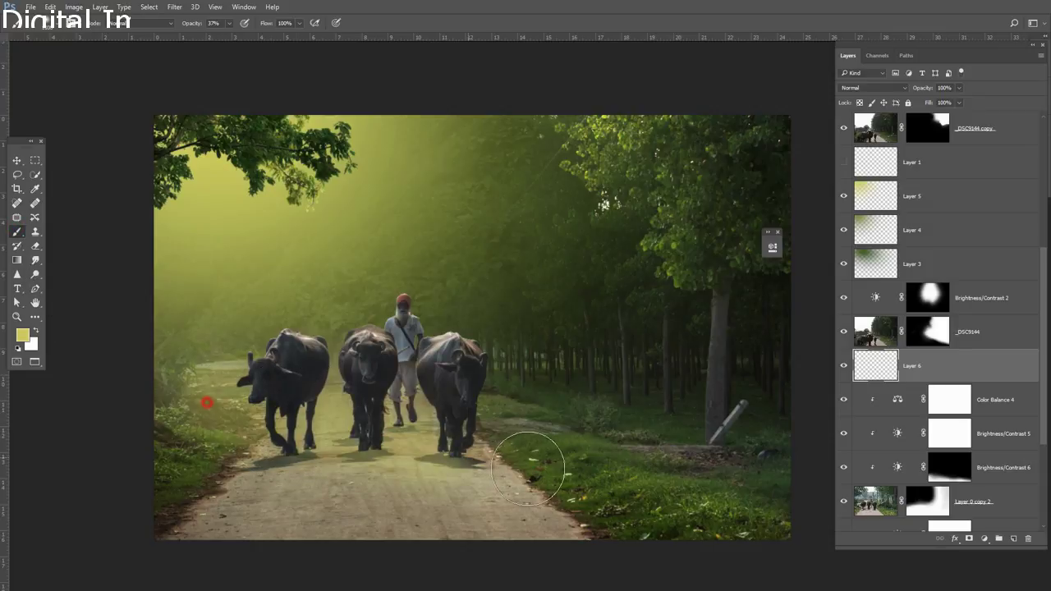
mouse_move(332, 431)
left_mouse_down()
mouse_move(621, 469)
mouse_move(364, 445)
mouse_move(486, 444)
mouse_move(624, 472)
left_mouse_up()
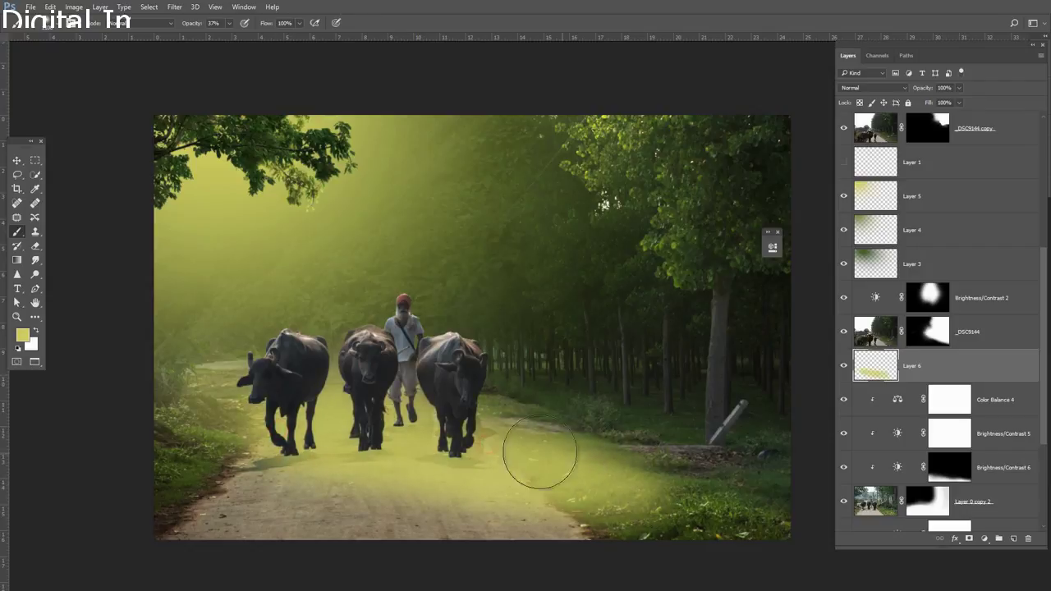
Step: Set Layer 6 to Color Dodge blending with 26% fill
left_click(872, 88)
left_click(872, 130)
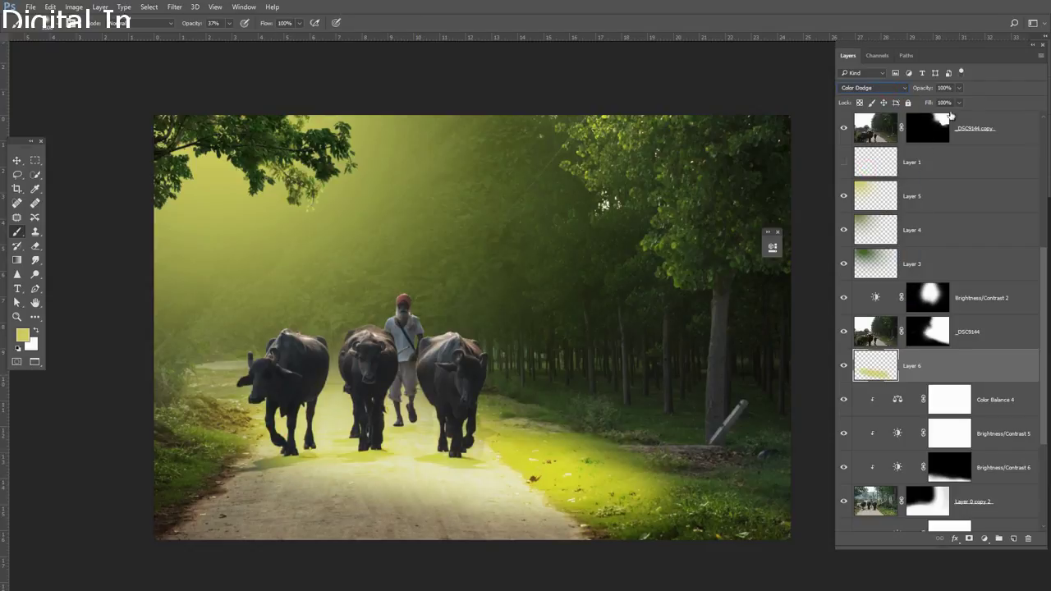
left_click_drag(950, 117, 921, 124)
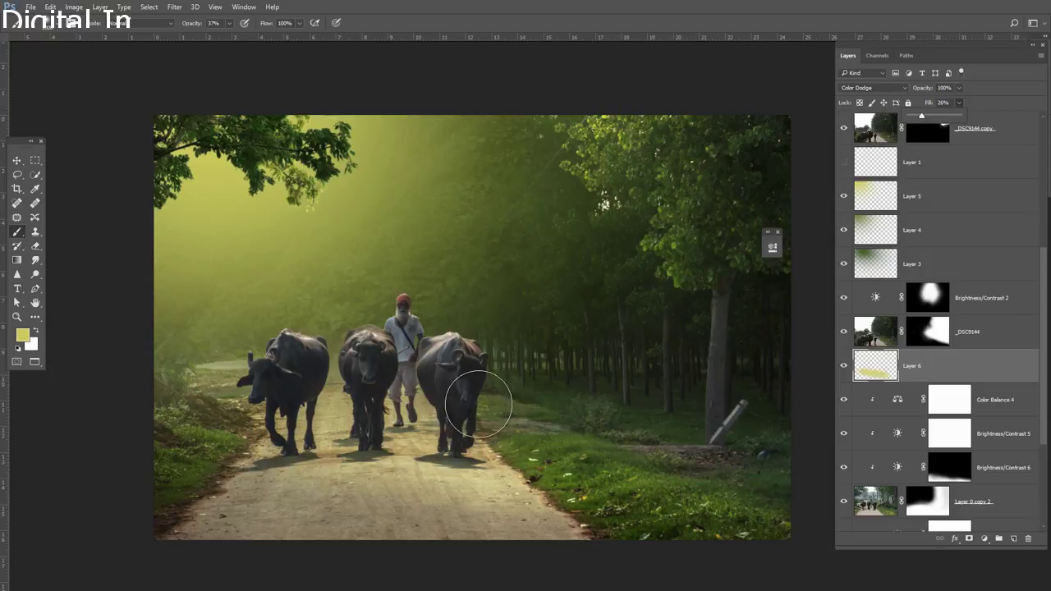
scroll(545, 411, "down", 1)
left_click_drag(544, 411, 530, 413)
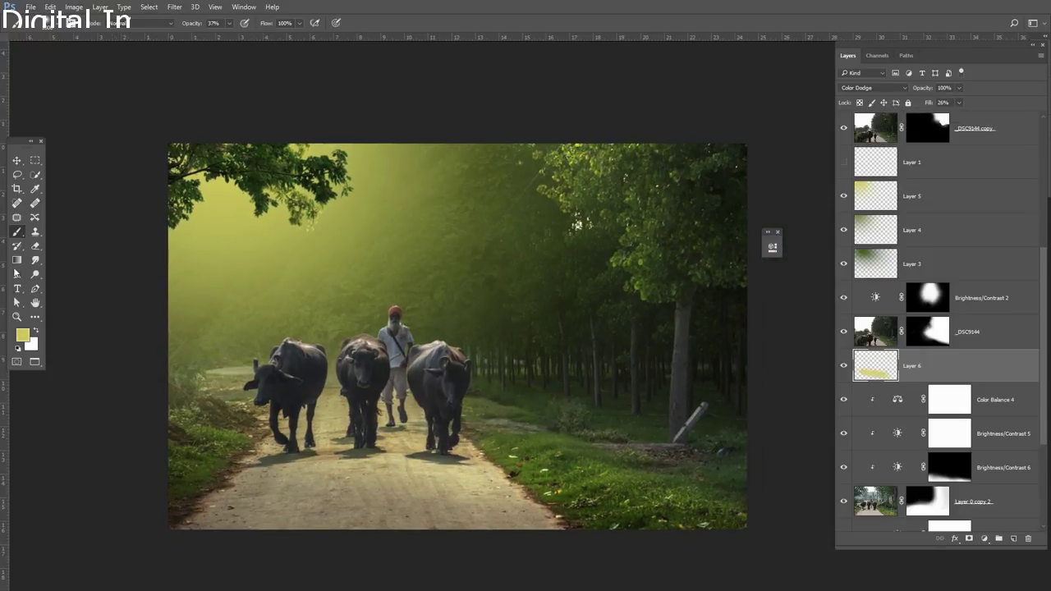
left_click(17, 234)
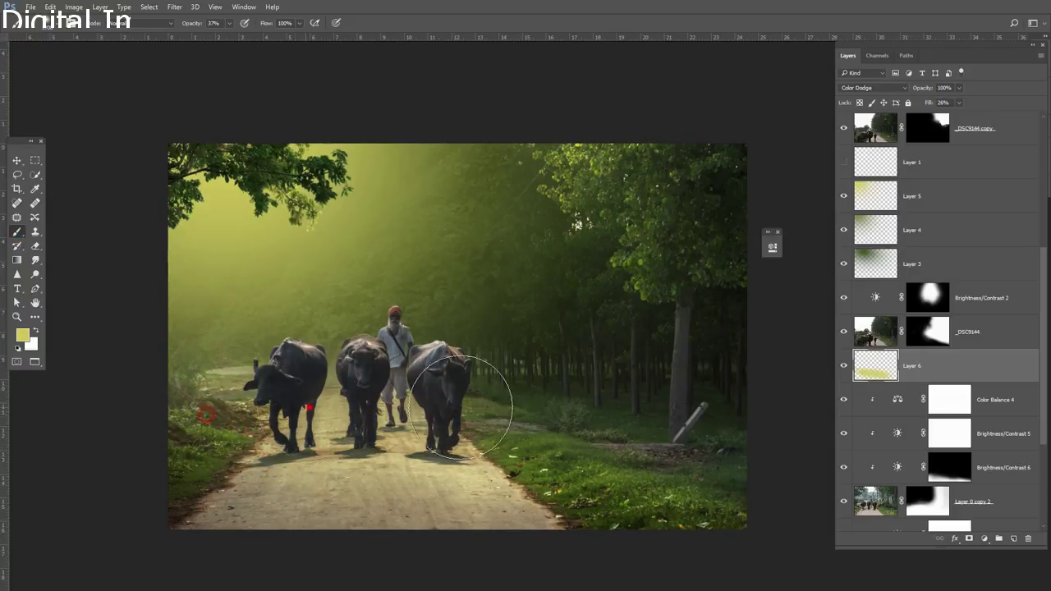
left_click(1019, 293)
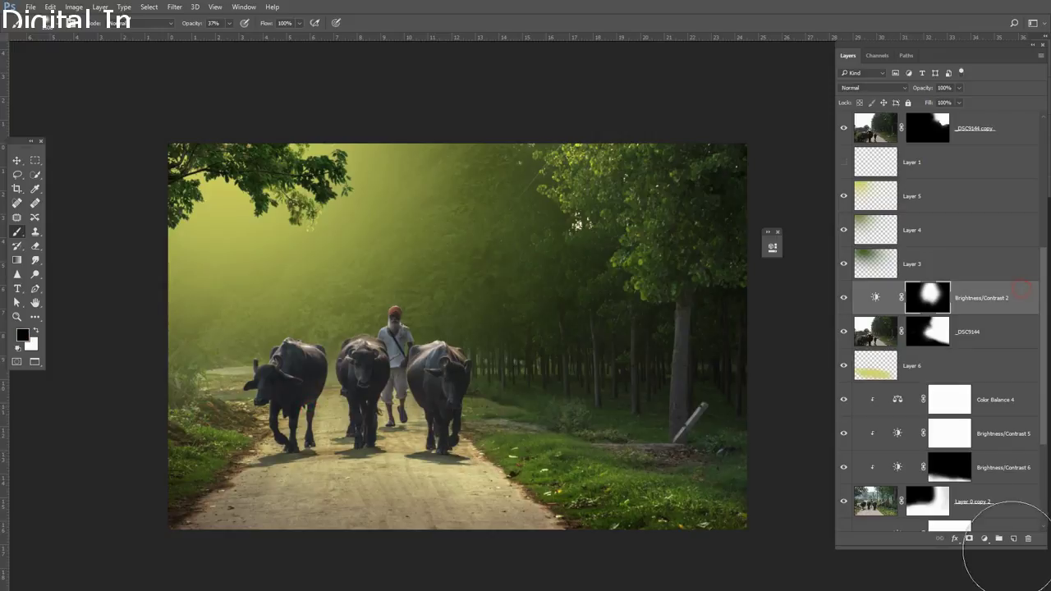
Step: Paint a trial Layer 7 yellow roadside haze in Color Dodge with near-zero fill
left_click(1013, 538)
left_click(206, 382)
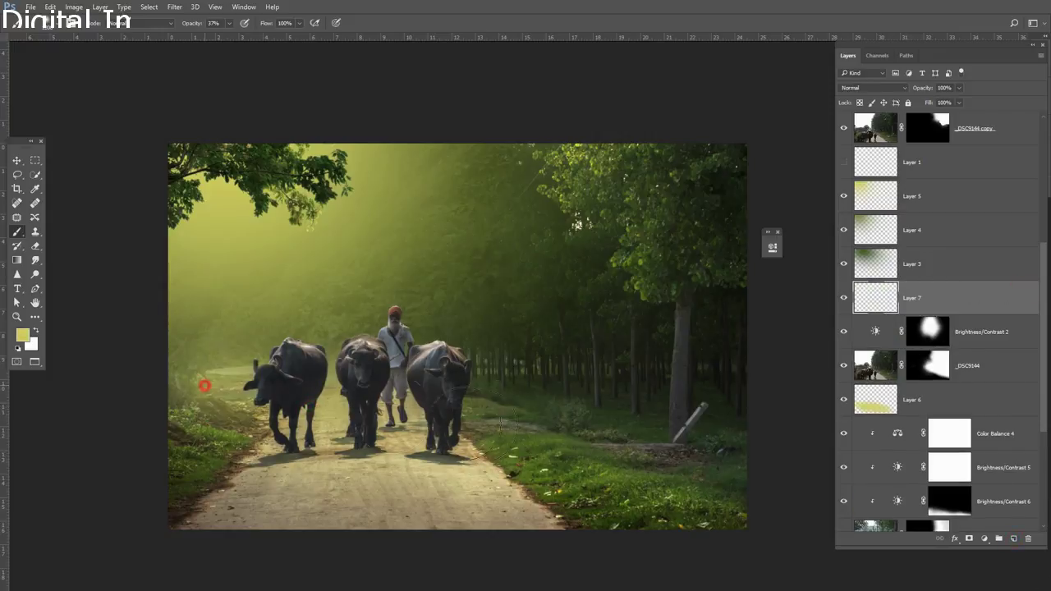
left_click_drag(231, 389, 697, 445)
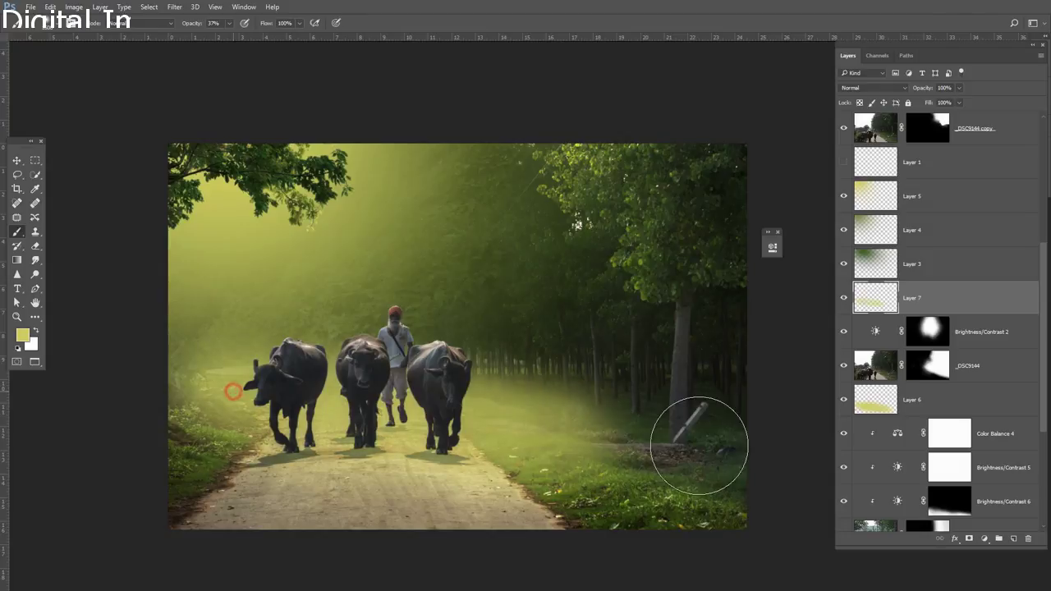
left_click(881, 87)
left_click(870, 168)
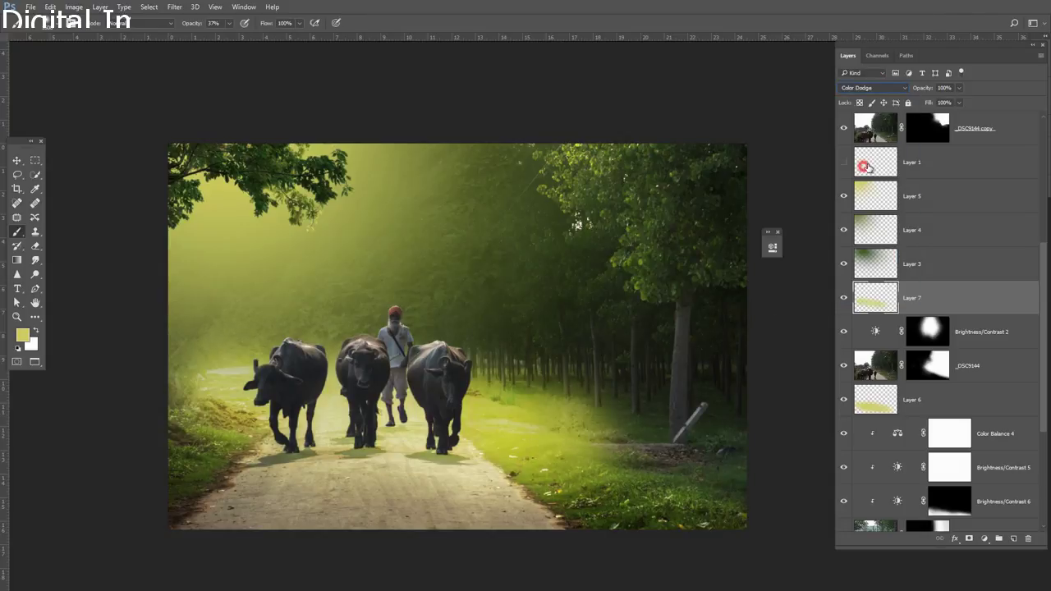
left_click_drag(959, 105, 907, 119)
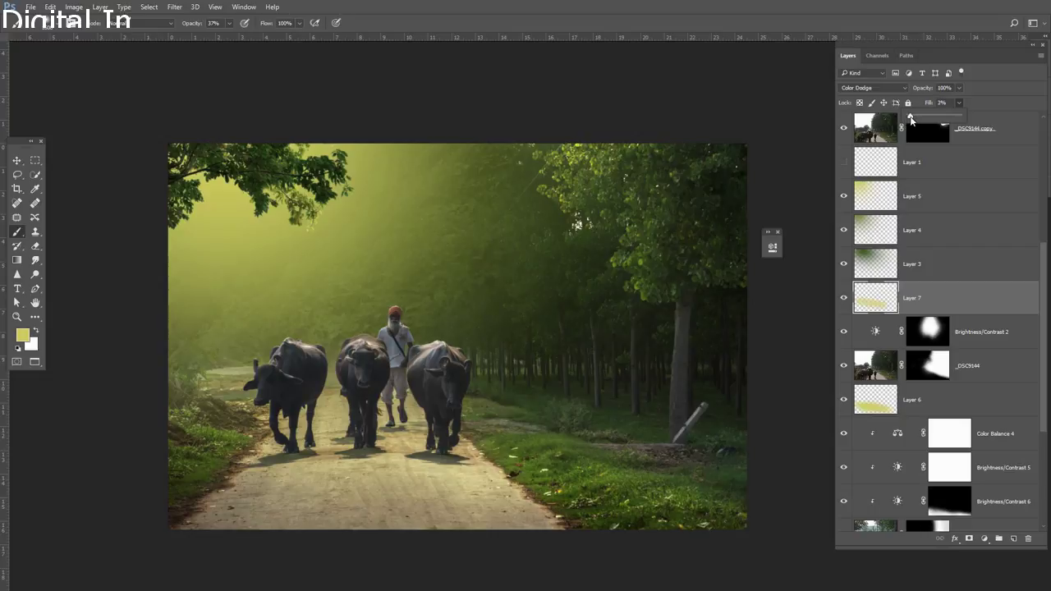
left_click(528, 417)
Step: Delete the trial Layer 7 and dab more yellow light onto the road in Layer 6
left_click_drag(968, 304, 1028, 539)
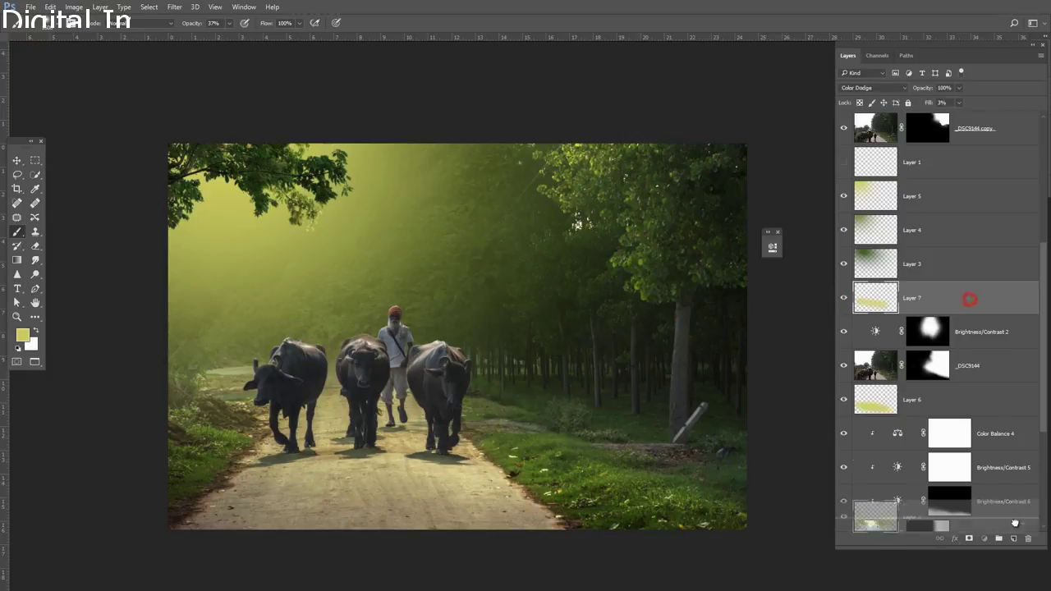
scroll(339, 398, "down", 2)
scroll(345, 395, "up", 2)
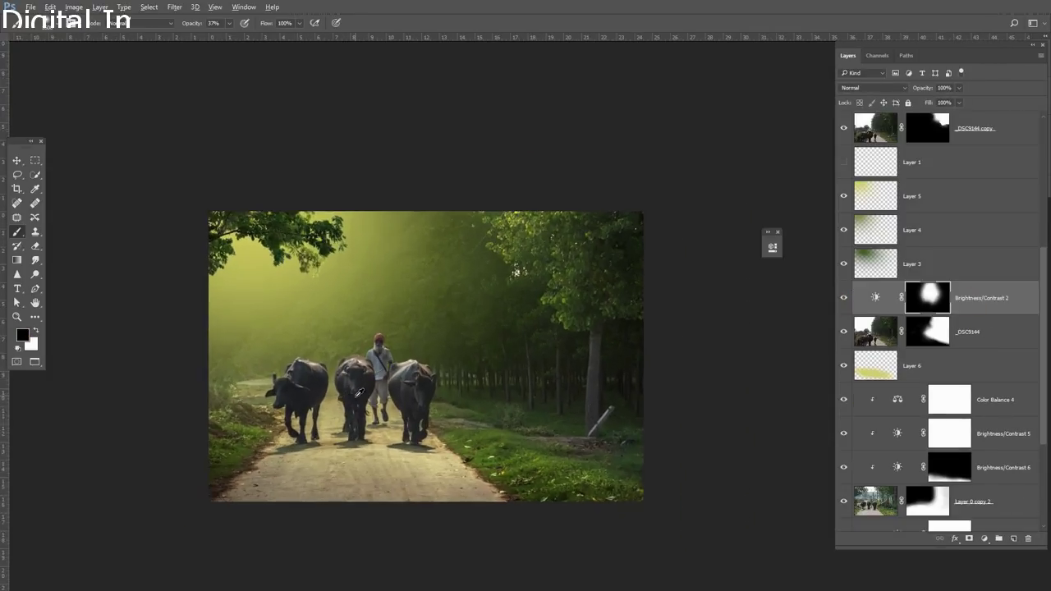
left_click(915, 378)
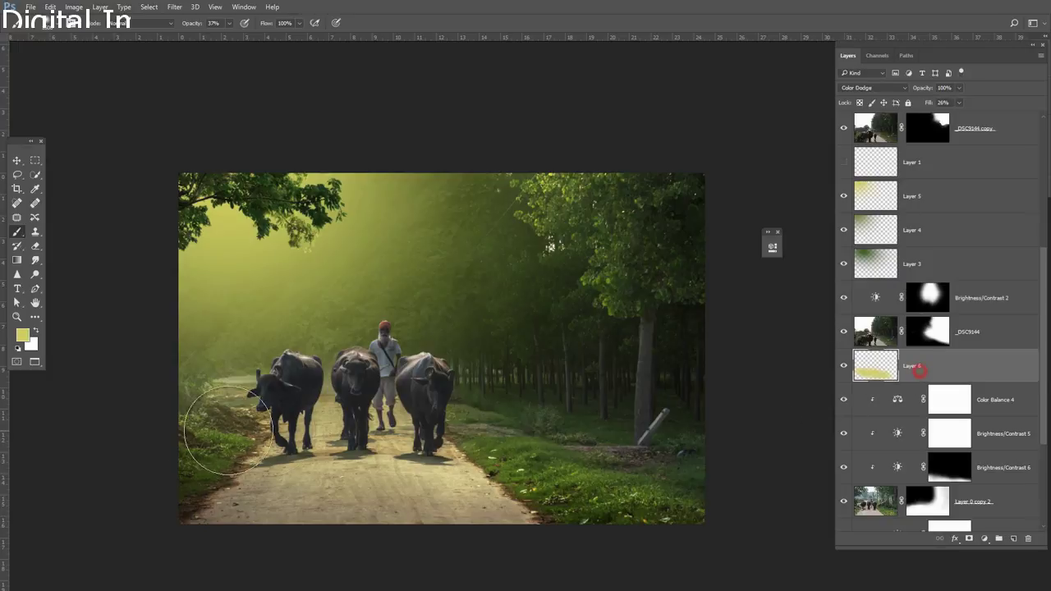
left_click(202, 422)
left_click(301, 457)
left_click(366, 481)
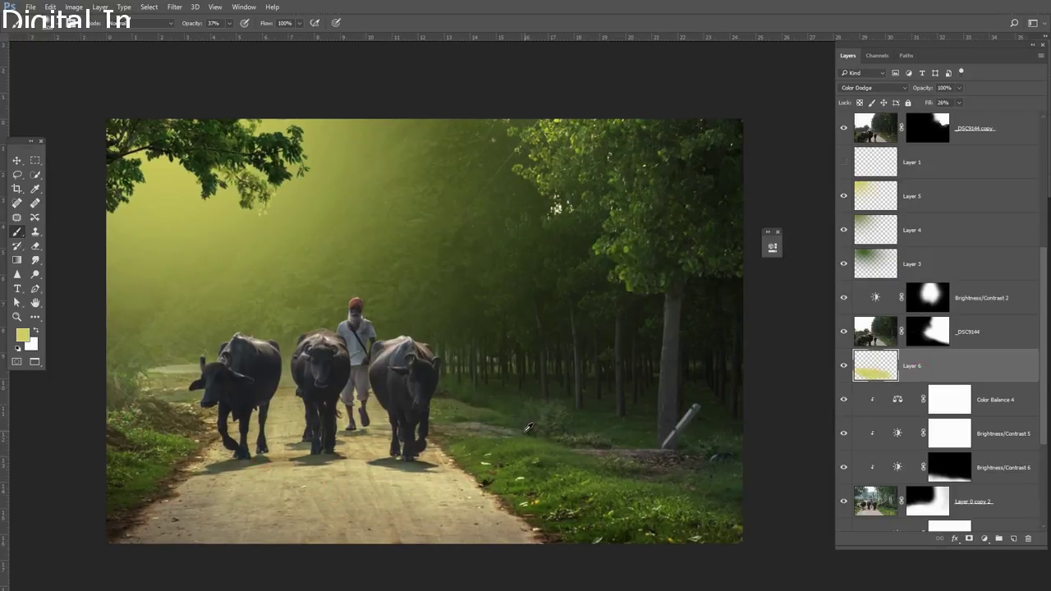
scroll(524, 428, "up", 1)
left_click(490, 425)
scroll(926, 299, "up", 3)
Step: Add a Color Dodge Layer 7 above Layer 1, painting yellow glow over right grass and road
scroll(969, 271, "up", 1)
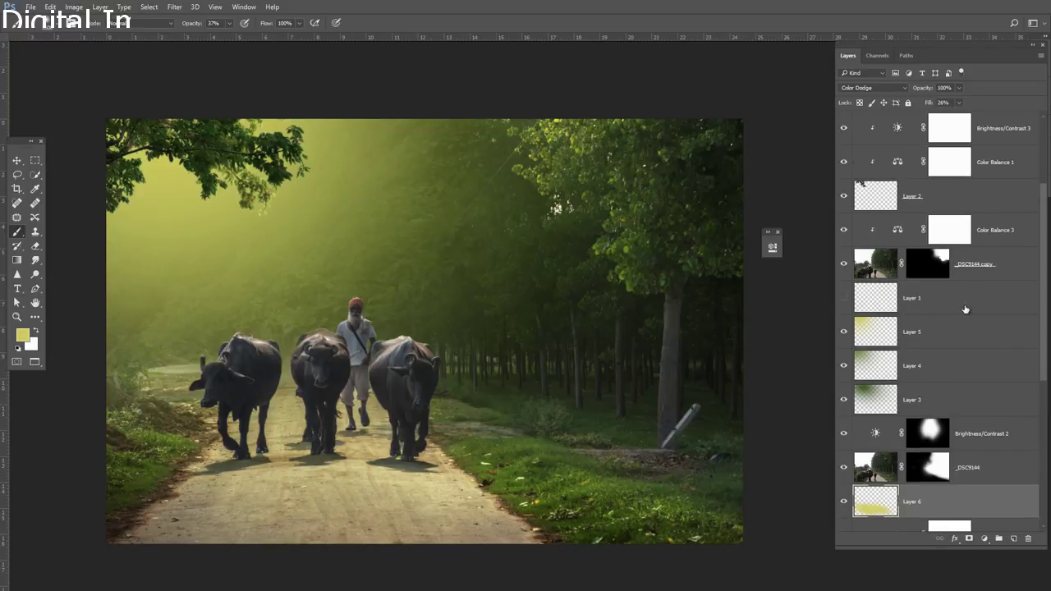
left_click(964, 299)
left_click(1011, 537)
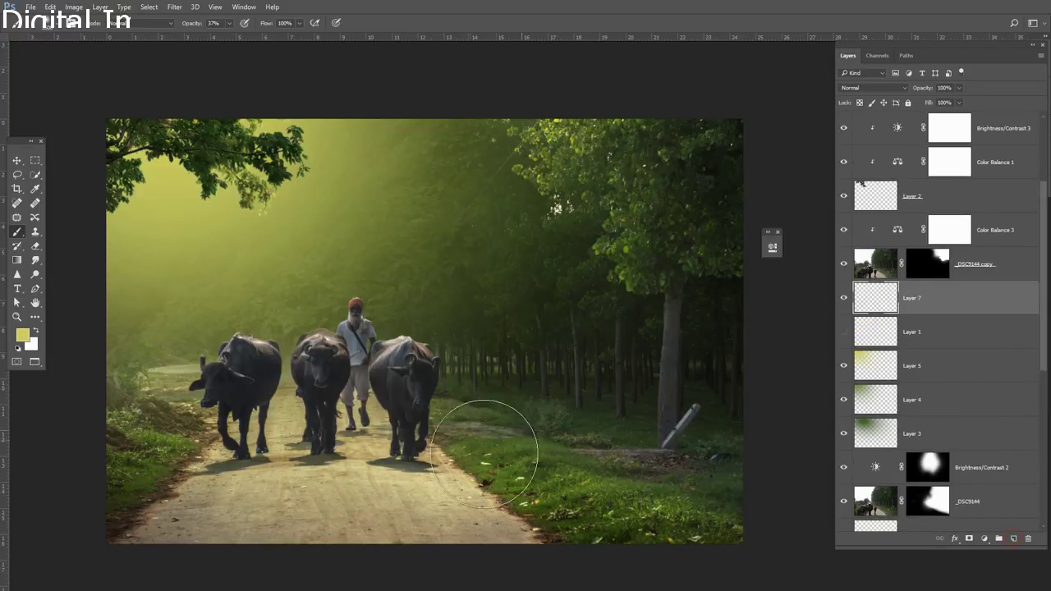
left_click(893, 87)
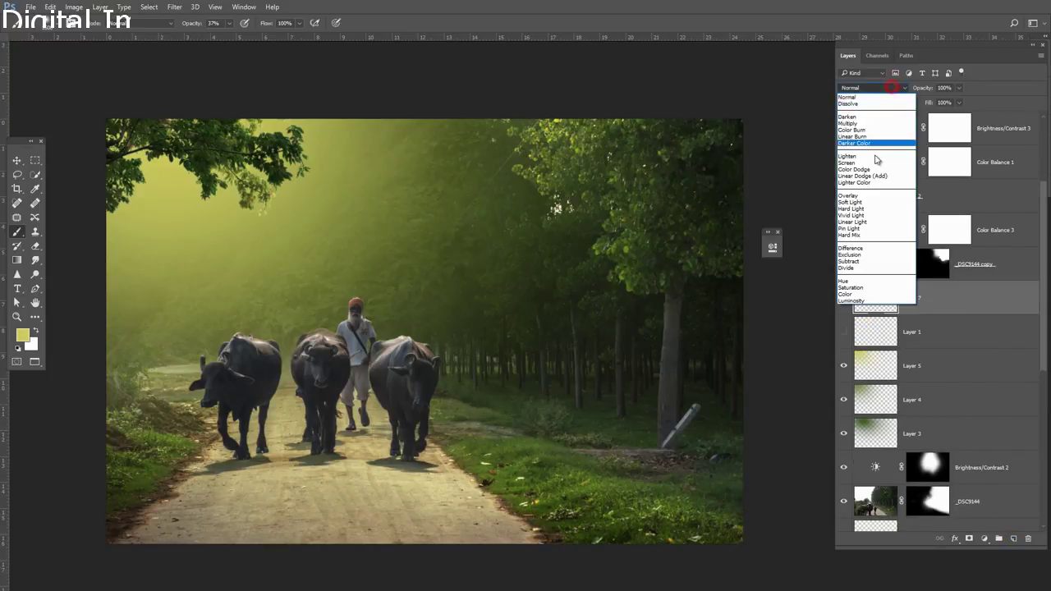
left_click(871, 167)
left_click_drag(961, 103, 935, 120)
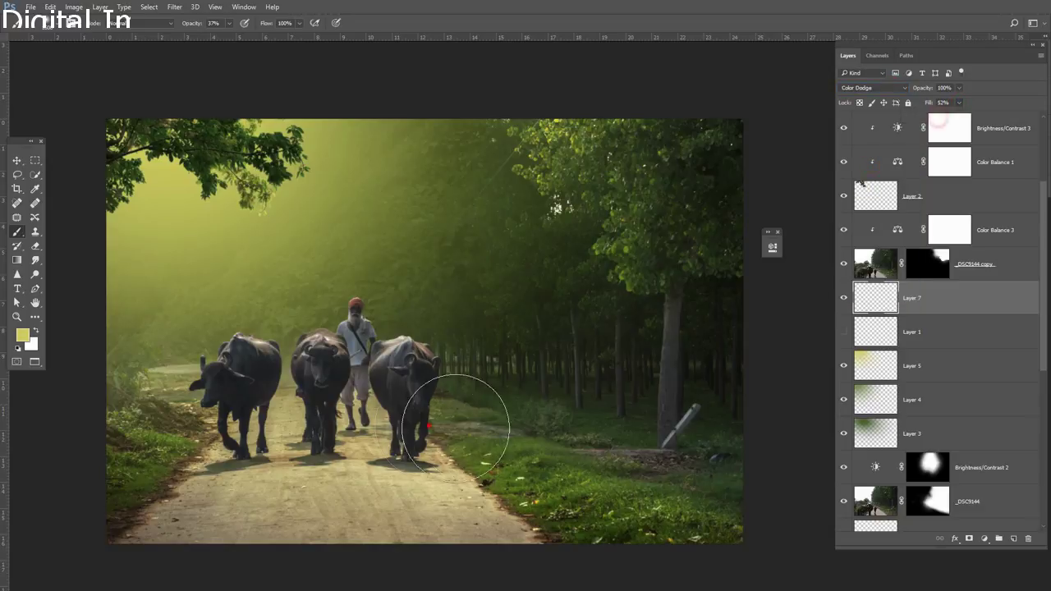
mouse_move(484, 441)
left_mouse_down()
mouse_move(629, 446)
mouse_move(645, 457)
left_mouse_up()
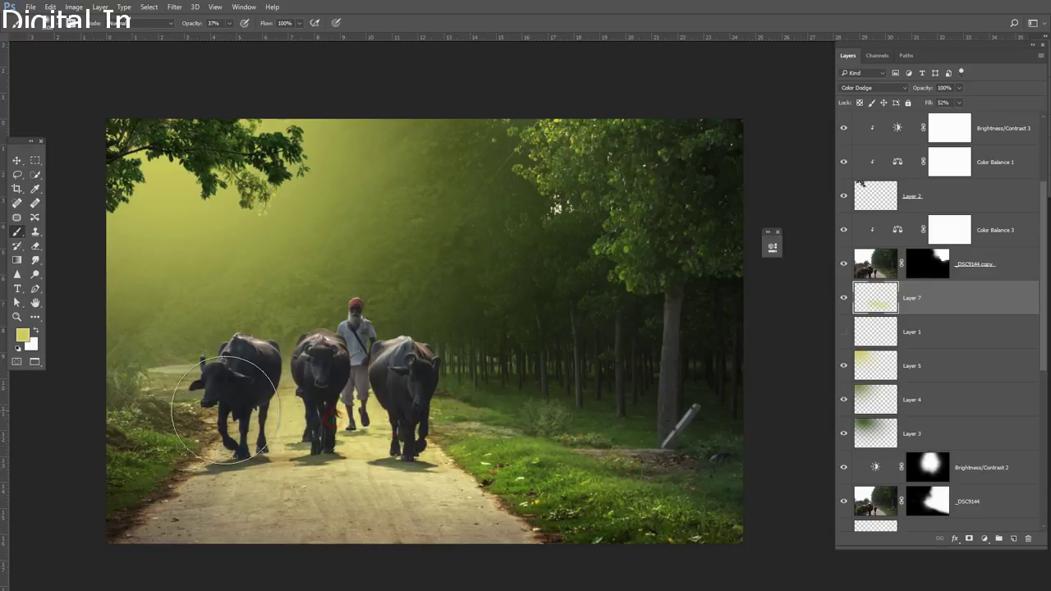
left_click_drag(345, 423, 172, 410)
Step: Lower Layer 7's fill to 46% and erase parts of the glow
left_click(959, 103)
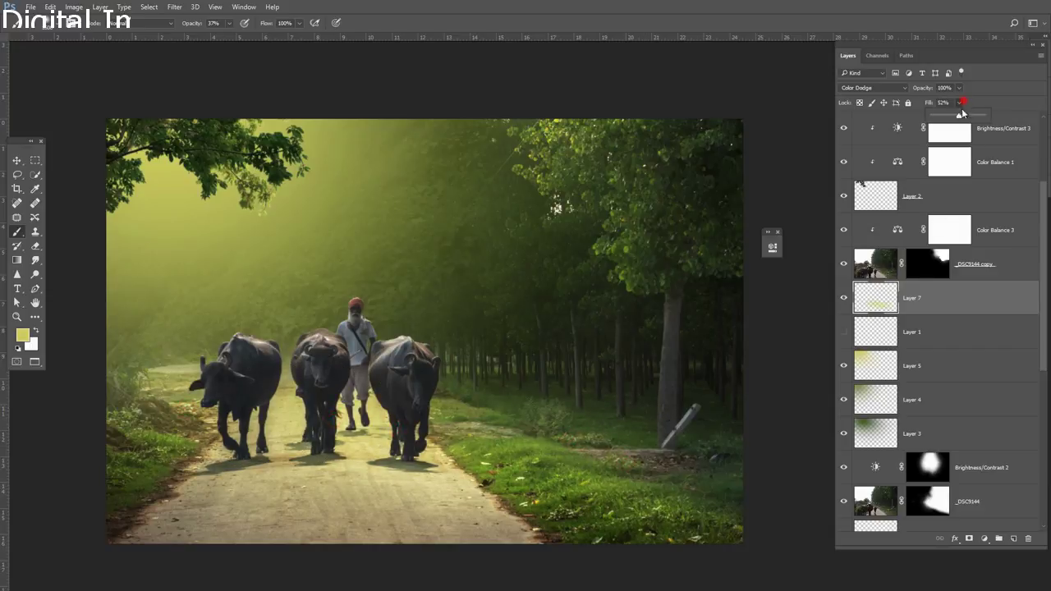
mouse_move(957, 115)
left_mouse_down()
mouse_move(940, 125)
mouse_move(954, 128)
left_mouse_up()
left_click(35, 247)
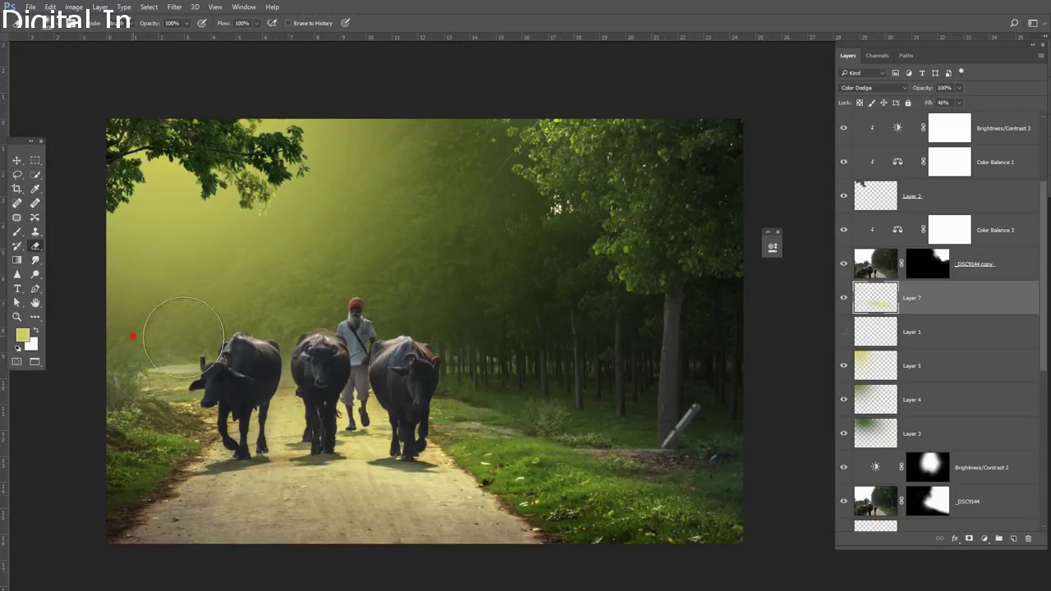
left_click(133, 336)
scroll(516, 366, "down", 2)
scroll(540, 363, "up", 1)
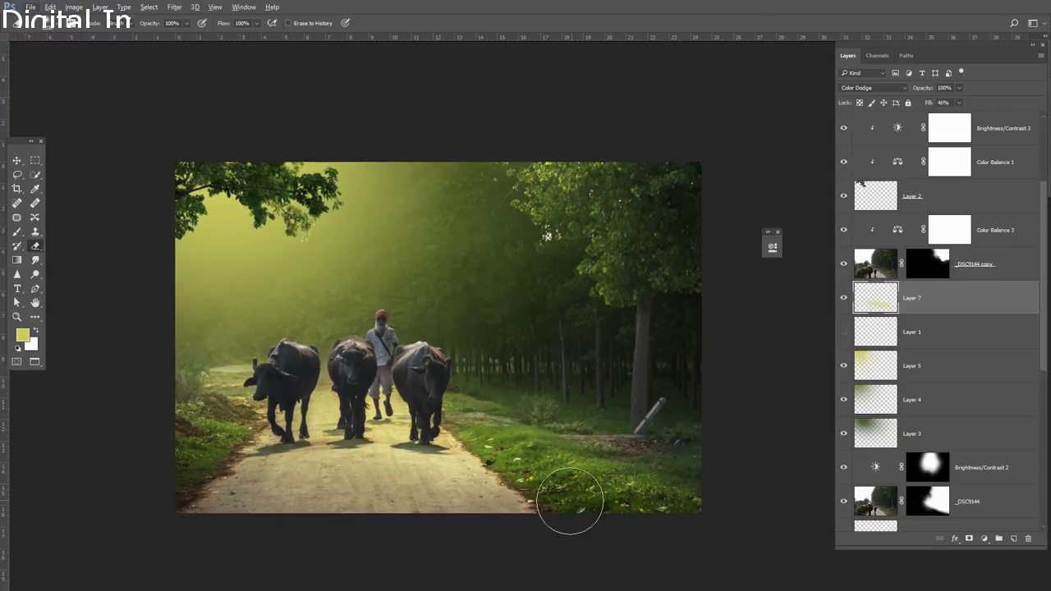
Step: Dab soft yellow light across the road with the Brush at 13% opacity
left_click(16, 231)
left_click(228, 23)
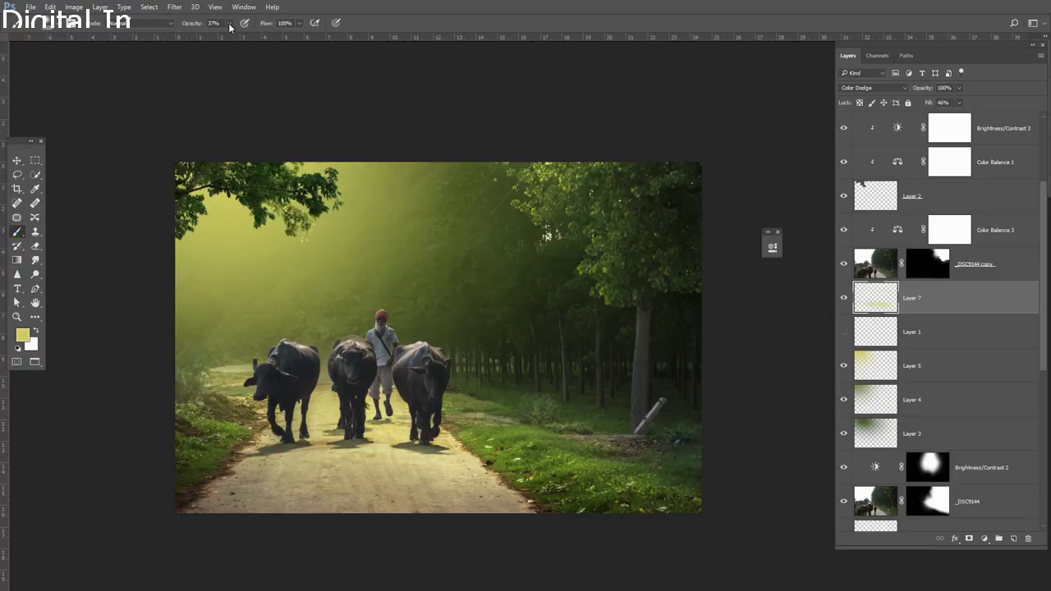
left_click_drag(228, 37, 212, 38)
left_click(534, 483)
left_click(385, 475)
left_click(230, 447)
left_click(462, 477)
scroll(493, 378, "up", 1)
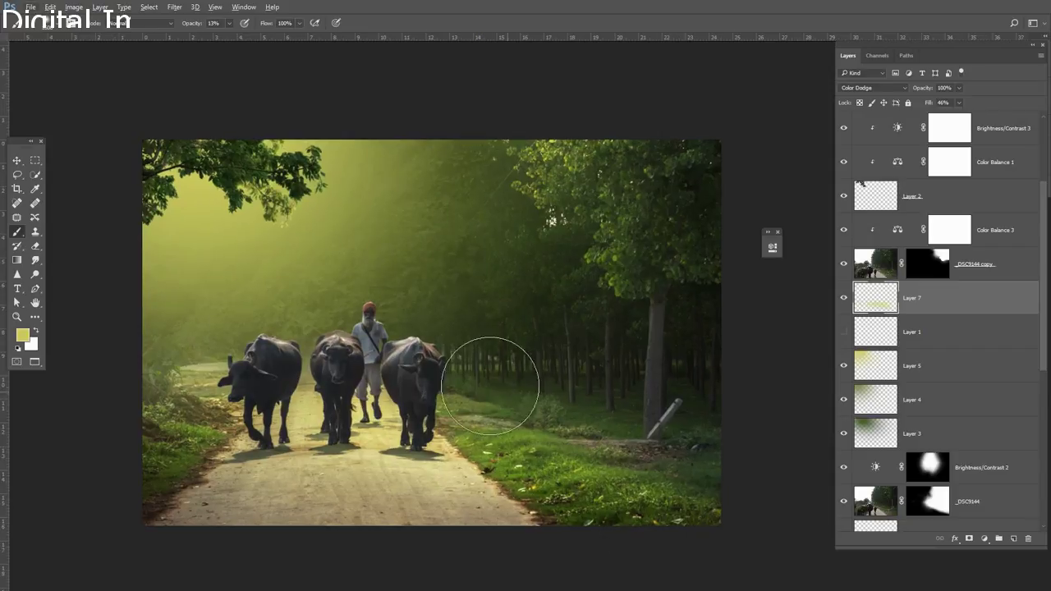
left_click_drag(485, 343, 477, 349)
key("v")
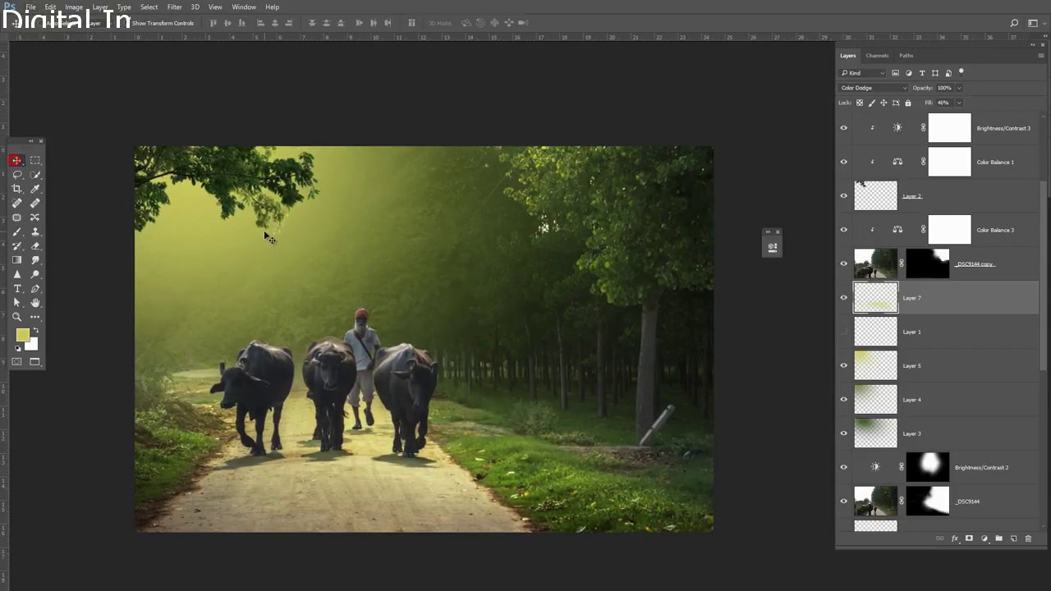
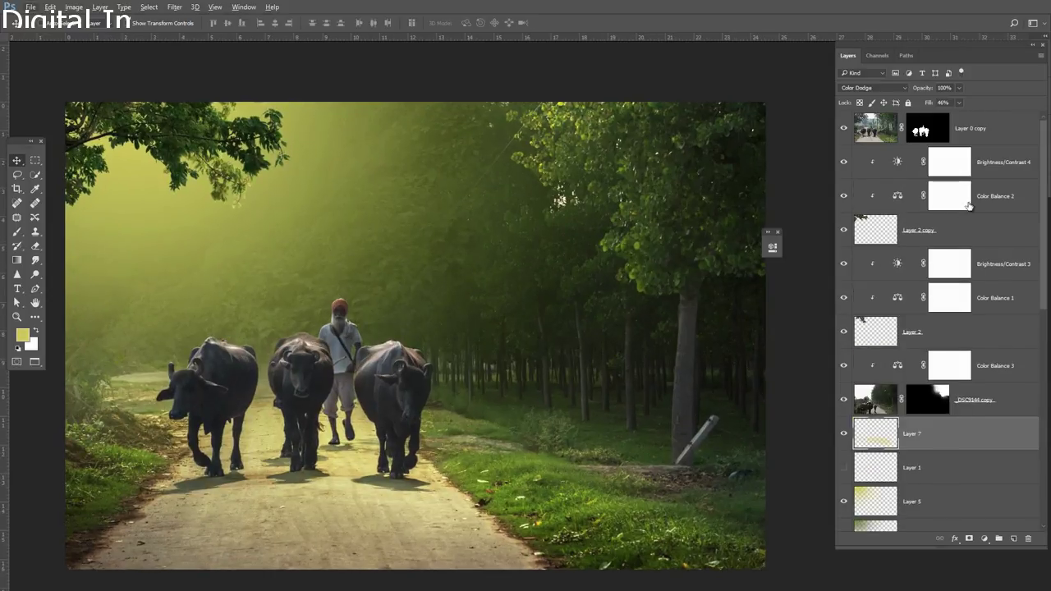
Step: Add a Brightness/Contrast layer clipped to Layer 0 copy with brightness 12 and contrast 10
left_click(998, 130)
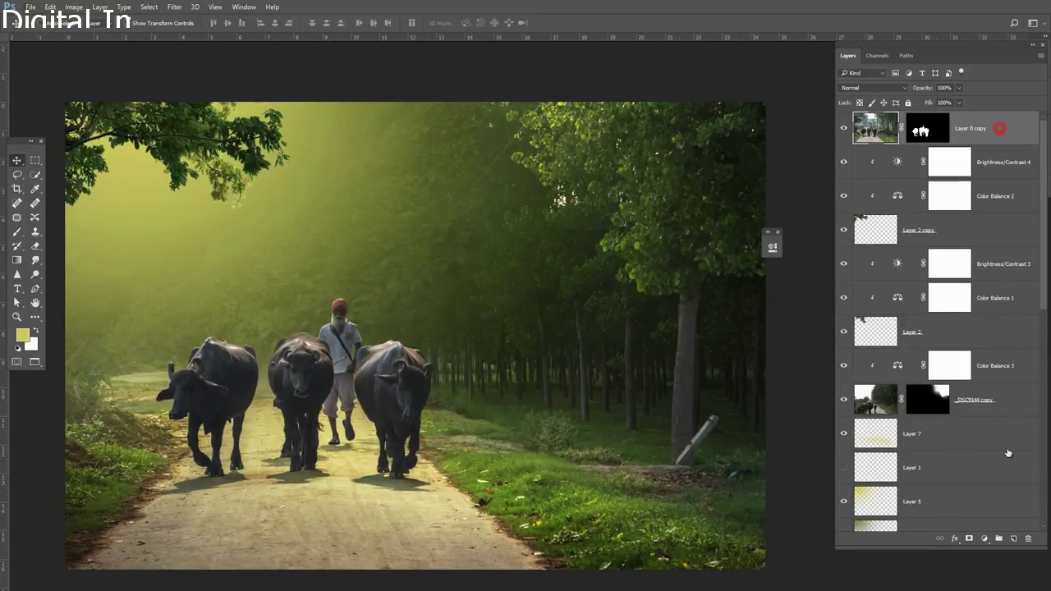
left_click(984, 539)
left_click(962, 324)
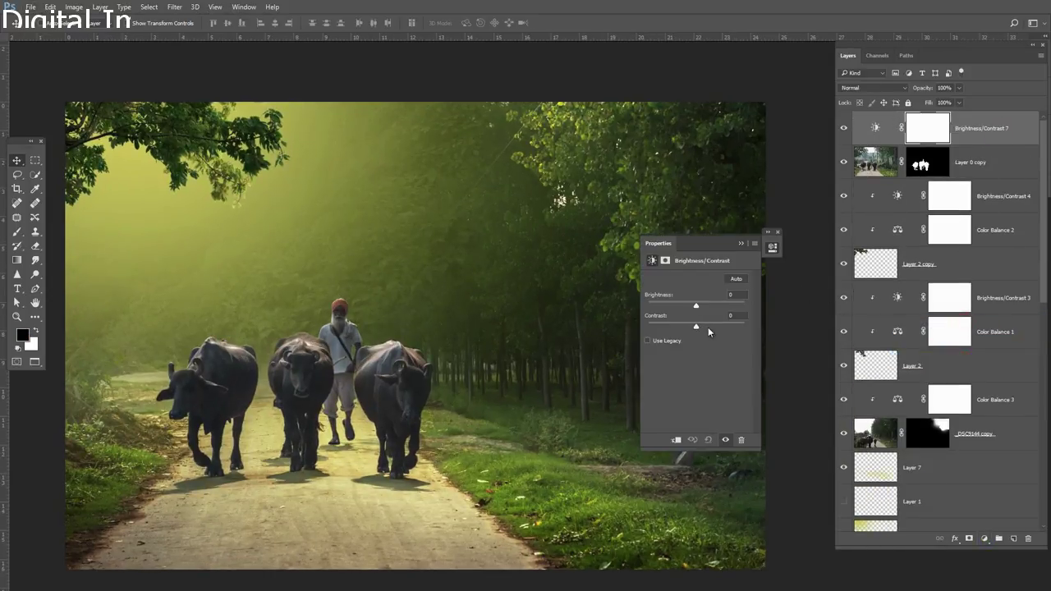
left_click(720, 327)
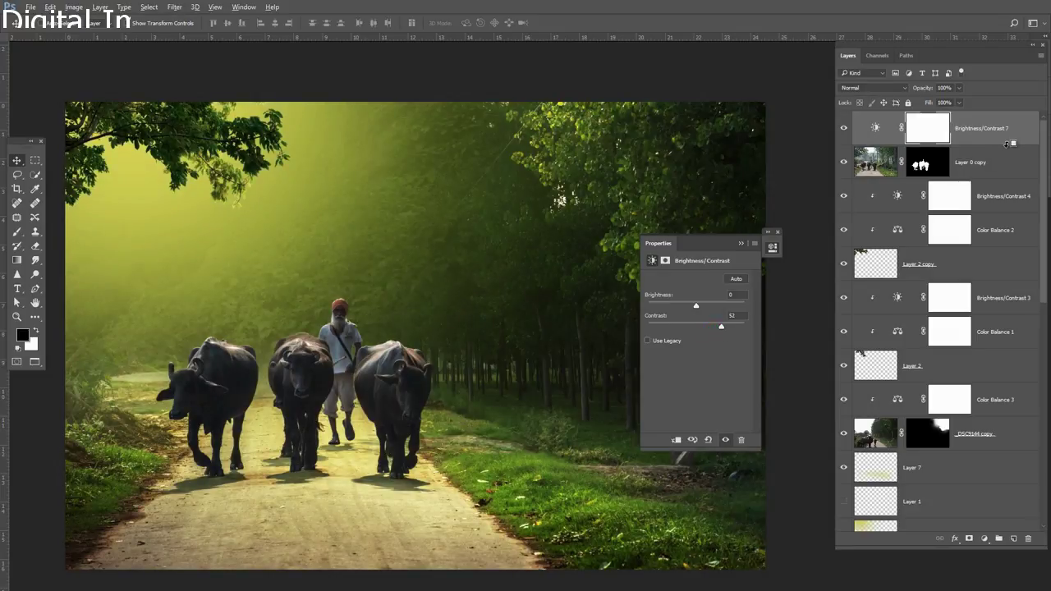
left_click(1009, 143, "alt")
left_click(702, 327)
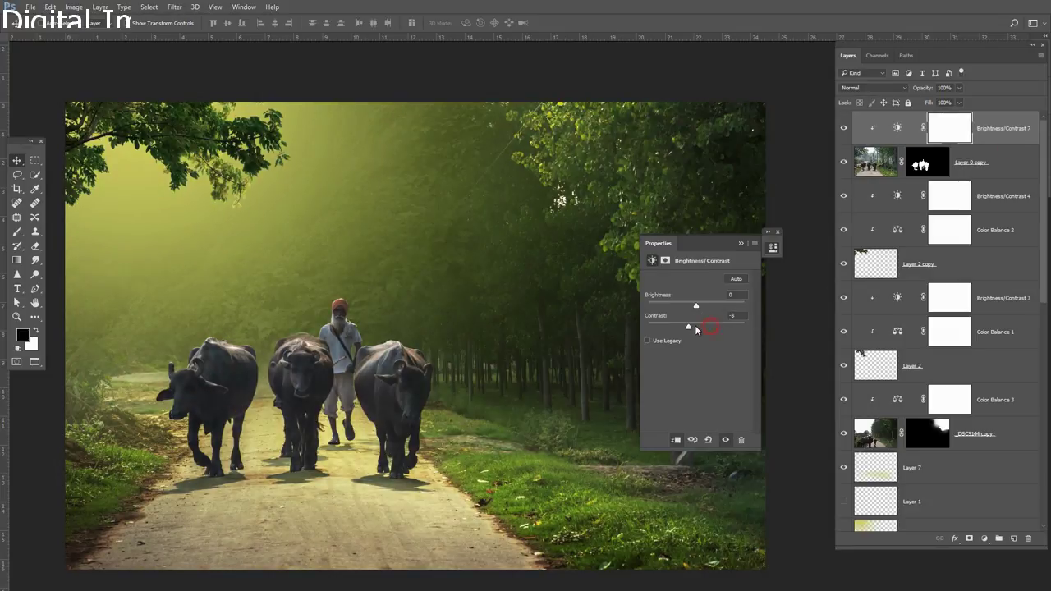
left_click(701, 306)
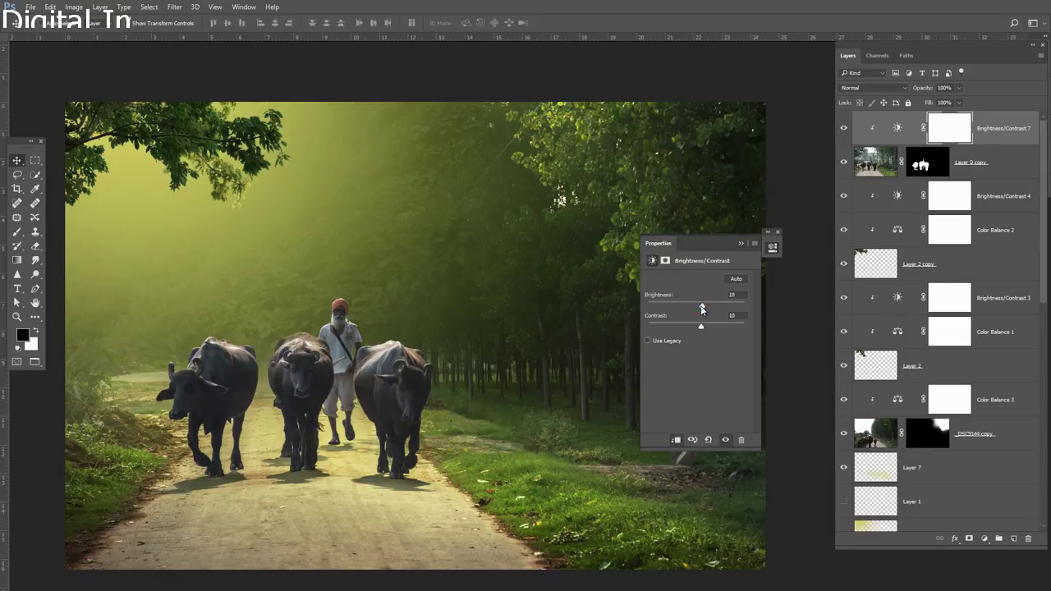
left_click_drag(702, 306, 714, 329)
Step: Add a Color Balance layer on Layer 0 copy with highlights Red +15, Green +24, Yellow −13
left_click(741, 243)
left_click(996, 146)
left_click(985, 537)
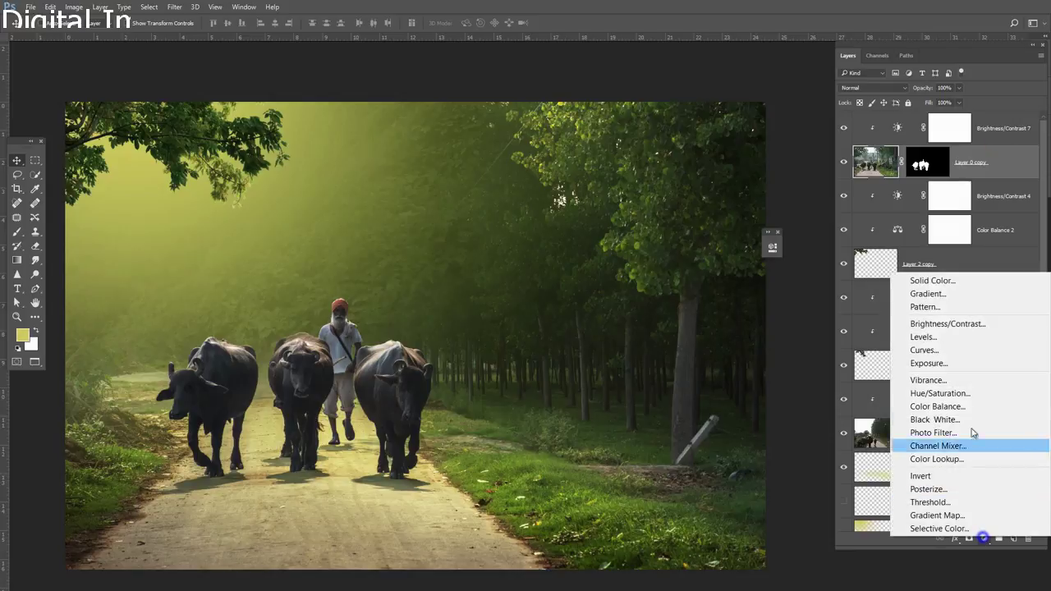
left_click(924, 408)
left_click(712, 278)
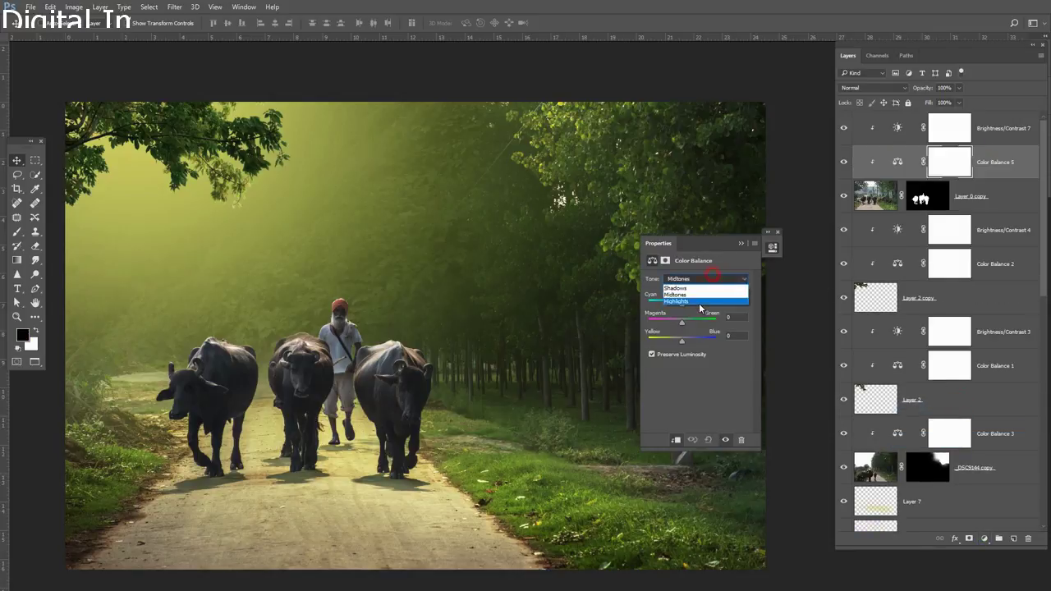
left_click(699, 301)
left_click_drag(681, 321, 694, 324)
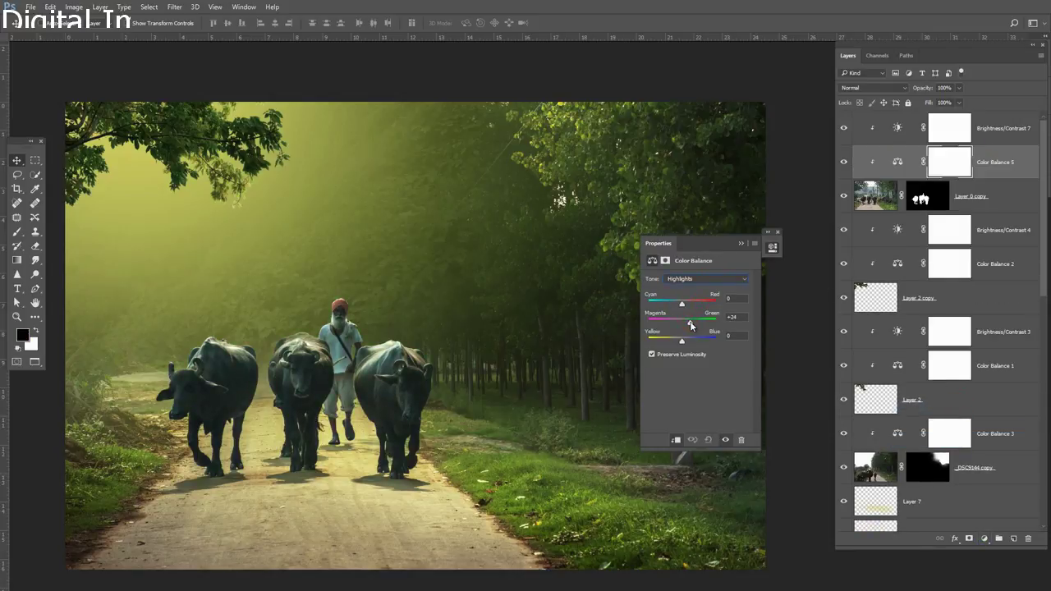
left_click_drag(679, 343, 688, 307)
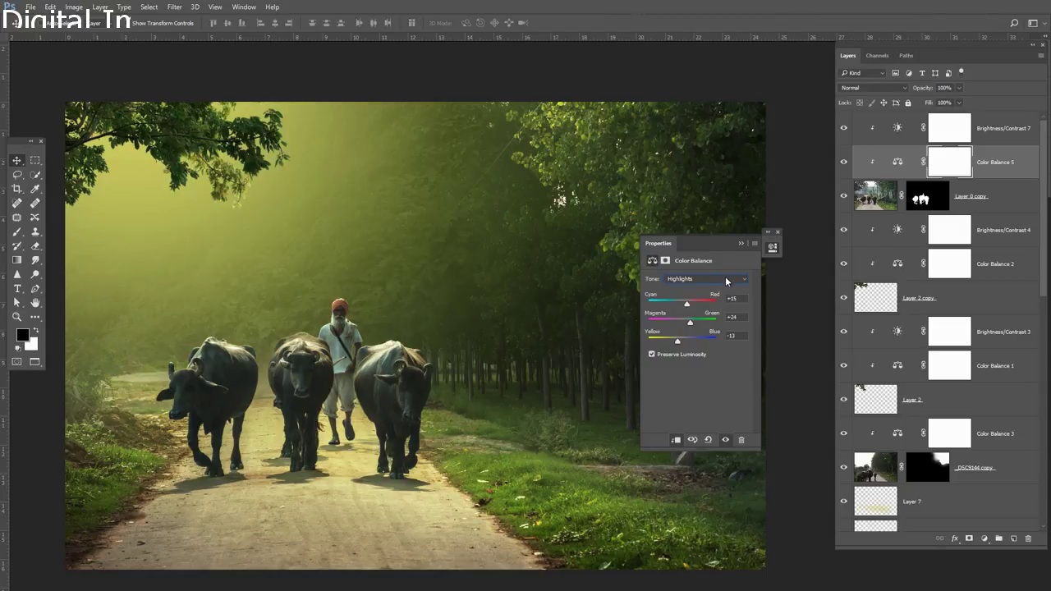
Step: Shift the Color Balance shadows slightly toward blue, then view the whole photo
left_click(725, 279)
left_click(707, 293)
left_click_drag(680, 340, 685, 340)
left_click(741, 243)
key("ctrl+minus")
Step: Zoom in on the buffaloes and herdsman and add an empty Layer 8 above Layer 0 copy
left_click(615, 348)
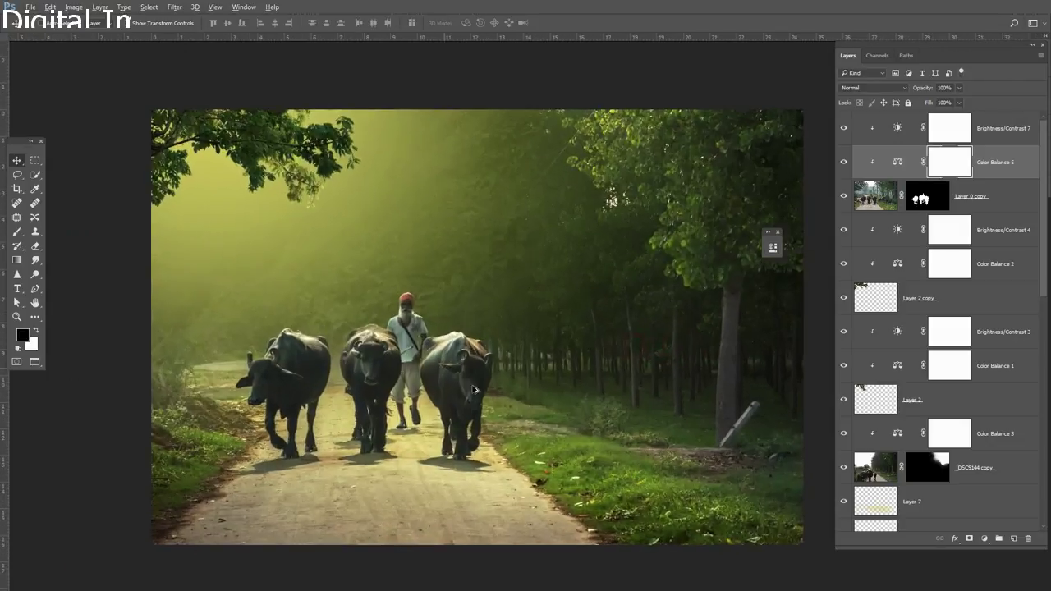
scroll(496, 403, "up", 3)
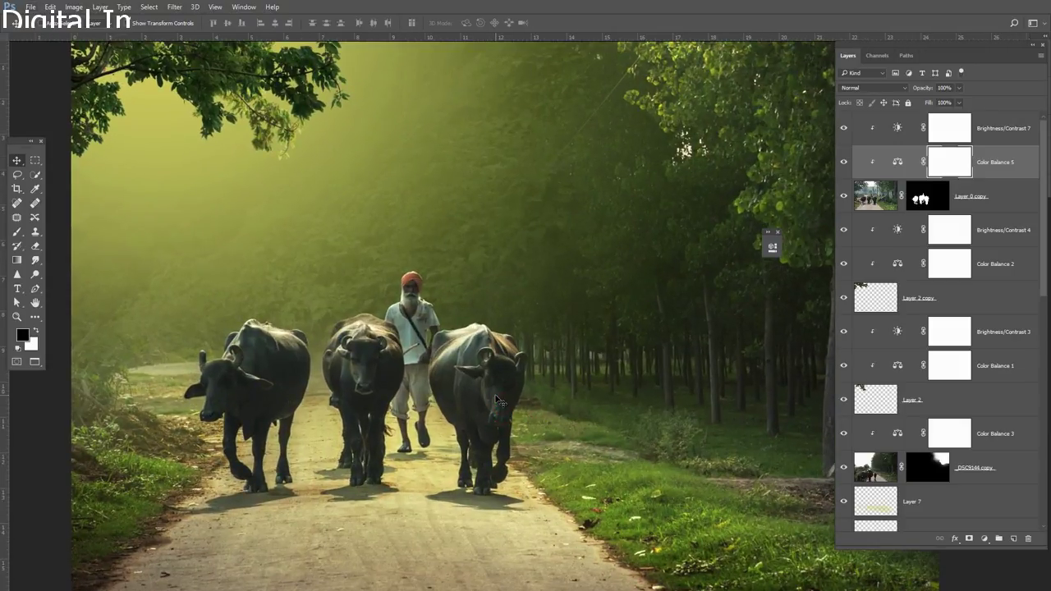
left_click_drag(545, 385, 542, 403)
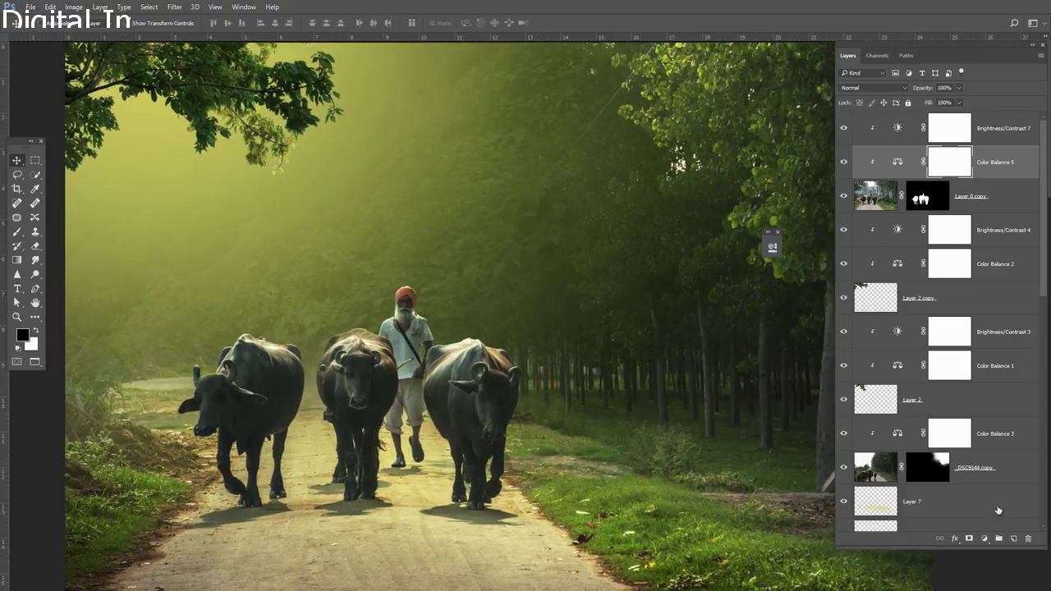
left_click(970, 195)
left_click(1013, 538)
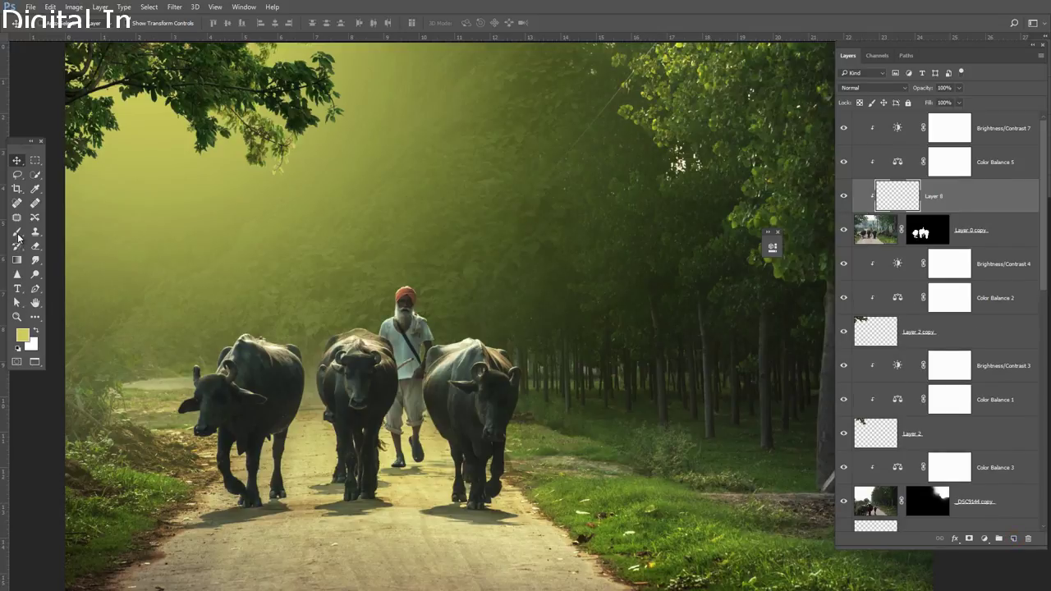
Step: Return to the standard windowed screen mode and show the new fill or adjustment layer list
scroll(312, 286, "down", 2)
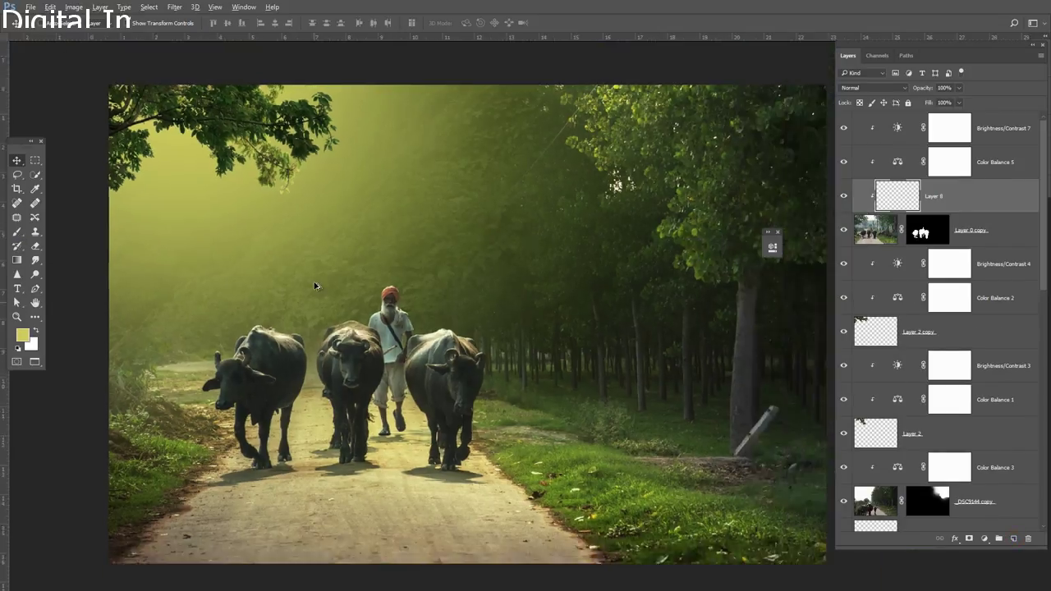
scroll(312, 287, "down", 2)
scroll(293, 290, "up", 1)
left_click(399, 260)
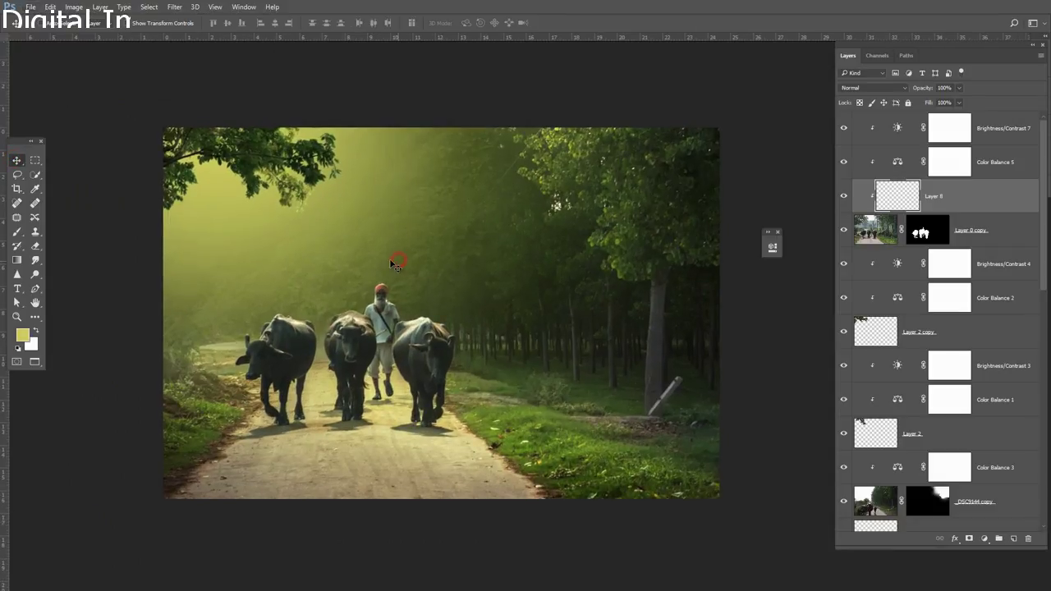
key("f")
key("f")
scroll(391, 269, "down", 1)
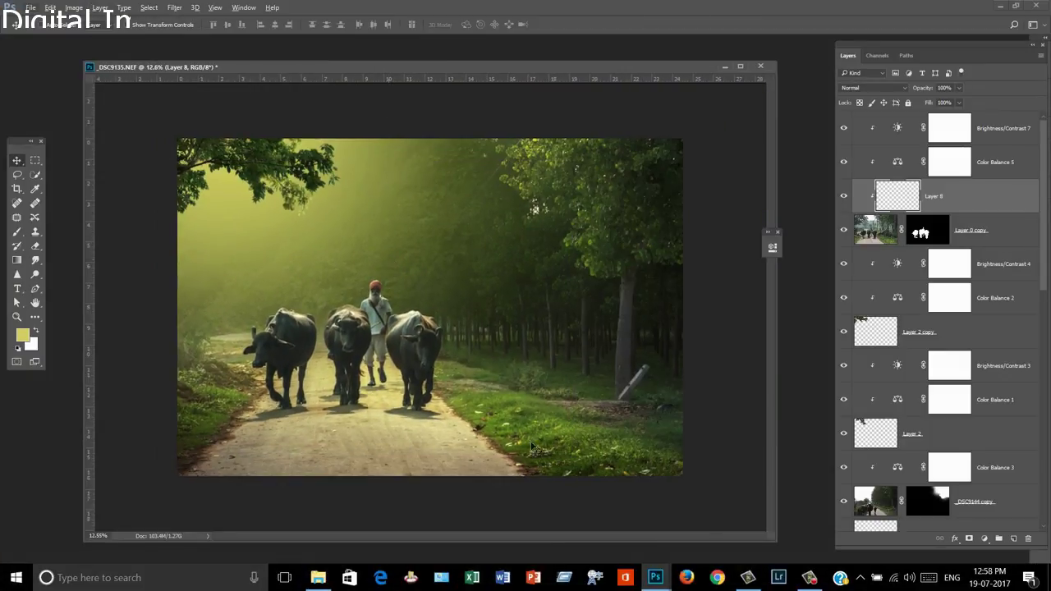
left_click(808, 577)
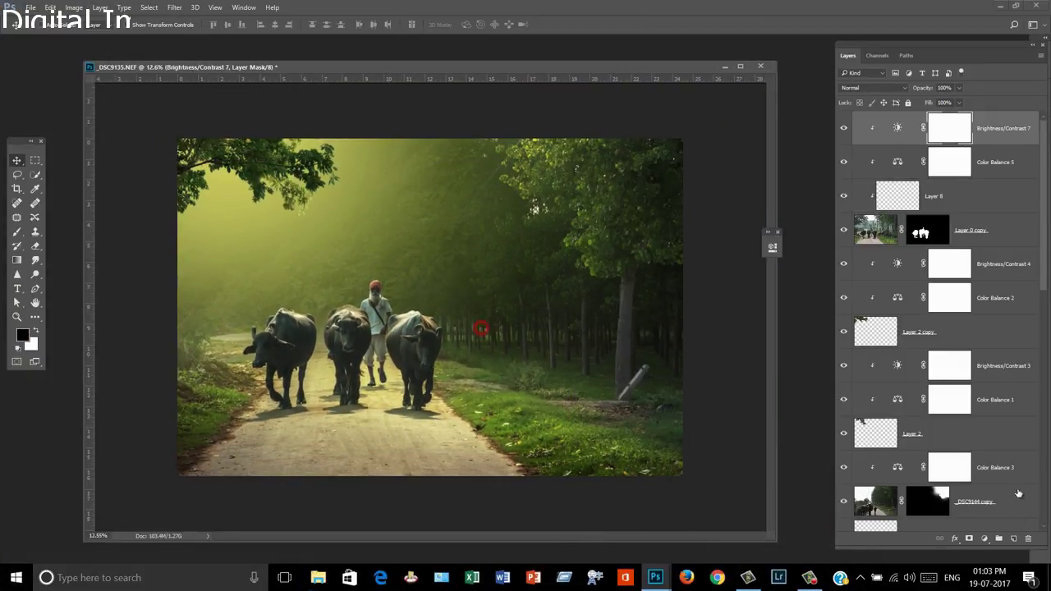
left_click(983, 539)
Step: Add a Gradient Fill layer, trying Copper and Blue-Red-Yellow presets before accepting Spectrum
left_click(928, 295)
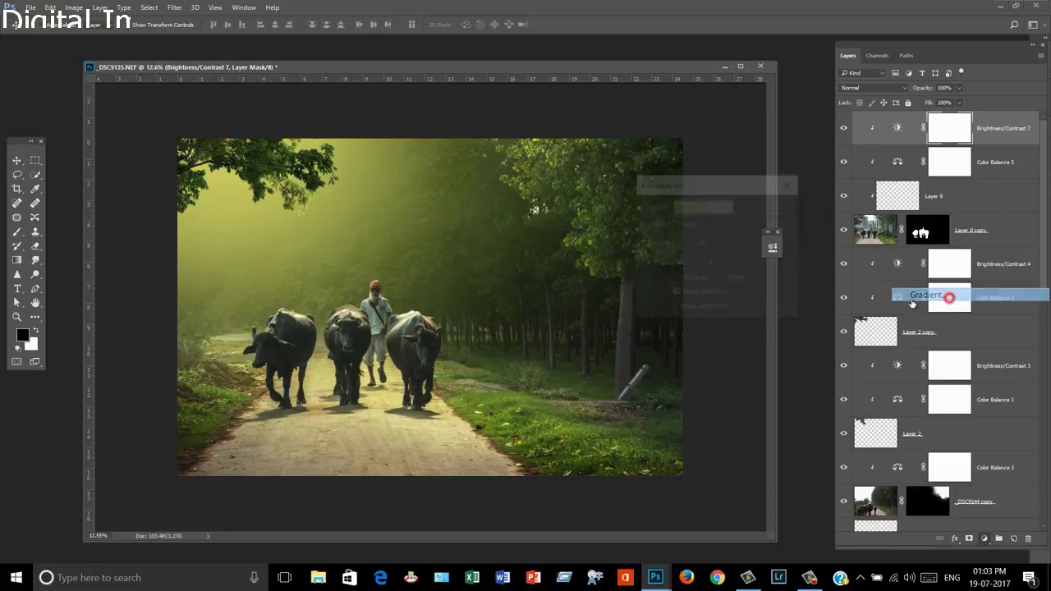
left_click(728, 208)
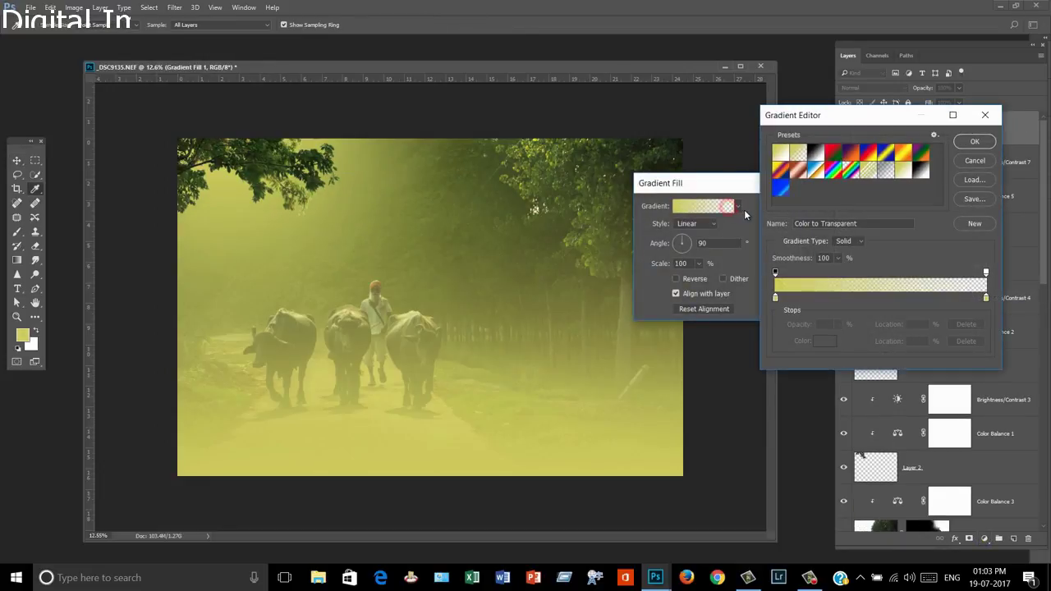
left_click(799, 170)
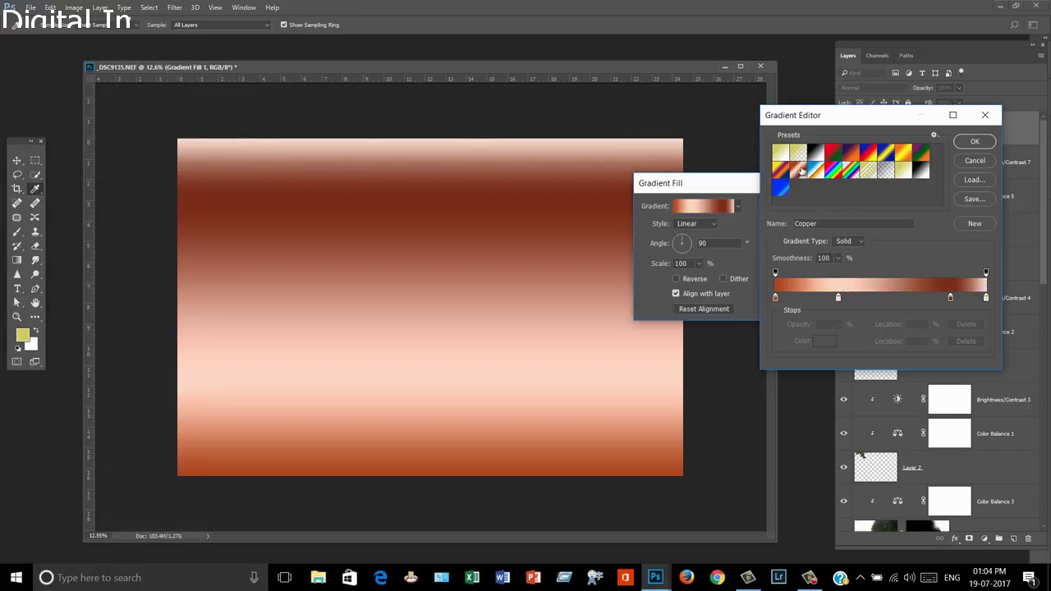
left_click(876, 156)
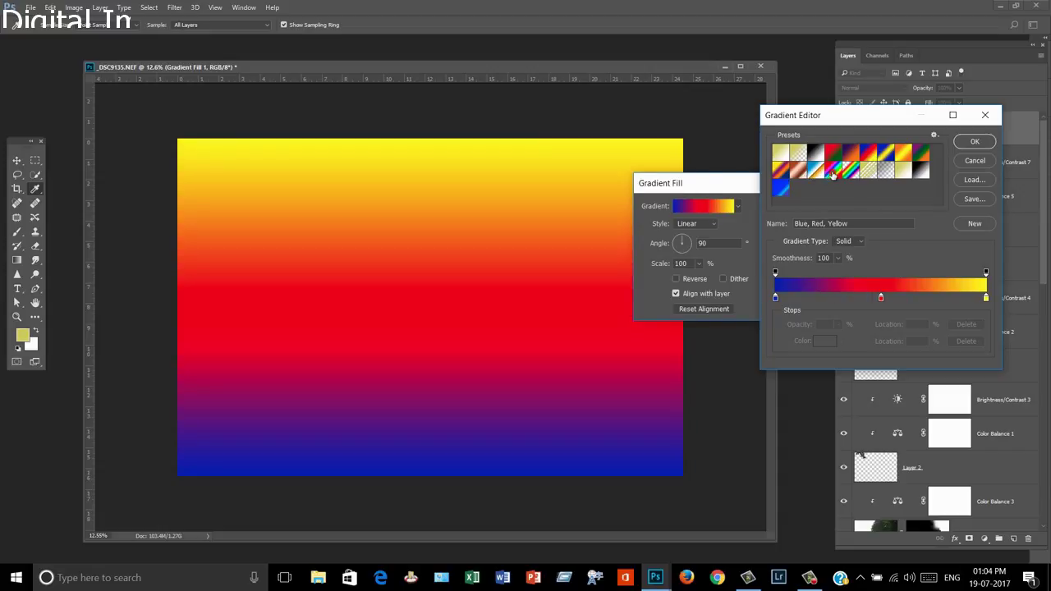
left_click(832, 171)
left_click(973, 141)
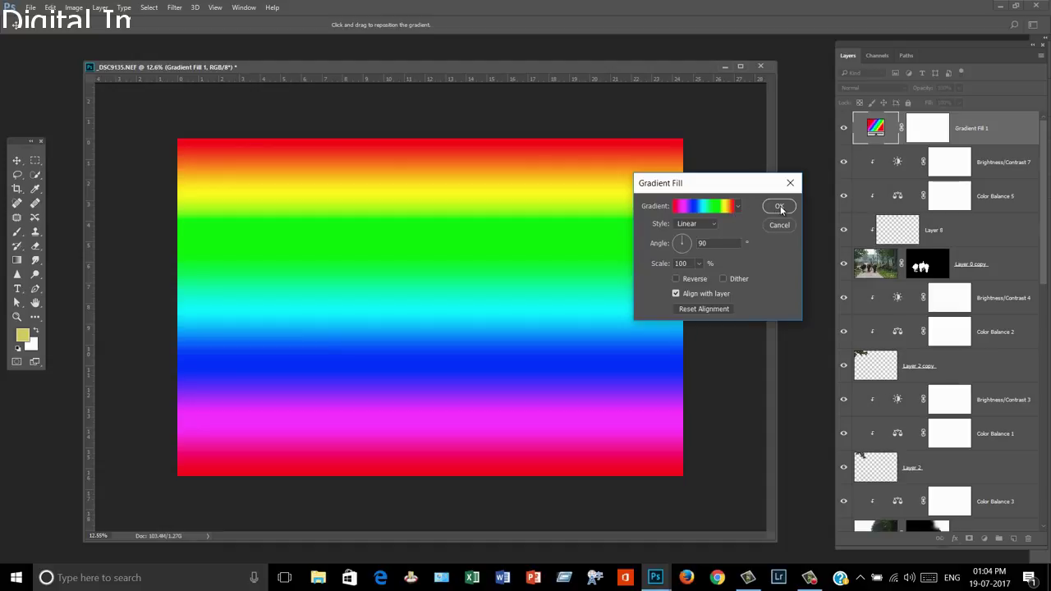
Step: Change the fill's gradient type to Noise for a streaky blue gradient
left_click(733, 207)
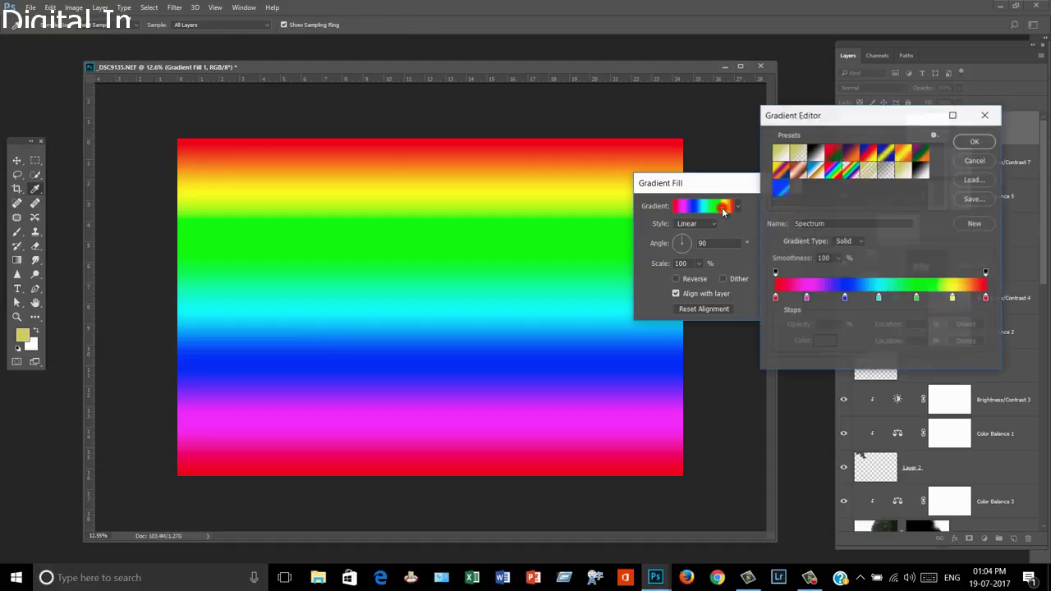
left_click(848, 241)
left_click(854, 259)
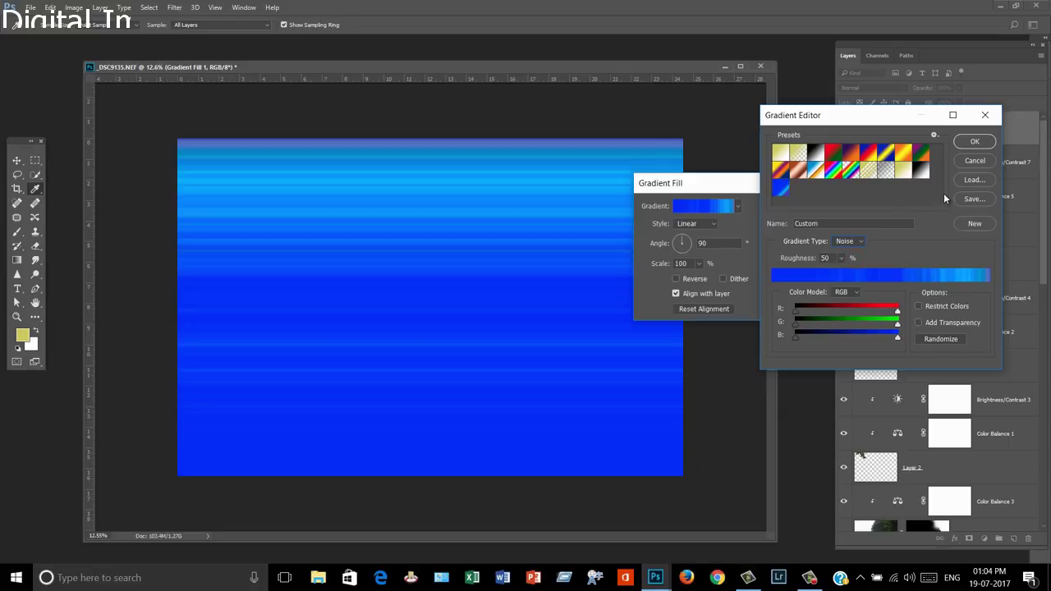
left_click(975, 141)
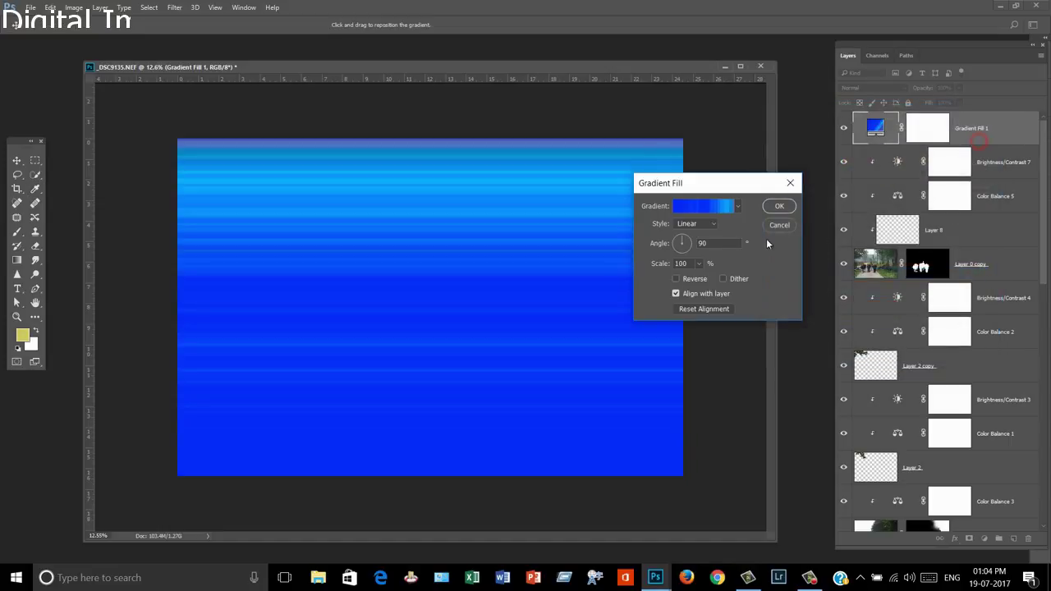
Step: Make the gradient fill Angle style and set the layer's blend mode to Overlay
left_click(703, 224)
left_click(696, 246)
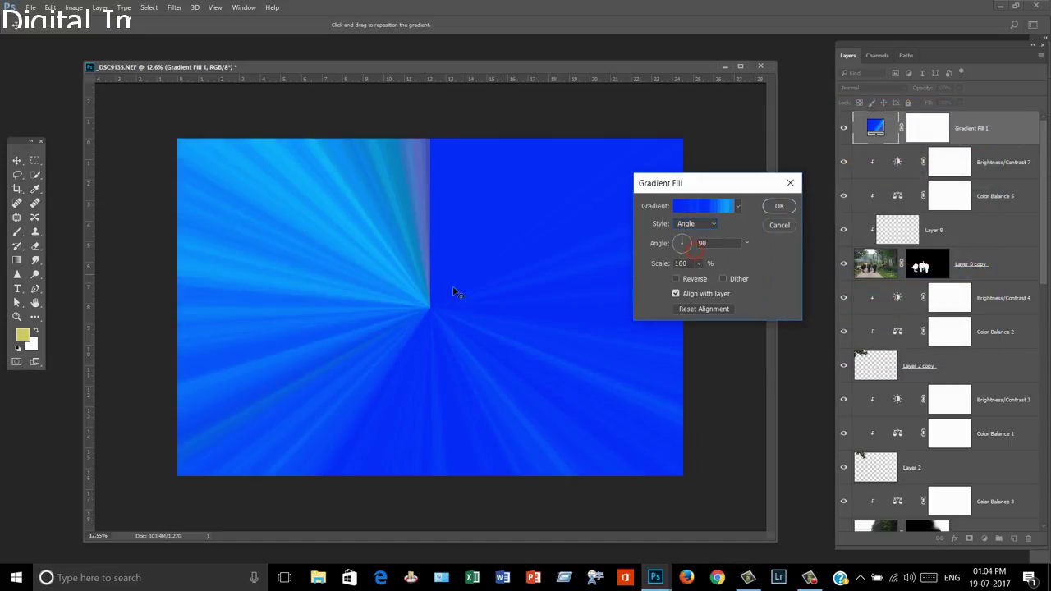
mouse_move(428, 310)
left_mouse_down()
mouse_move(309, 235)
mouse_move(351, 160)
mouse_move(677, 157)
mouse_move(610, 182)
mouse_move(633, 246)
mouse_move(539, 293)
mouse_move(687, 178)
mouse_move(641, 201)
mouse_move(649, 212)
left_mouse_up()
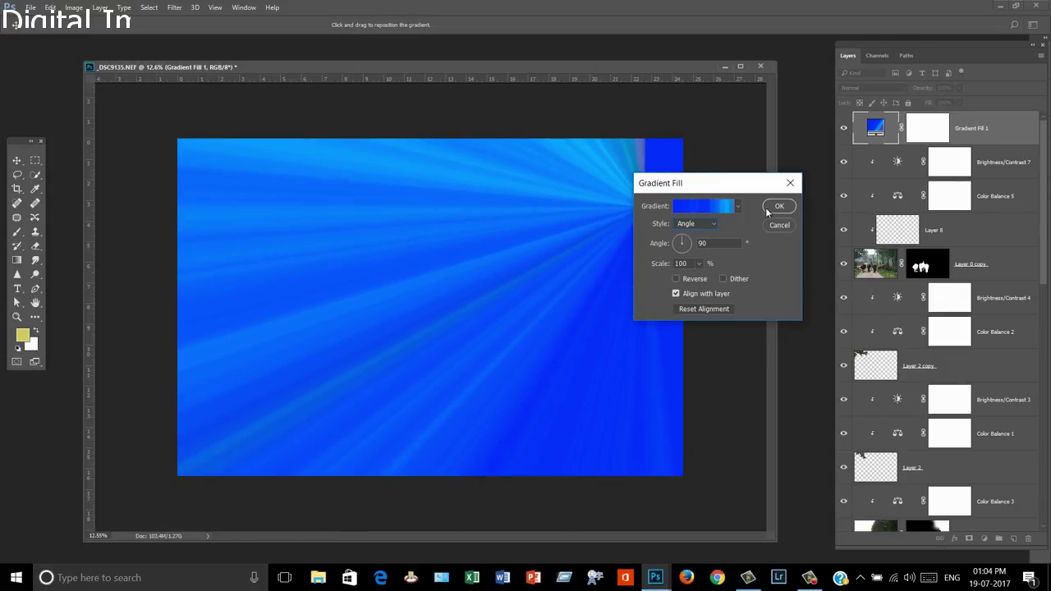
left_click(780, 206)
left_click(873, 88)
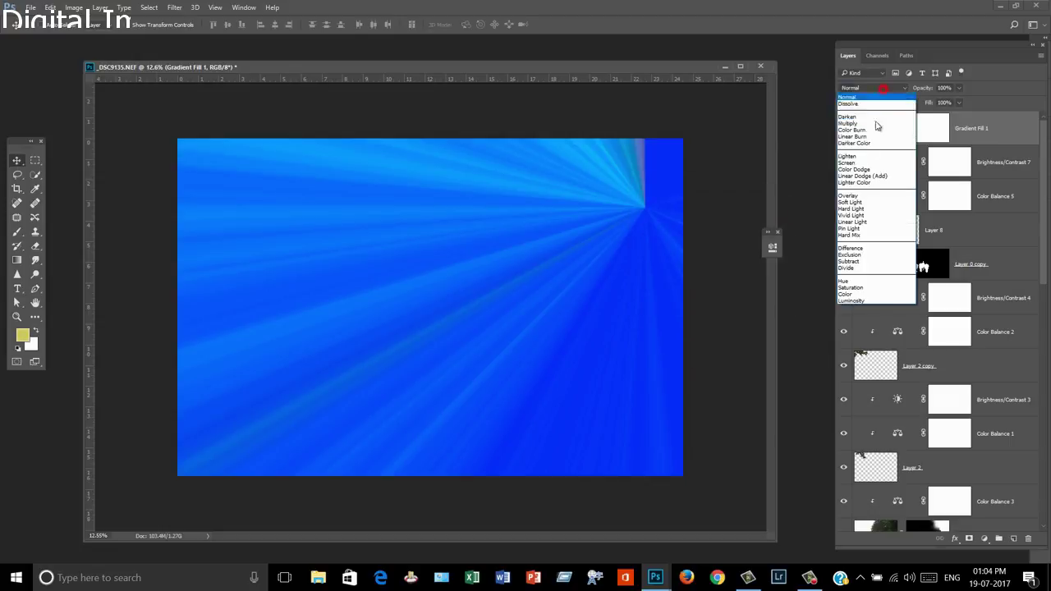
left_click(855, 200)
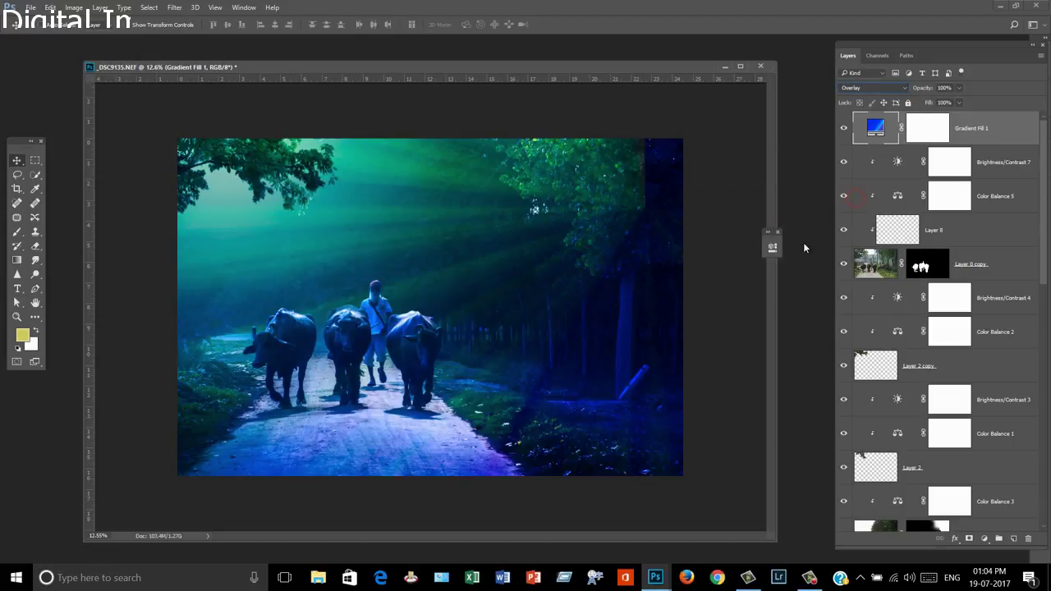
left_click_drag(645, 222, 609, 219)
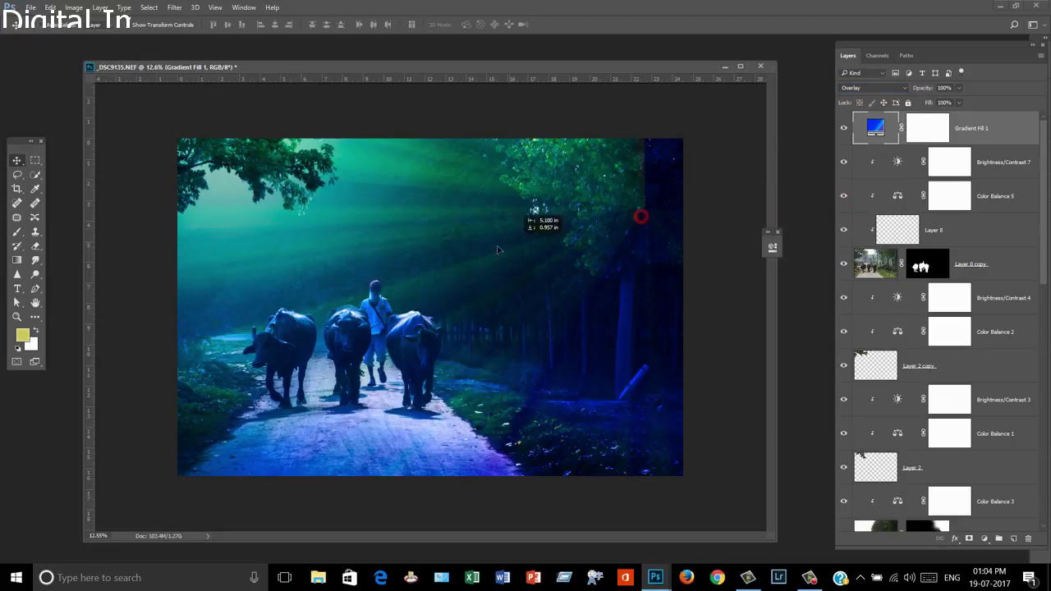
Step: Reverse the angle gradient and place the ray centre at the photo's upper left
double_click(872, 131)
left_click_drag(558, 278, 323, 248)
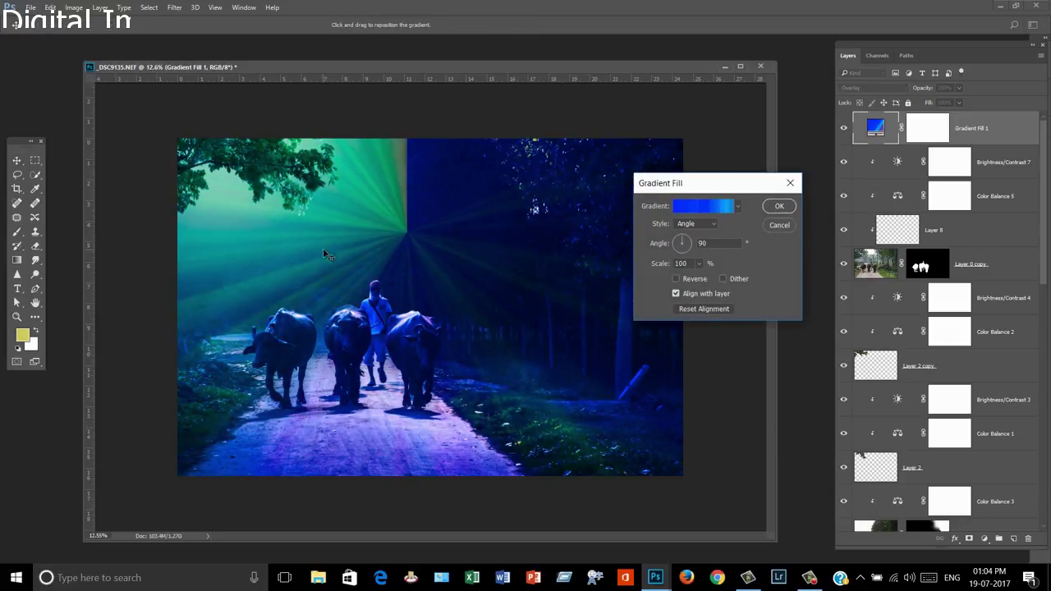
left_click_drag(406, 241, 427, 243)
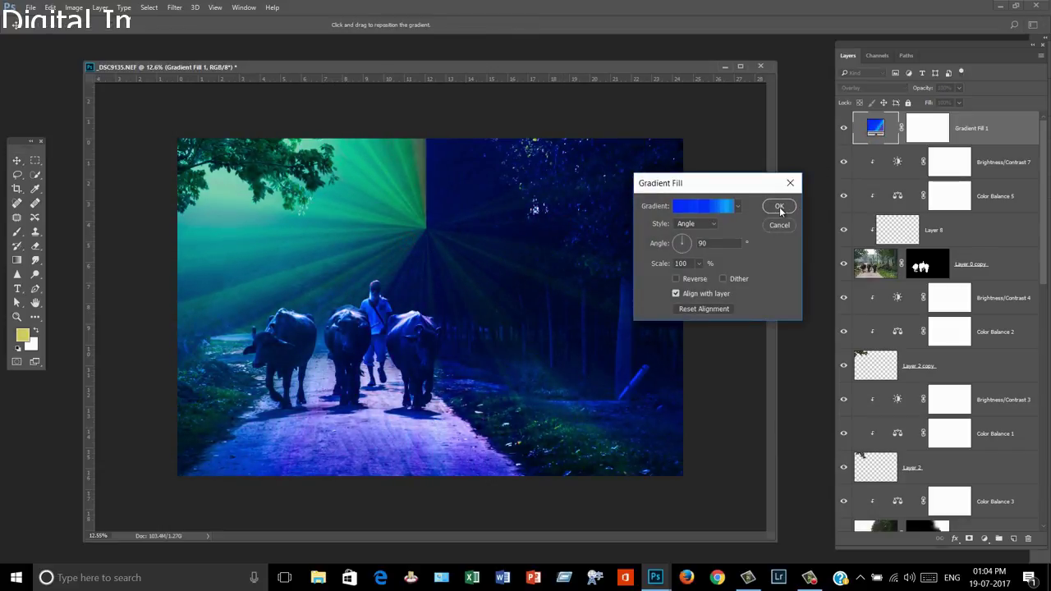
left_click_drag(406, 235, 496, 260)
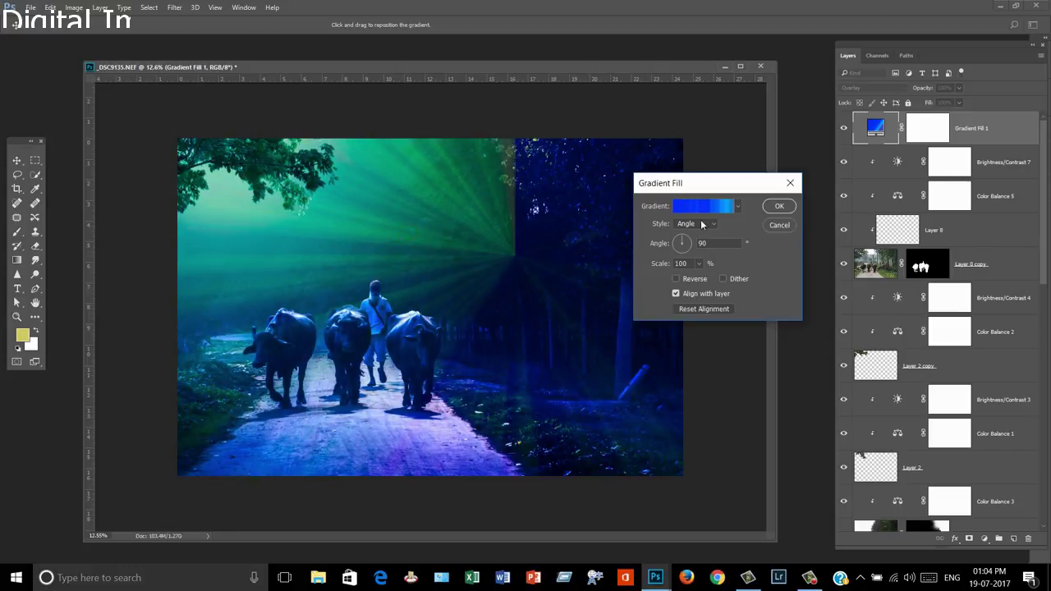
left_click(677, 279)
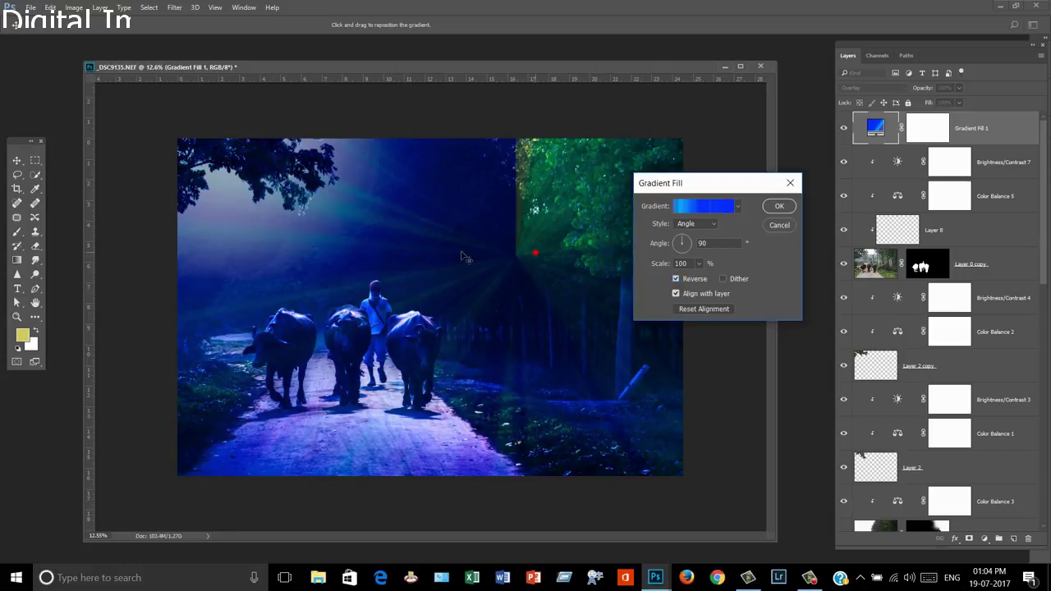
mouse_move(467, 258)
left_mouse_down()
mouse_move(187, 181)
mouse_move(192, 165)
left_mouse_up()
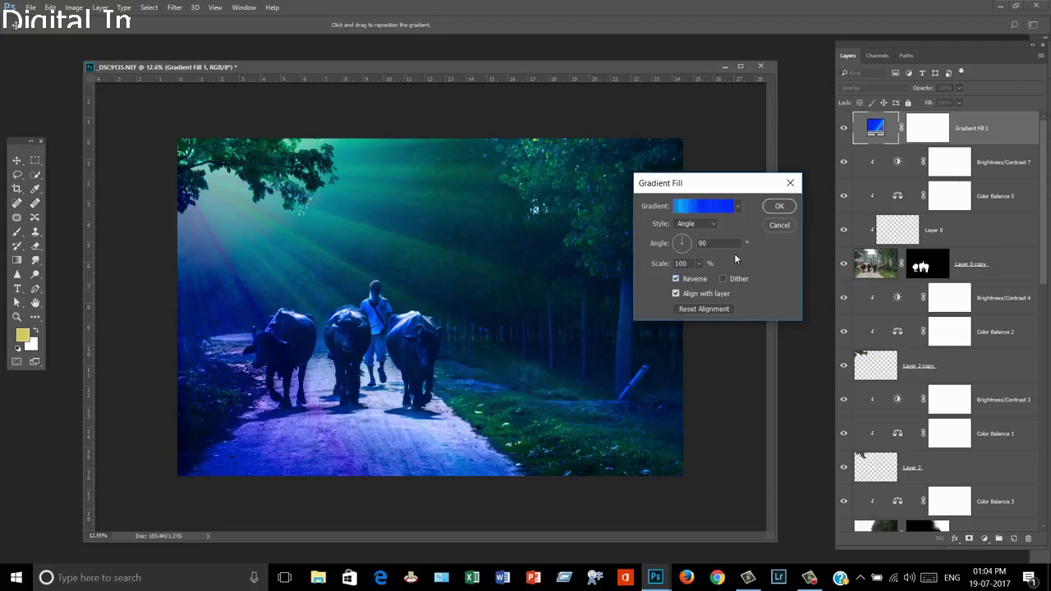
left_click(782, 207)
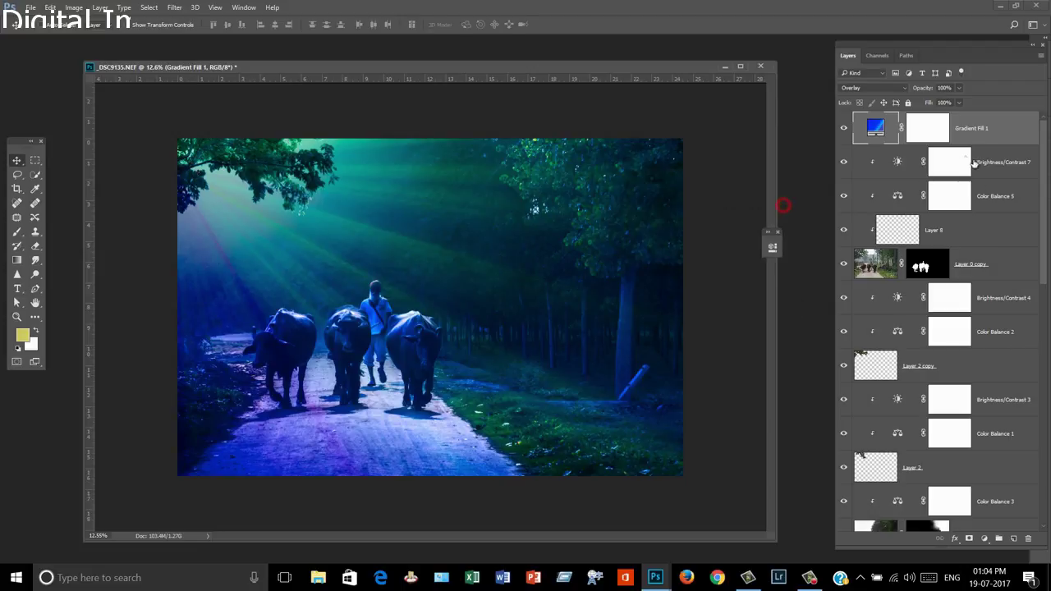
Step: Add a Black & White adjustment over Gradient Fill 1 to remove its blue tint
left_click(985, 540)
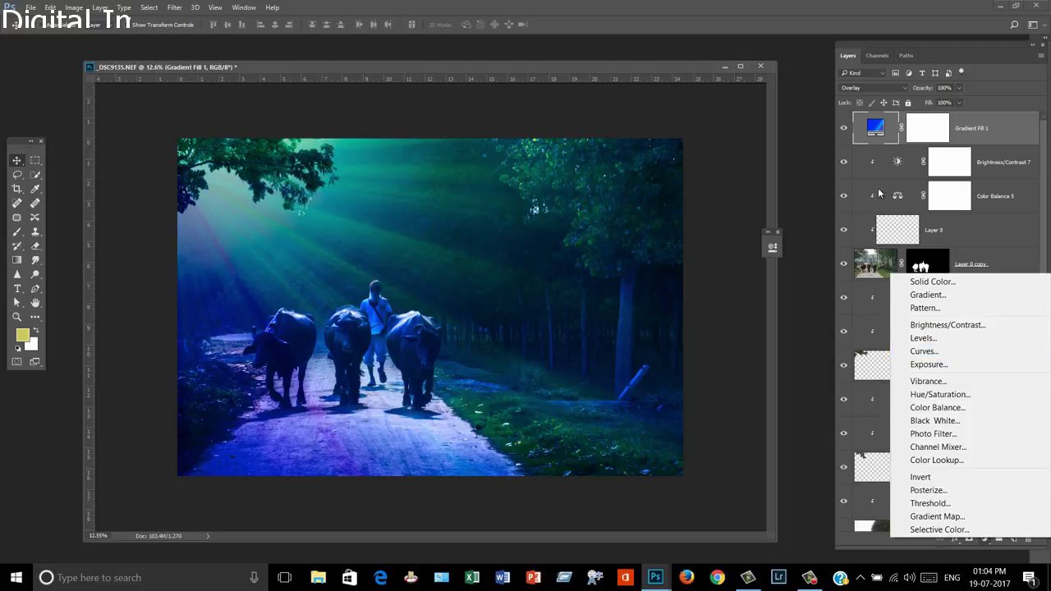
left_click(871, 130)
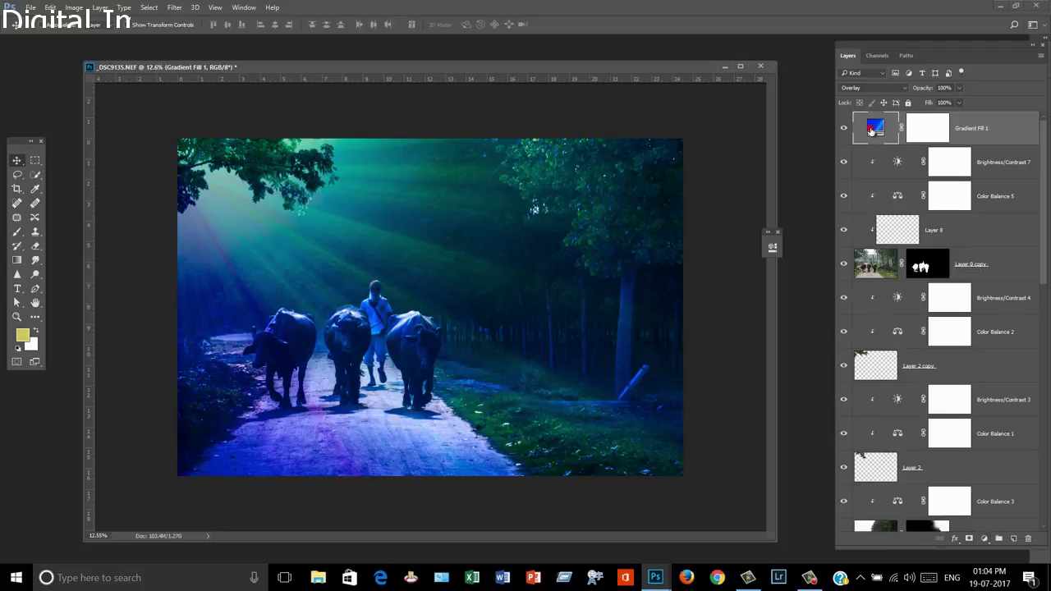
left_click(983, 537)
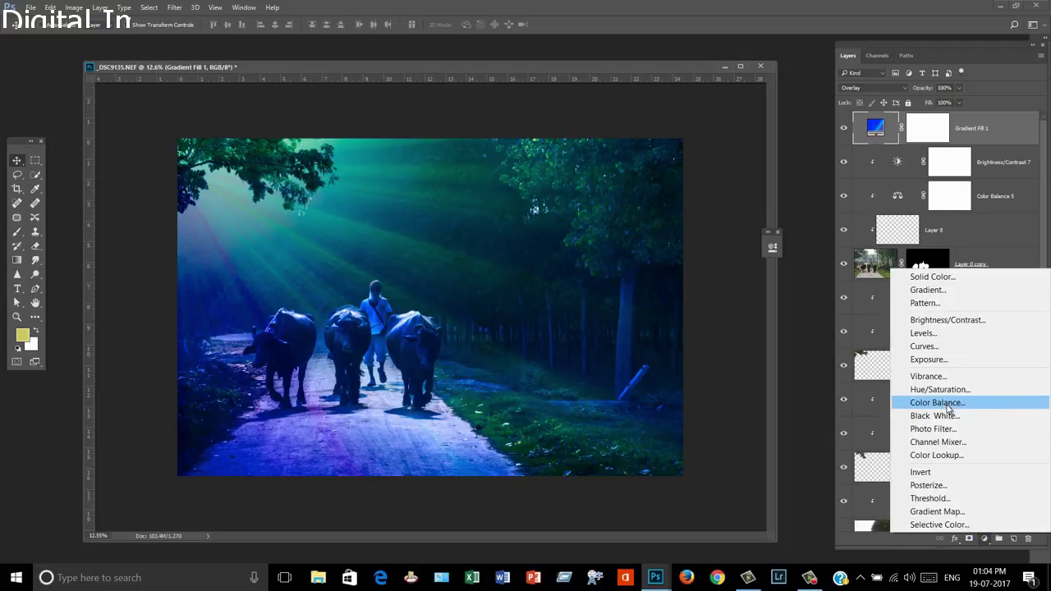
left_click(936, 415)
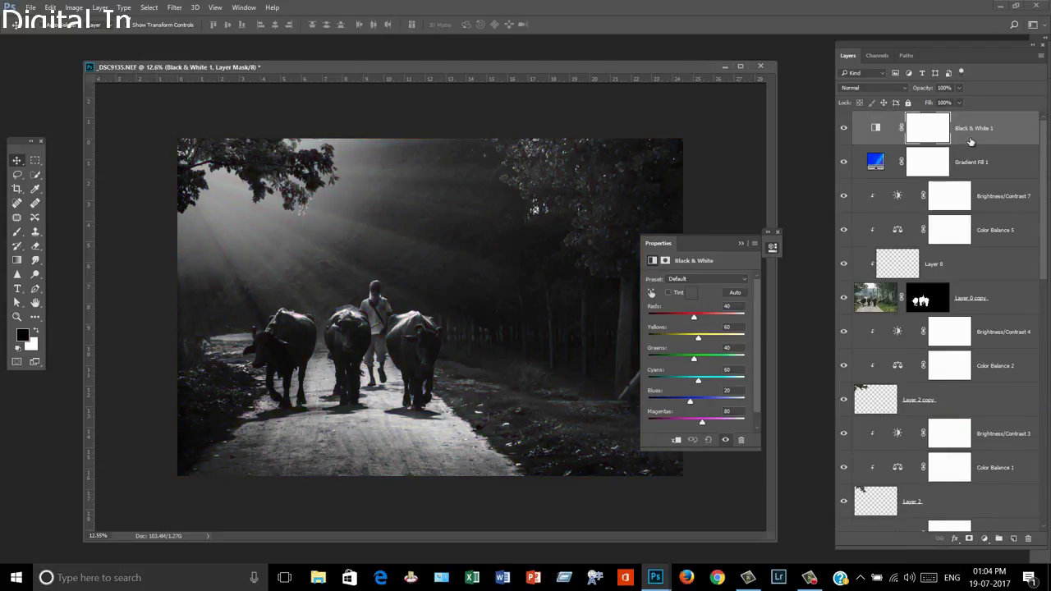
left_click(742, 243)
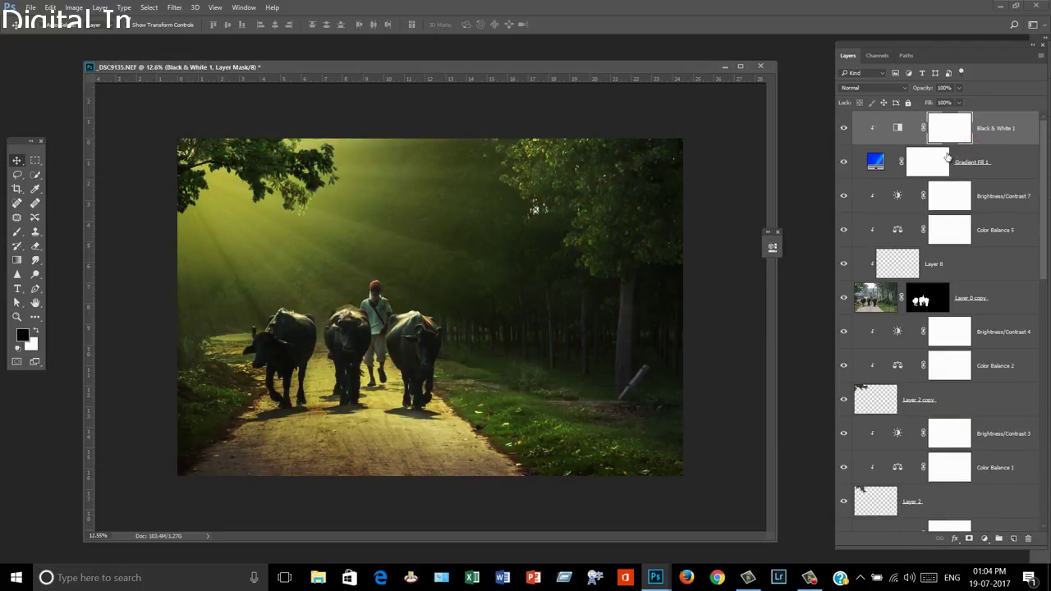
left_click(987, 171)
left_click(984, 539)
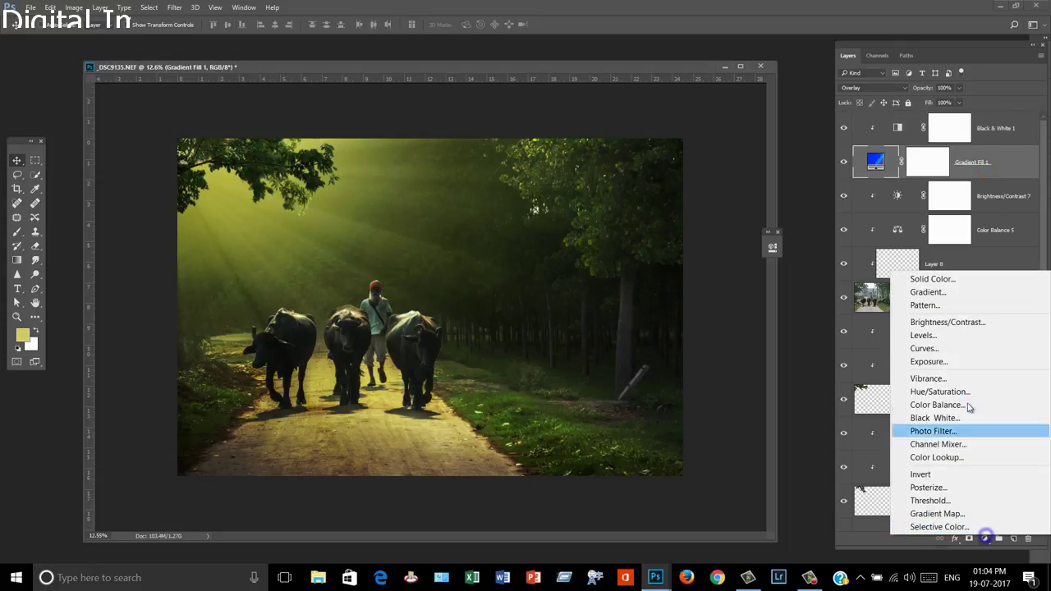
Step: Add a Curves layer, lifting the curve and pulling a low point down for contrast
left_click(954, 348)
mouse_move(696, 348)
left_mouse_down()
mouse_move(688, 332)
mouse_move(694, 339)
mouse_move(713, 307)
left_mouse_up()
mouse_move(693, 345)
left_mouse_down()
mouse_move(693, 368)
mouse_move(688, 352)
left_mouse_up()
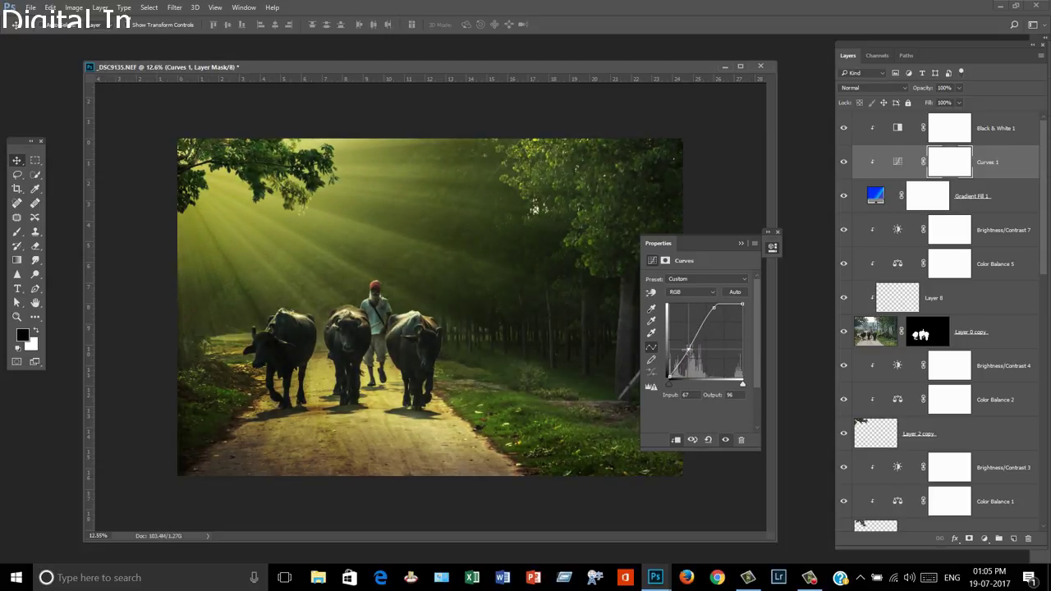
left_click(741, 242)
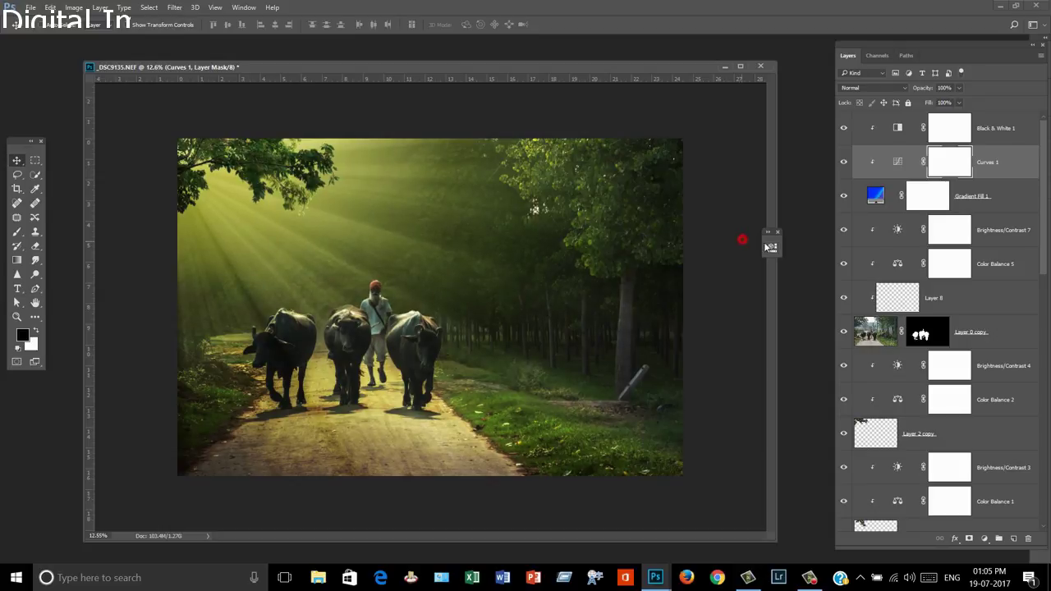
Step: Draw a black-and-white gradient on the Gradient Fill 1 mask from the road upward
left_click(969, 197)
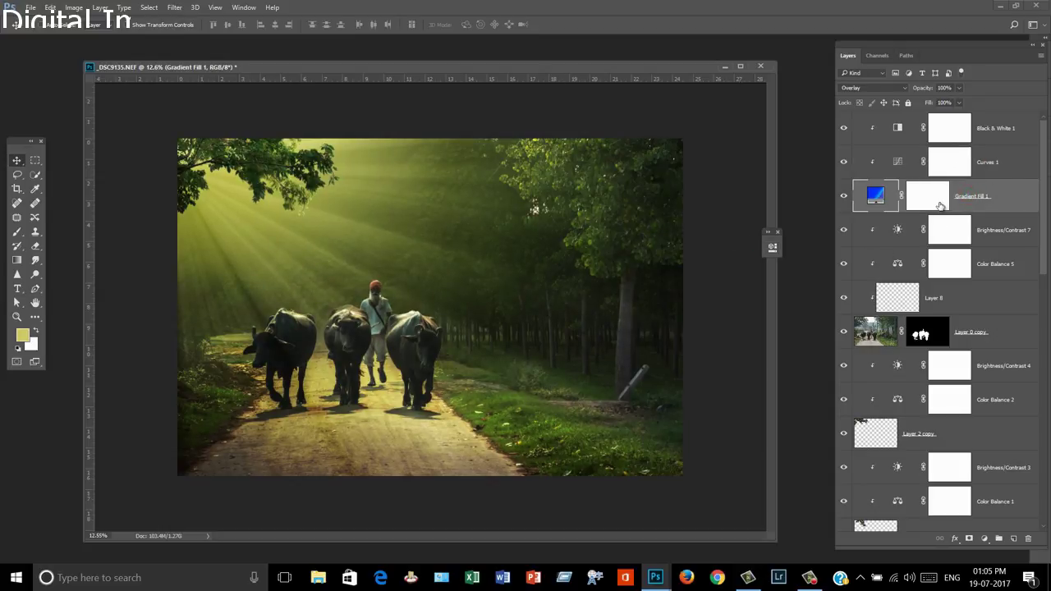
scroll(450, 384, "down", 1)
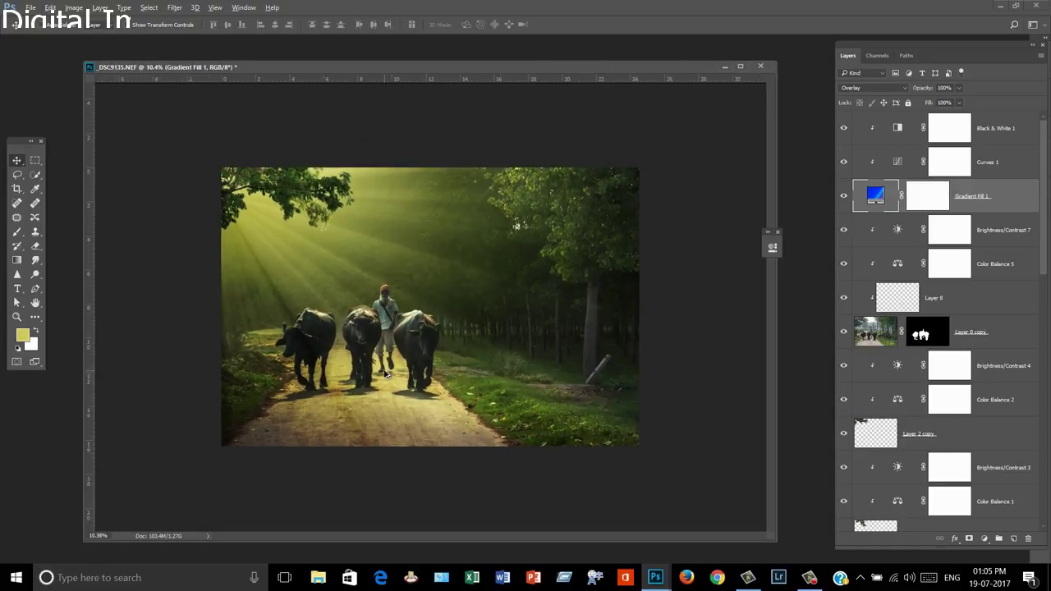
left_click(810, 577)
key("d")
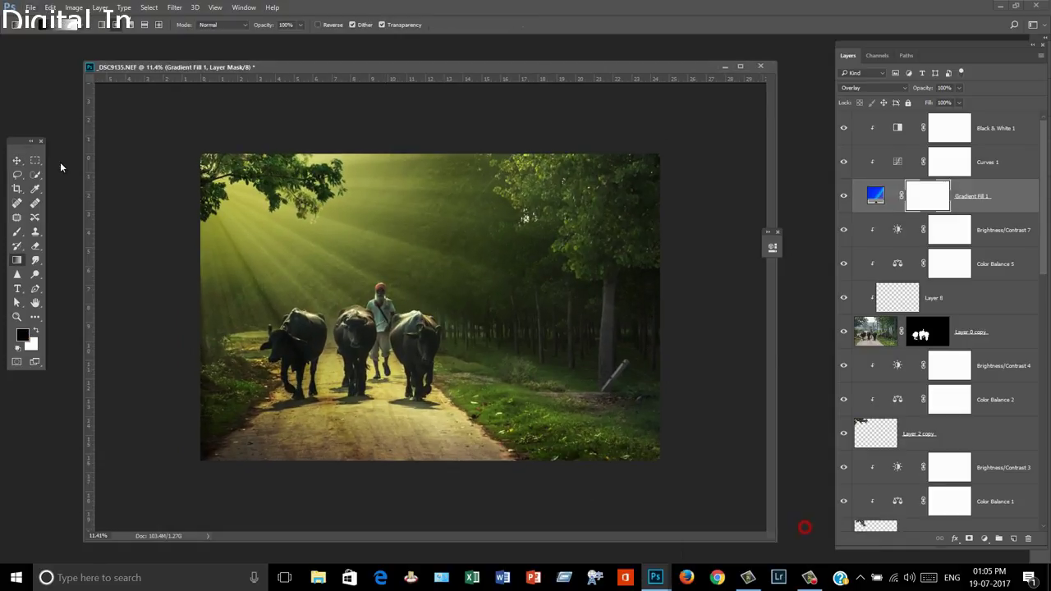
left_click(17, 259)
left_click(927, 195)
left_click_drag(555, 442, 286, 140)
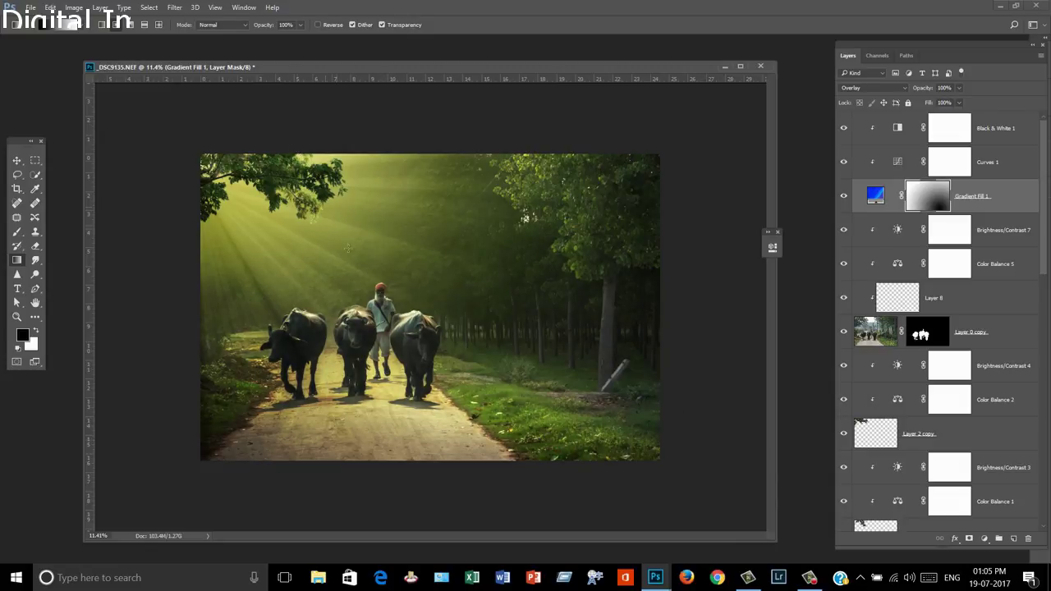
left_click_drag(389, 426, 338, 238)
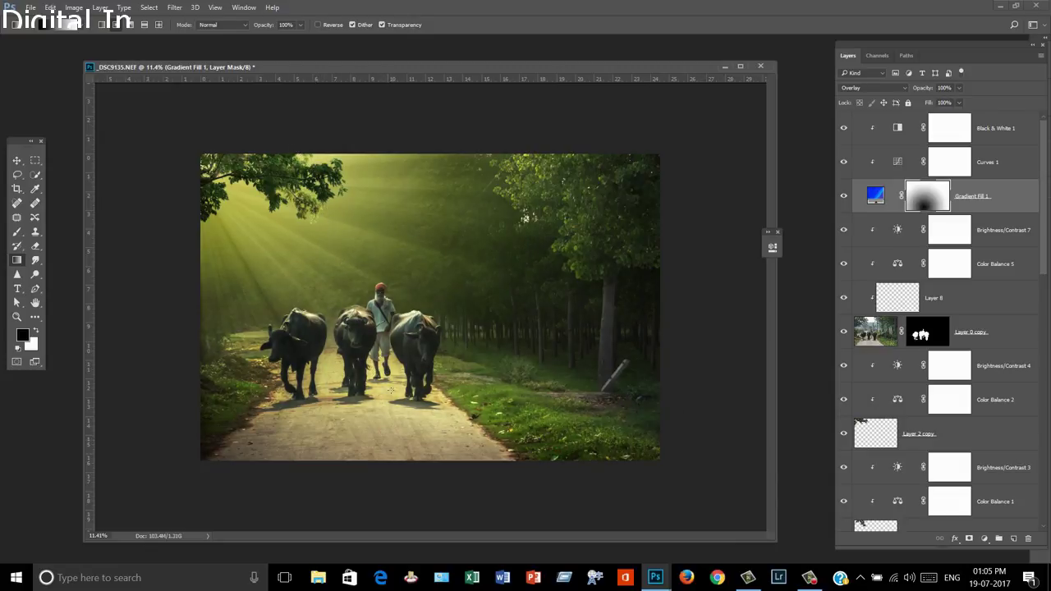
left_click_drag(438, 411, 357, 215)
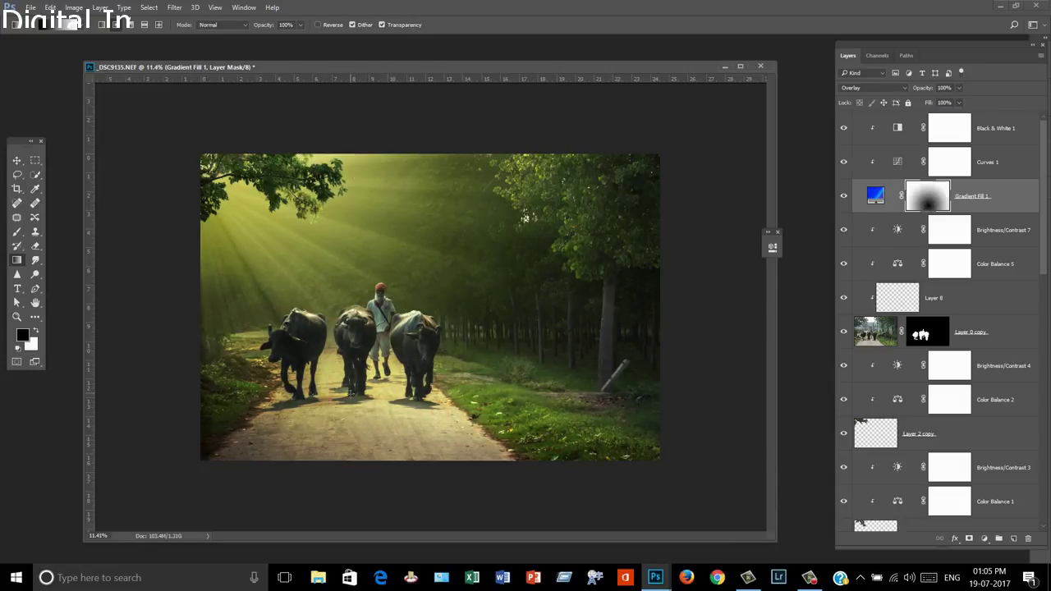
left_click_drag(348, 394, 289, 74)
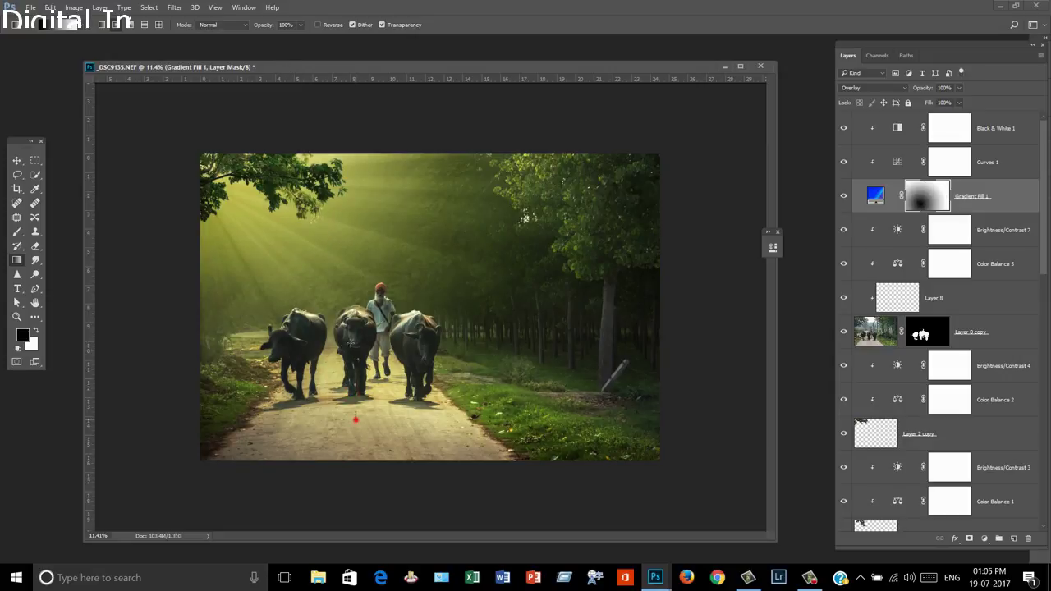
left_click_drag(356, 420, 311, 134)
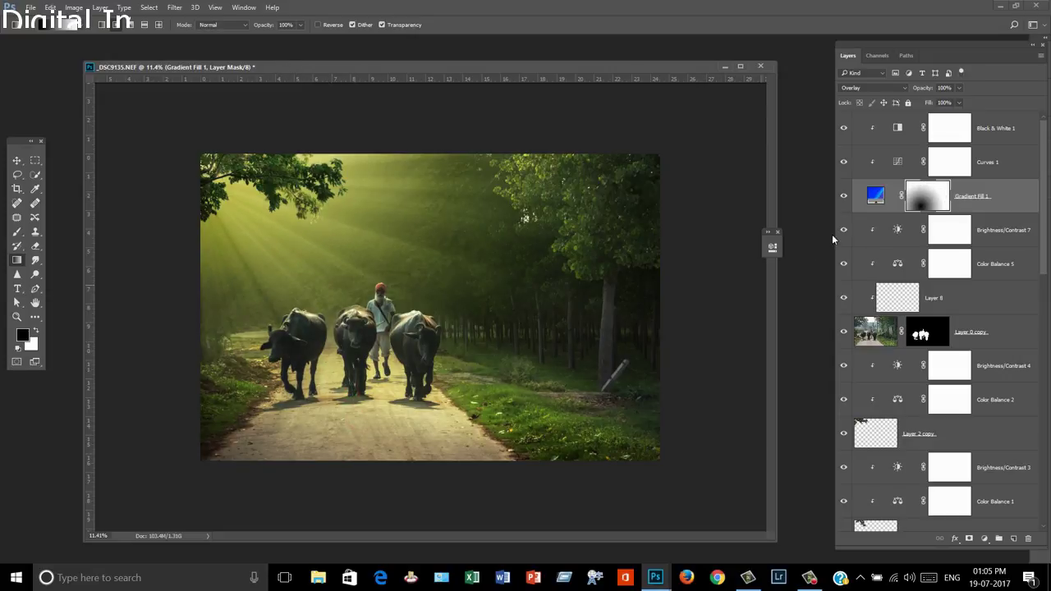
Step: Toggle the overlay to compare, then redraw the mask gradient from the road toward the top-left
left_click(843, 197)
left_click(843, 197)
left_click(843, 197)
left_click(843, 198)
left_click_drag(338, 340, 378, 472)
left_click_drag(338, 340, 289, 81)
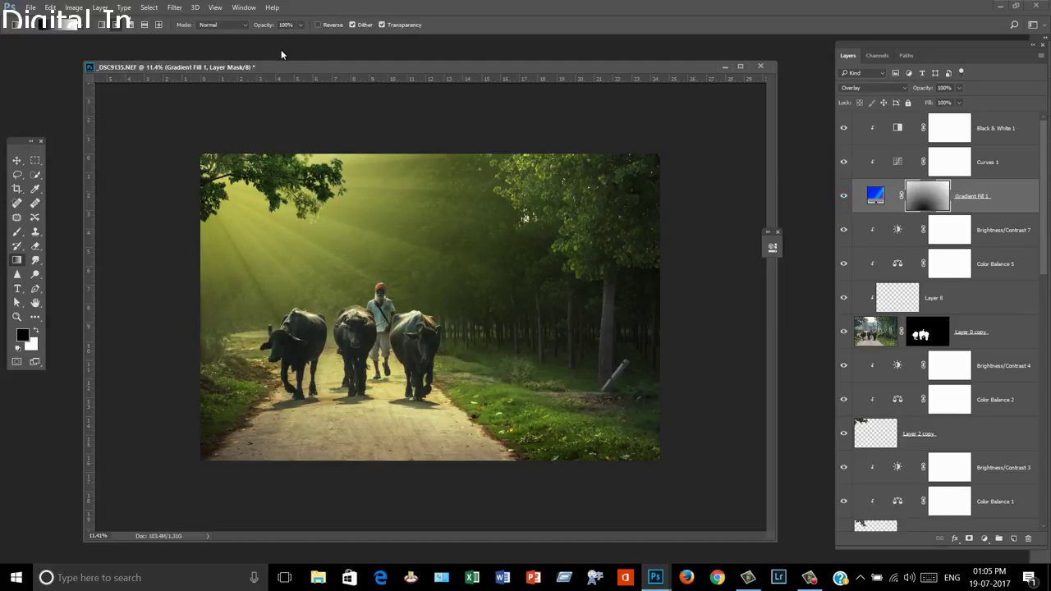
scroll(430, 309, "up", 1)
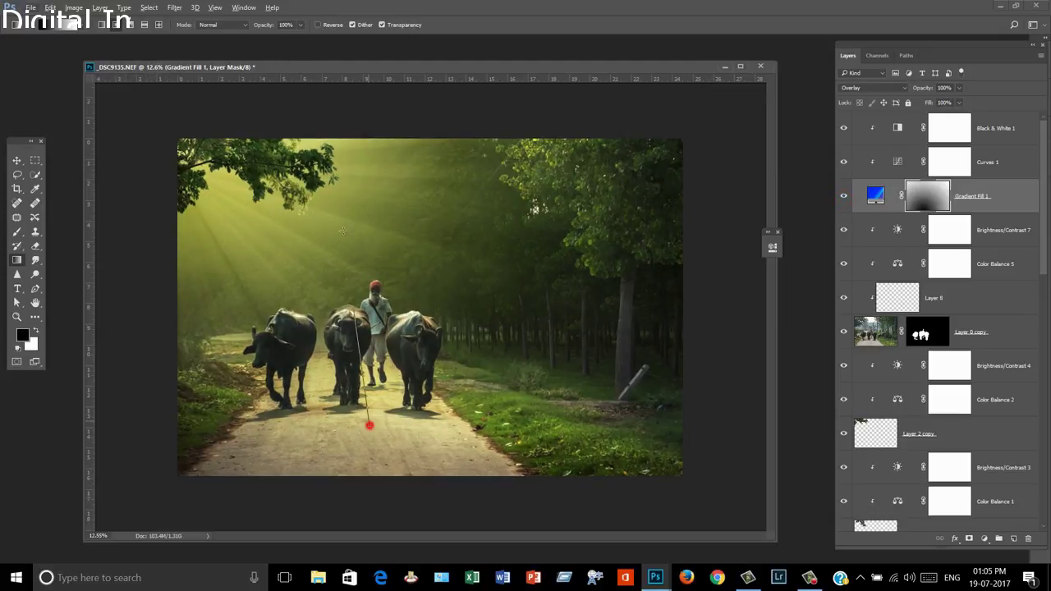
left_click_drag(369, 425, 330, 132)
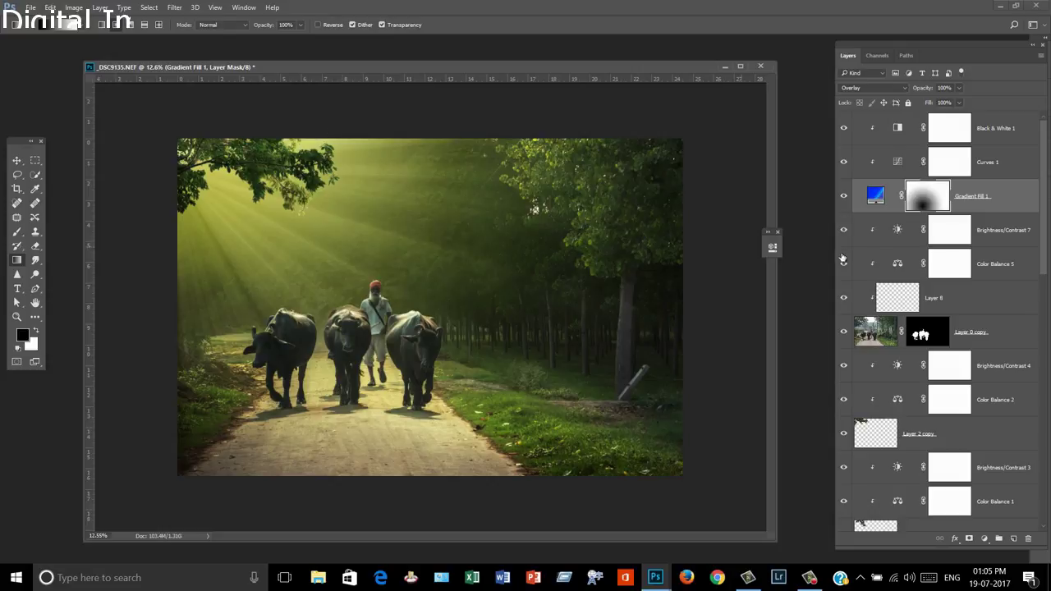
Step: Add a Levels adjustment and drag its input highlight slider to brighten the photo
left_click(843, 199)
left_click(843, 198)
left_click(984, 538)
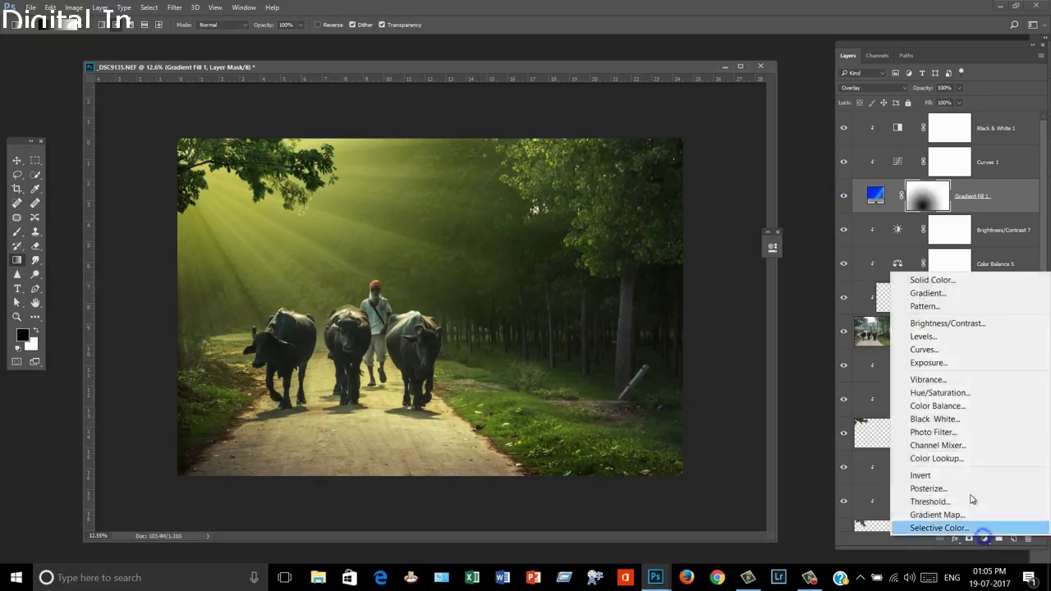
left_click(944, 338)
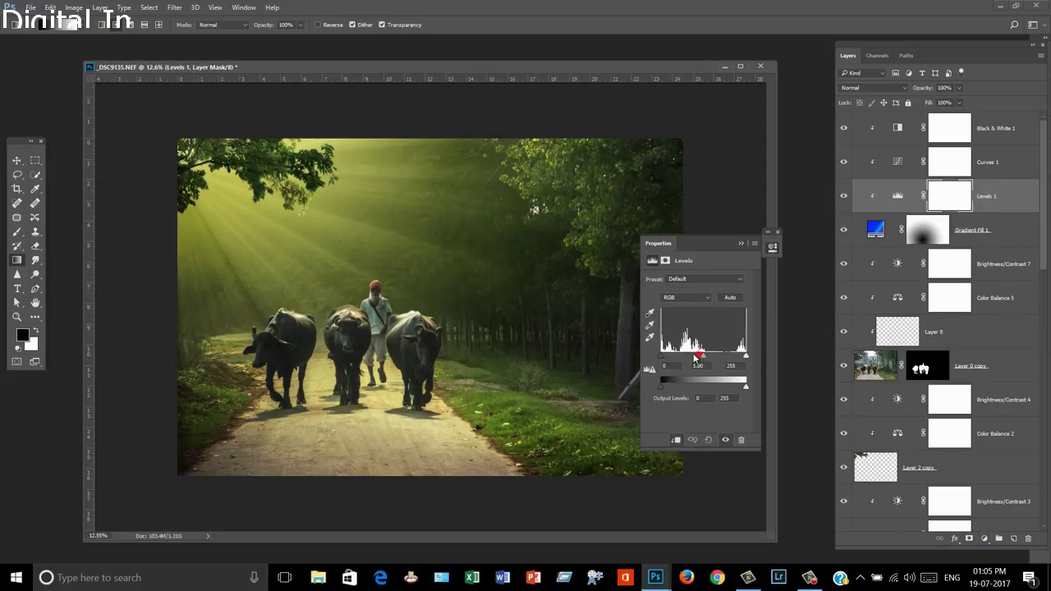
left_click_drag(695, 355, 758, 354)
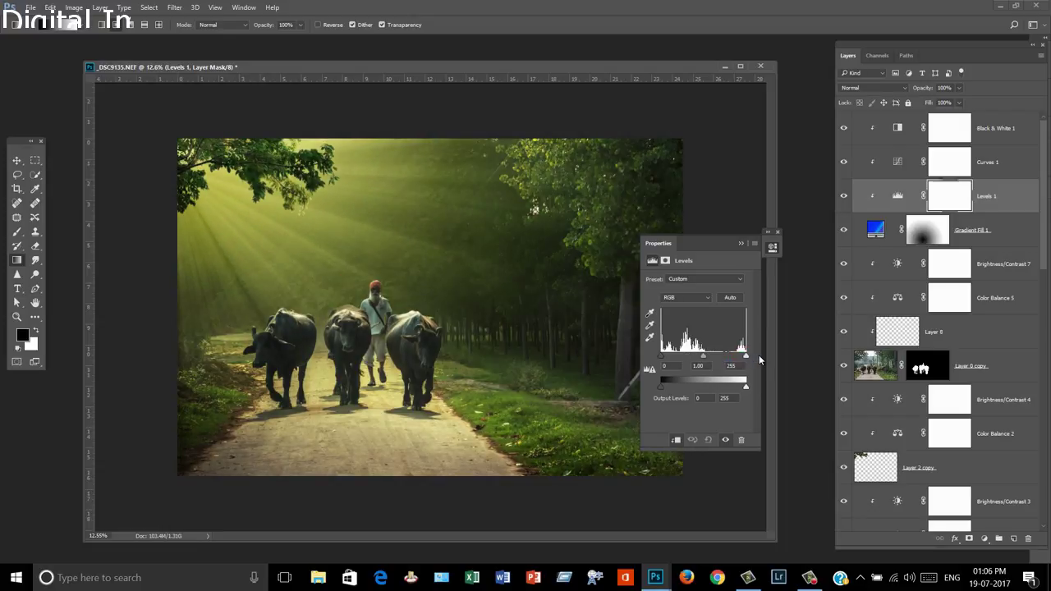
Step: Change the Gradient Fill 1 angle from 90° to about 58°
left_click(740, 244)
double_click(875, 231)
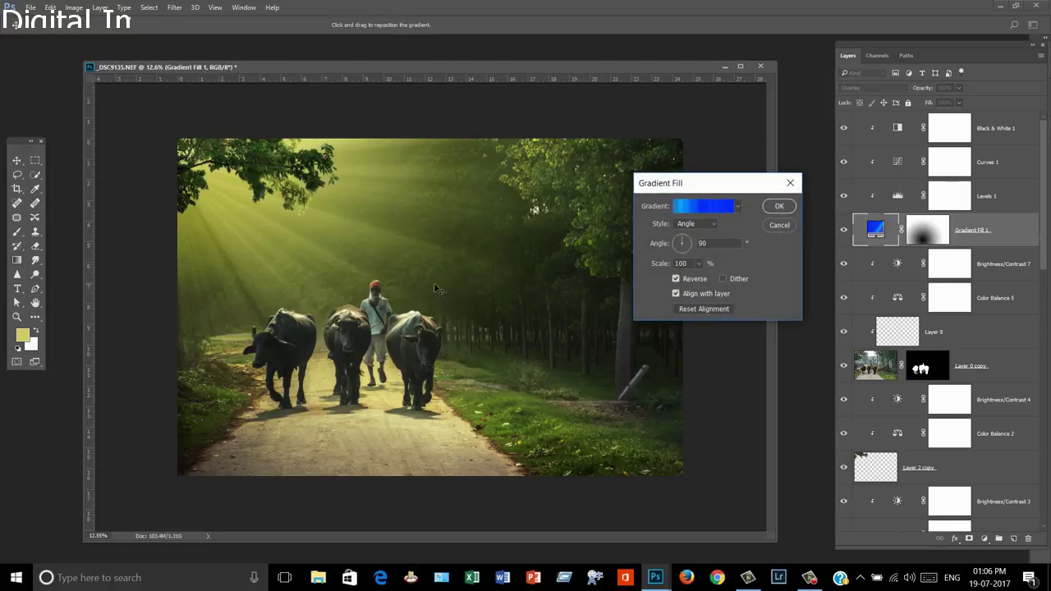
left_click_drag(692, 247, 686, 244)
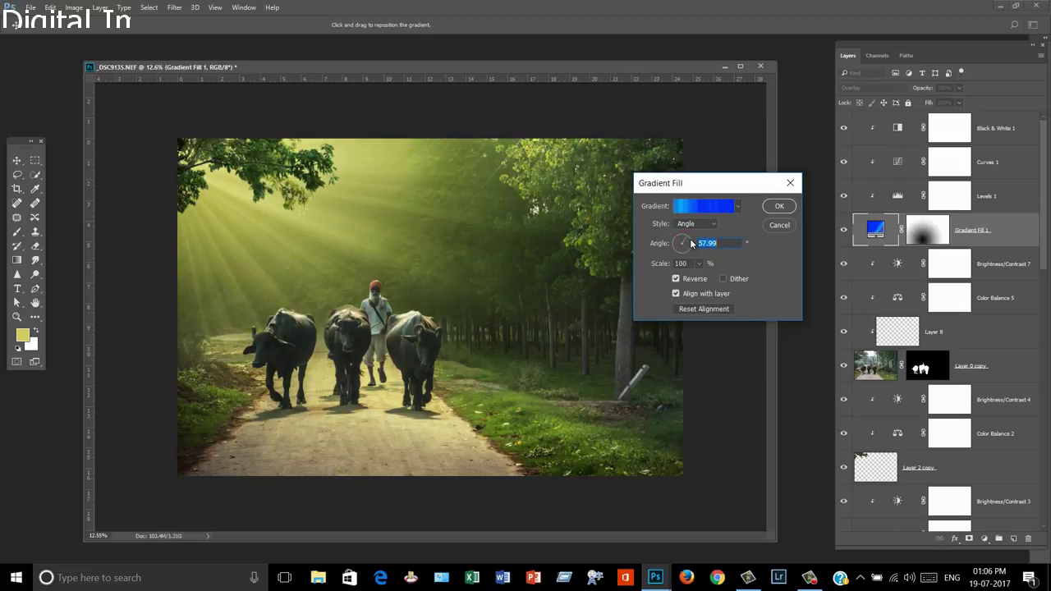
left_click(778, 206)
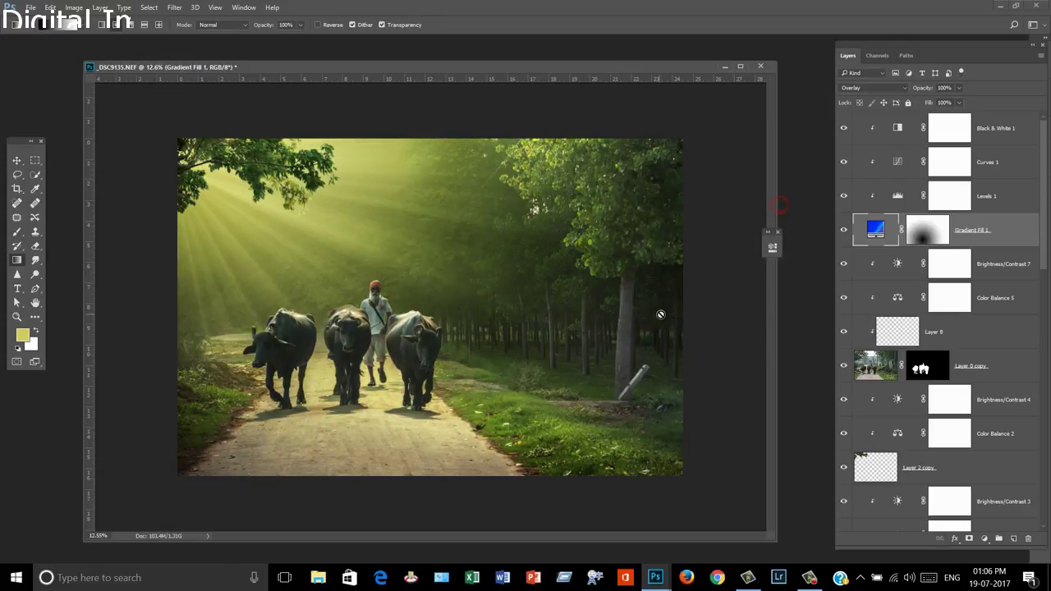
Step: Stamp all visible layers into a new Layer 11 and return to standard screen mode
scroll(537, 328, "down", 1)
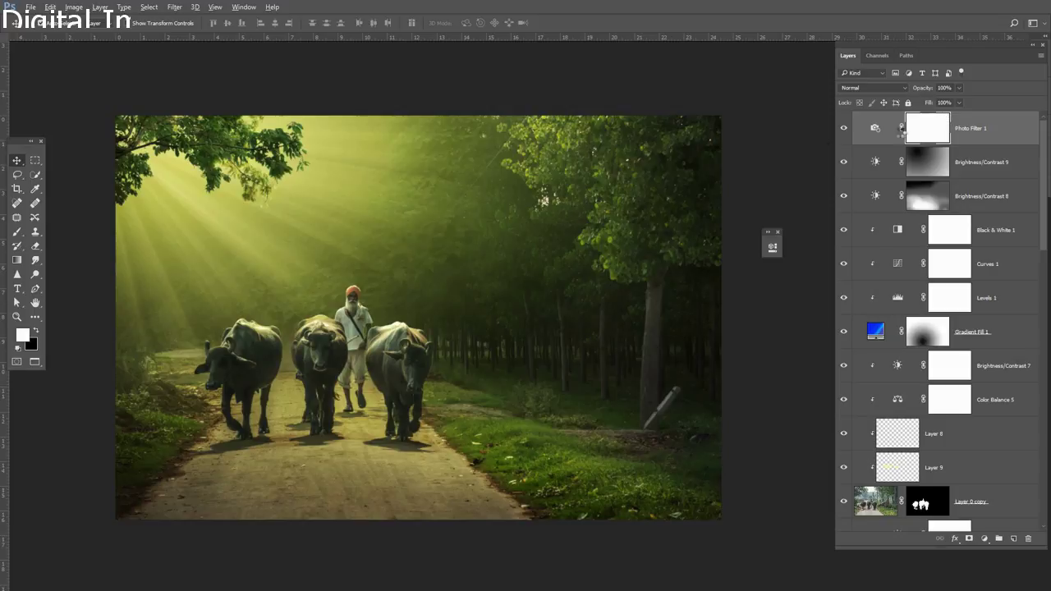
key("ctrl+alt+shift+e")
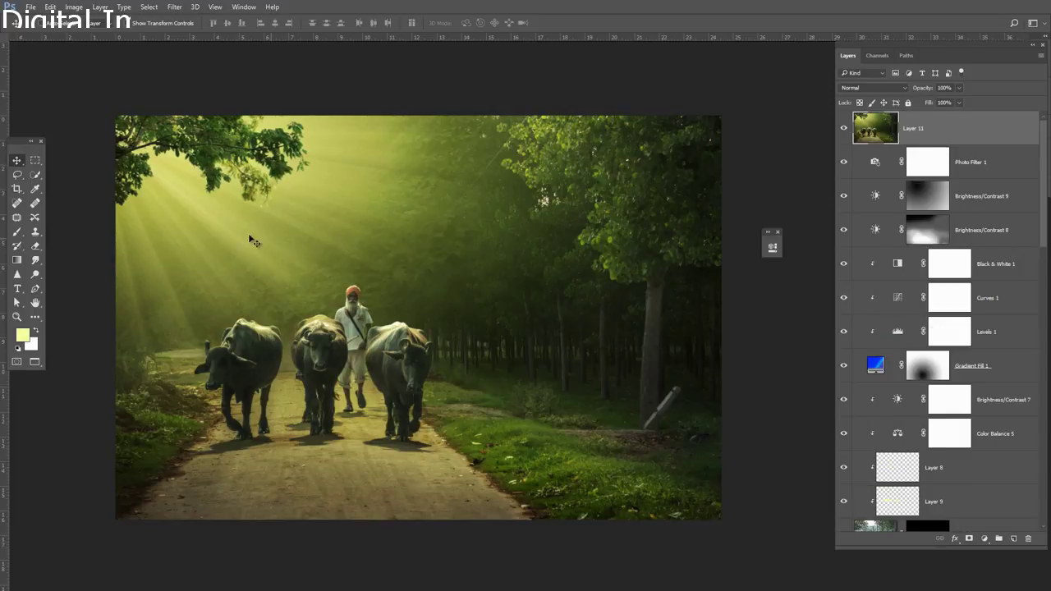
key("f")
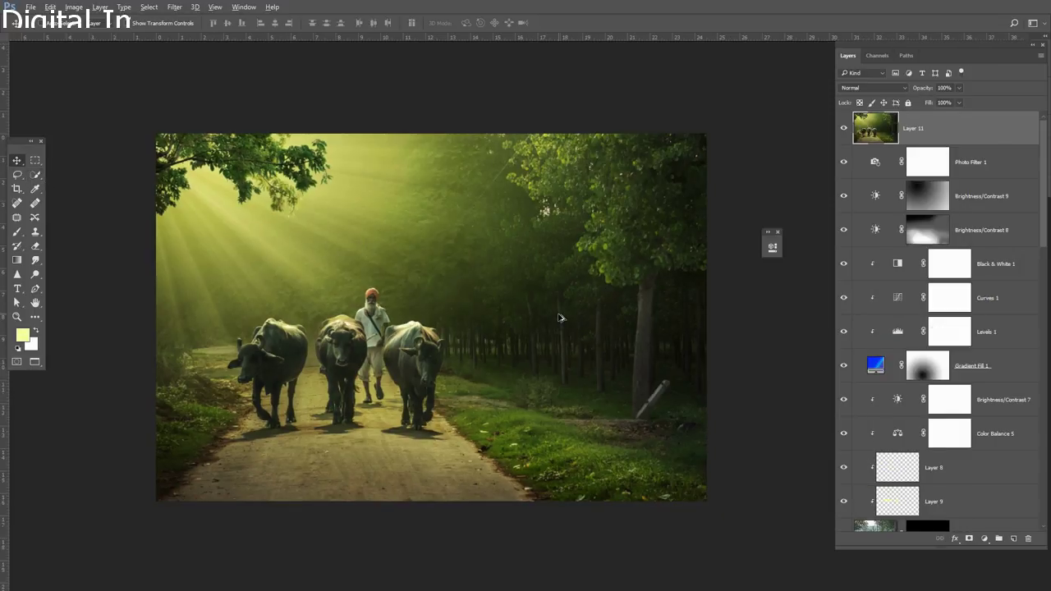
key("f")
key("f")
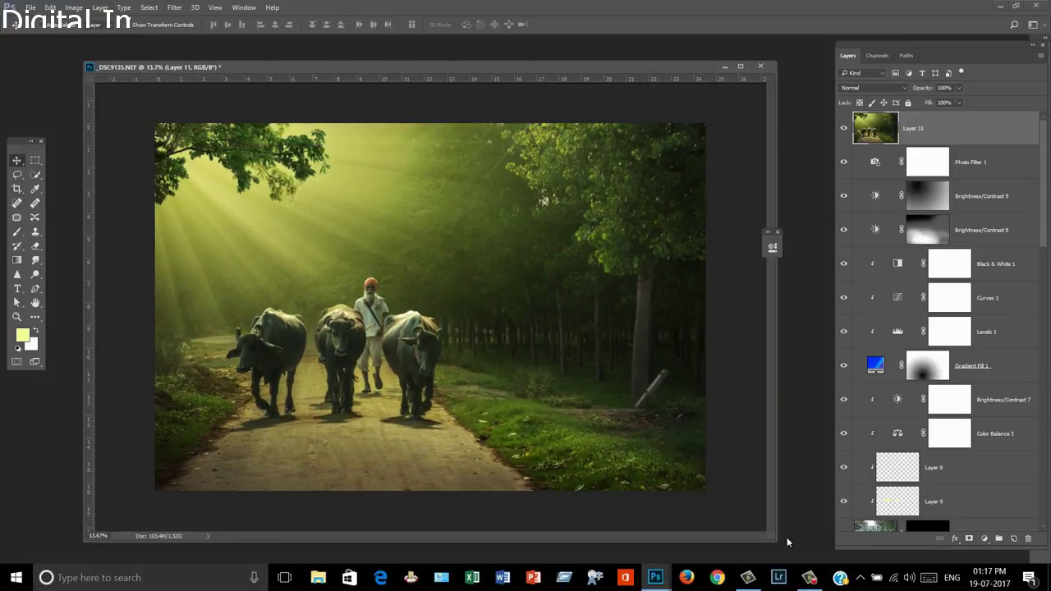
left_click(808, 577)
left_click(819, 529)
Step: Apply the Camera Raw Filter to Layer 11 and raise the Temperature
left_click(170, 9)
left_click(231, 87)
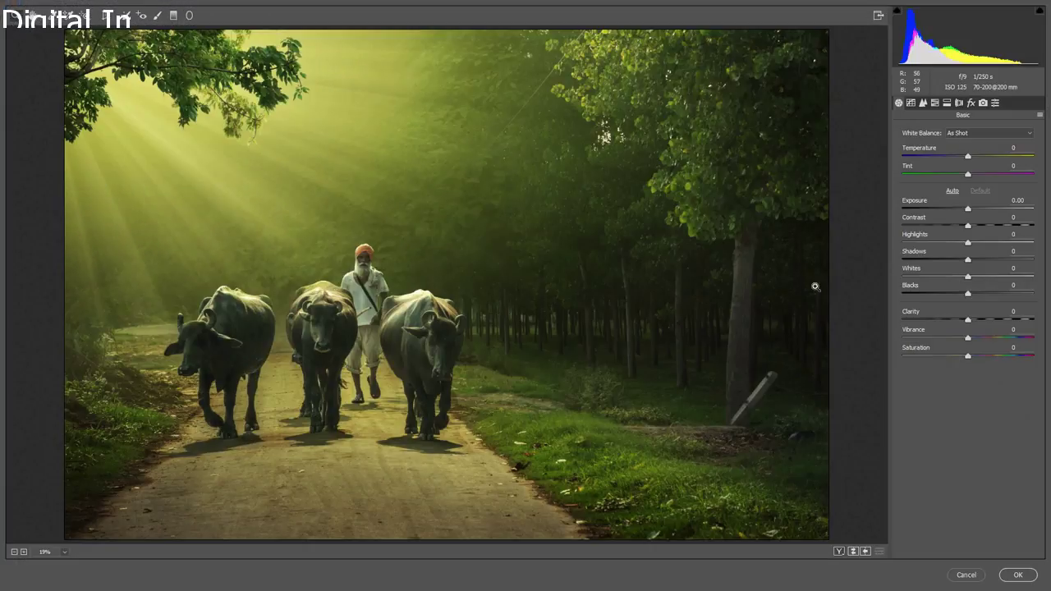
left_click(975, 157)
Step: Split-tone highlights to Hue 30, Saturation 18 and shadows to Hue 39, Saturation 10
left_click(947, 103)
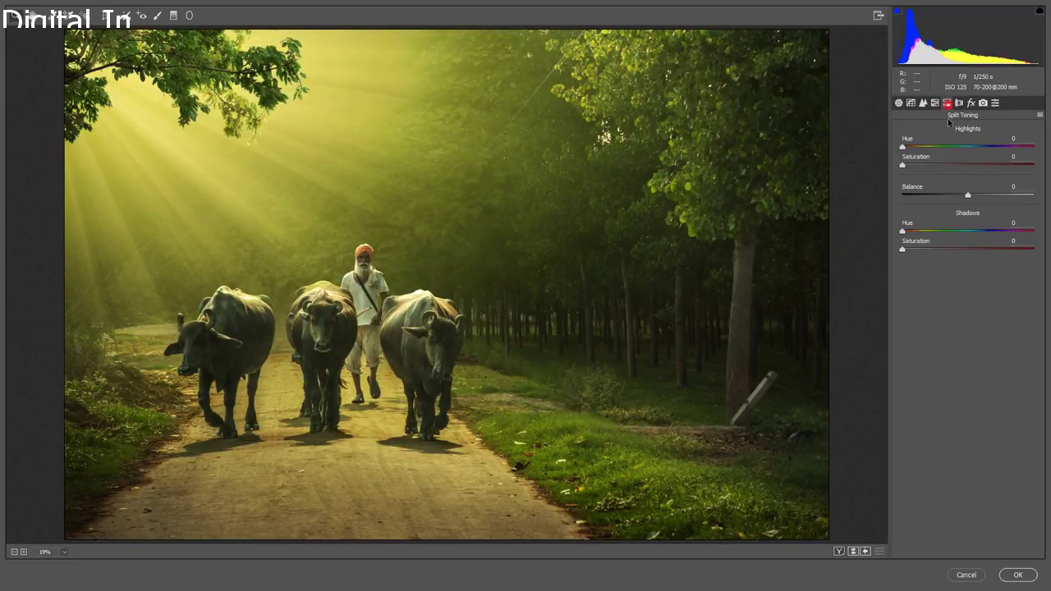
left_click(926, 165)
left_click_drag(903, 147, 917, 148)
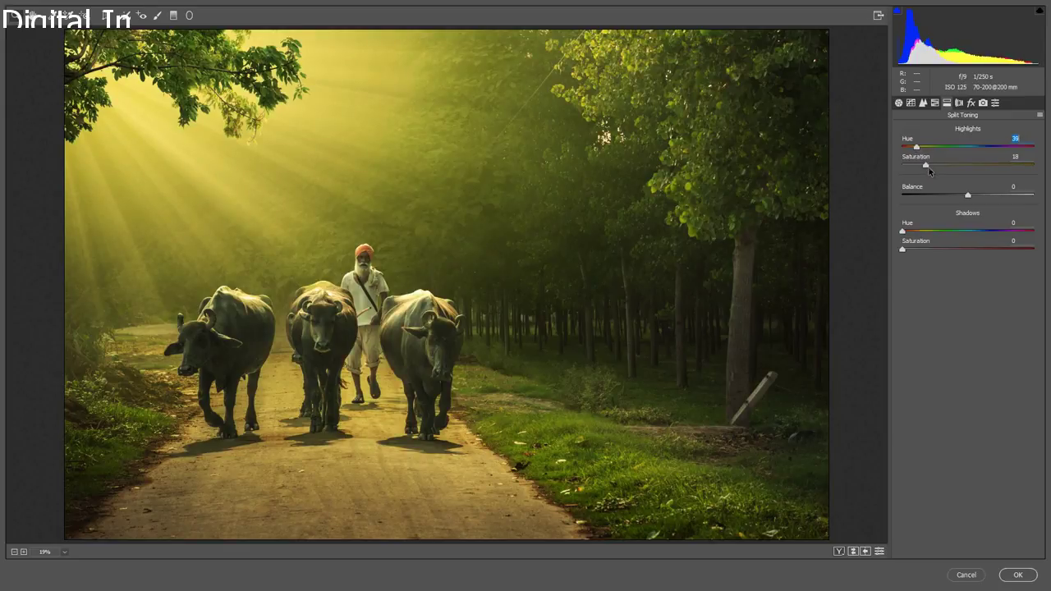
left_click(926, 165)
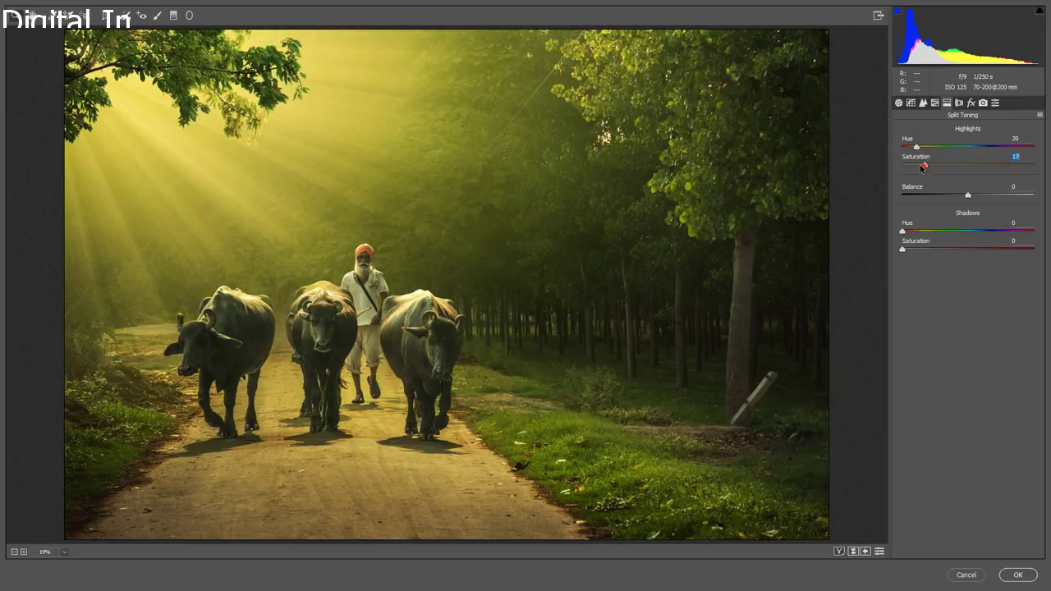
left_click(925, 248)
mouse_move(918, 232)
left_mouse_down()
mouse_move(967, 232)
mouse_move(911, 229)
mouse_move(915, 250)
left_mouse_up()
left_click(916, 229)
mouse_move(918, 148)
left_mouse_down()
mouse_move(949, 151)
mouse_move(917, 153)
left_mouse_up()
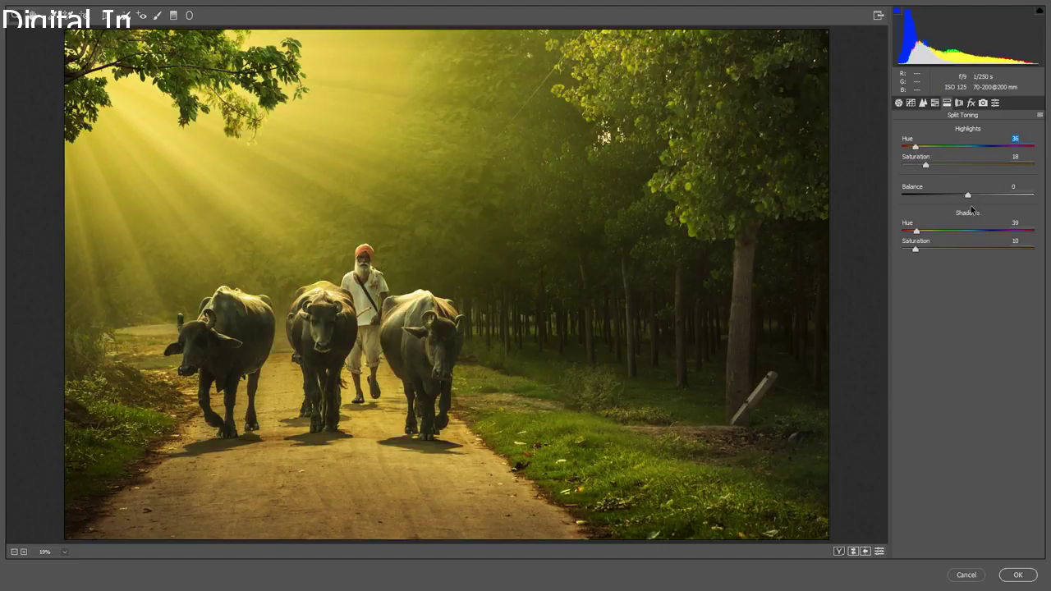
Step: Set Oranges saturation to -13 and luminance to +28, then shift Tint toward green
left_click(935, 104)
left_click_drag(967, 206, 961, 208)
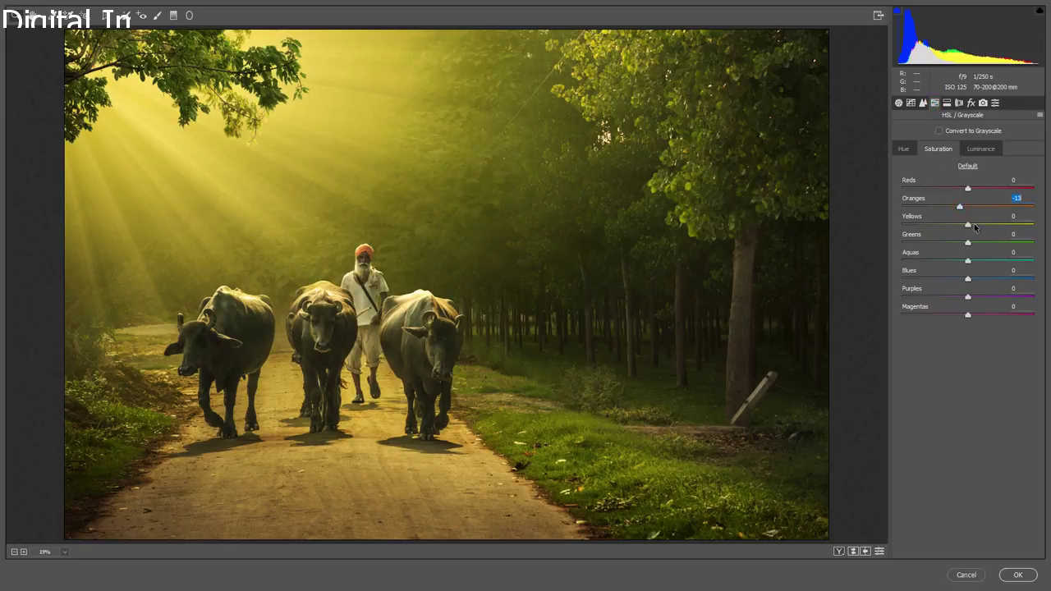
left_click(981, 149)
left_click_drag(988, 207, 985, 208)
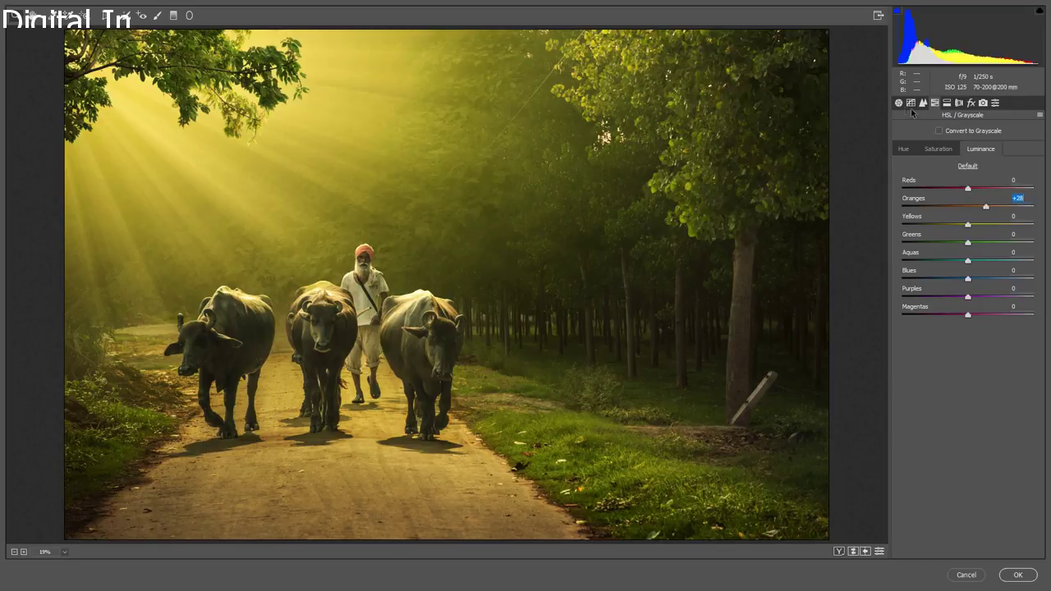
left_click(898, 102)
left_click_drag(968, 175, 958, 174)
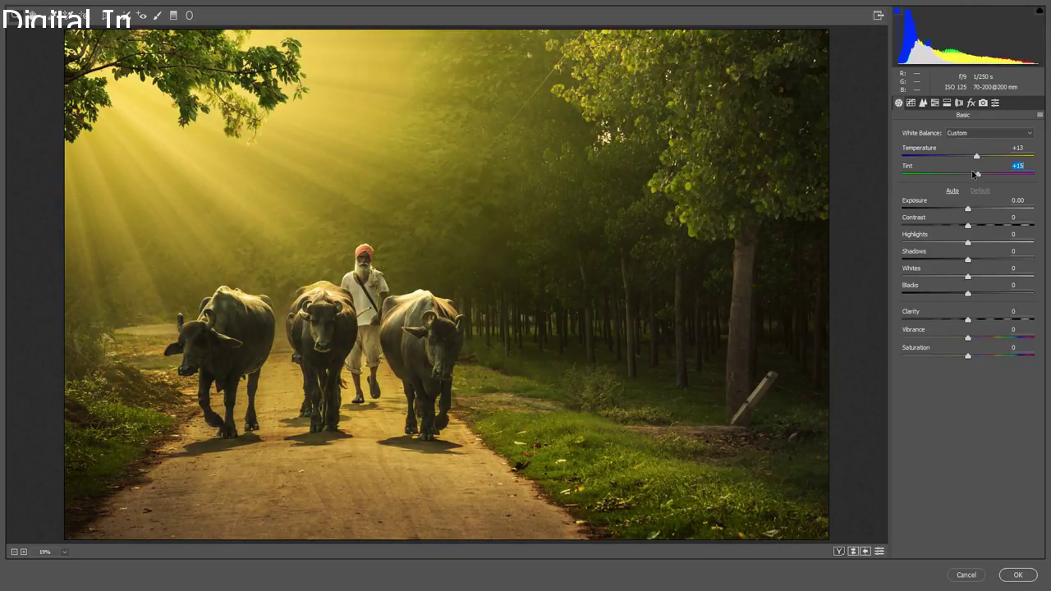
Step: Set Greens saturation to +10 and Yellows to -12, then apply the Camera Raw filter
left_click(934, 103)
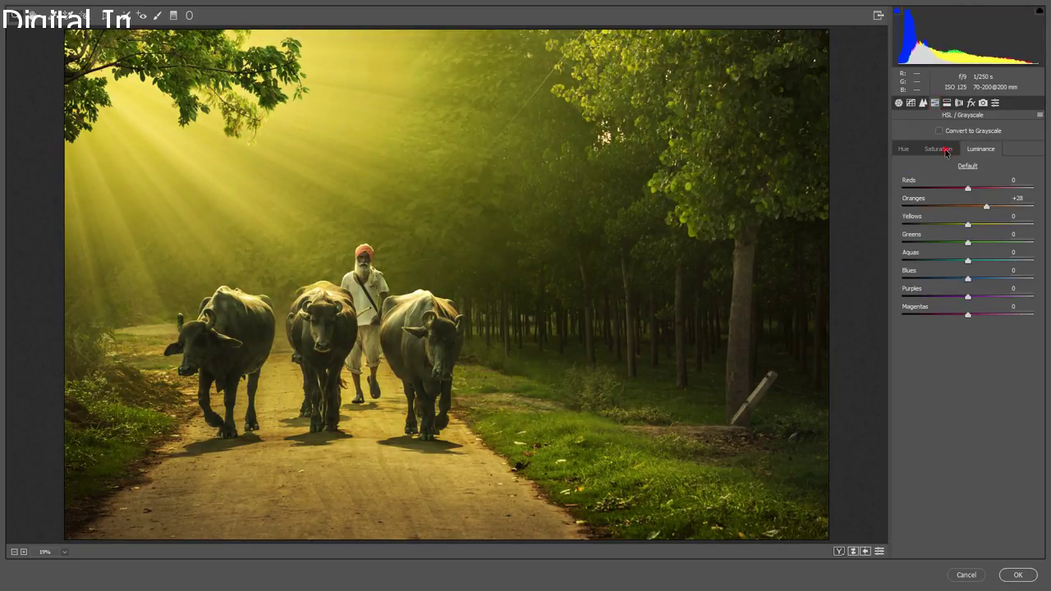
left_click(945, 151)
mouse_move(1015, 234)
left_mouse_down()
mouse_move(974, 242)
mouse_move(956, 226)
left_mouse_up()
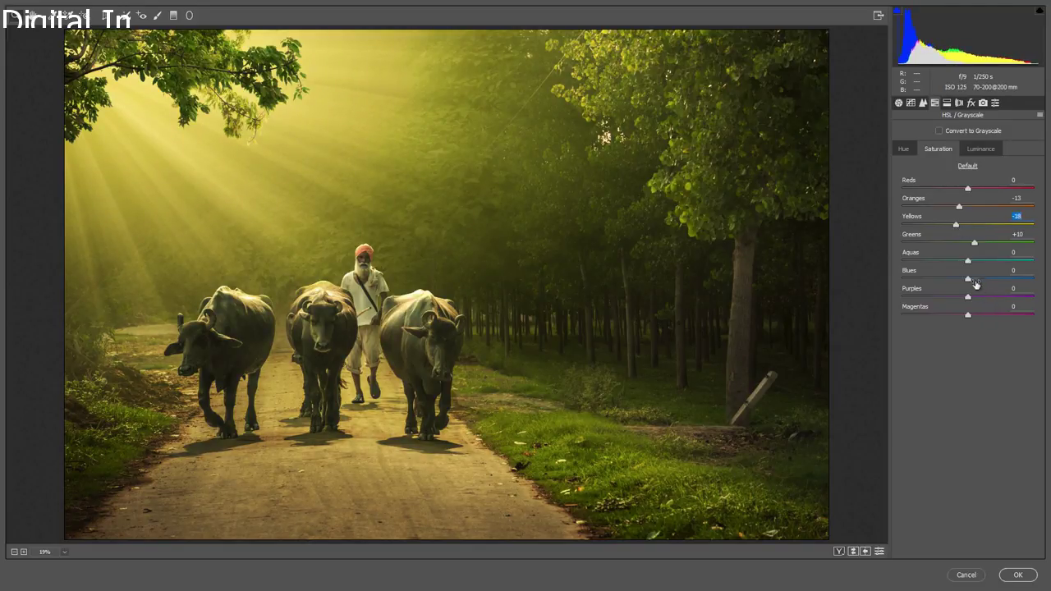
left_click(962, 228)
left_click(1031, 578)
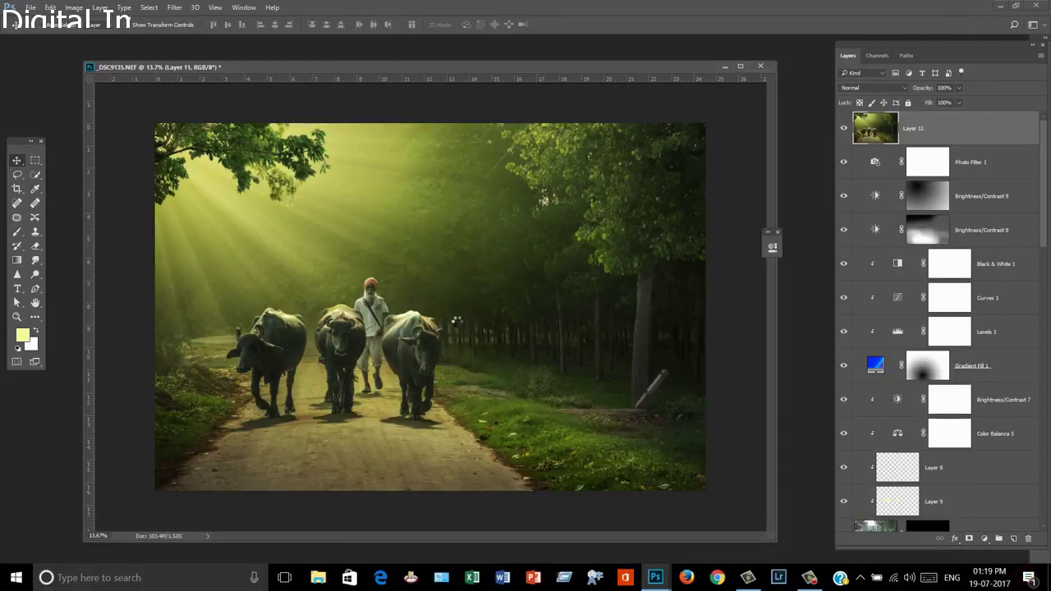